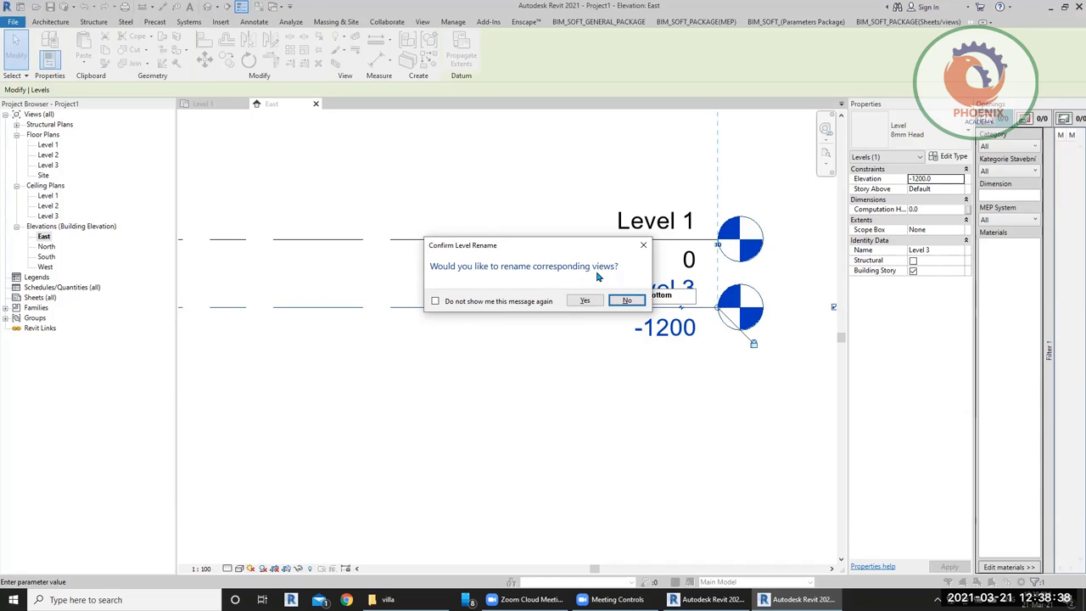
Step: Rename the views of the level at -1200 to bottom along with it and open the bottom floor plan
left_click(584, 301)
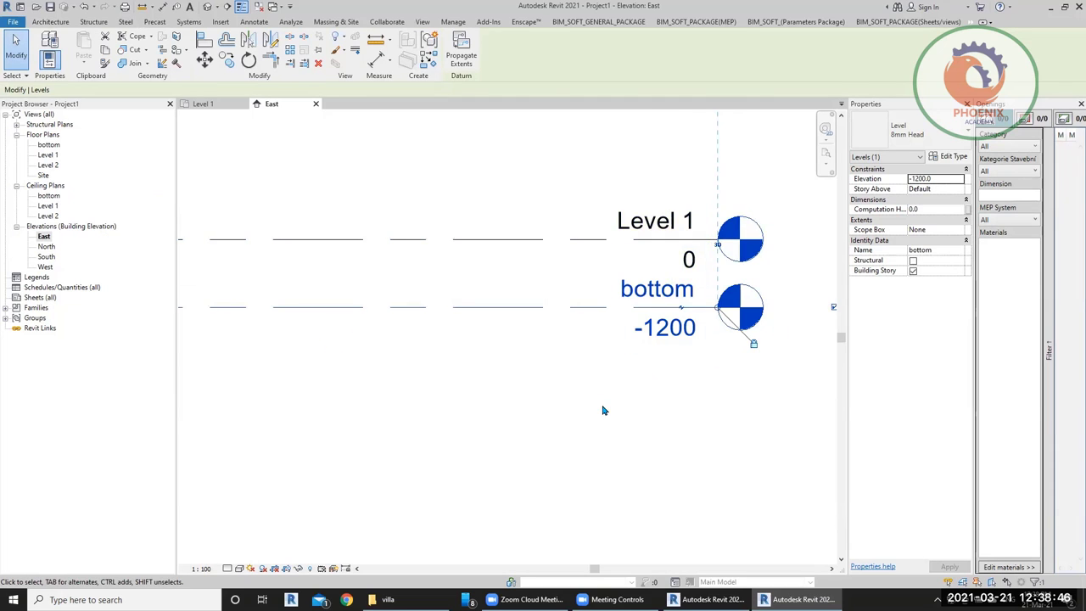
scroll(603, 409, "down", 4)
left_click(415, 274)
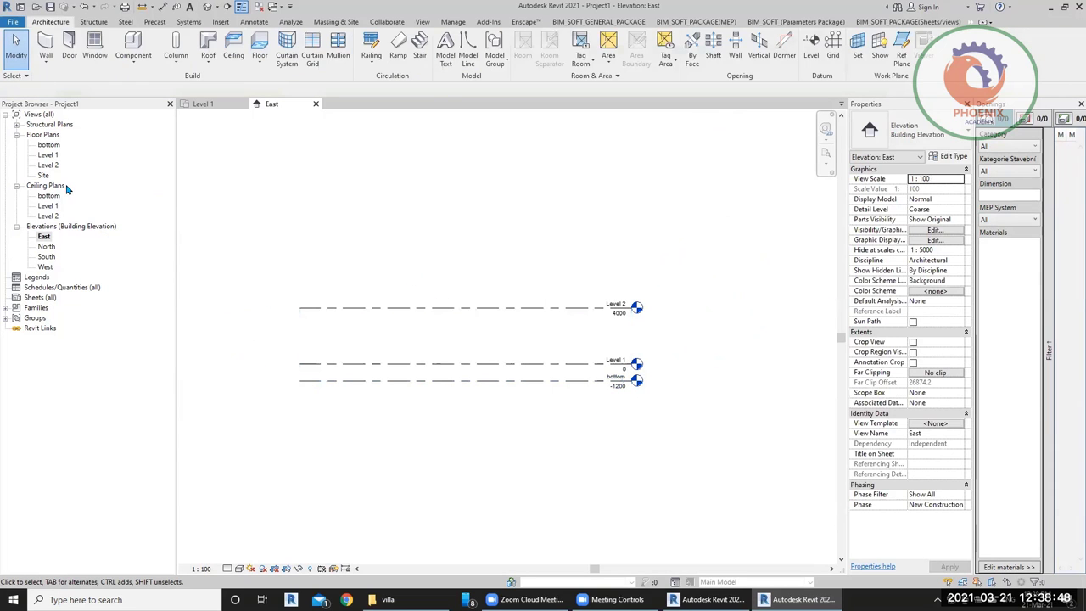
double_click(48, 146)
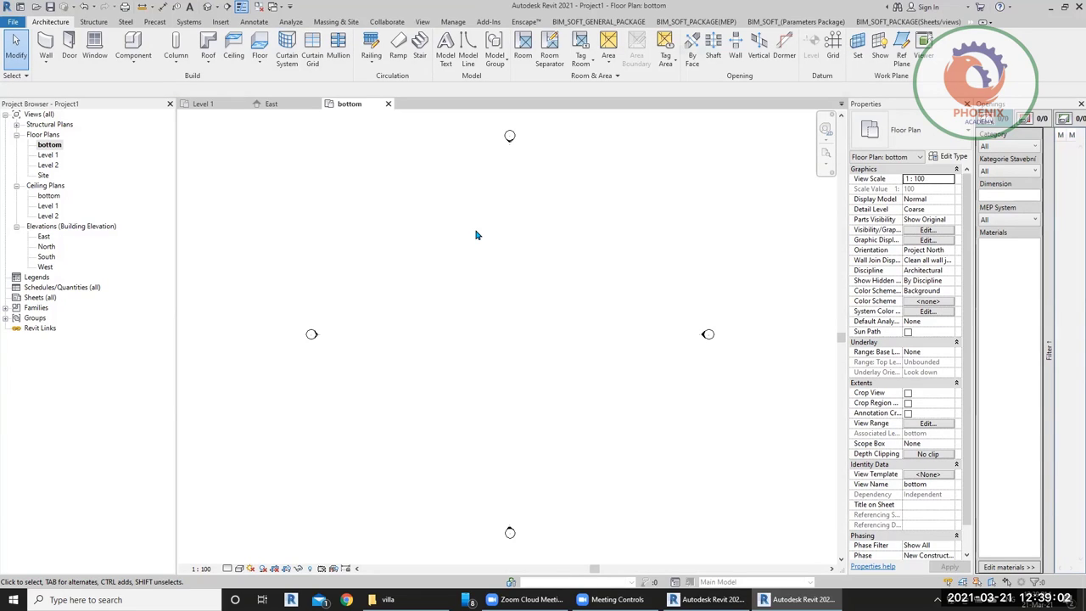
Step: Draw a rectangle of Generic - 200mm walls about 6 m square in the bottom floor plan
left_click(46, 46)
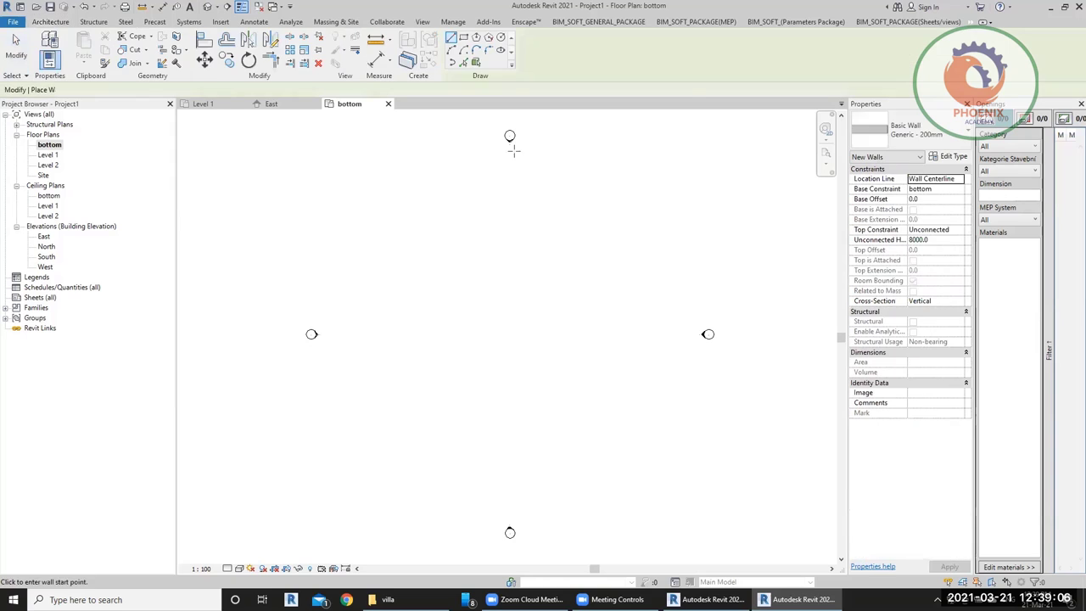
left_click(464, 38)
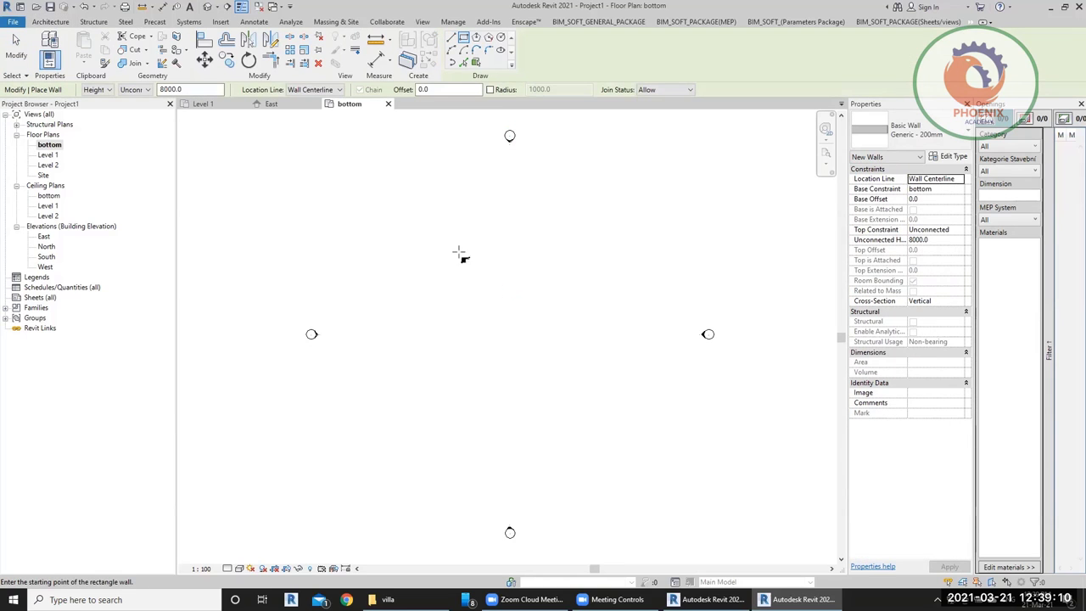
left_click(447, 244)
scroll(535, 335, "up", 3)
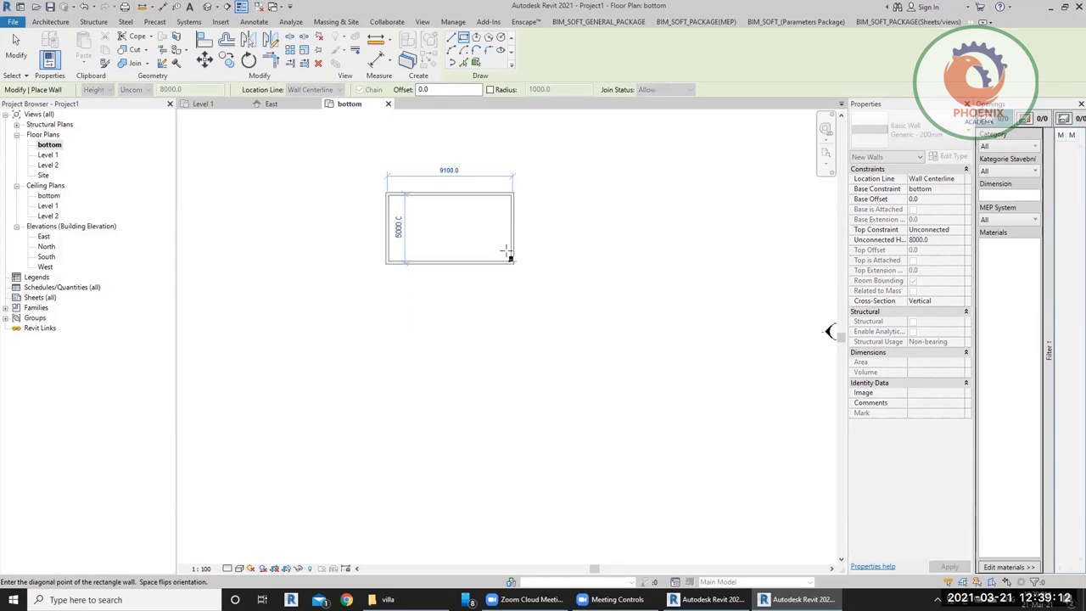
left_click(472, 285)
key("Escape")
key("Escape")
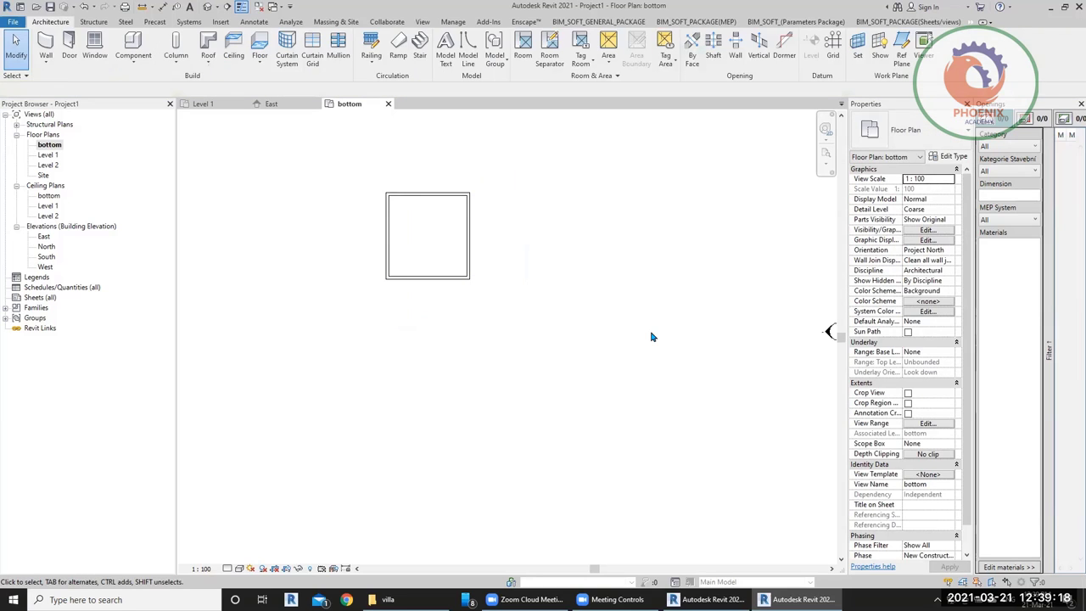
Step: Create a Generic 150mm floor on the bottom level, picking the enclosing walls as its boundary
middle_click_drag(412, 306, 437, 410)
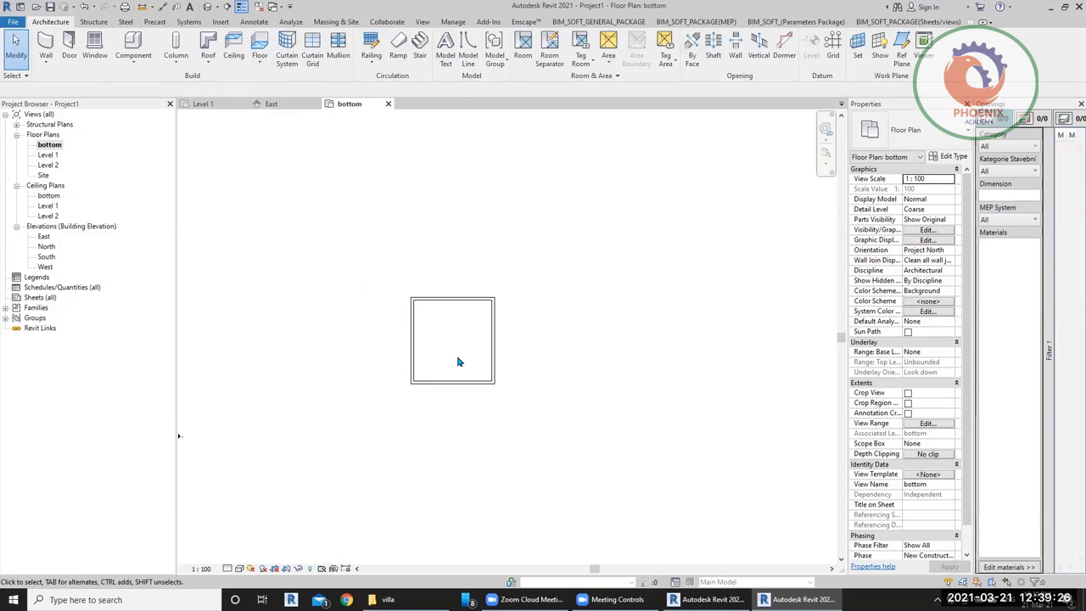
scroll(458, 356, "up", 3)
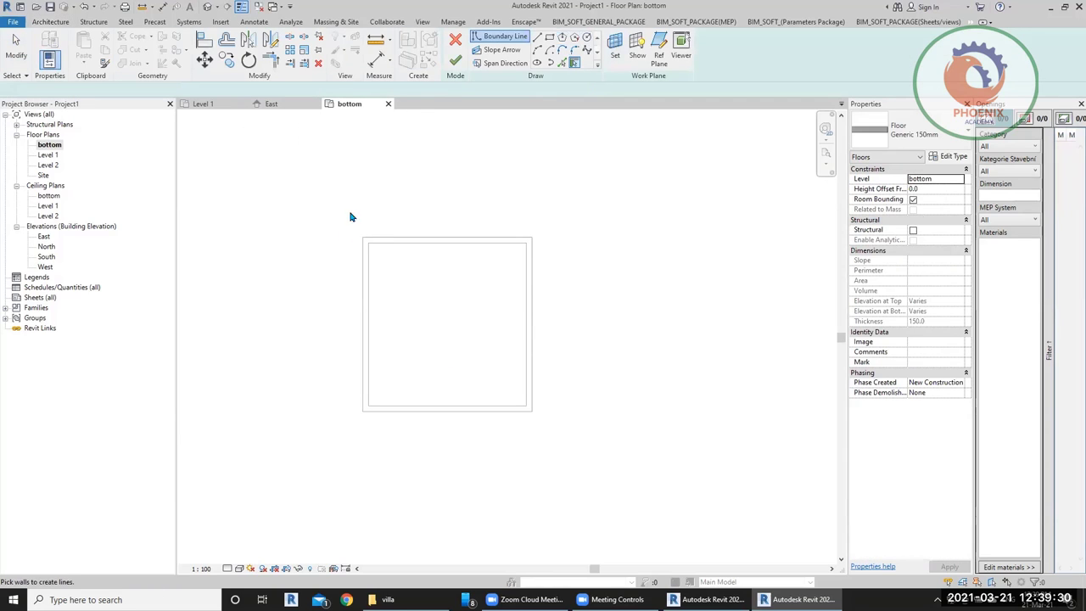
left_click(363, 285)
left_click(531, 348)
left_click(470, 411)
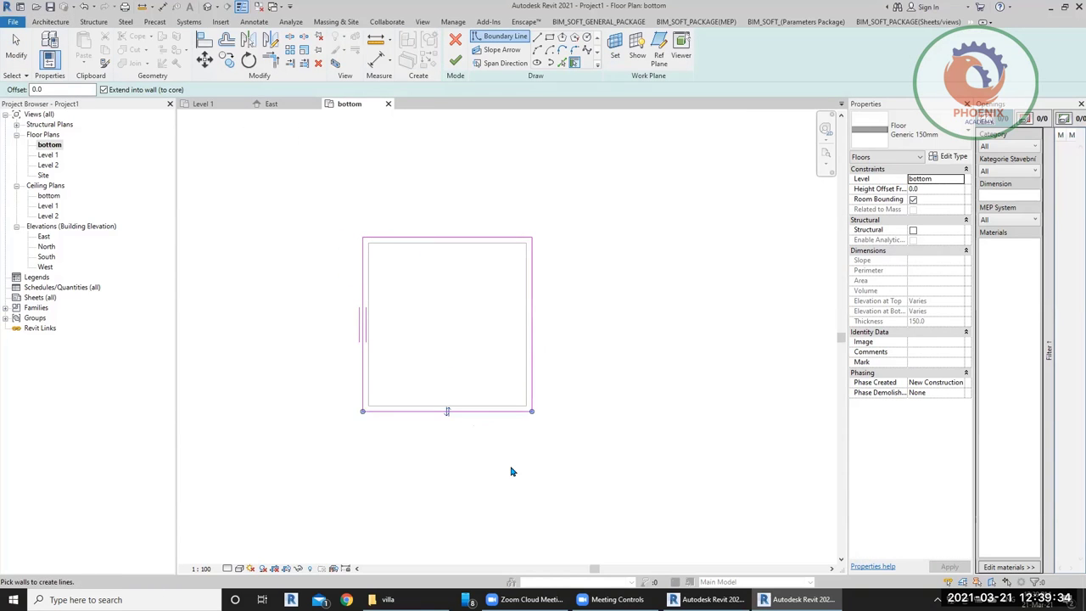
key("Escape")
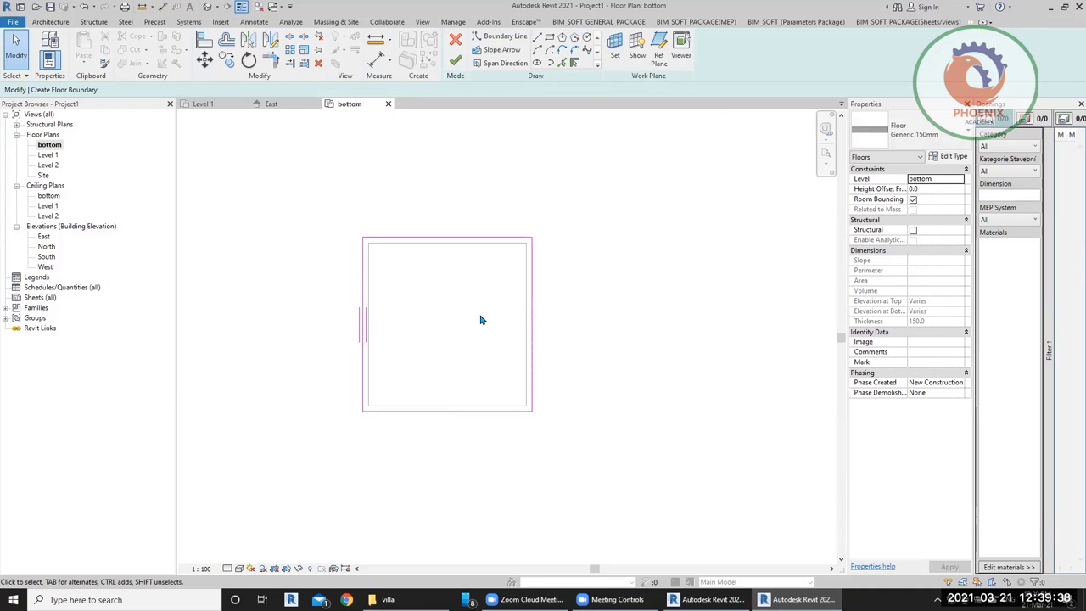
left_click(456, 59)
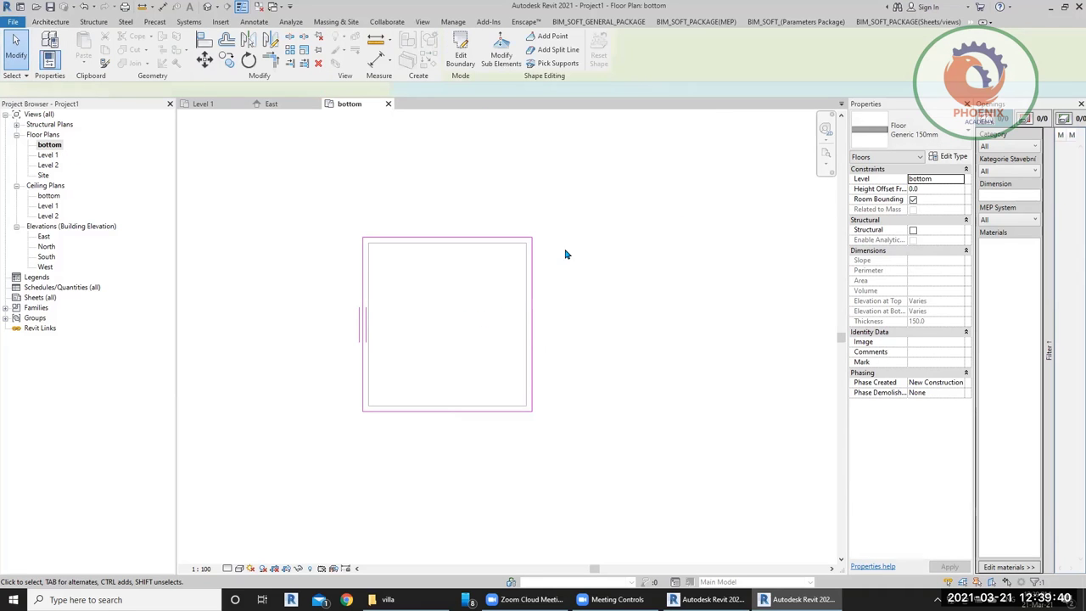
Step: In the 3D view, filter the selection to the four walls and constrain their tops up to Level 1
left_click(219, 6)
scroll(500, 339, "up", 4)
scroll(413, 266, "down", 5)
left_click_drag(340, 181, 552, 448)
left_click(454, 46)
left_click(445, 231)
left_click(495, 381)
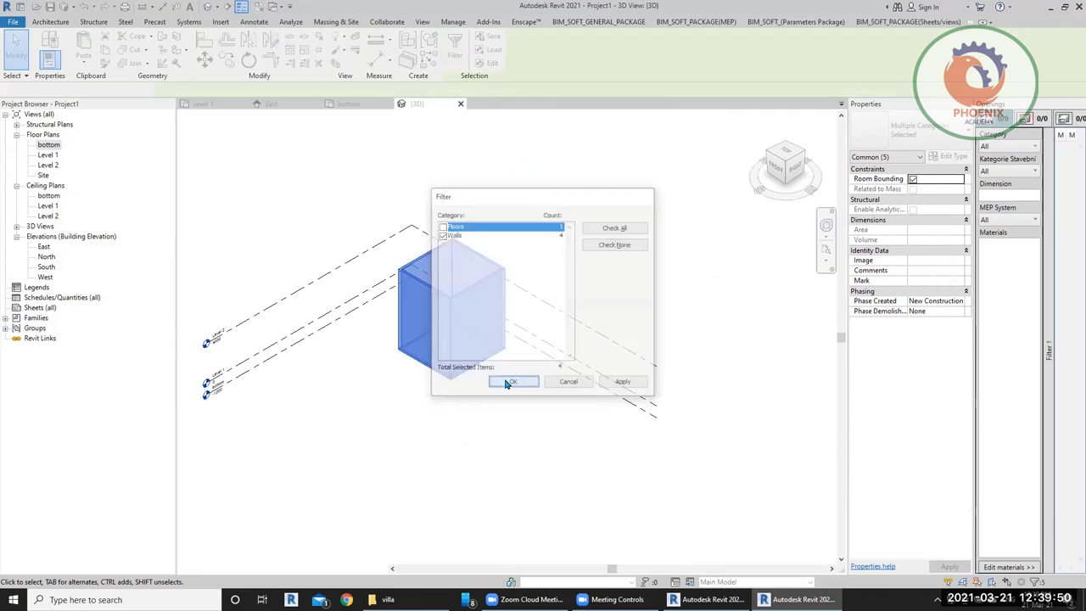
left_click(960, 230)
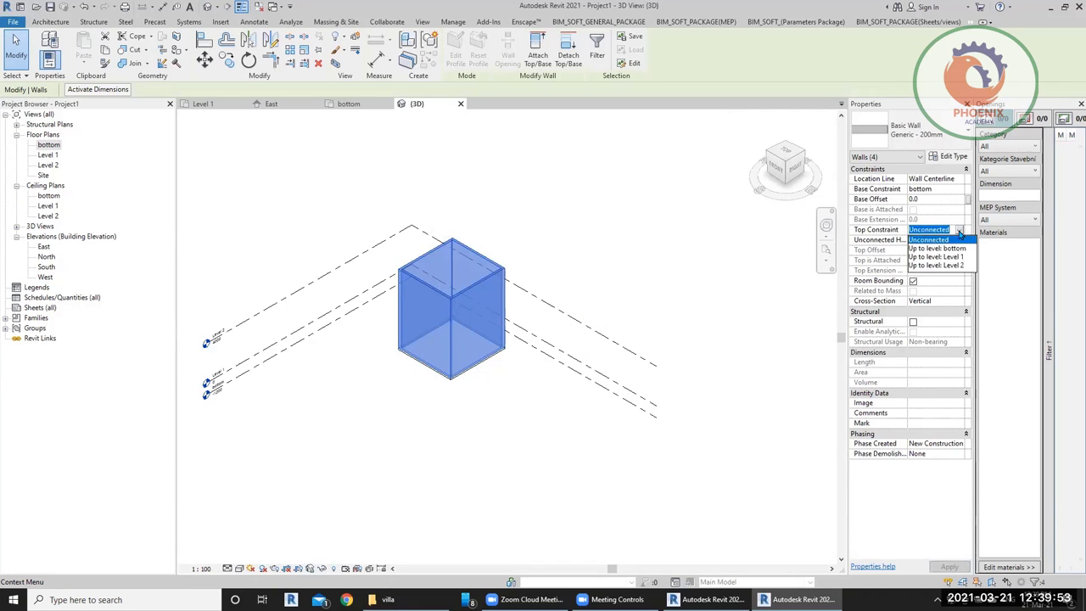
left_click(953, 258)
left_click(386, 366)
Step: Add two parallel horizontal split lines across the full width of the floor, dividing it into three strips in top view
scroll(383, 372, "up", 4)
scroll(484, 336, "up", 3)
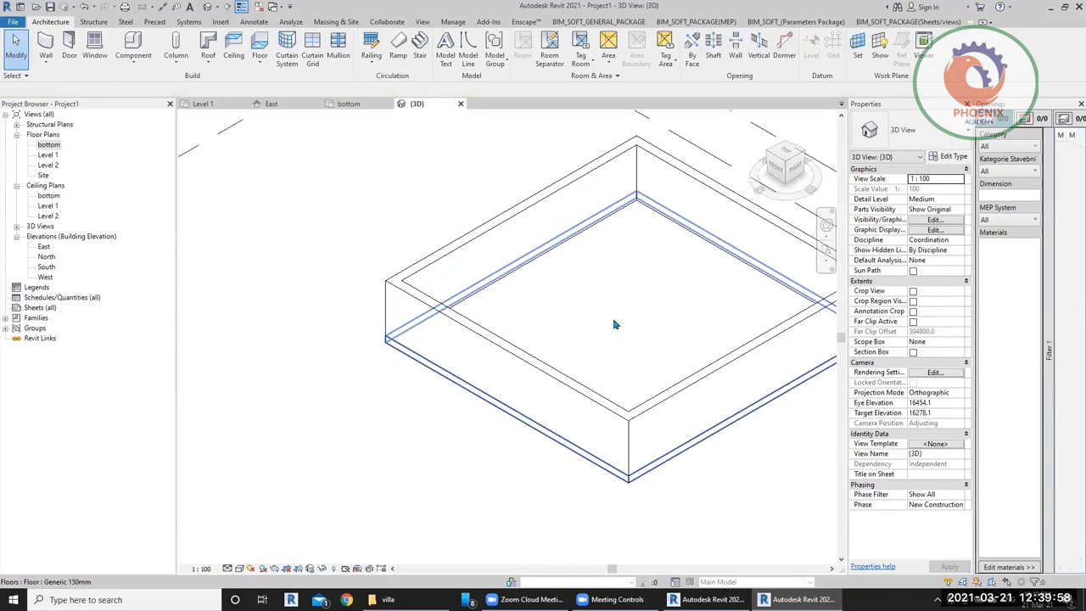
left_click(480, 344)
scroll(488, 322, "down", 3)
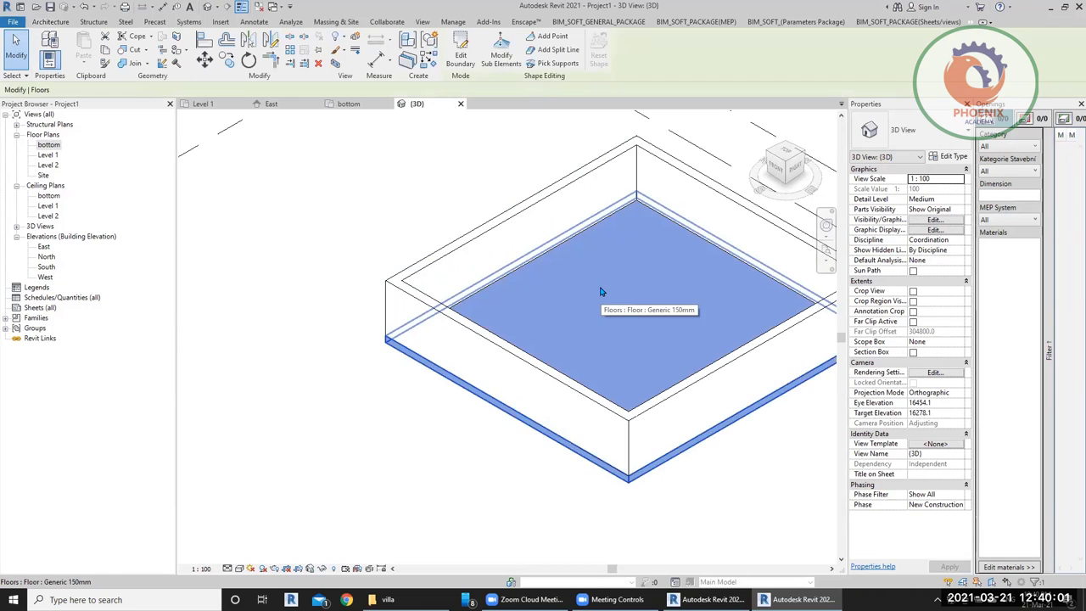
left_click(776, 155)
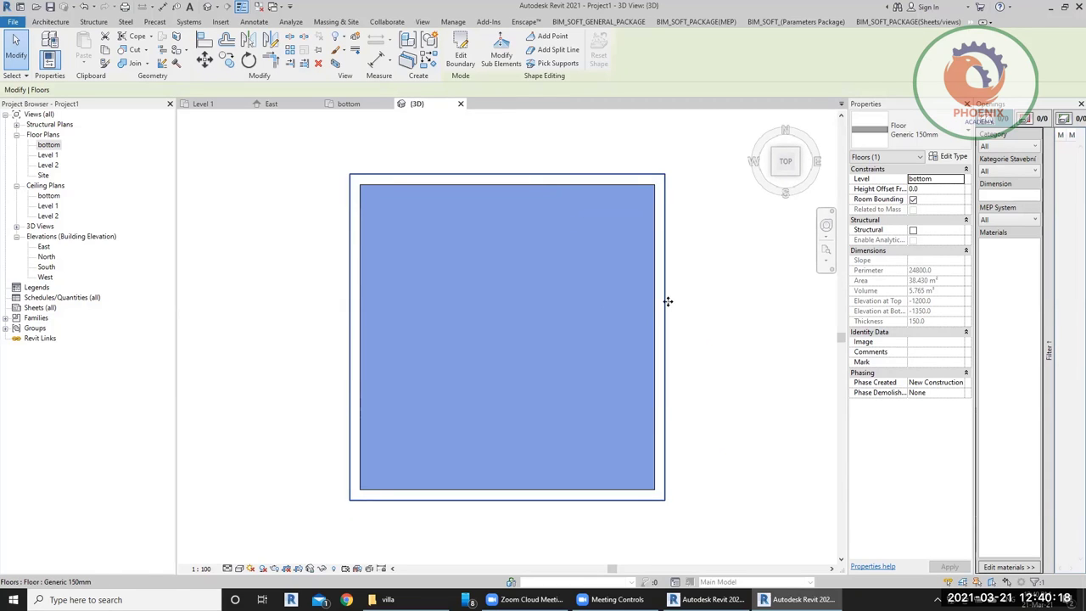
left_click(558, 52)
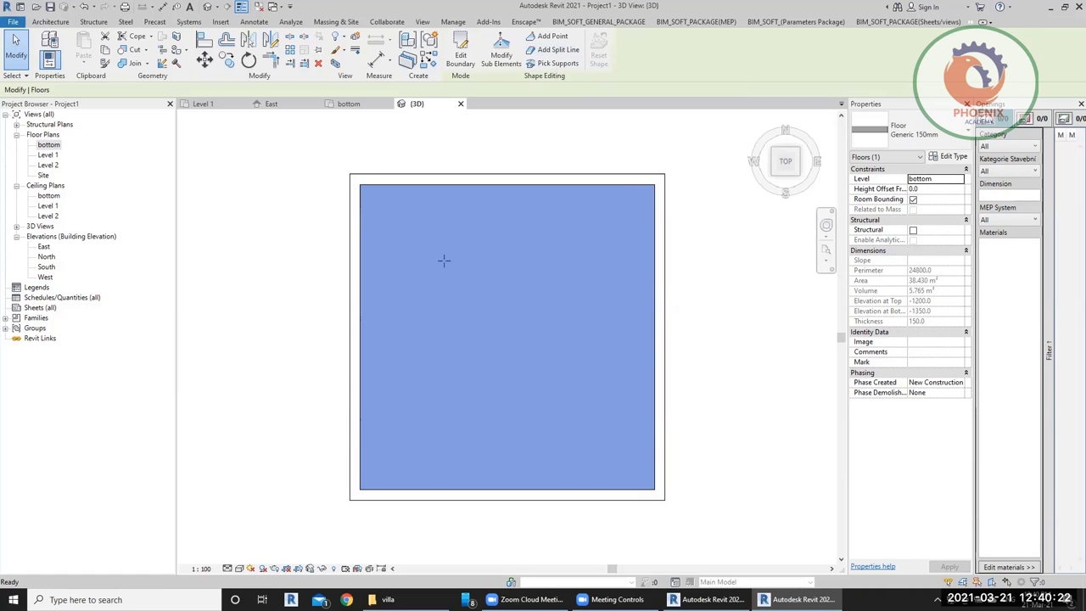
left_click(350, 287)
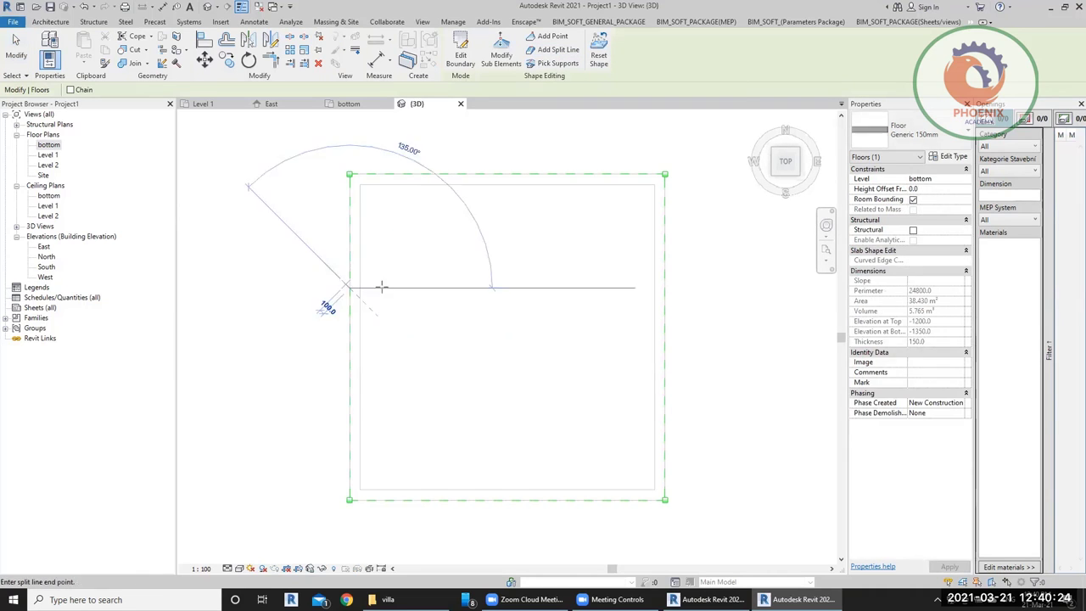
left_click(667, 287)
left_click(349, 393)
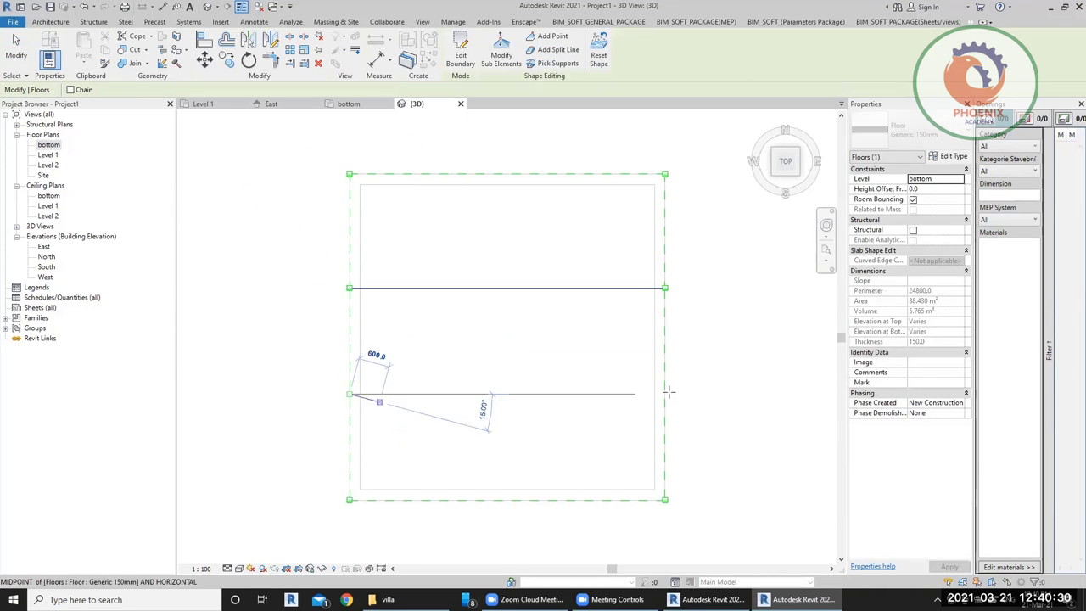
left_click(667, 393)
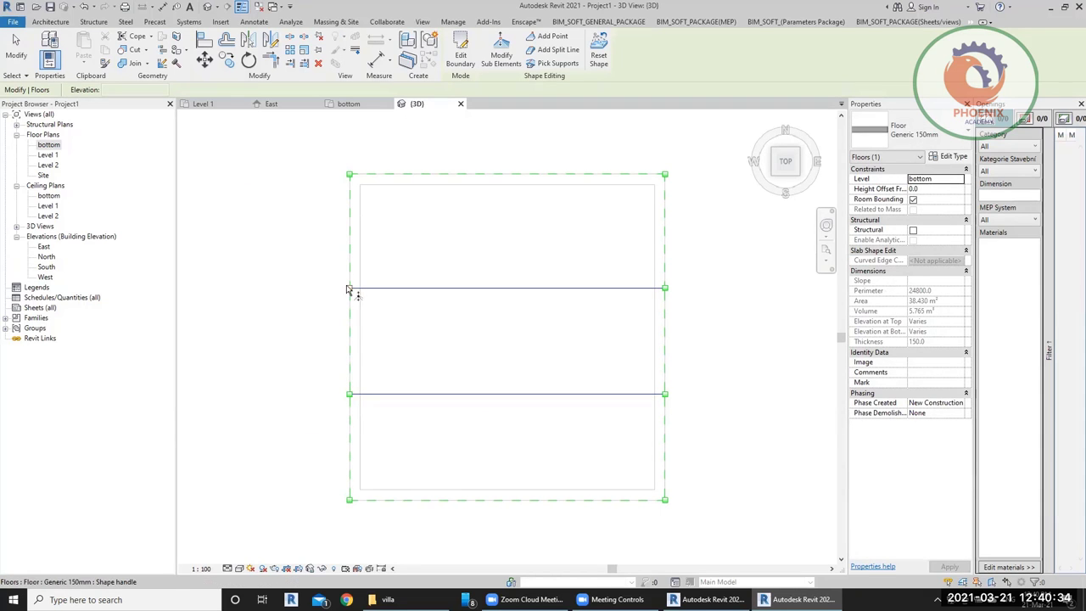
Step: Set the elevation of the floor's points and edges in the strip below the lower split line to -1000
left_click_drag(265, 349, 692, 514)
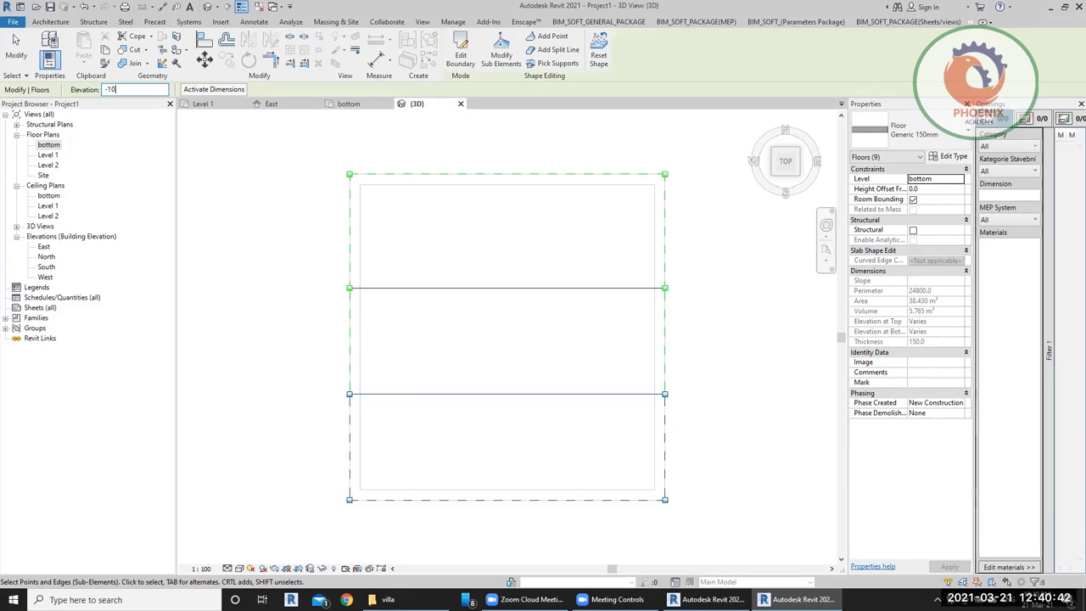
type("-1000")
key("Return")
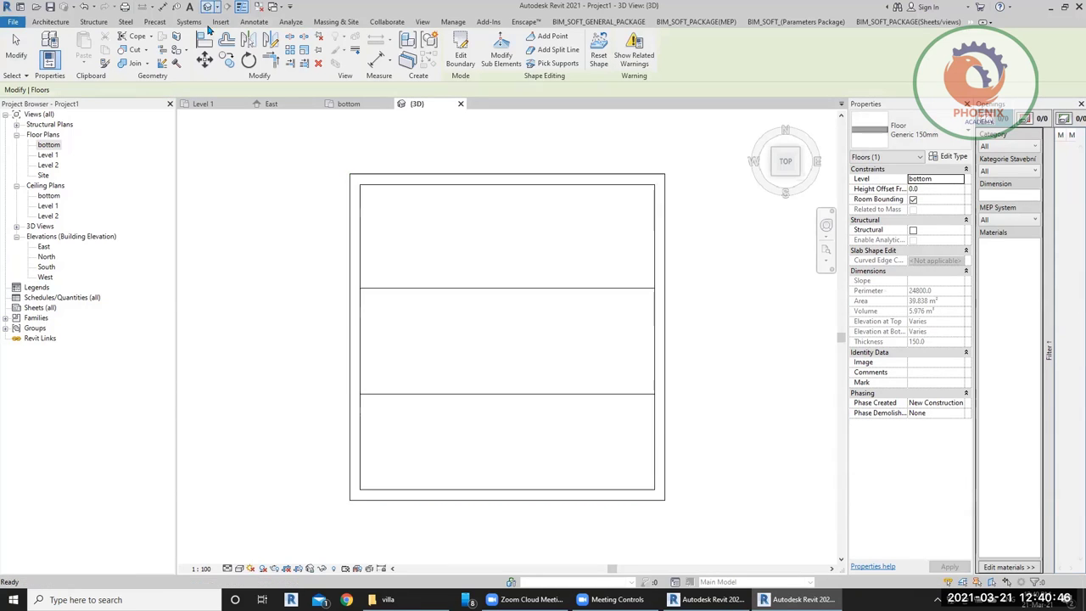
left_click_drag(299, 343, 699, 540)
key("Return")
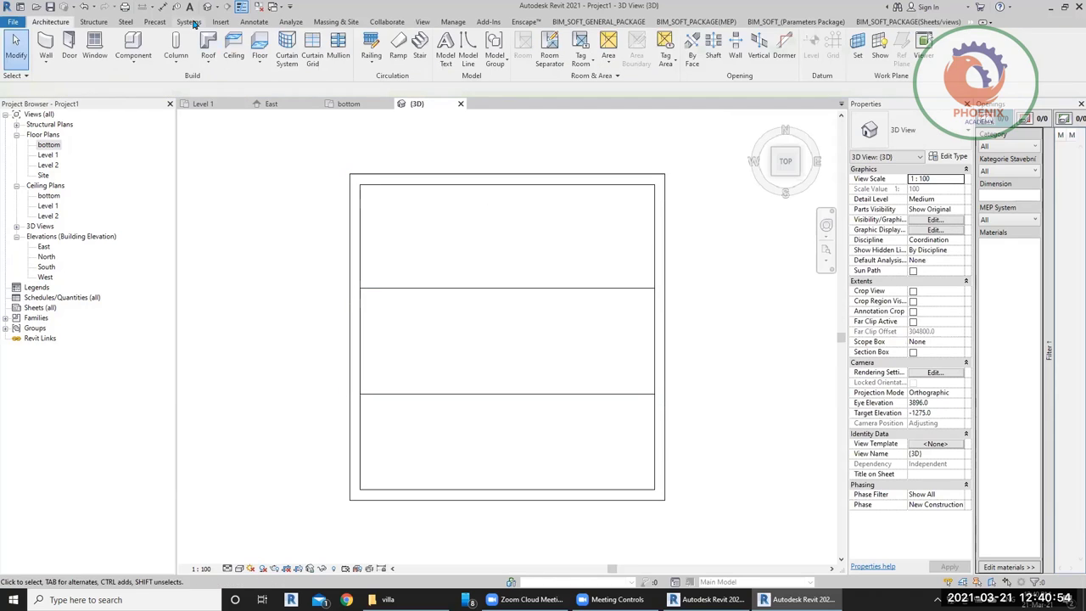
Step: Attach the bases of the three walls above the sloped and lowered floor parts to the floor
middle_click_drag(528, 230, 743, 318, "shift")
left_click(666, 293)
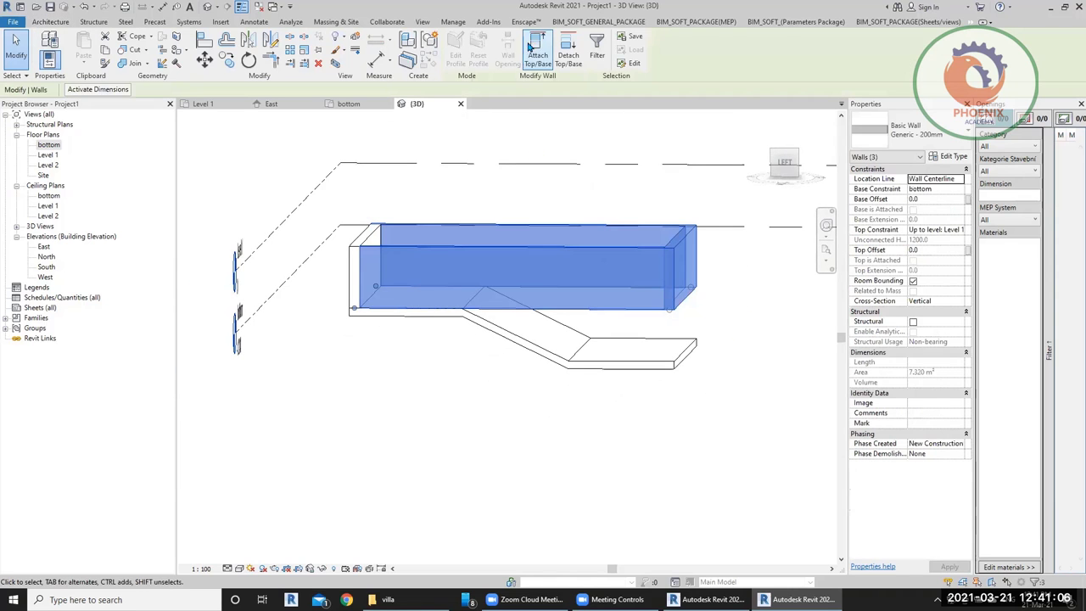
left_click(539, 51)
left_click(598, 368)
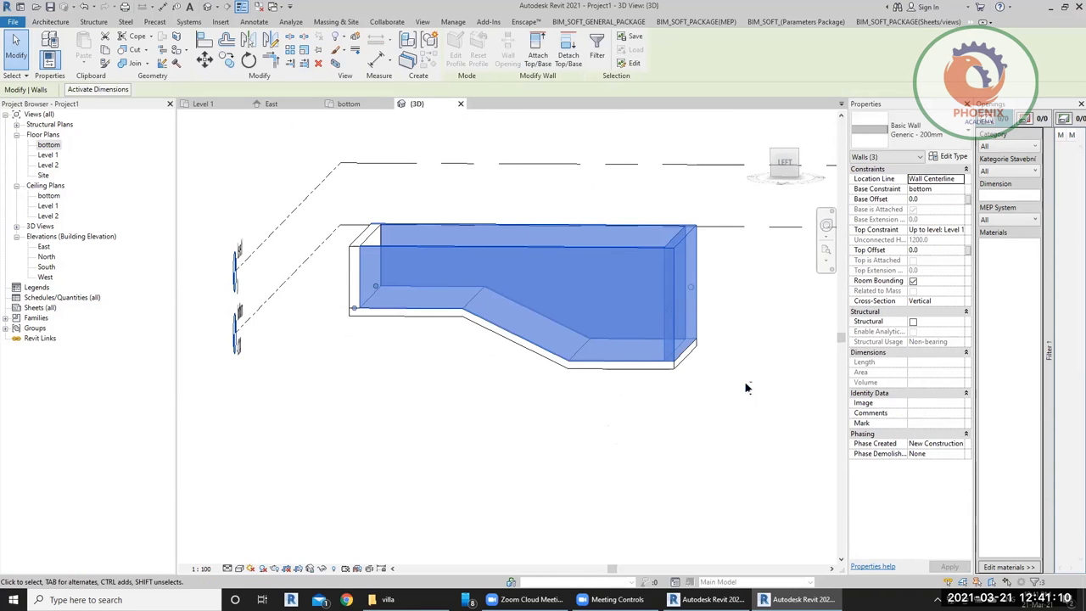
middle_click_drag(747, 388, 667, 484, "shift")
left_click(667, 484)
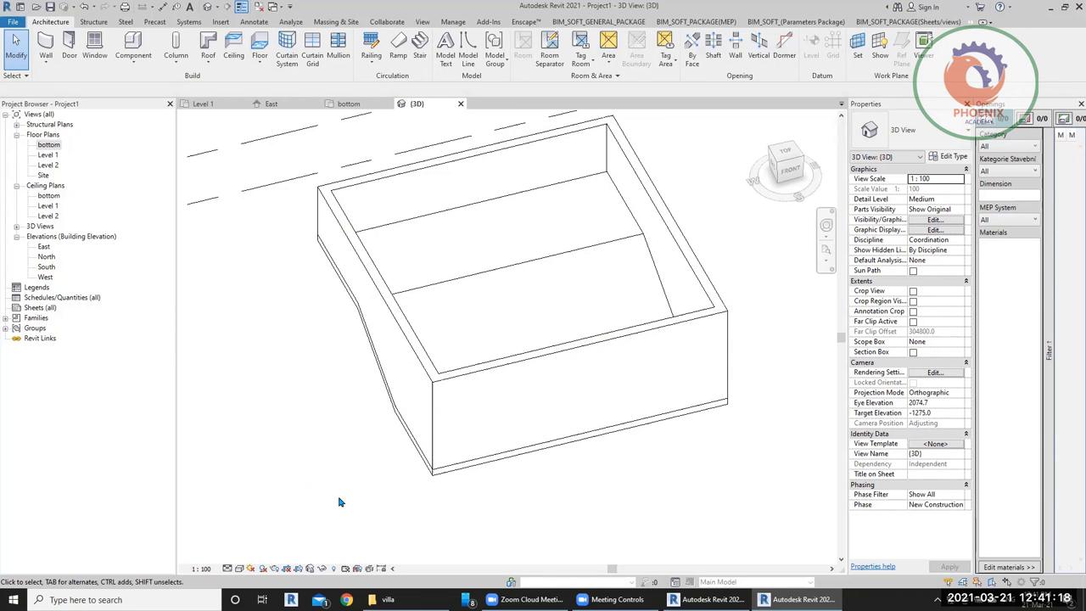
Step: Switch the 3D view to a shaded visual style and inspect the stepped pool shape from several sides
left_click(239, 568)
left_click(263, 543)
mouse_move(417, 368)
middle_mouse_down("shift")
mouse_move(613, 387)
mouse_move(599, 393)
mouse_move(650, 310)
middle_mouse_up("shift")
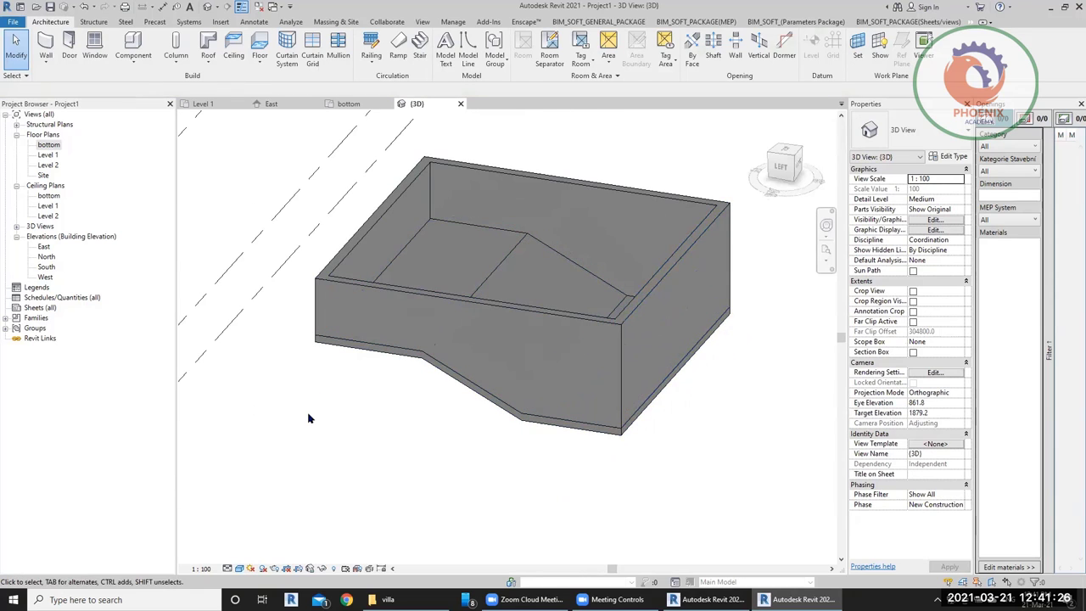
middle_click_drag(309, 419, 416, 267, "shift")
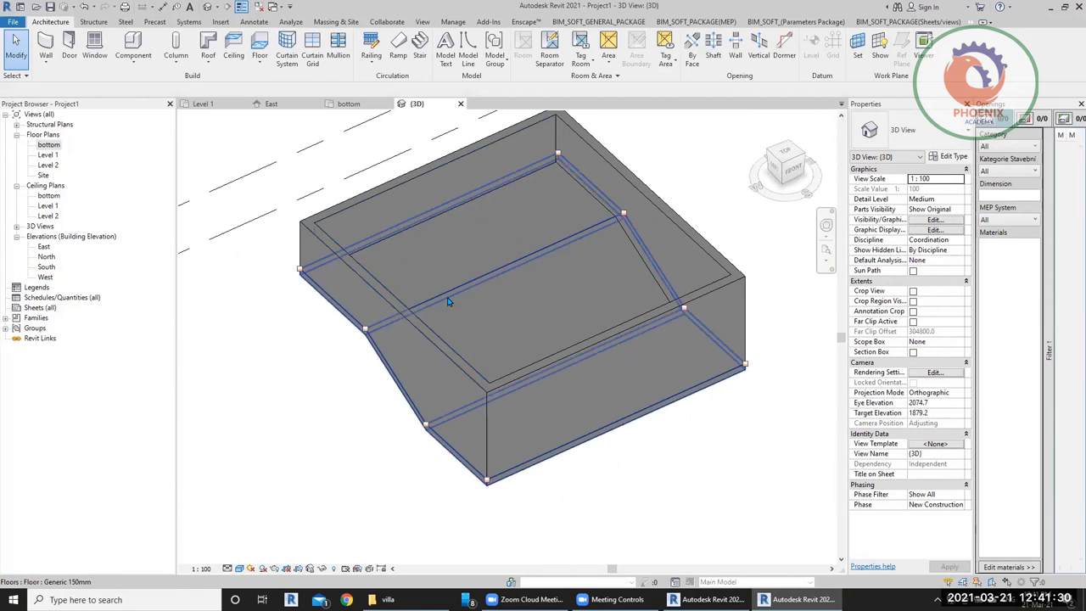
scroll(594, 302, "down", 3)
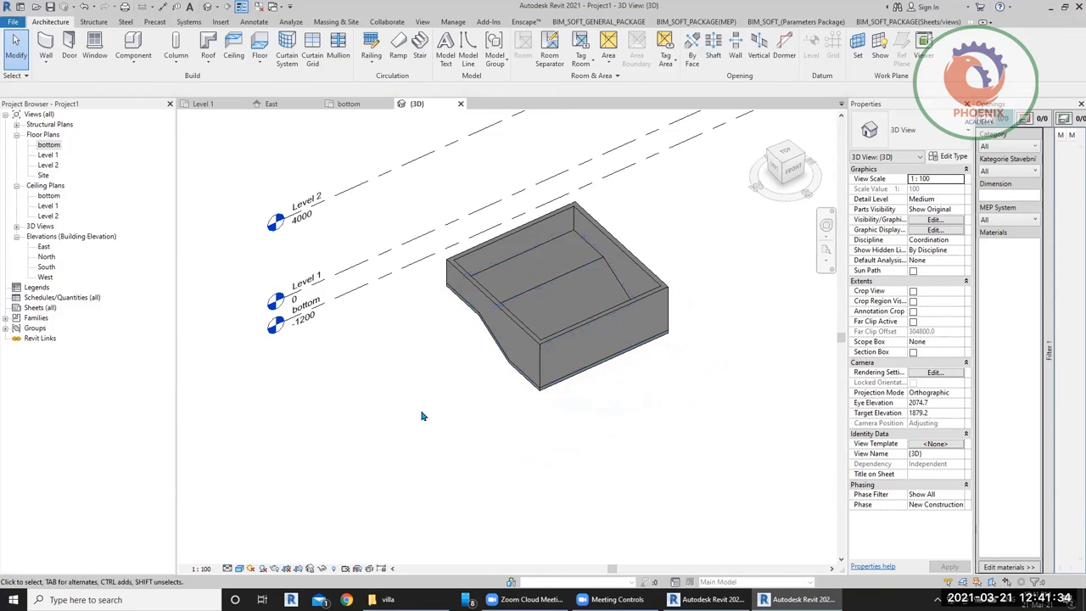
left_click_drag(383, 448, 547, 322)
Step: Undo all the pool modelling back to the point where only Level 1 and Level 2 exist
left_click(86, 6)
left_click(136, 289)
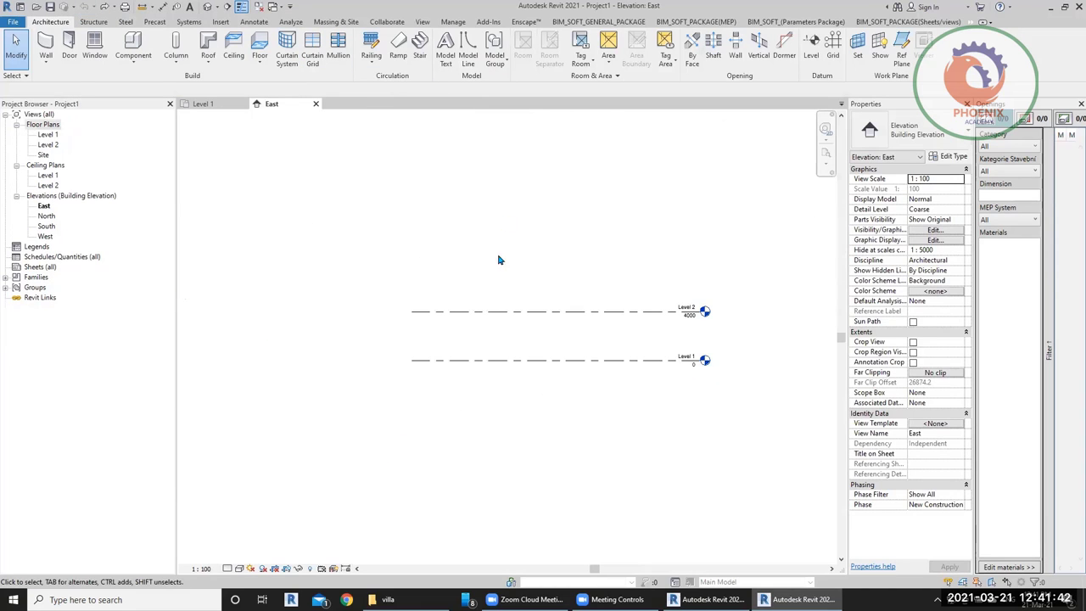
Step: Place a new level about 1500 mm below Level 1 in the East elevation, aligned with the existing level ends
double_click(48, 134)
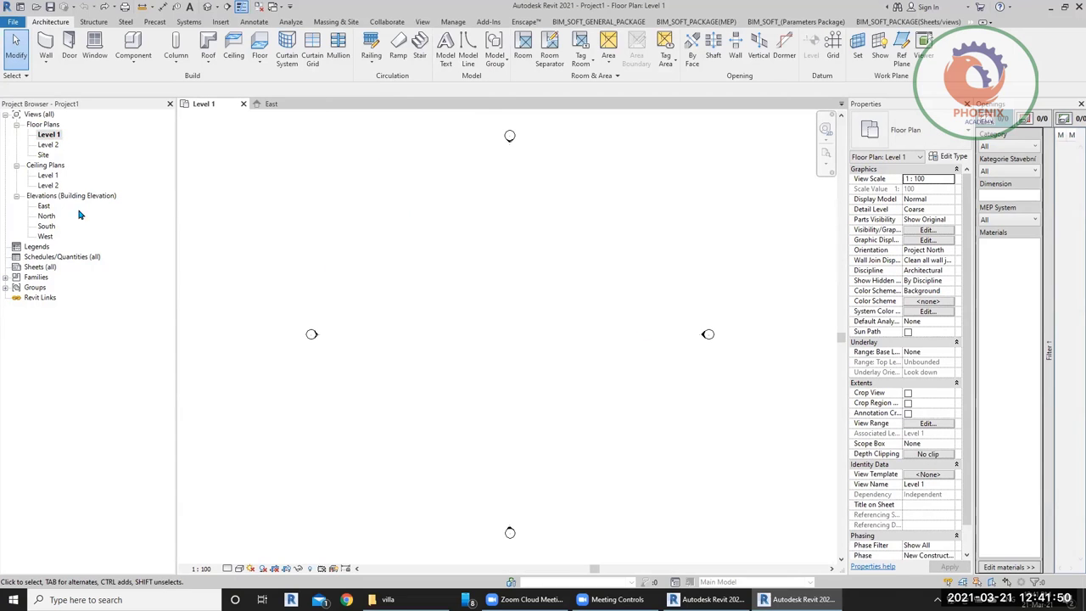
double_click(44, 206)
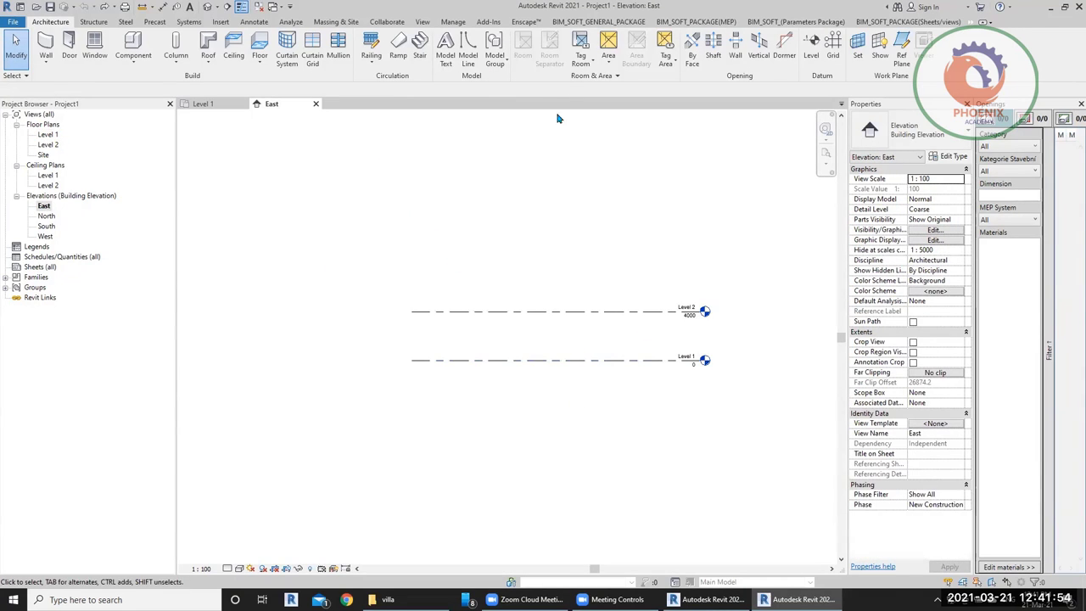
left_click(811, 44)
scroll(414, 402, "up", 2)
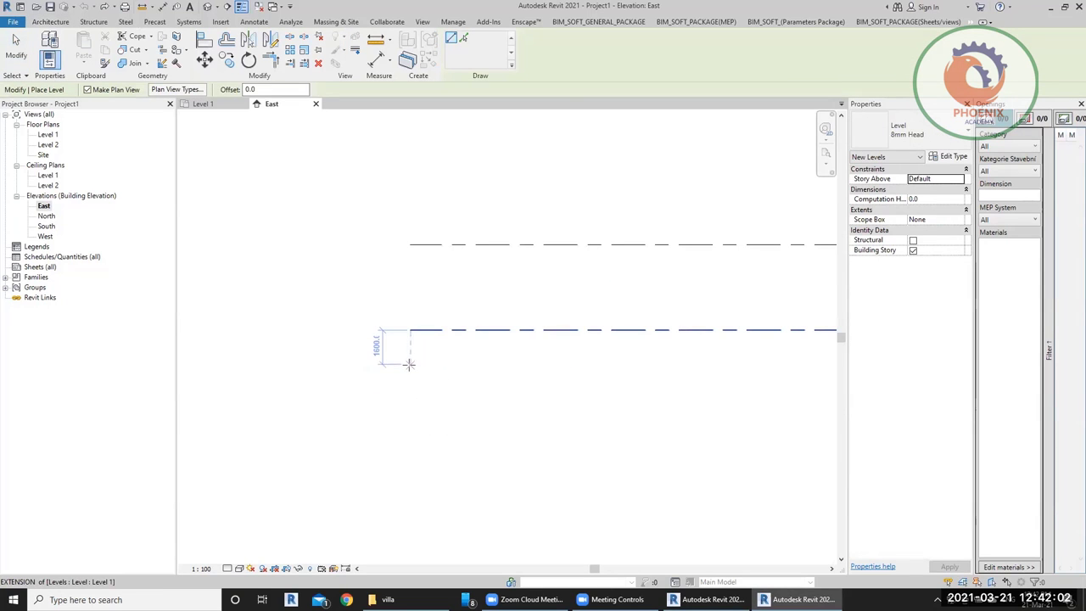
left_click(409, 360)
left_click(543, 366)
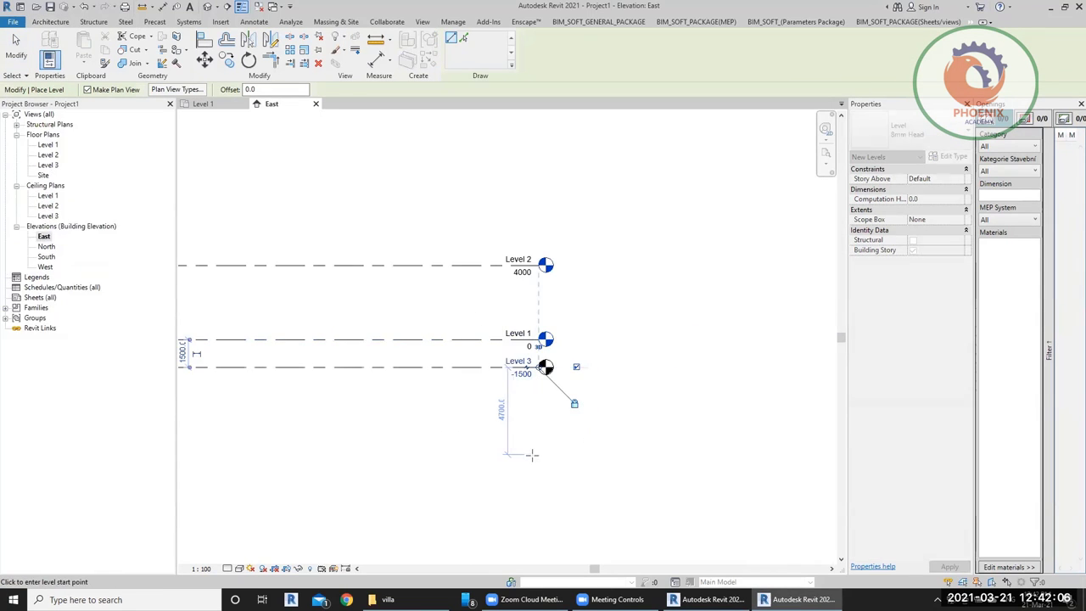
Step: Bend the new -1500 level's head line down with an elbow so its label sits clear below Level 1
key("Escape")
key("Escape")
left_click(517, 362)
scroll(519, 373, "up", 3)
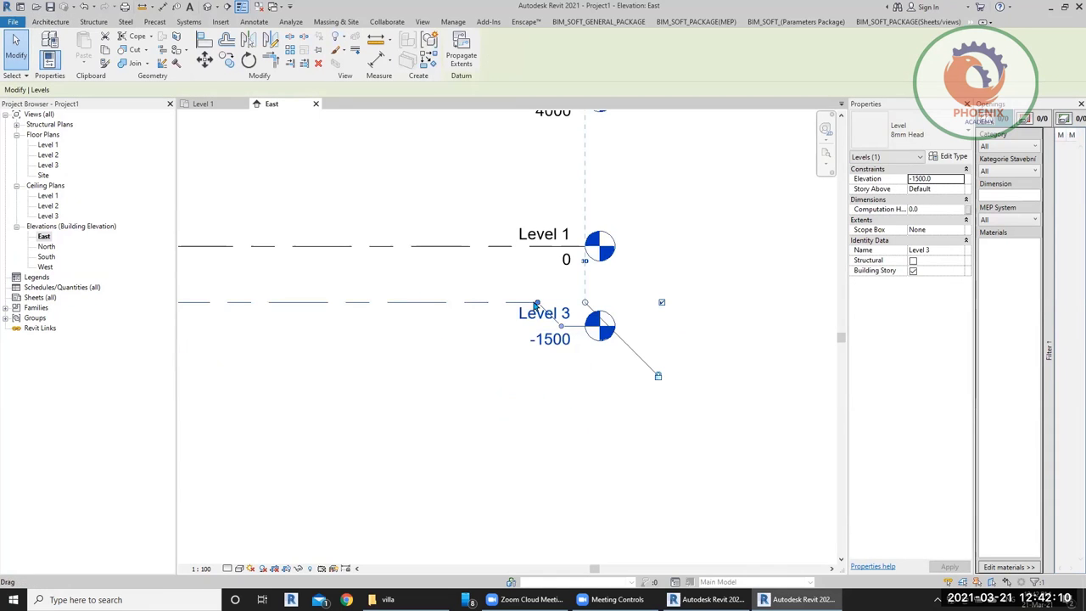
left_click_drag(560, 323, 503, 342)
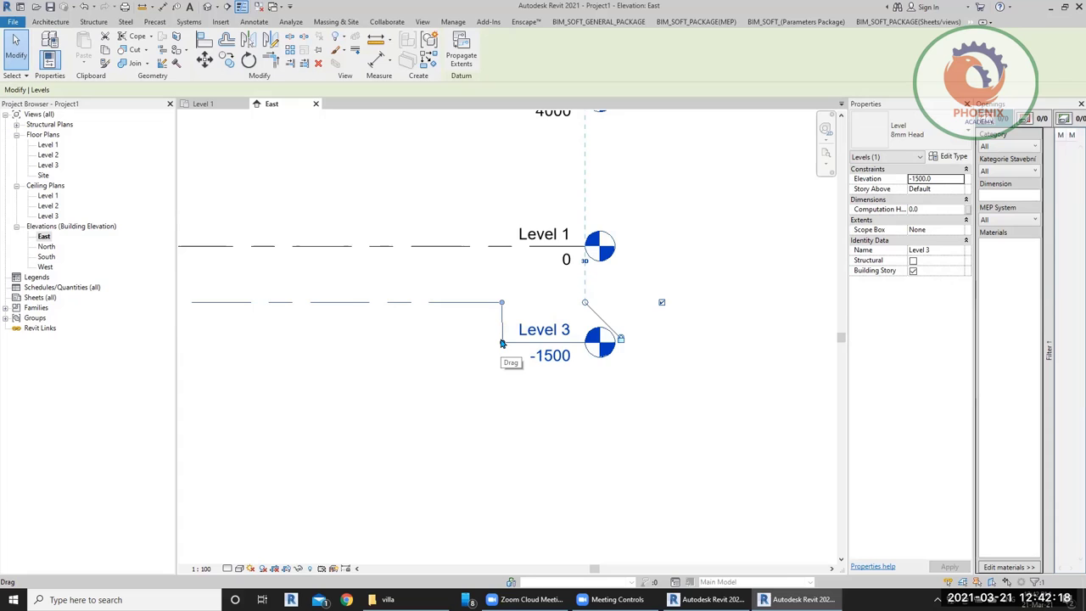
Step: Rename the -1500 level to "bottom" and rename its corresponding views as well
left_click(547, 331)
type("bottom")
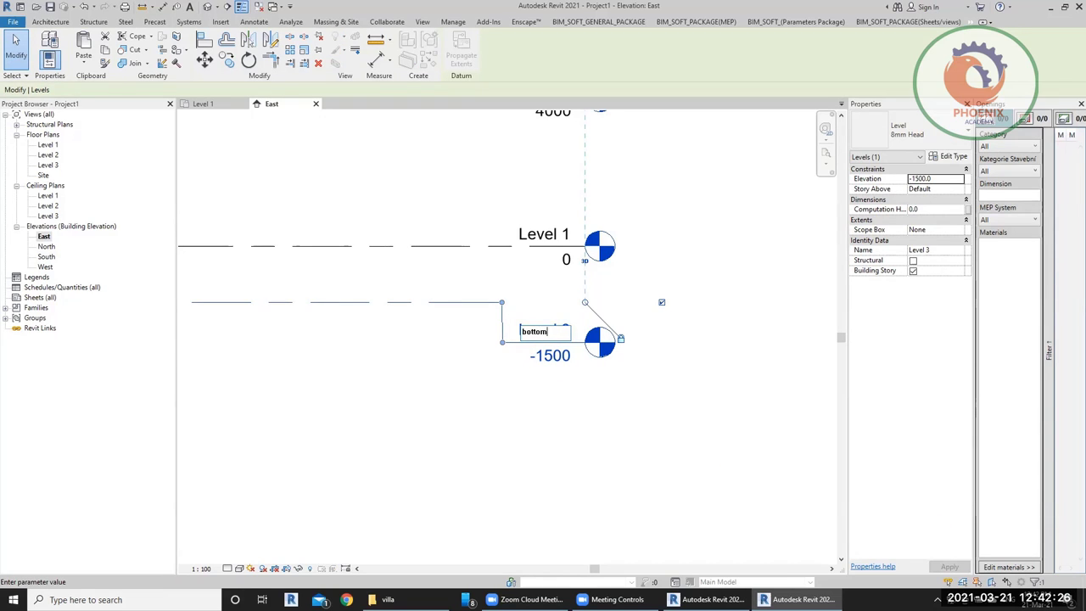
key("Return")
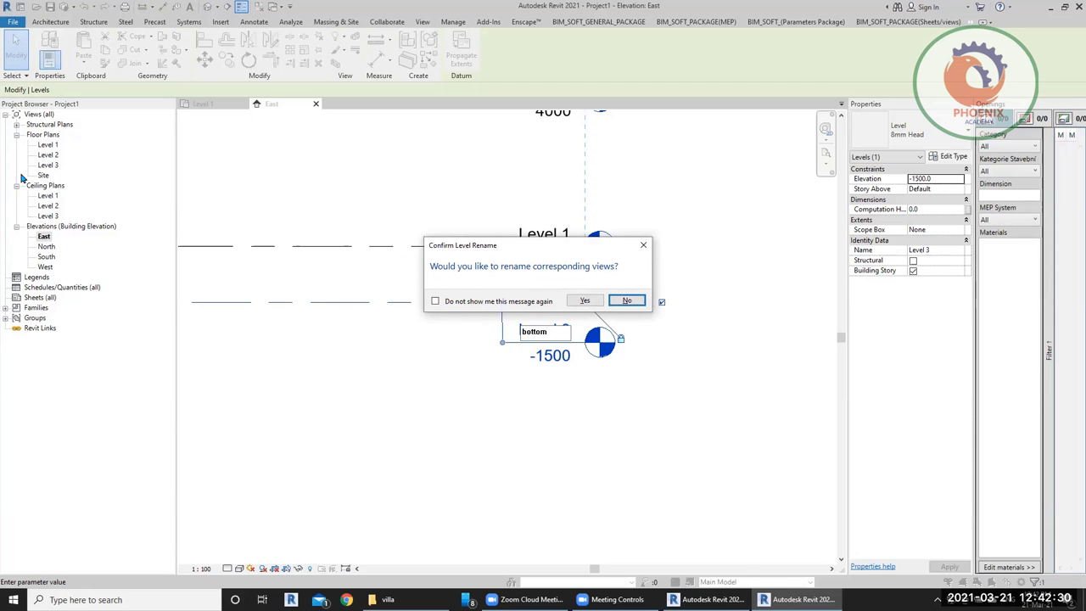
left_click(584, 301)
Step: In the bottom floor plan, draw a rectangle of Generic - 200mm walls about 5500 by 5000 mm inside
double_click(49, 145)
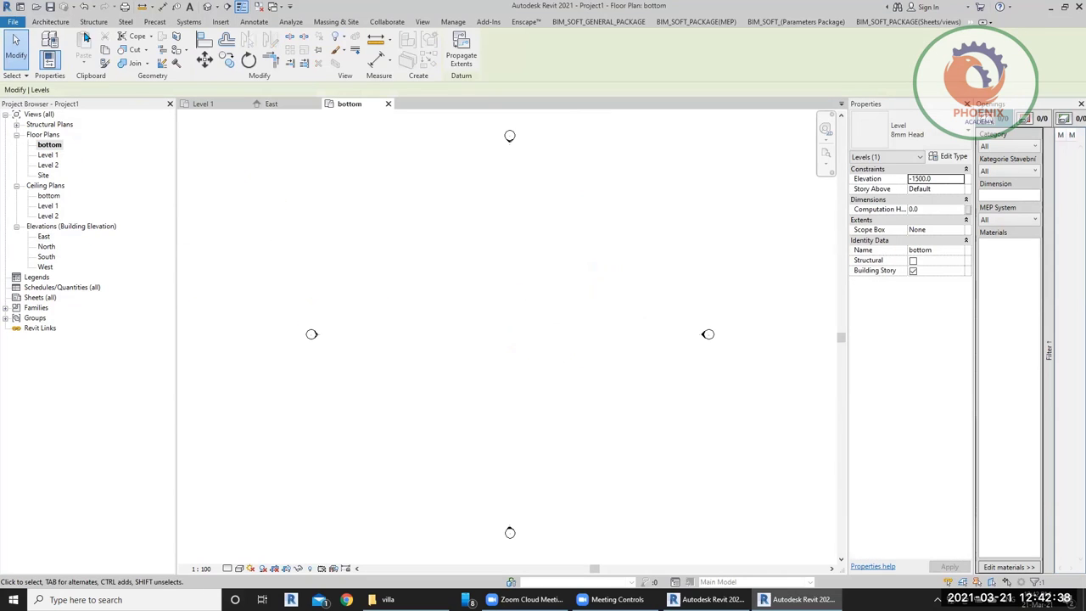
left_click(46, 47)
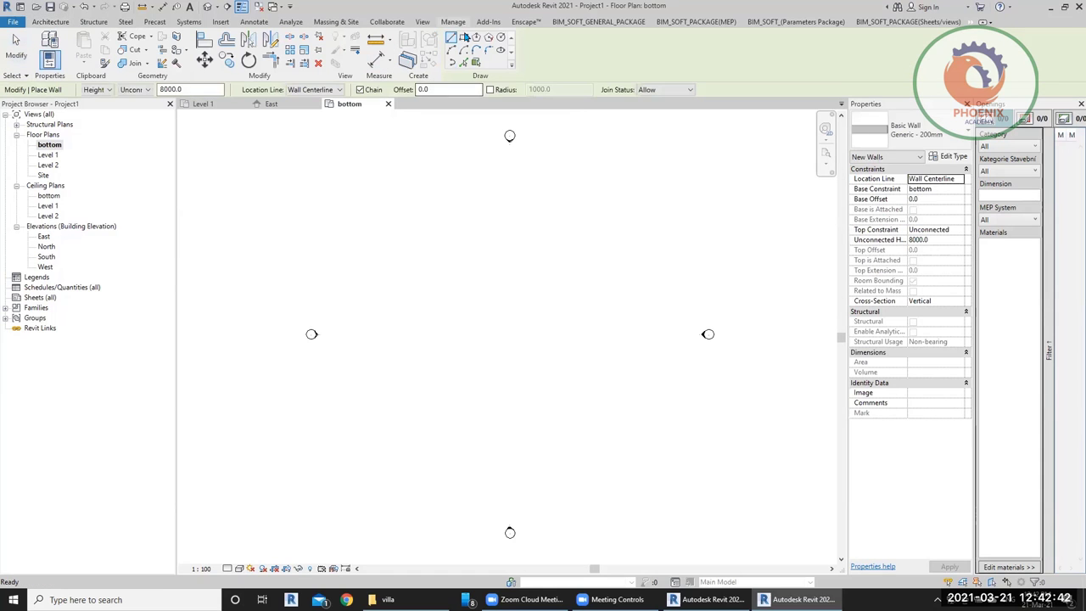
left_click(464, 37)
left_click(433, 252)
scroll(505, 298, "up", 3)
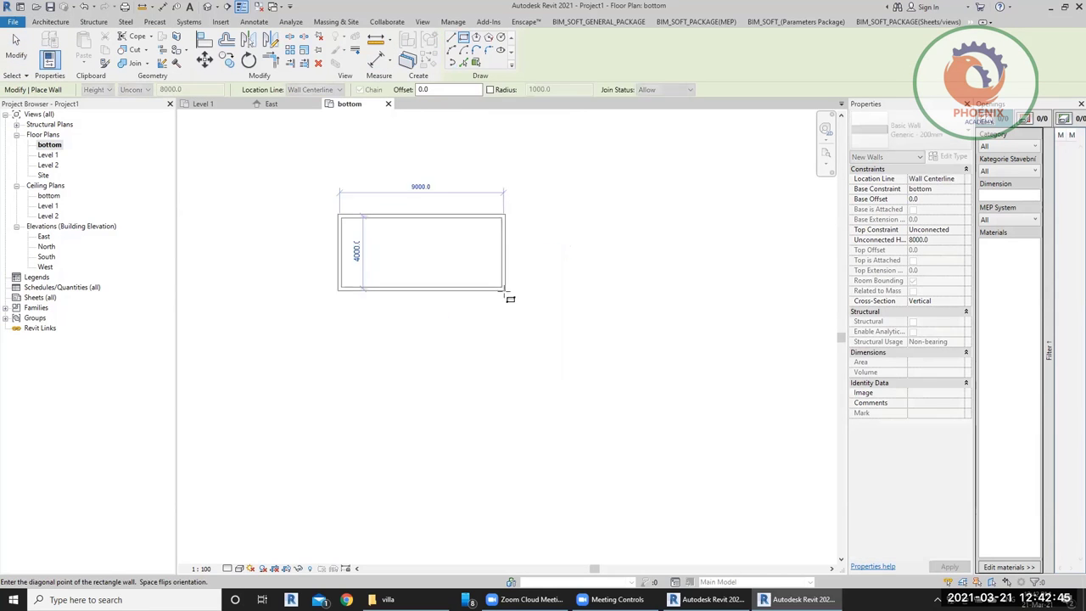
left_click(443, 311)
key("Escape")
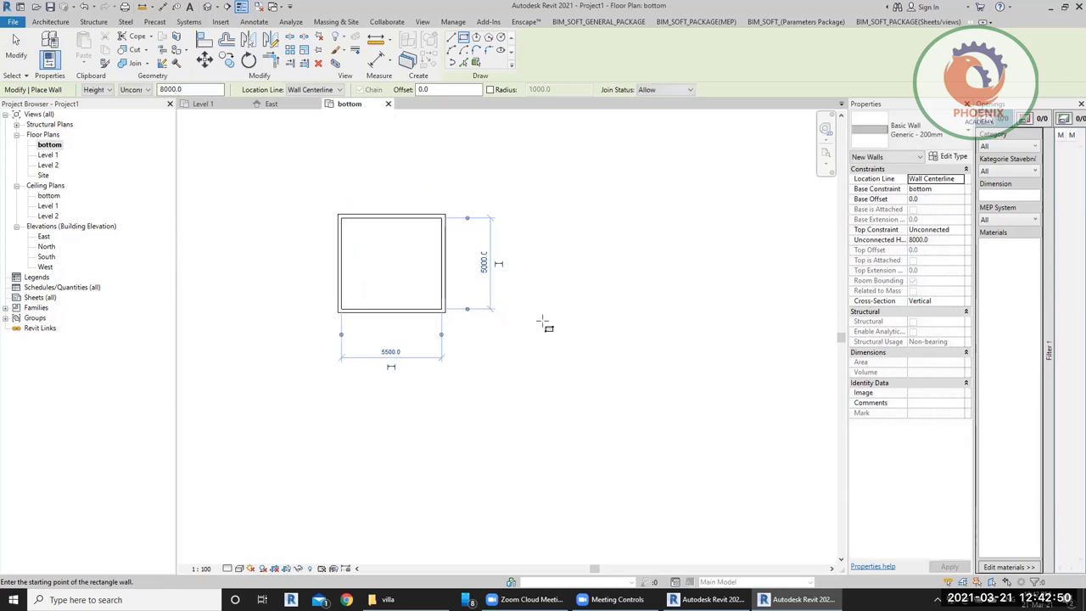
key("Escape")
Step: Create an architectural floor by picking the four walls, with its boundary flipped to their outer faces
left_click(259, 63)
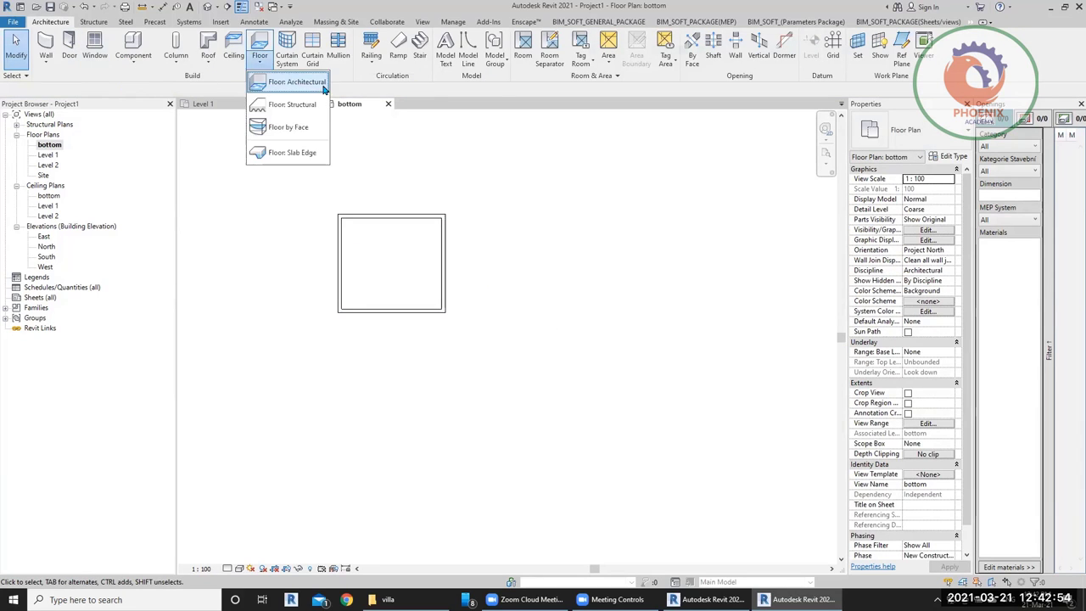
left_click(282, 79)
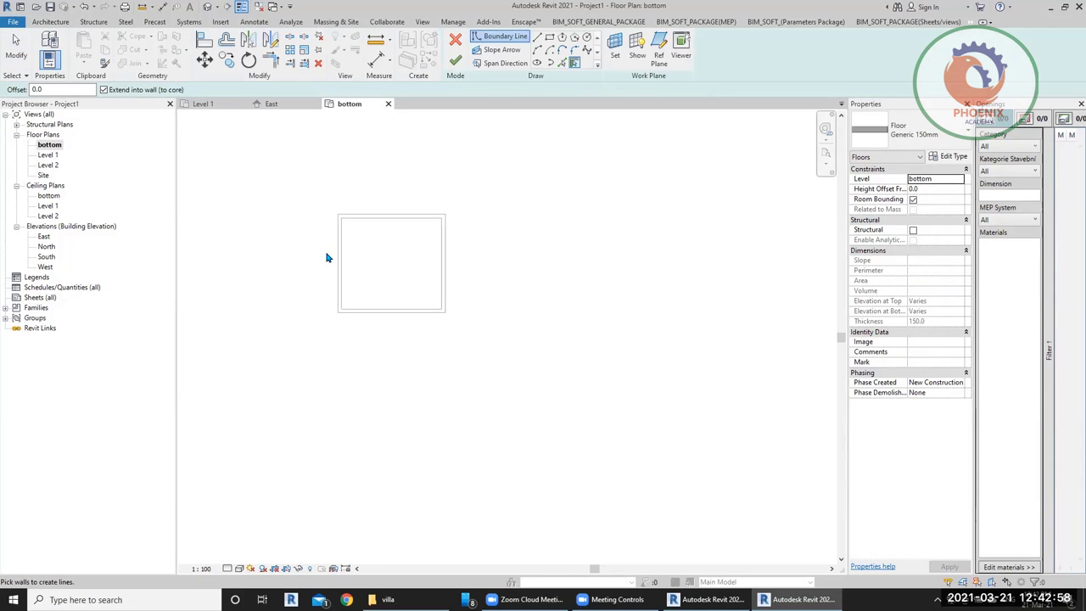
left_click(338, 259)
left_click(381, 215)
left_click(443, 254)
left_click(388, 312)
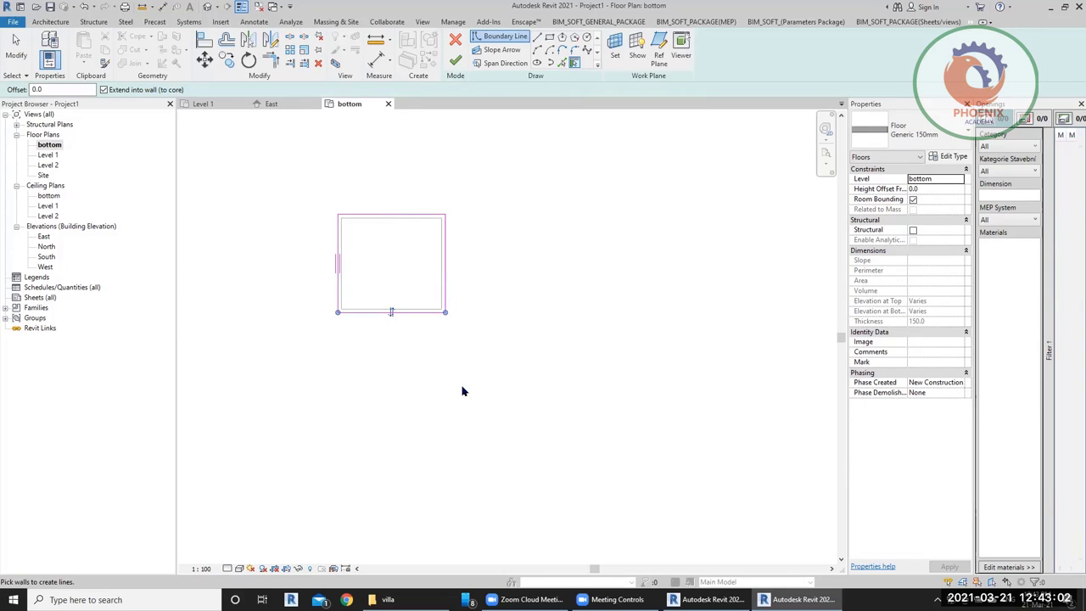
scroll(409, 288, "up", 4)
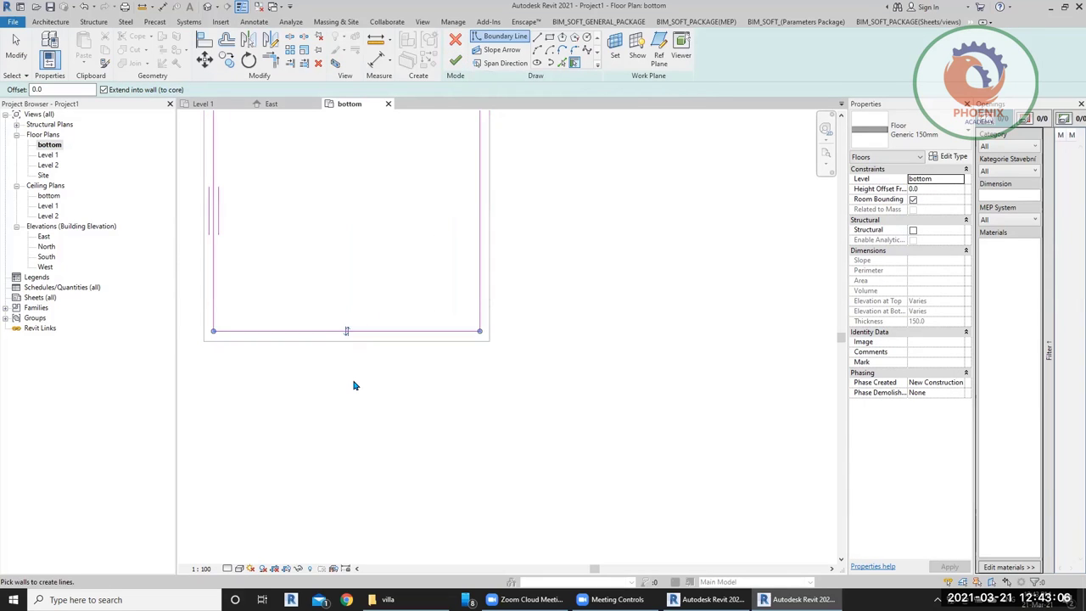
left_click(346, 336)
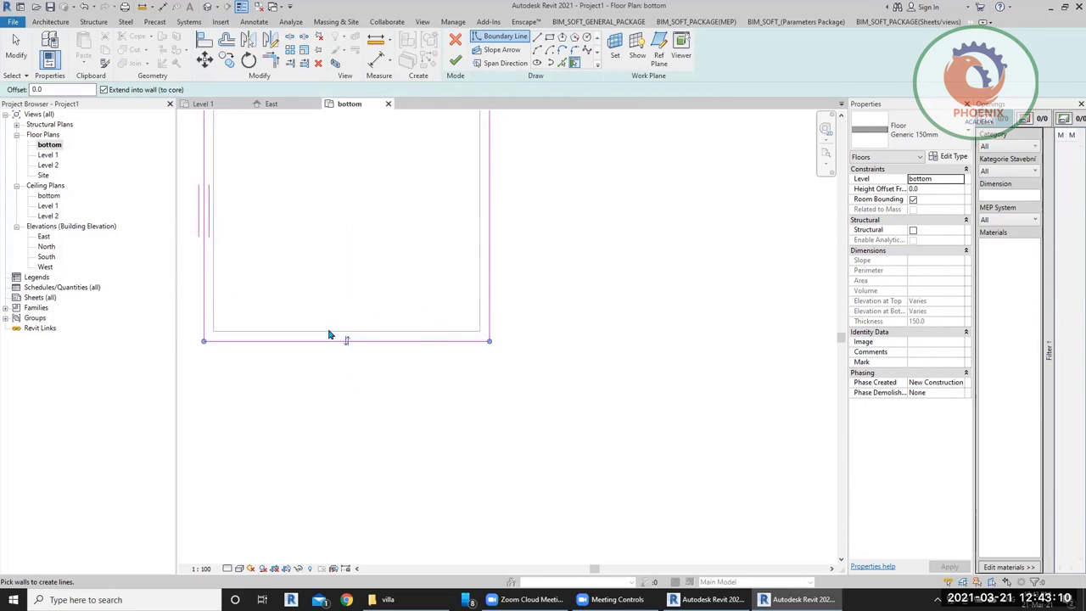
left_click(456, 61)
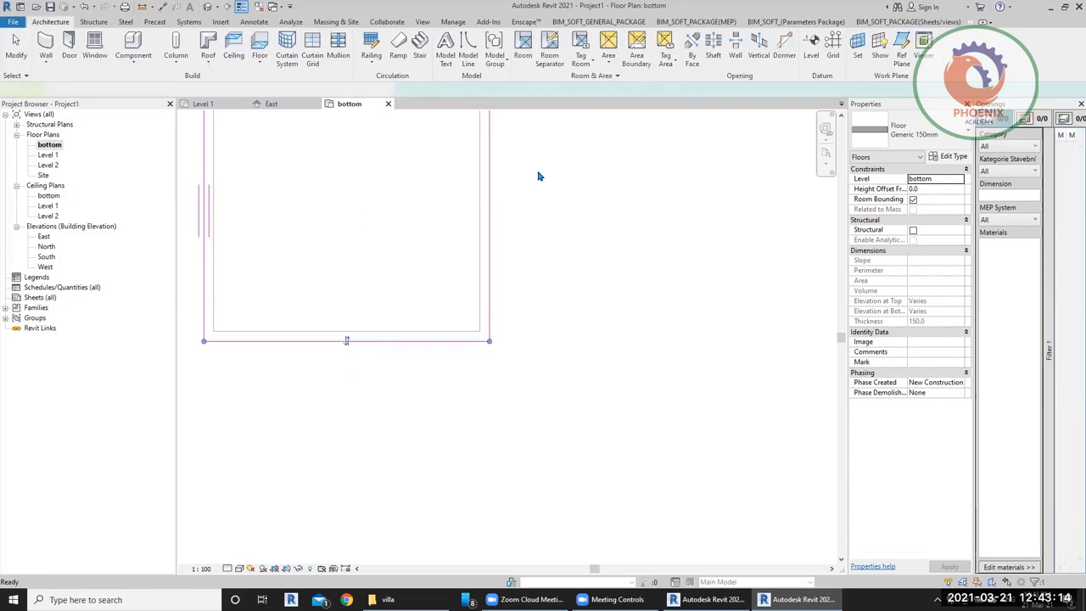
Step: Add two parallel horizontal split lines across the full width of the floor, dividing it into three strips
scroll(302, 316, "down", 3)
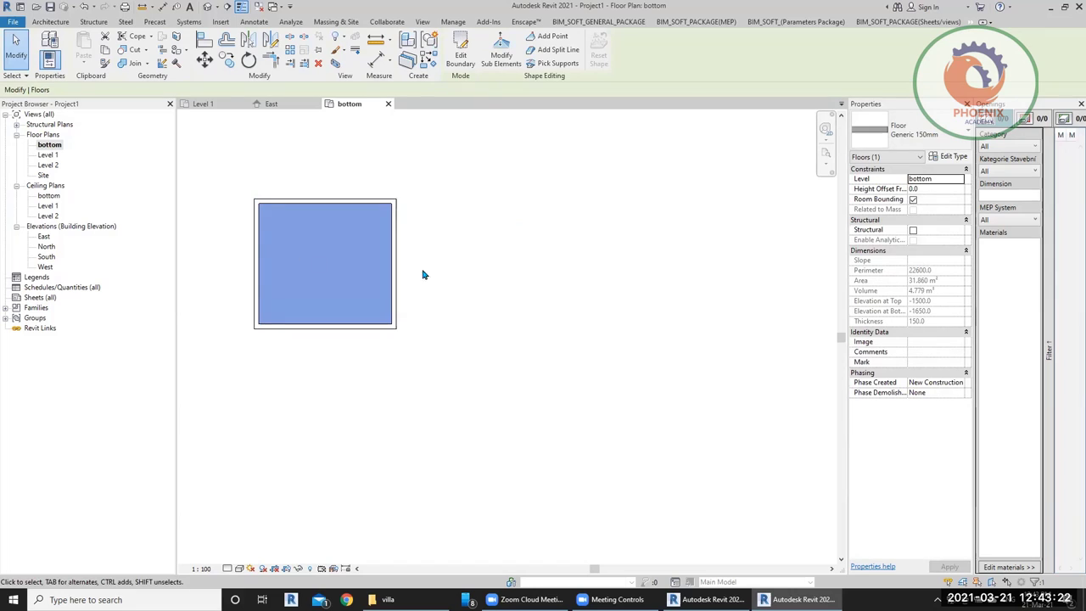
middle_click_drag(424, 274, 501, 299)
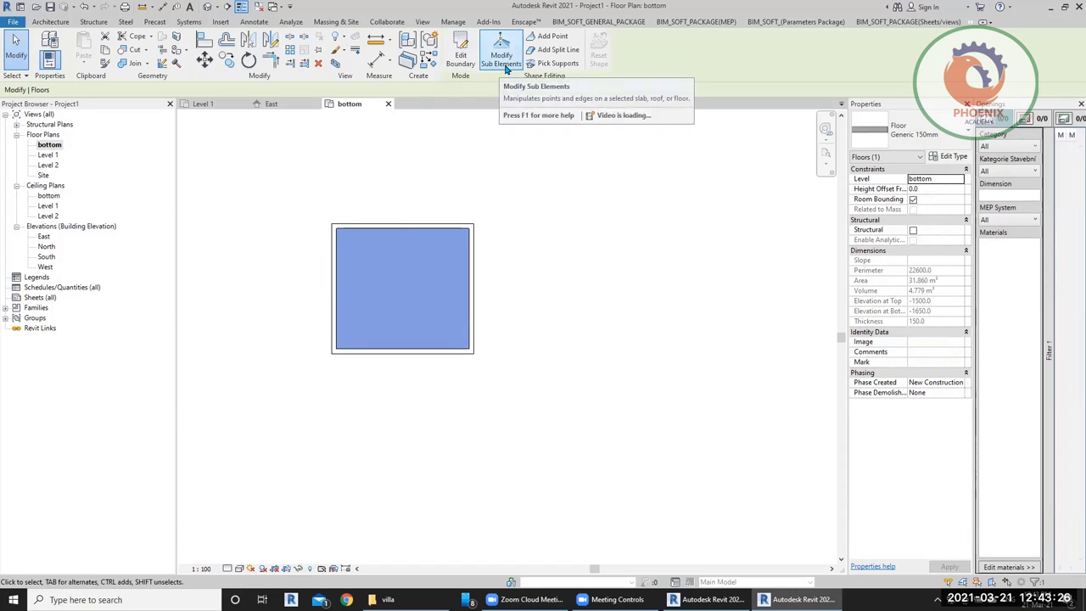
left_click(506, 66)
left_click(553, 49)
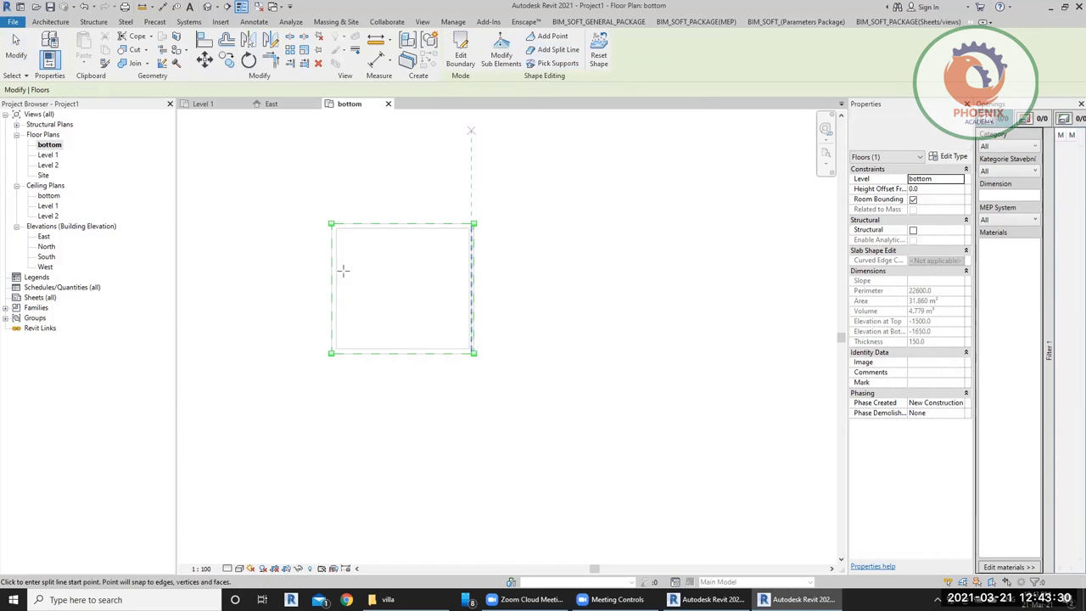
left_click(331, 271)
left_click(474, 272)
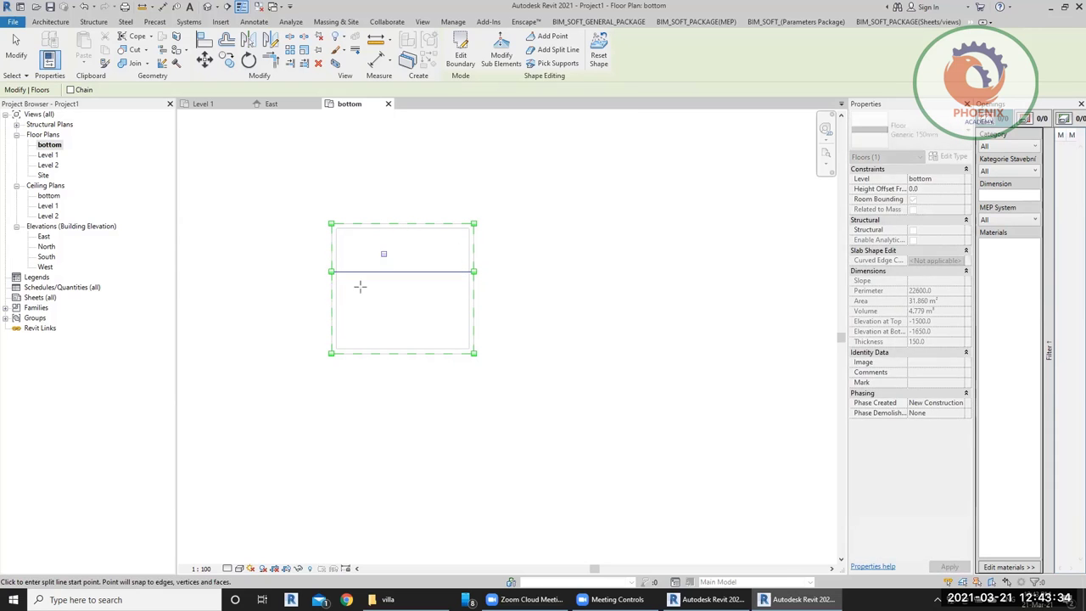
left_click(331, 312)
left_click(473, 312)
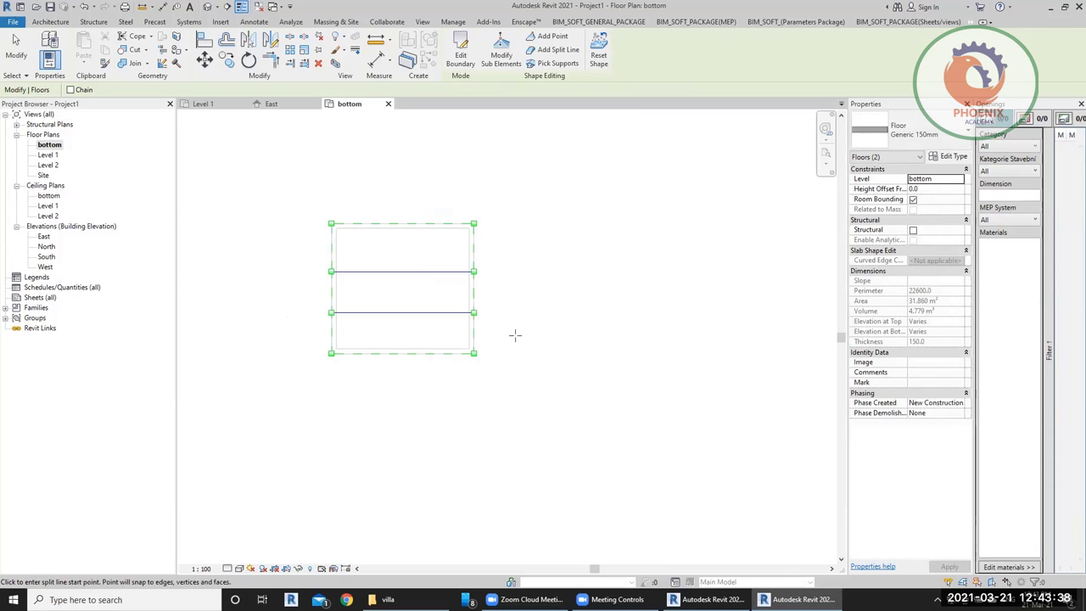
key("Escape")
key("Escape")
Step: Set the elevation of the four shape points and the edges of the floor's southern strip to -1200
left_click(345, 342)
left_click(502, 51)
left_click_drag(280, 369, 488, 311)
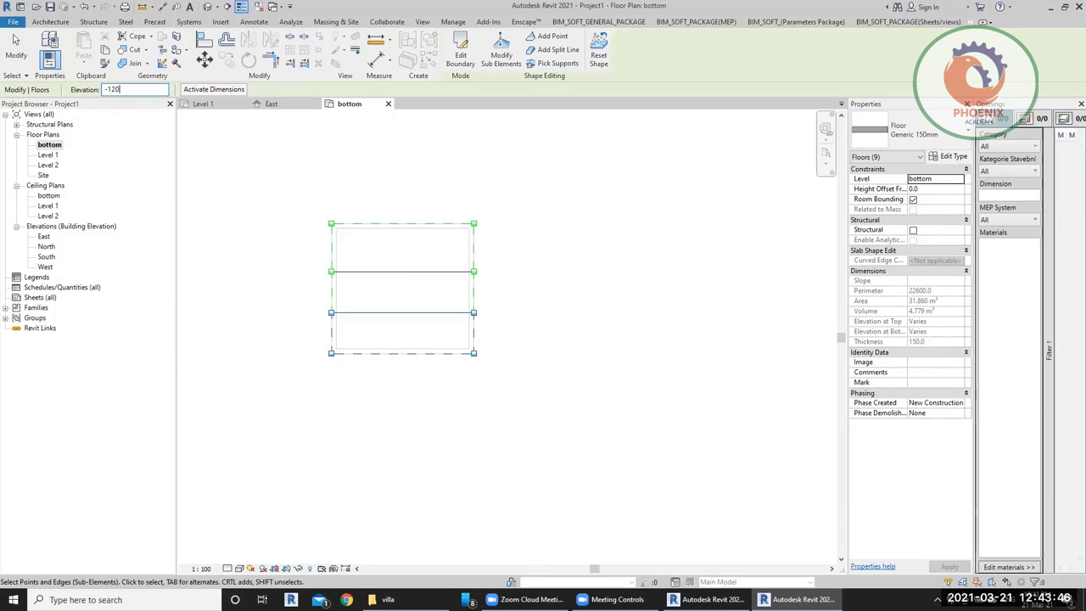
key("Return")
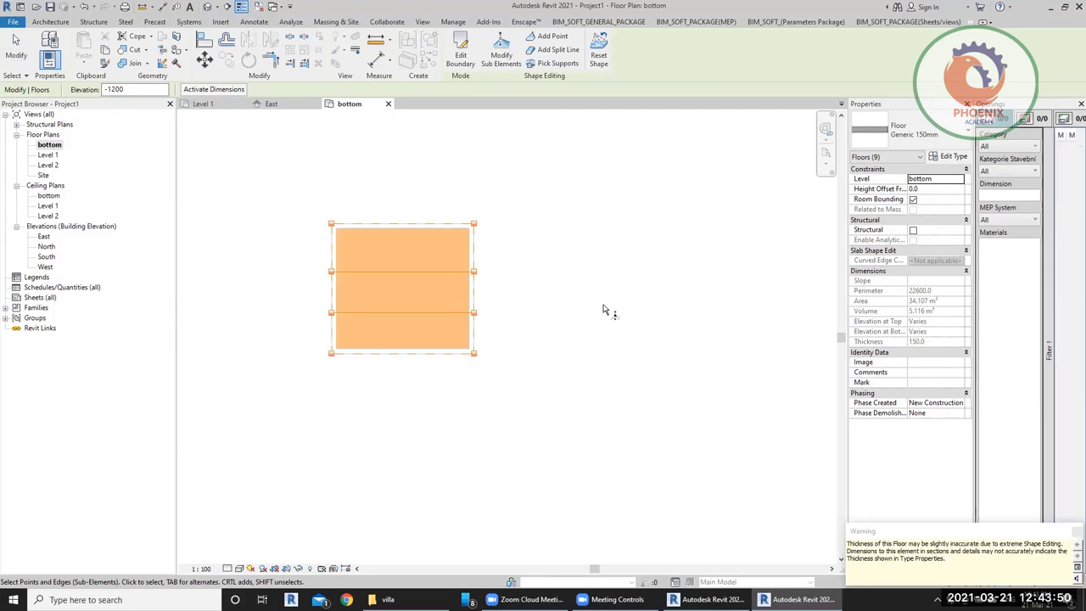
Step: In the 3D view, attach the bases of the three walls above the sloped and lowered floor parts to the floor
left_click(205, 6)
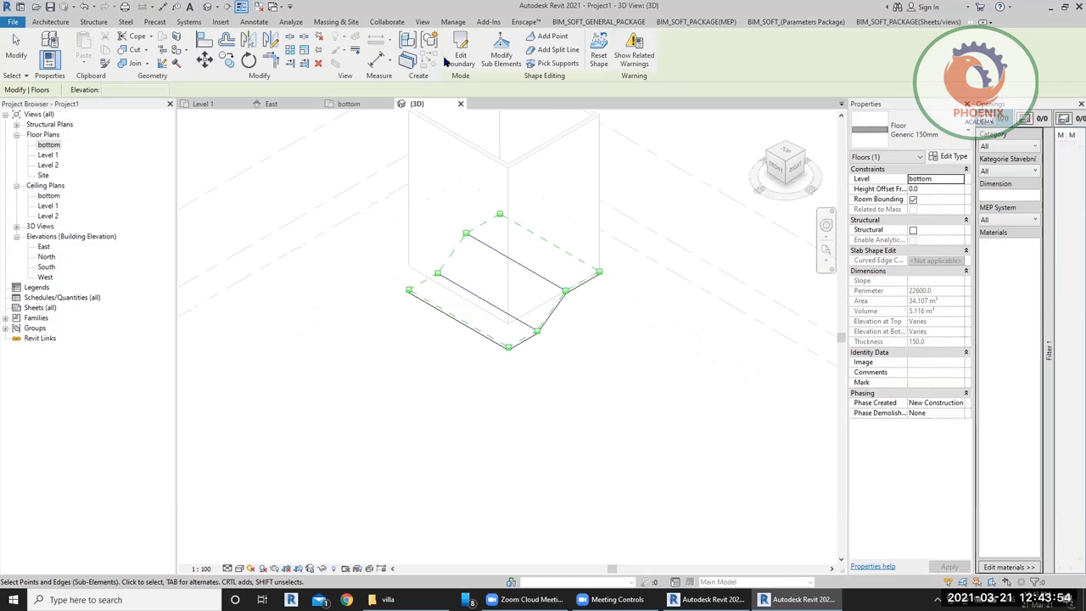
key("Escape")
key("Escape")
left_click(511, 220)
left_click(477, 144, "ctrl")
left_click(493, 137, "ctrl")
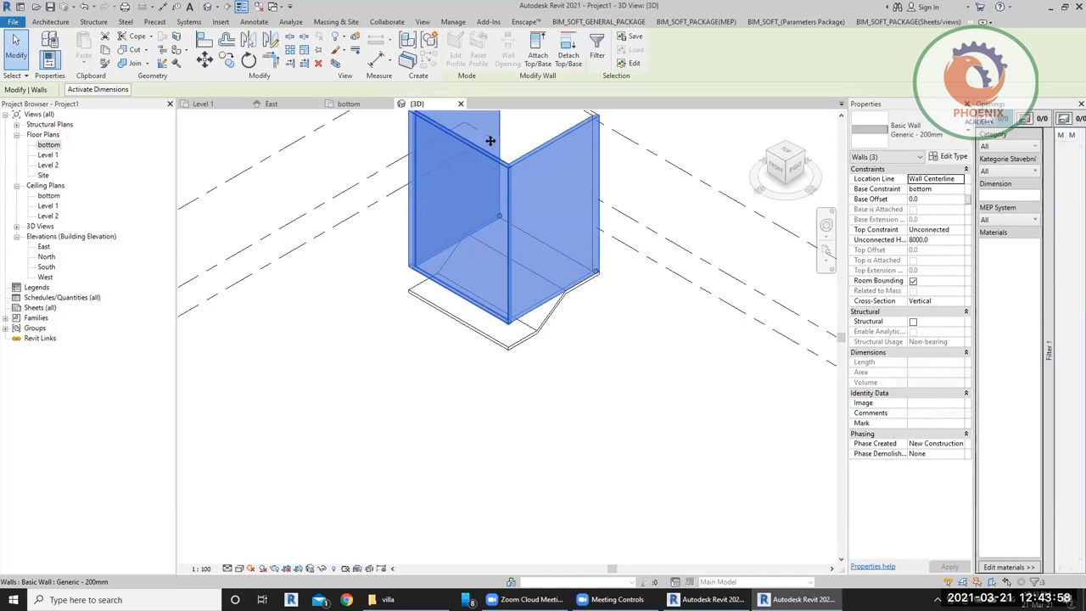
scroll(497, 430, "down", 3)
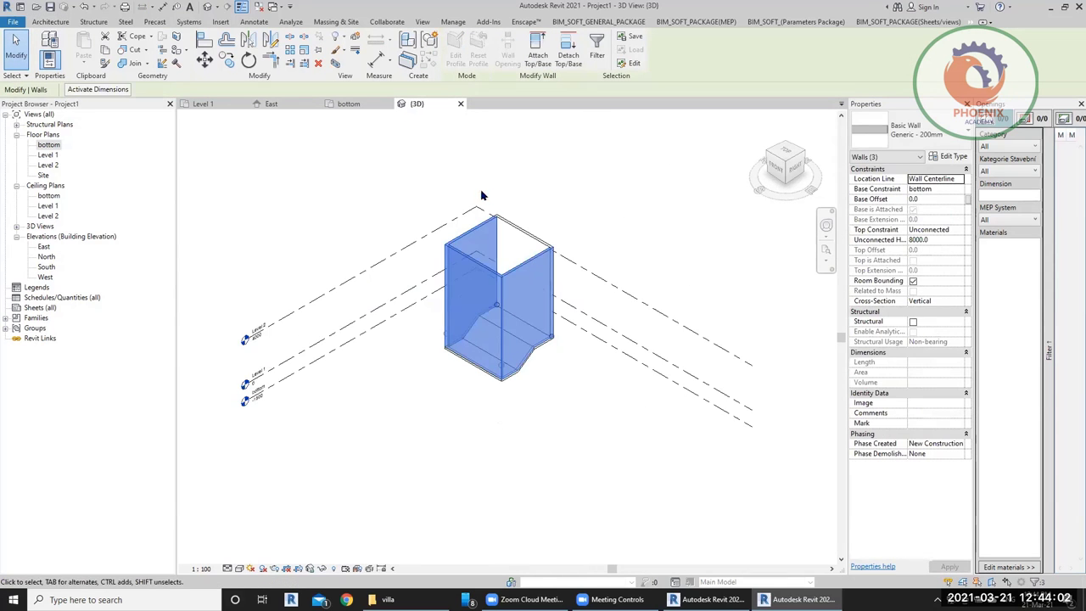
Step: Set the top constraint of all four pool walls to Up to level: Level 1
scroll(496, 212, "up", 2)
left_click(509, 243, "ctrl")
left_click(933, 230)
left_click(960, 230)
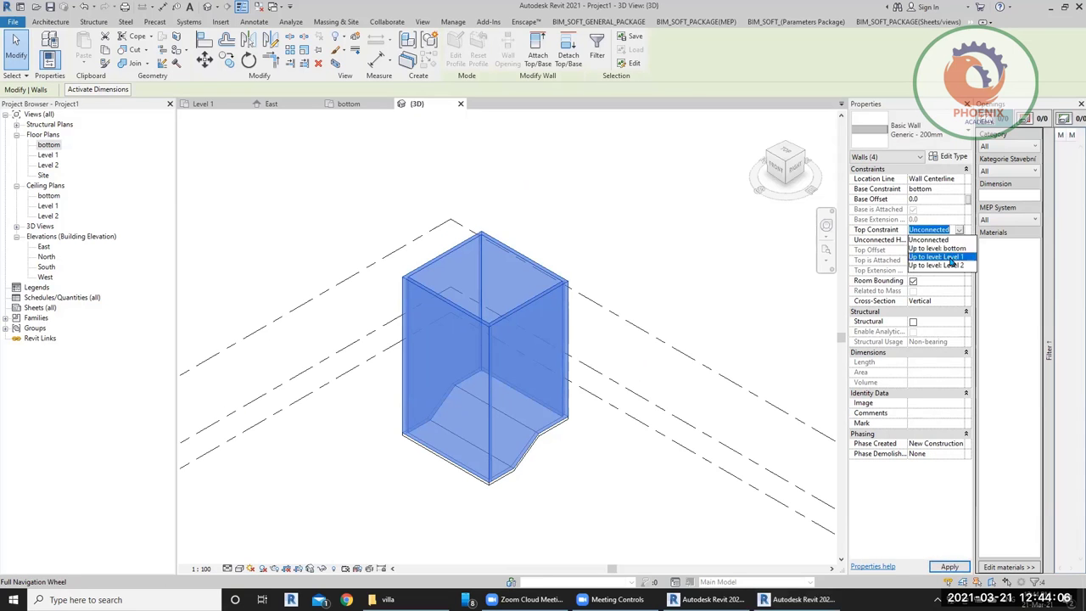
left_click(950, 257)
left_click(642, 230)
Step: Inspect the pool from above and check the import progress in the other open Revit window
scroll(494, 342, "up", 2)
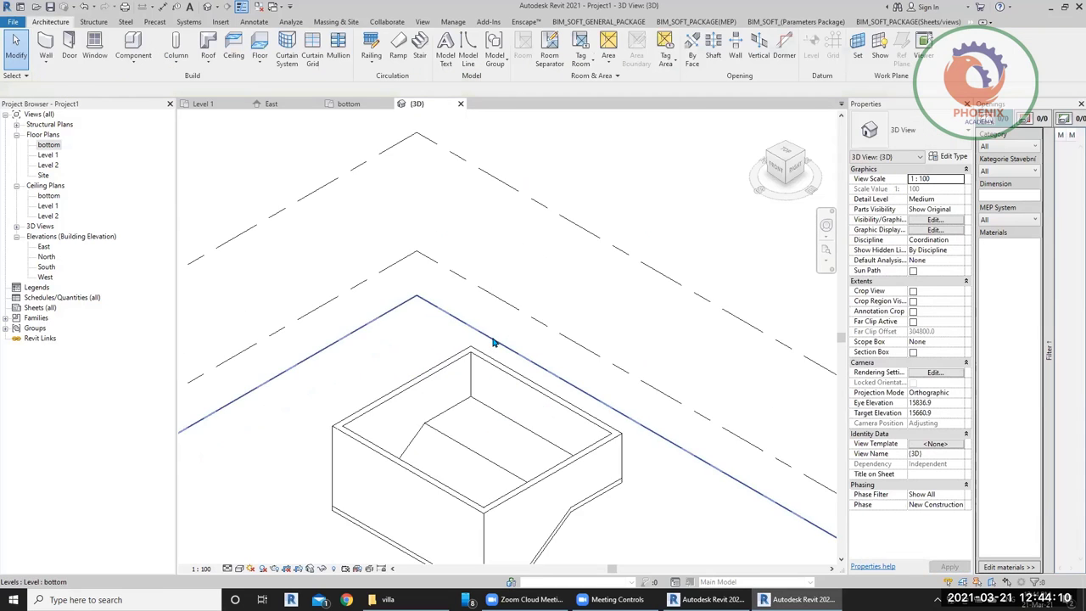
scroll(493, 342, "down", 1)
middle_click_drag(492, 340, 692, 370, "shift")
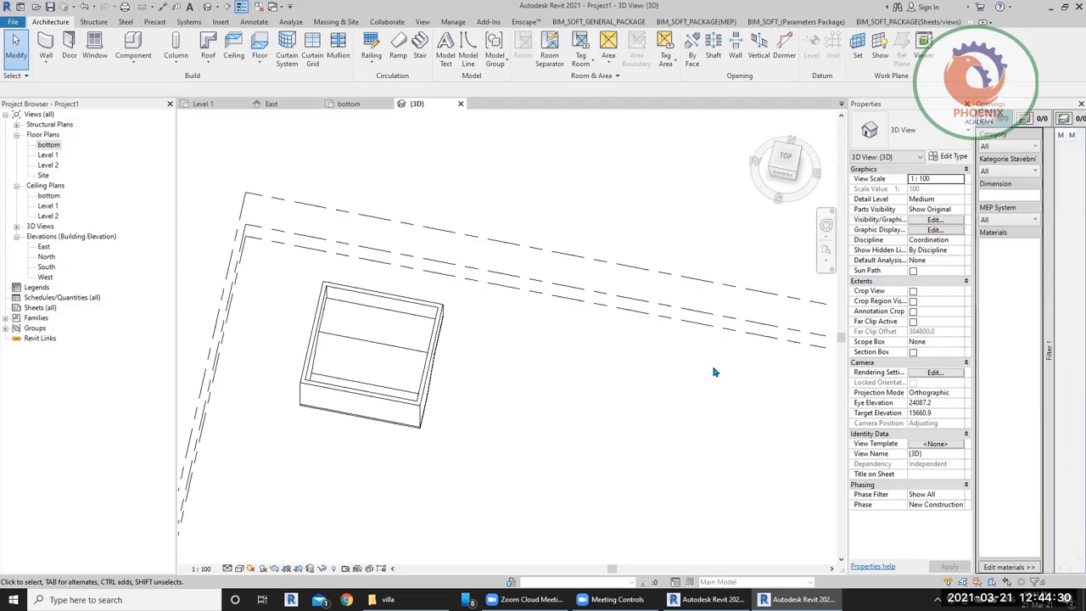
left_click(711, 599)
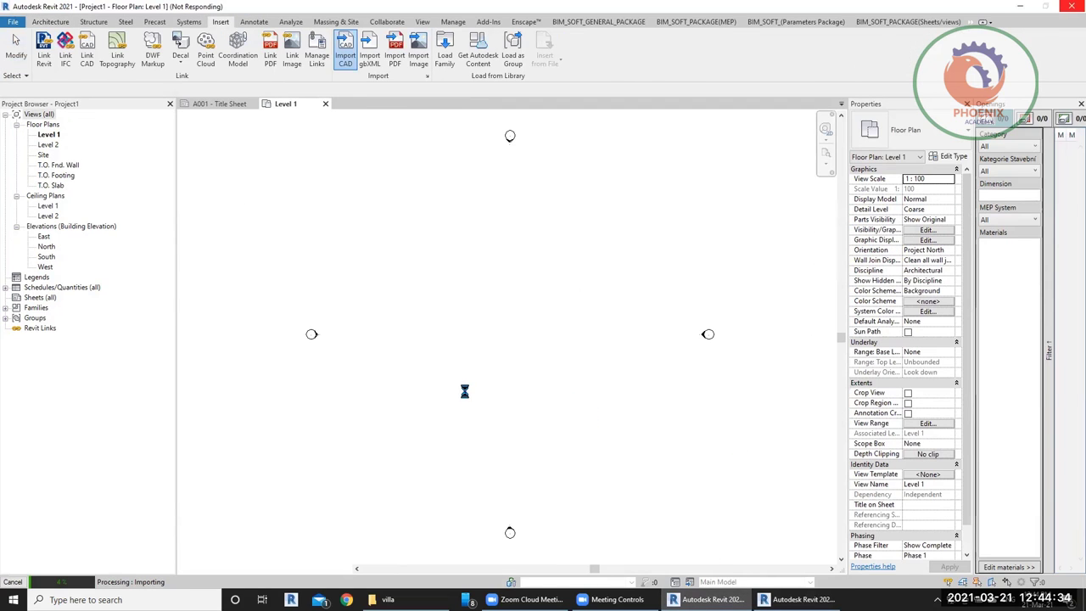
left_click(791, 599)
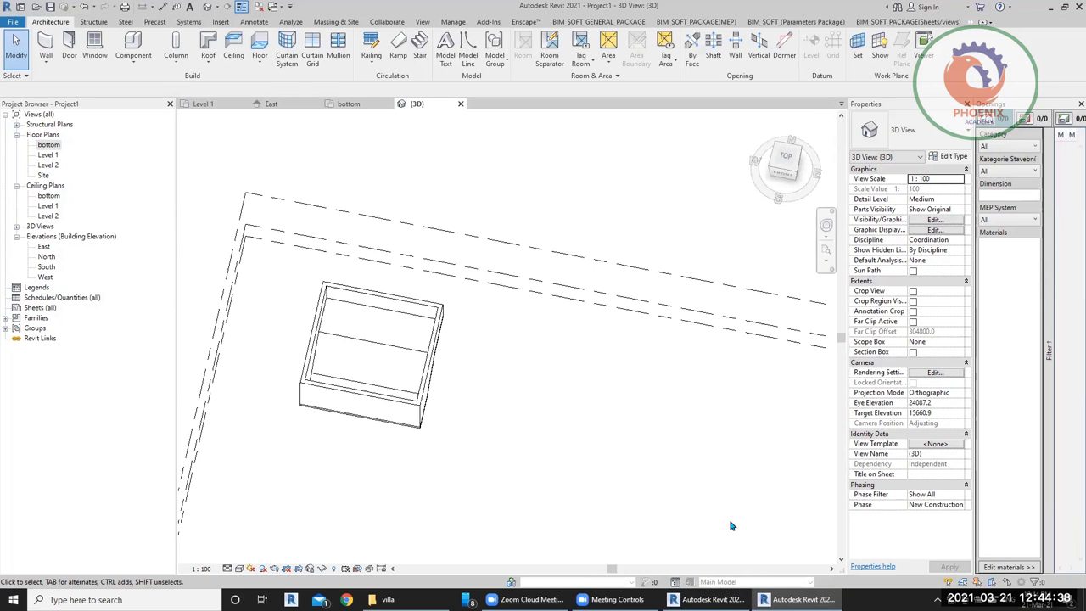
Step: Close the extra Openings filter palette and return to an angled 3D view into the pool
left_click(1080, 104)
scroll(672, 450, "down", 2)
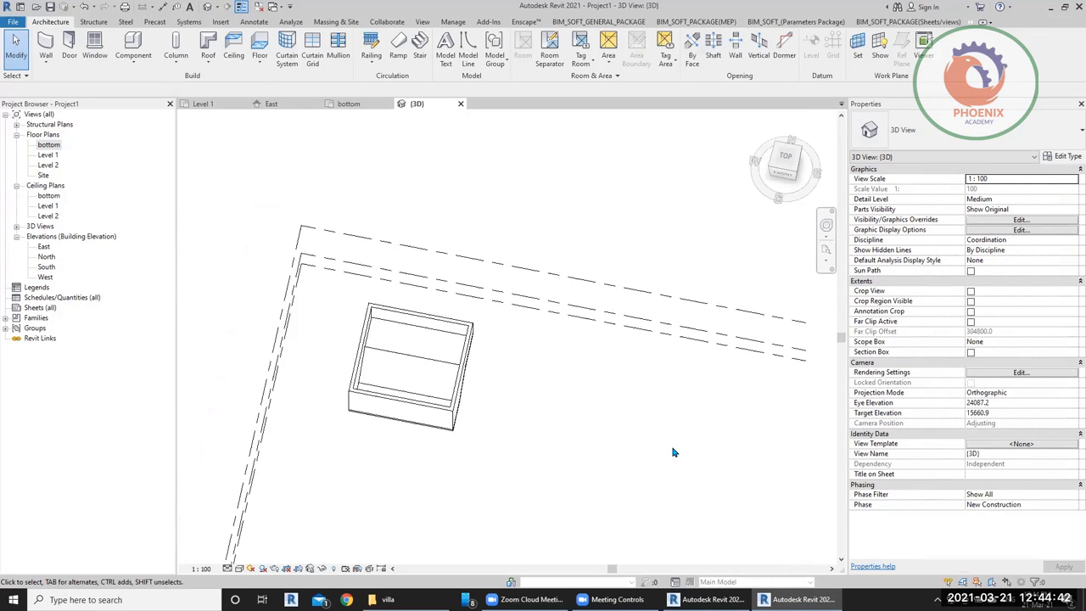
scroll(436, 375, "up", 5)
middle_click_drag(586, 463, 355, 302, "shift")
scroll(352, 300, "up", 3)
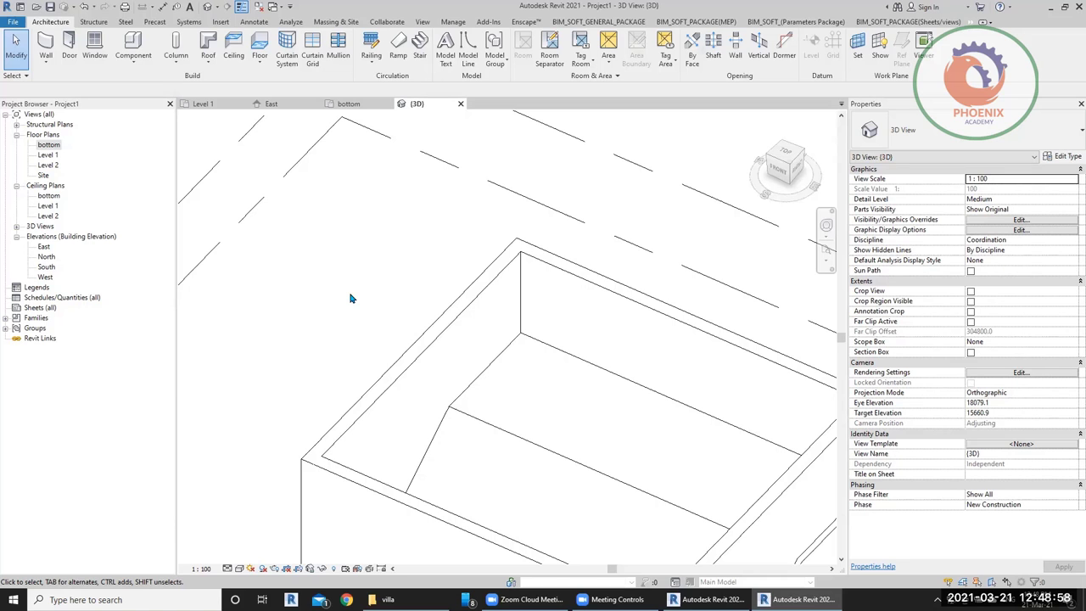
scroll(381, 330, "down", 3)
middle_click_drag(381, 330, 399, 243, "shift")
Step: Open the layer structure of the pool floor's Generic 150mm type and show its section preview
left_click(450, 257)
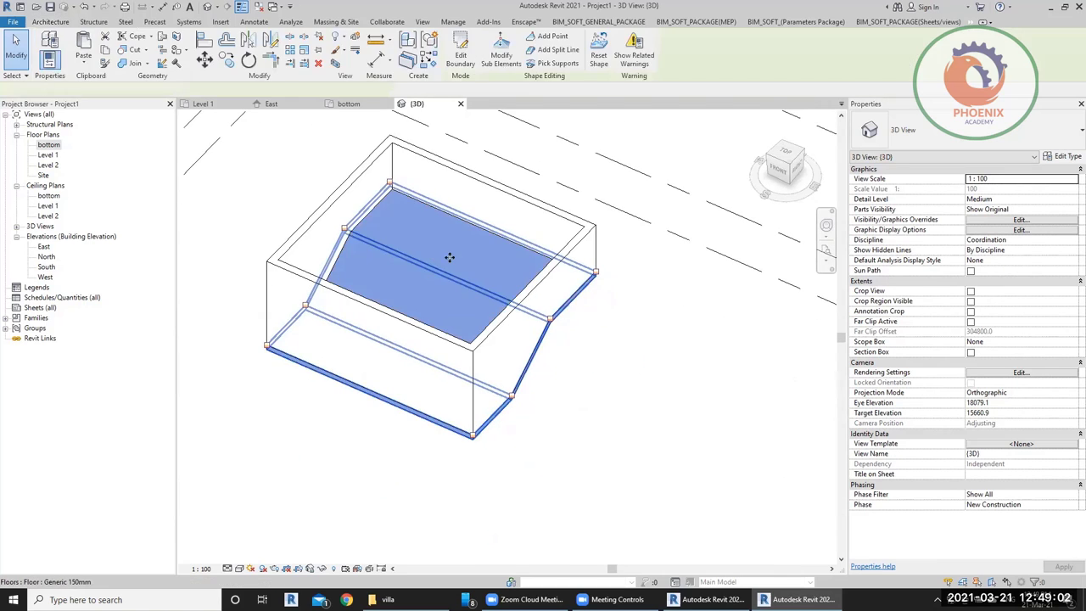
left_click(1069, 157)
left_click(709, 126)
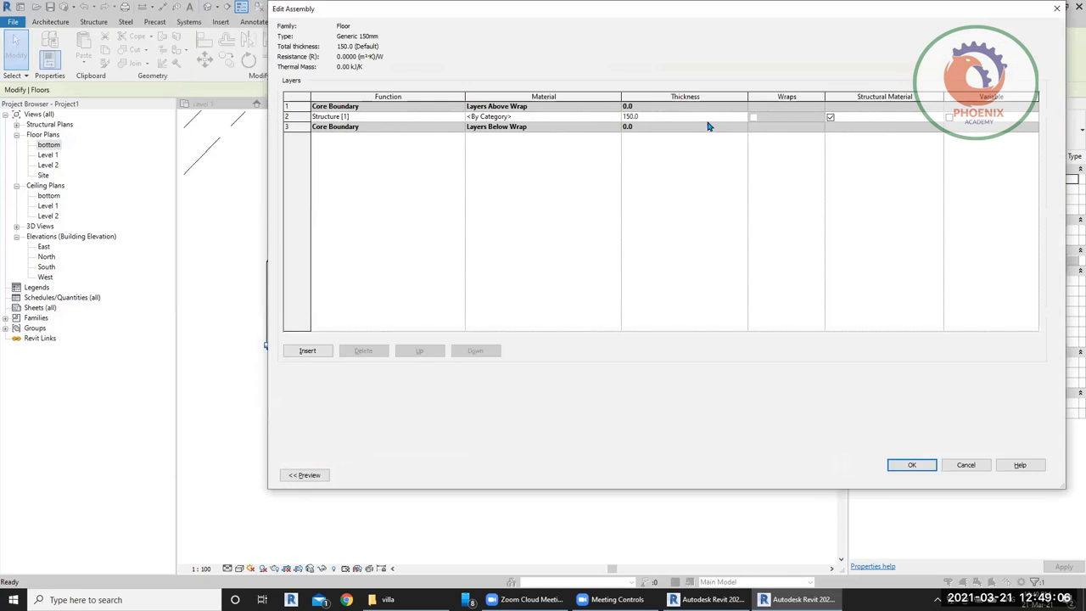
left_click_drag(263, 204, 599, 204)
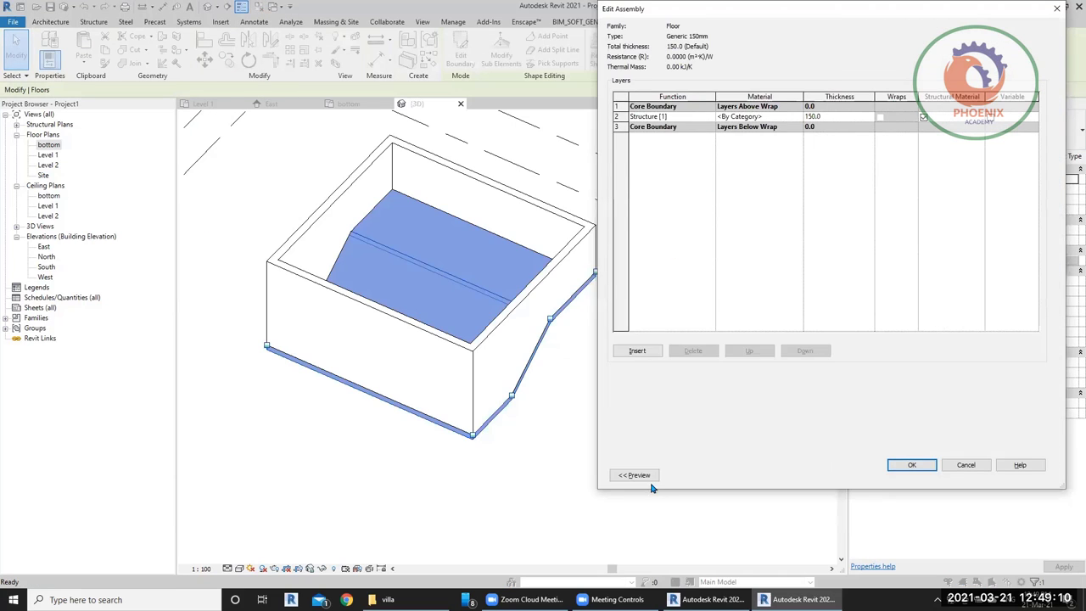
left_click(635, 475)
Step: Insert a Finish 1 [4] layer into the floor assembly and place it above the upper core boundary
left_click(758, 351)
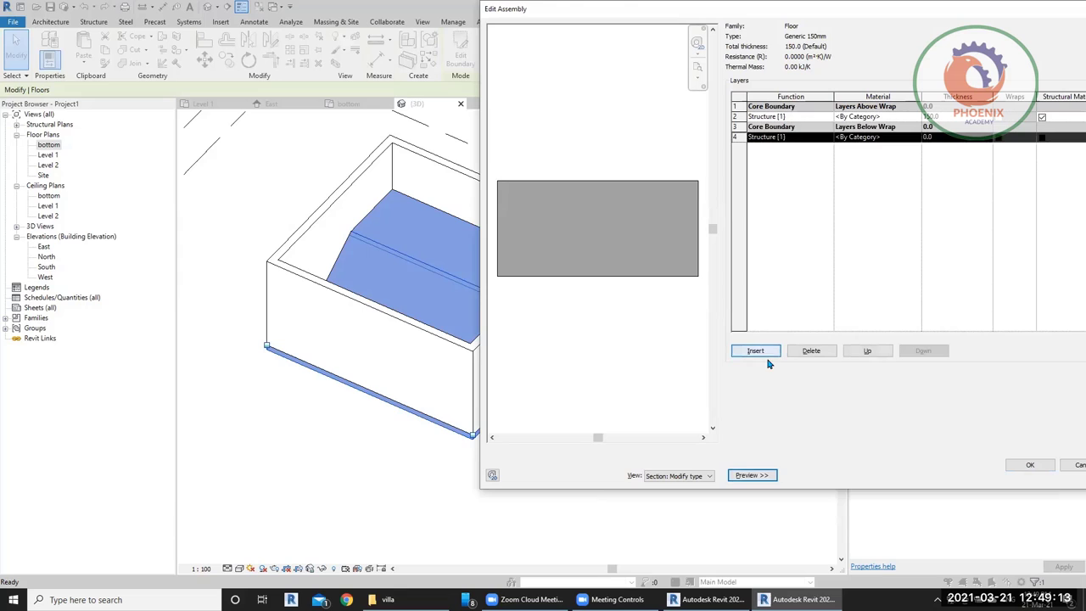
left_click(829, 139)
left_click(792, 170)
left_click(867, 350)
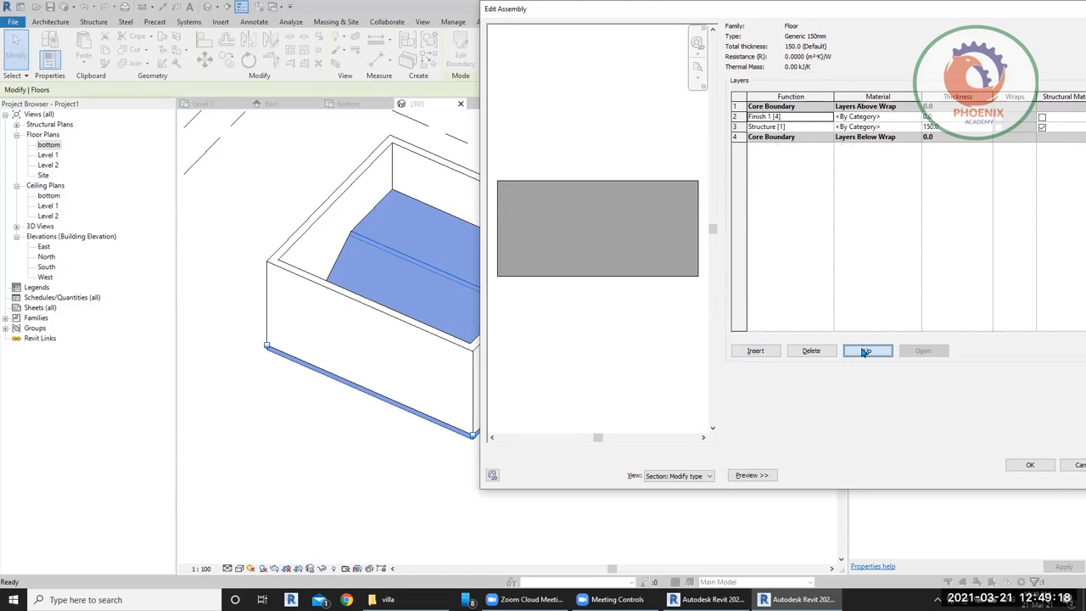
left_click(867, 351)
Step: Search the materials for "cer" and assign Ceramic Tile to the floor's Finish 1 layer
left_click(881, 106)
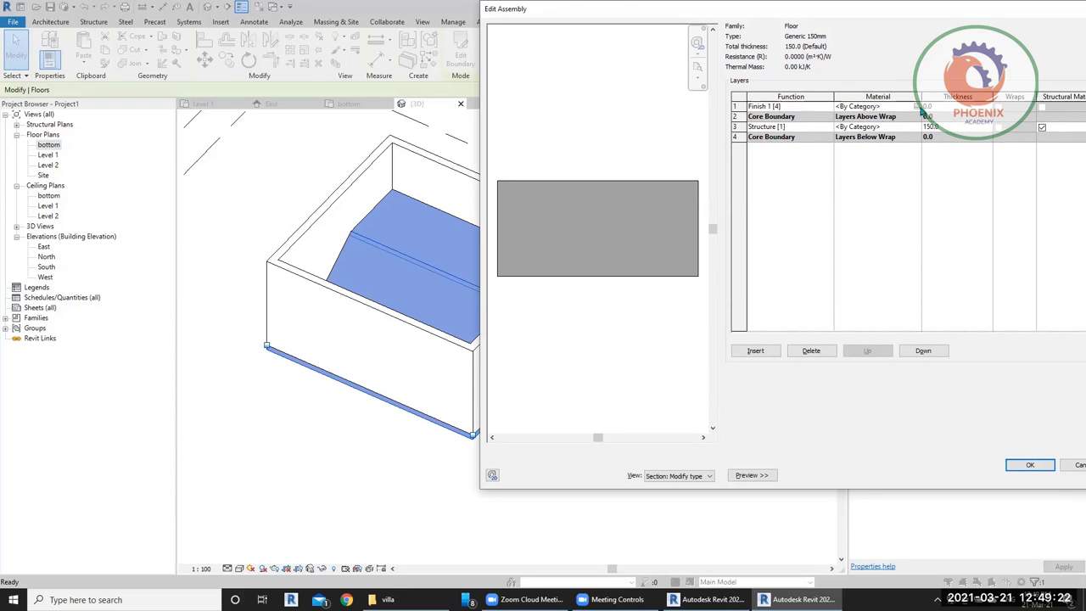
left_click(917, 107)
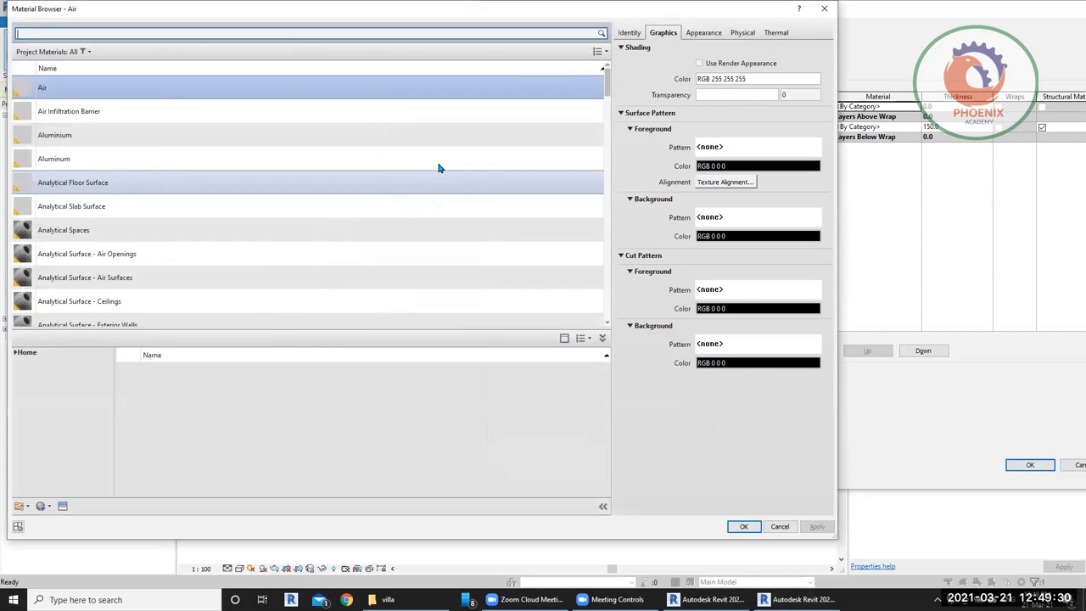
type("cer")
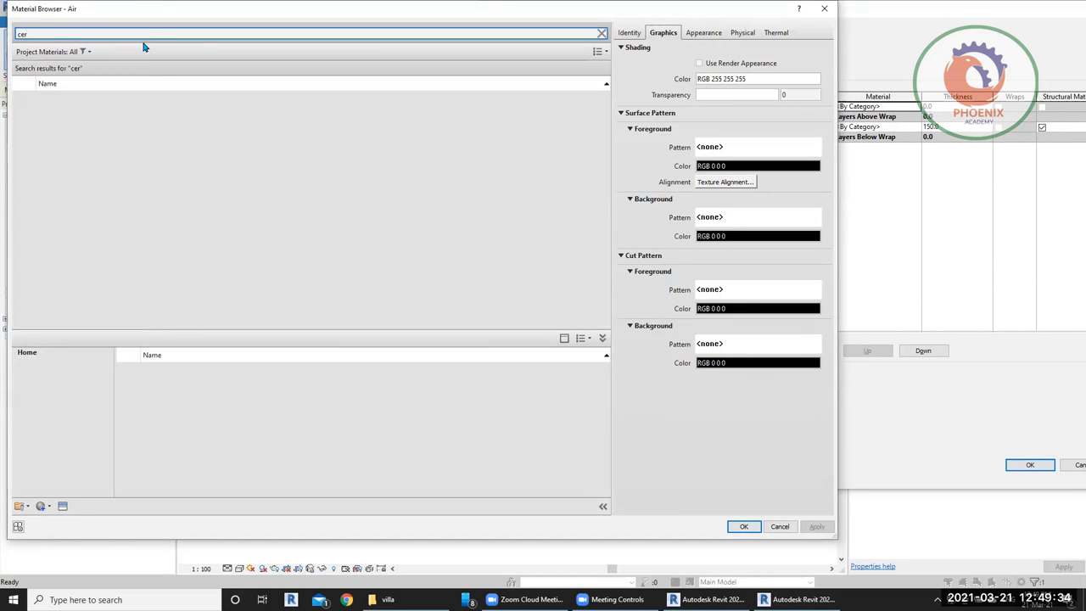
double_click(68, 102)
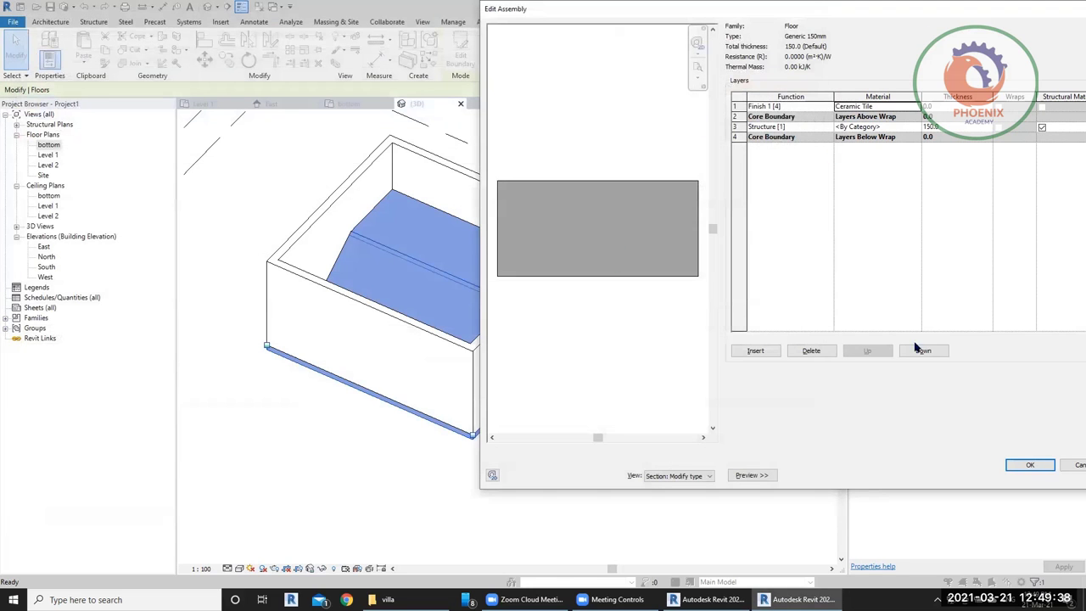
Step: Examine the Ceramic Tile material's appearance, the appearance asset library and the AEC Materials library
left_click(919, 109)
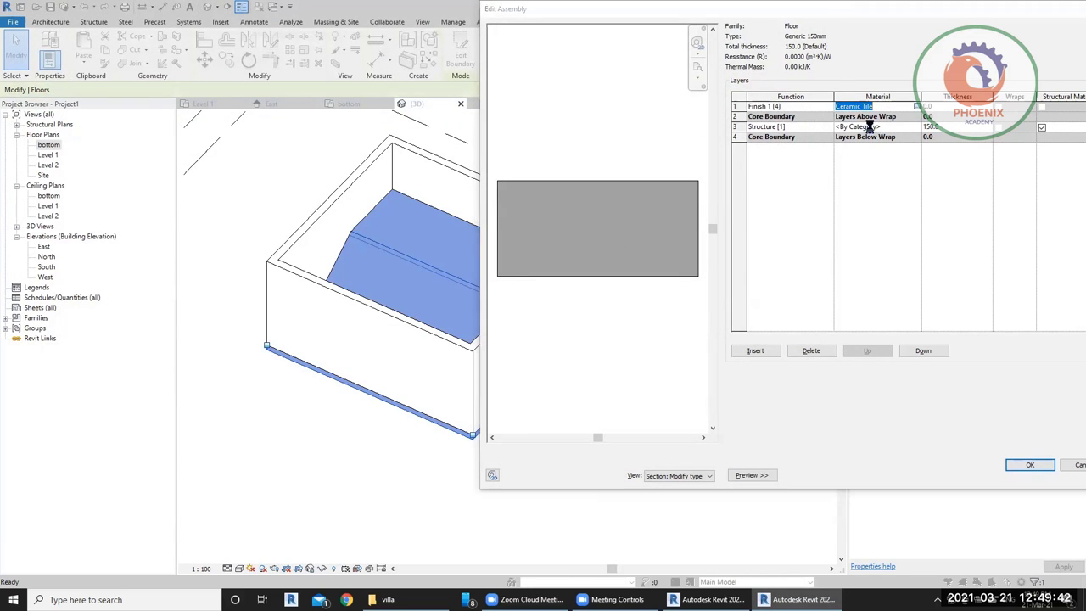
left_click(701, 34)
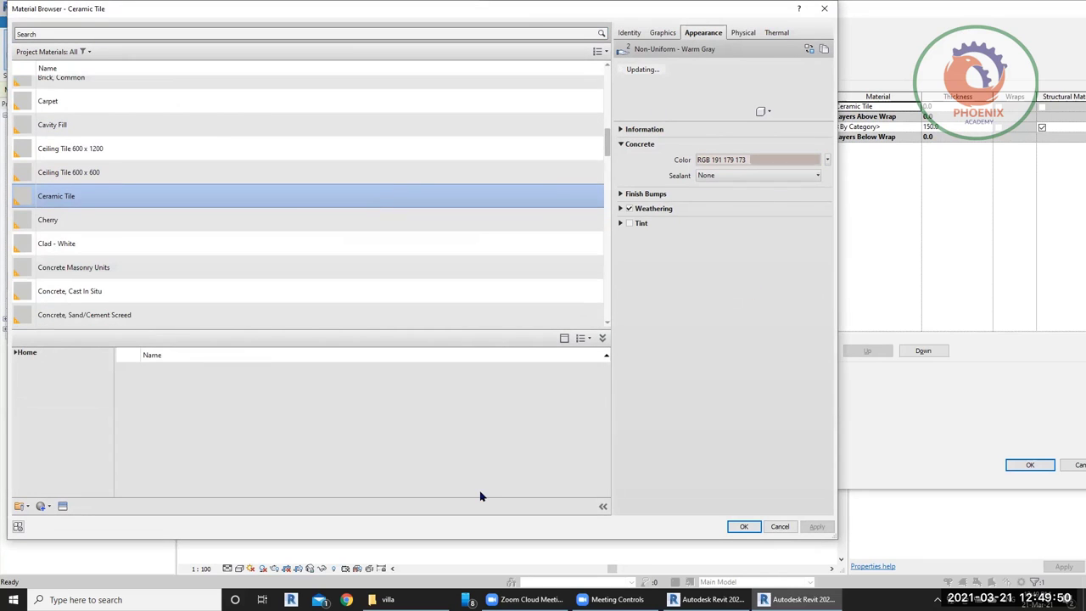
left_click(62, 506)
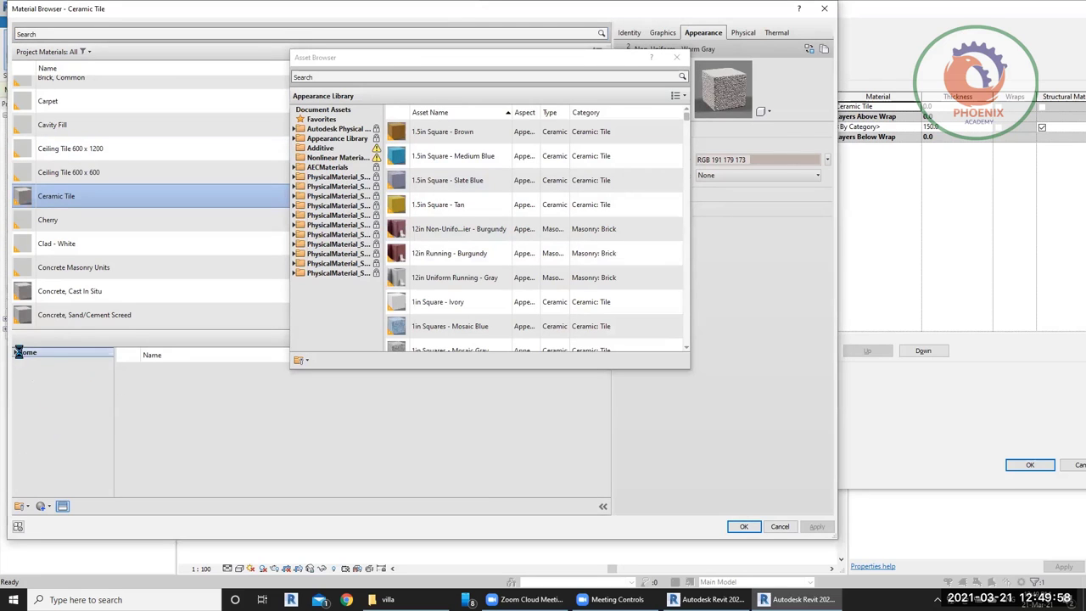
left_click(17, 353)
left_click(63, 371)
left_click_drag(492, 68, 838, 371)
left_click(596, 338)
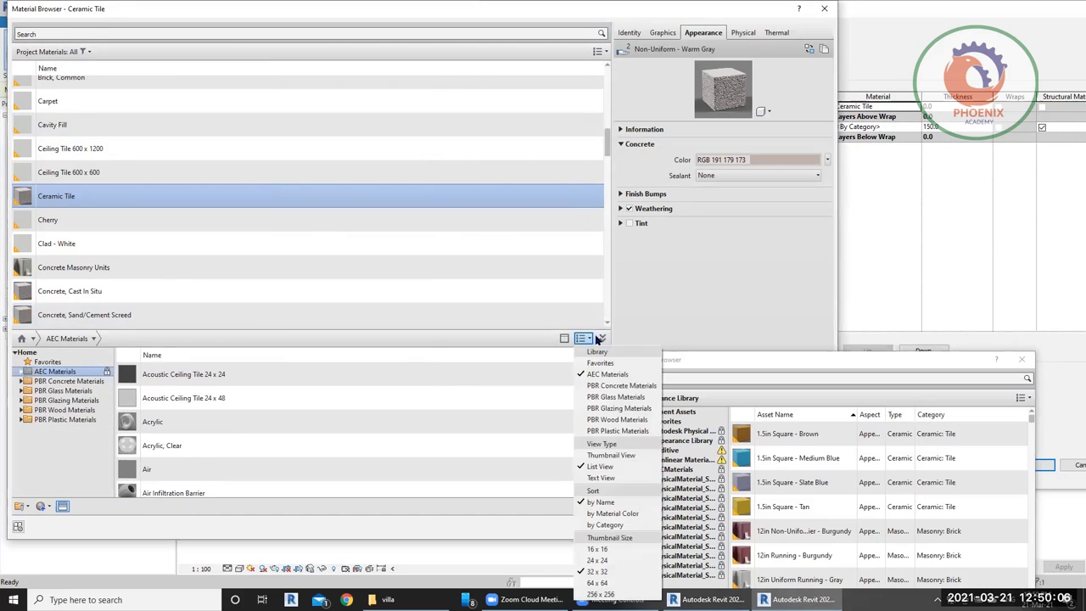
left_click(602, 339)
left_click(63, 506)
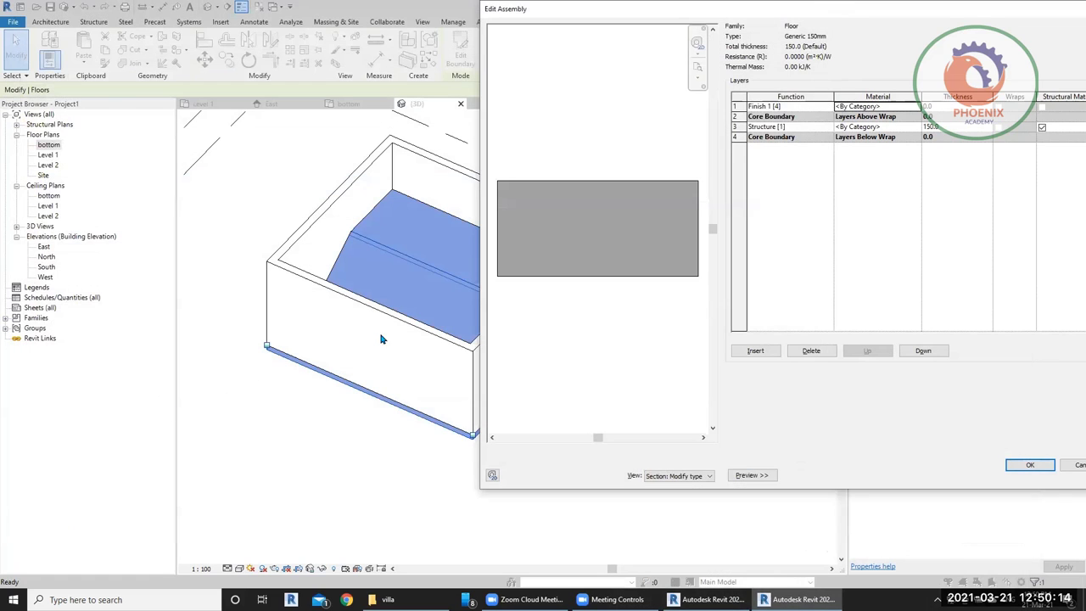
left_click(914, 106)
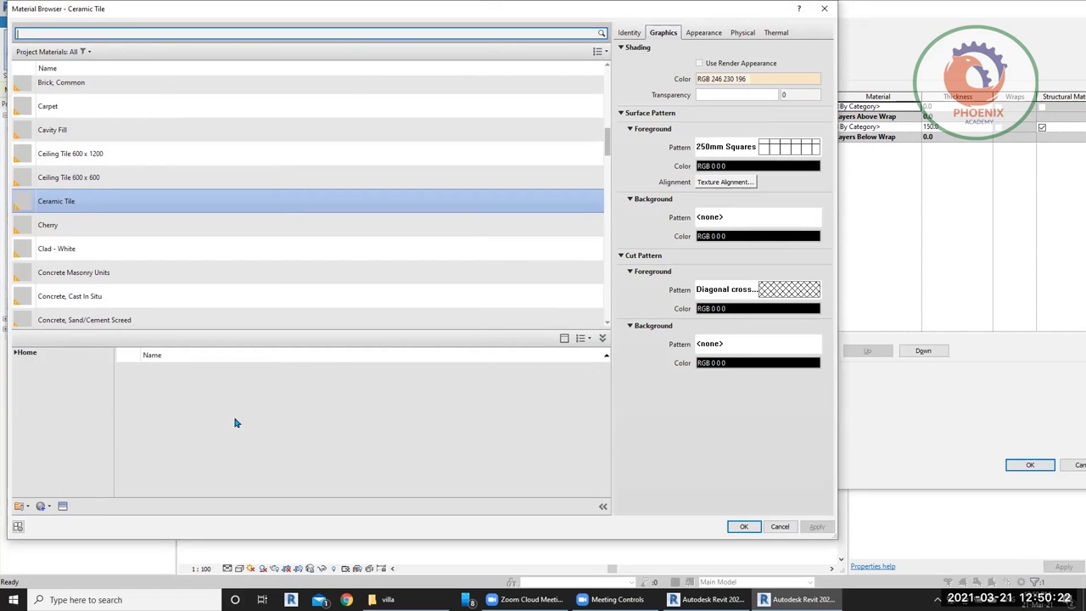
left_click(20, 505)
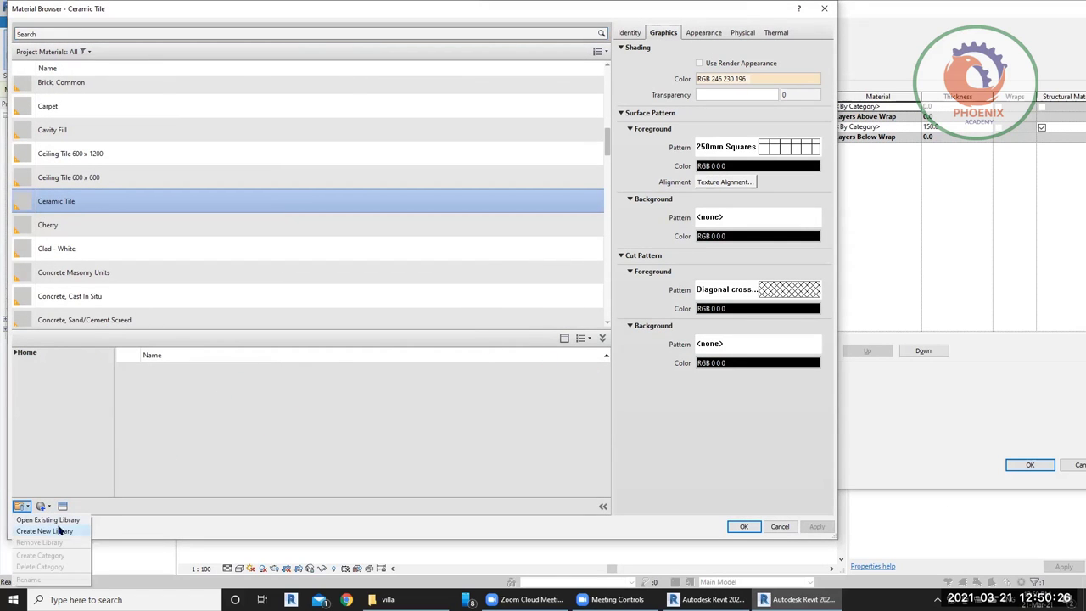
key("Escape")
key("Escape")
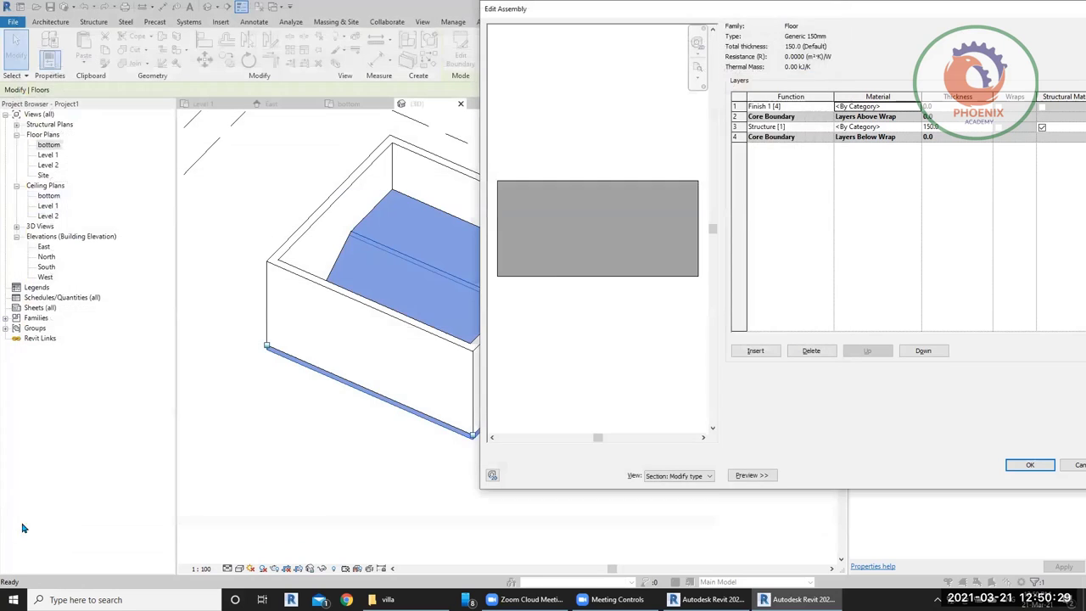
Step: Add Porcelain, Ivory from the Ceramic category of the AEC Materials library and assign it to the floor's Finish 1 layer
left_click(879, 108)
left_click(915, 107)
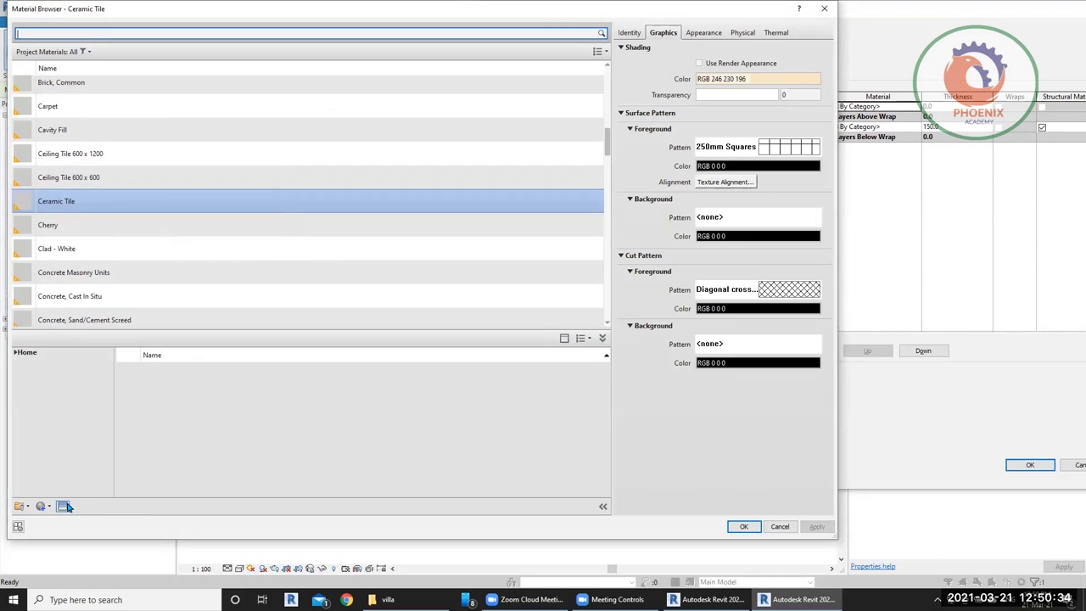
left_click(65, 507)
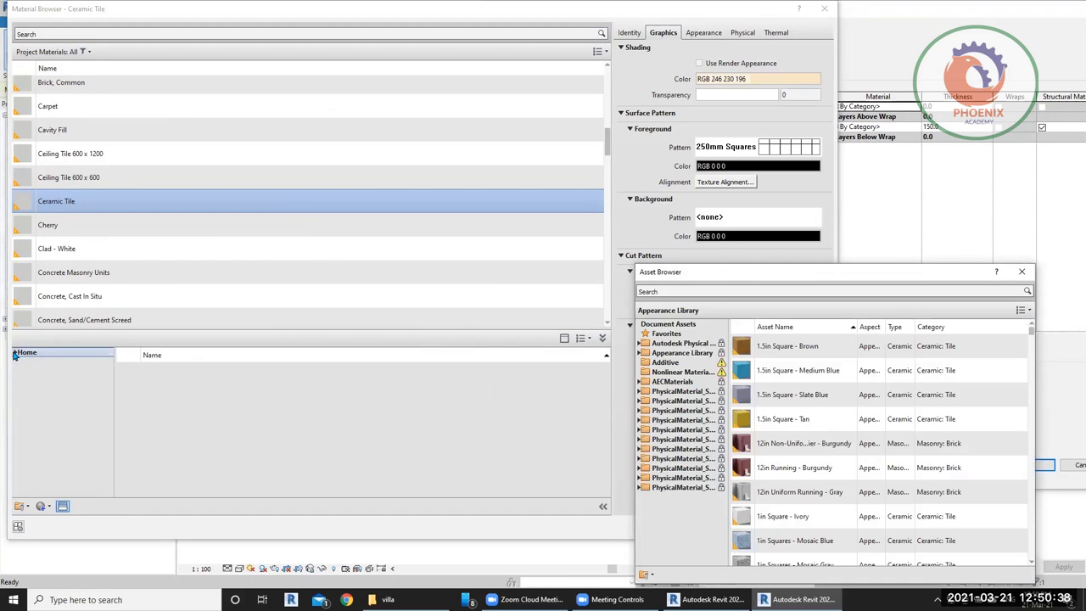
left_click(15, 356)
left_click(85, 381)
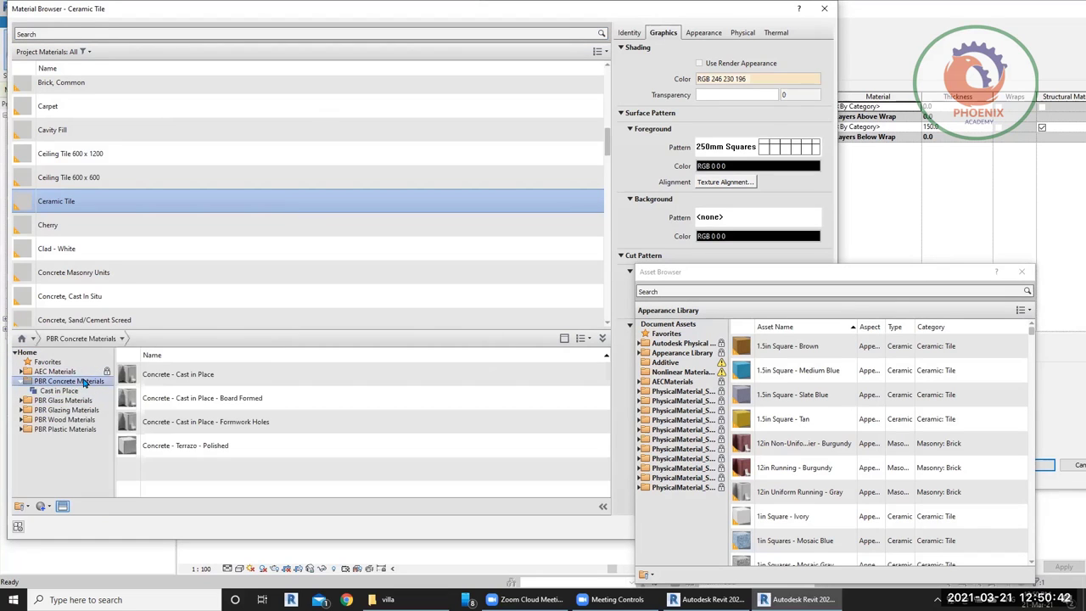
left_click(83, 411)
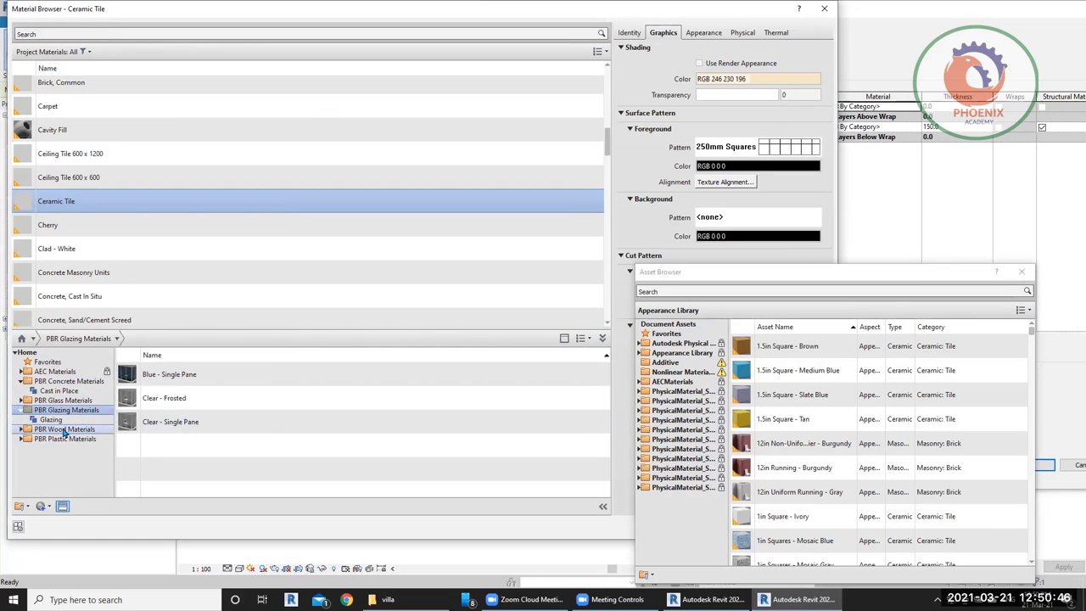
left_click(60, 372)
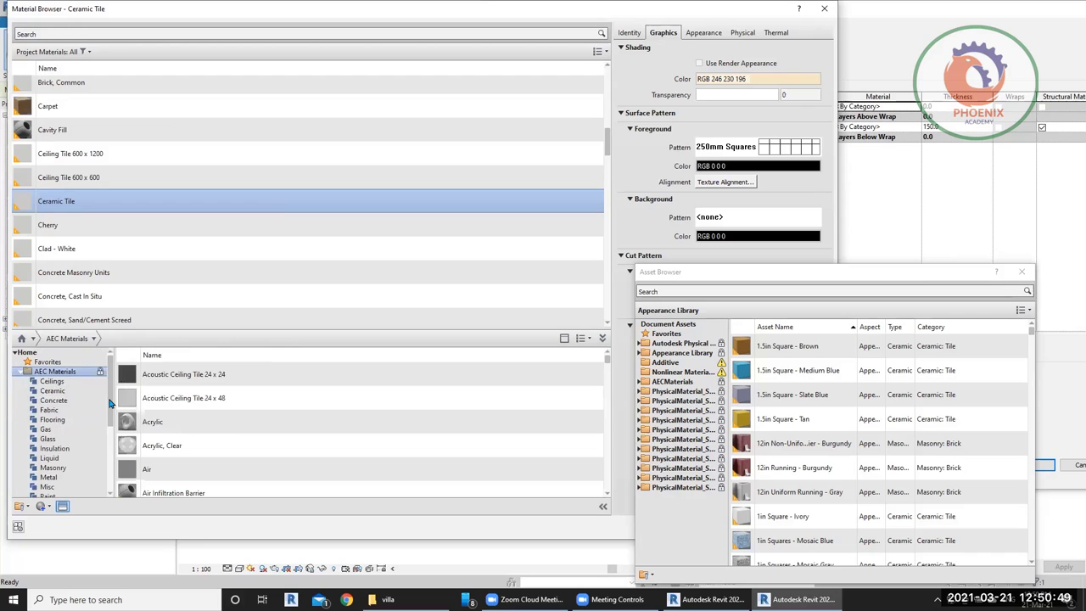
left_click(67, 391)
left_click(191, 378)
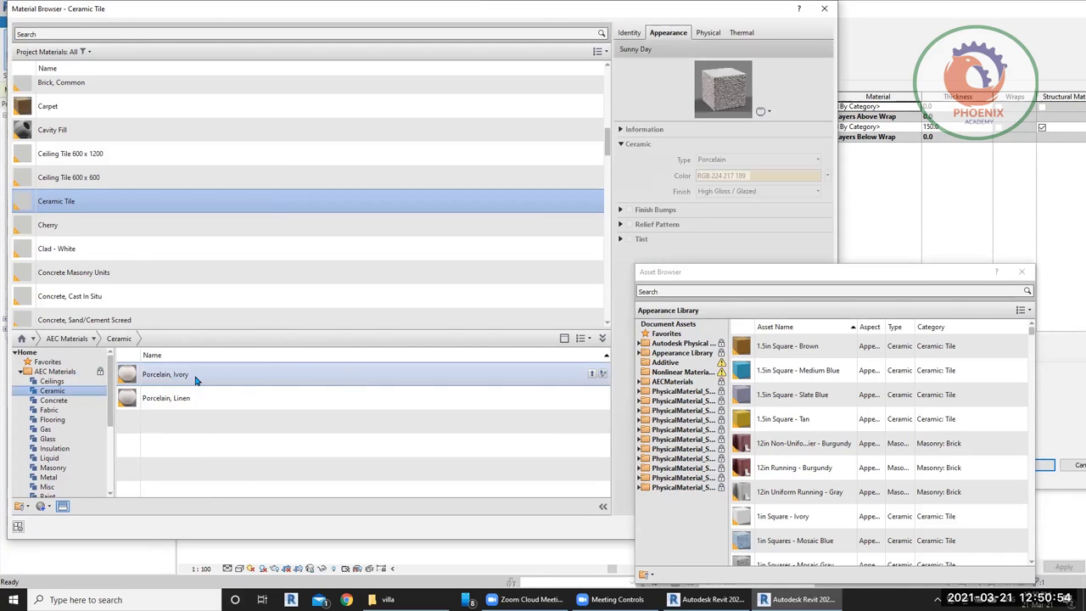
double_click(193, 380)
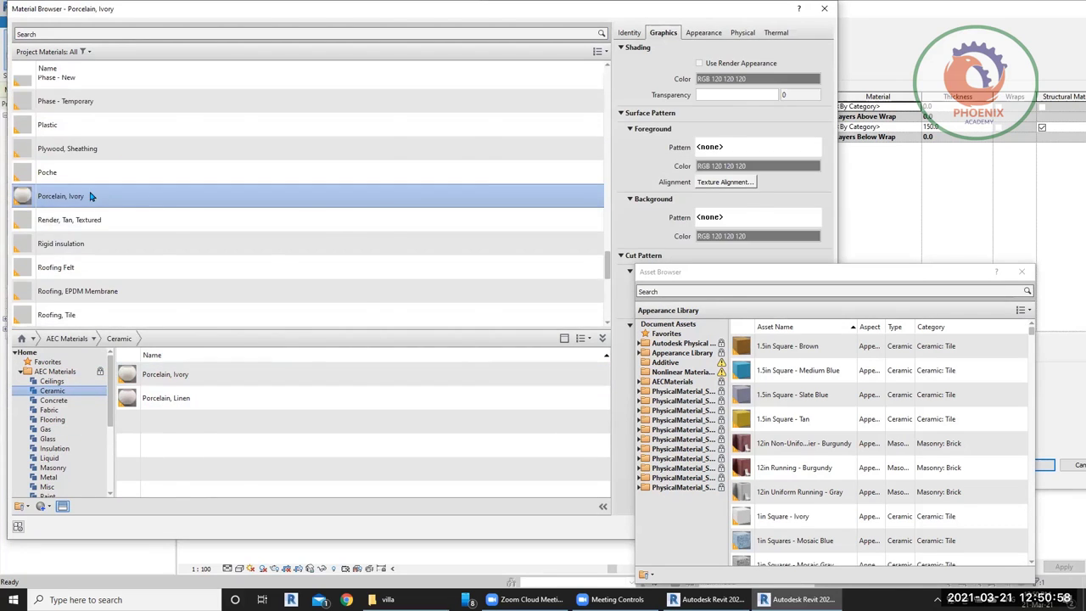
double_click(92, 196)
Step: Set the floor's Finish 1 layer thickness to 10 mm and apply the floor type changes
left_click(1020, 464)
left_click(611, 309)
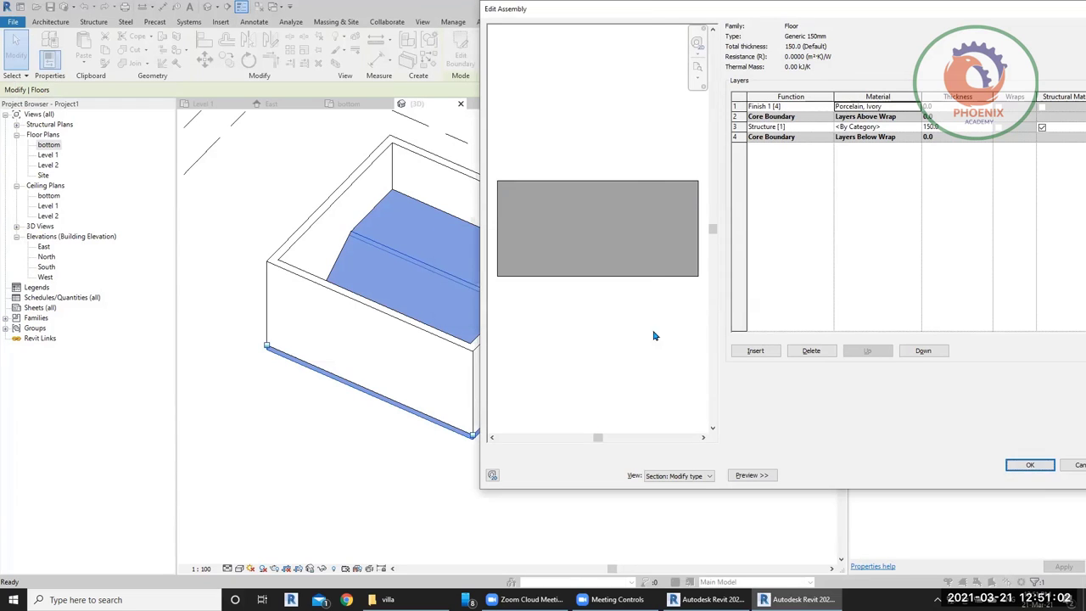
key("Tab")
type("10")
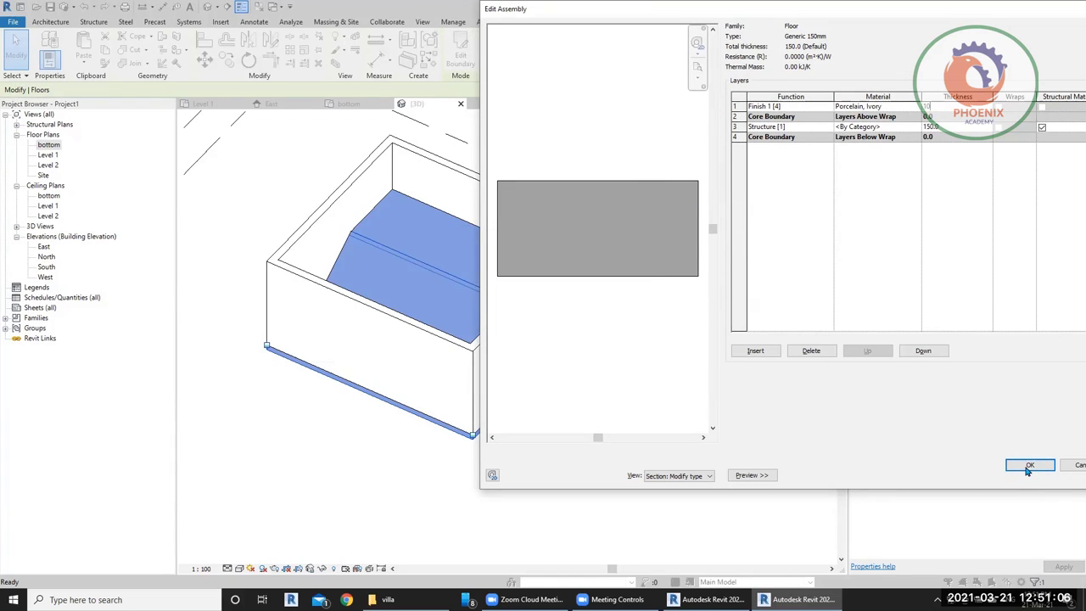
left_click(1029, 468)
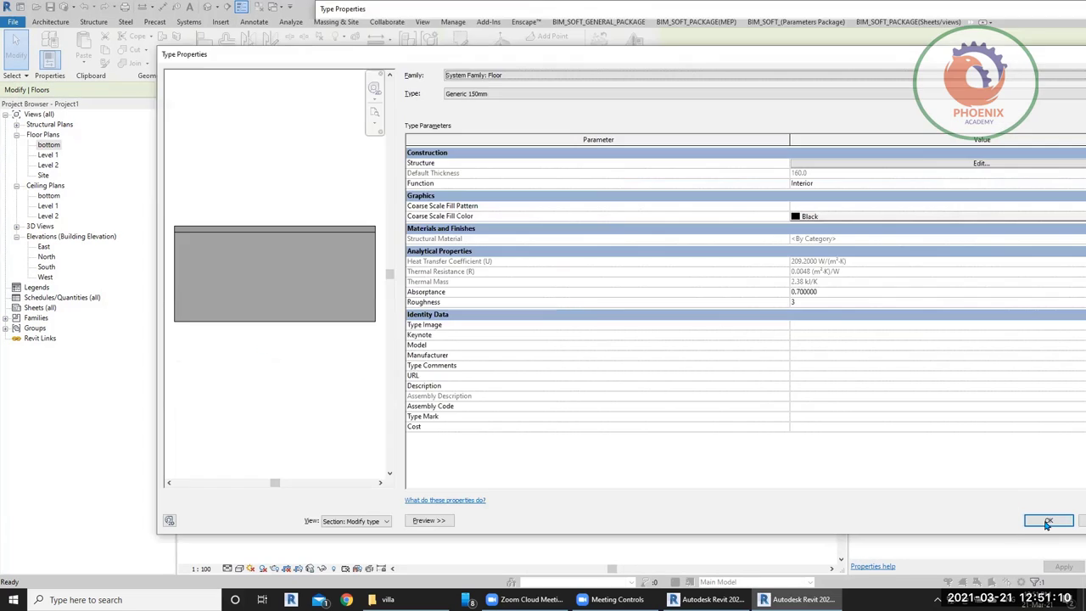
left_click(1048, 522)
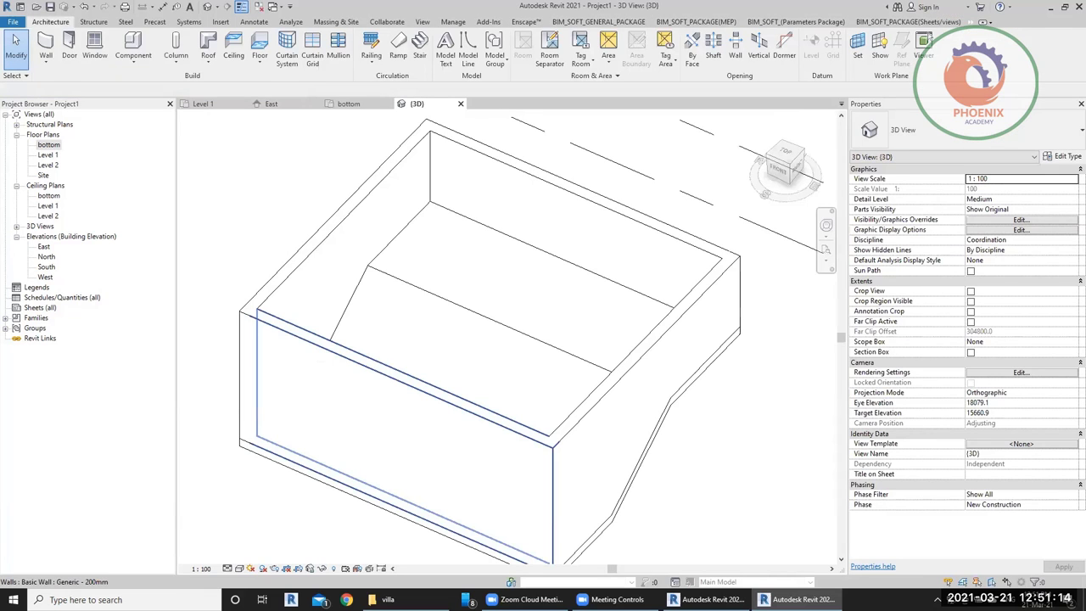
Step: Change the 3D view's visual style so the pool's surfaces are displayed filled instead of as lines only
left_click(241, 568)
left_click(257, 538)
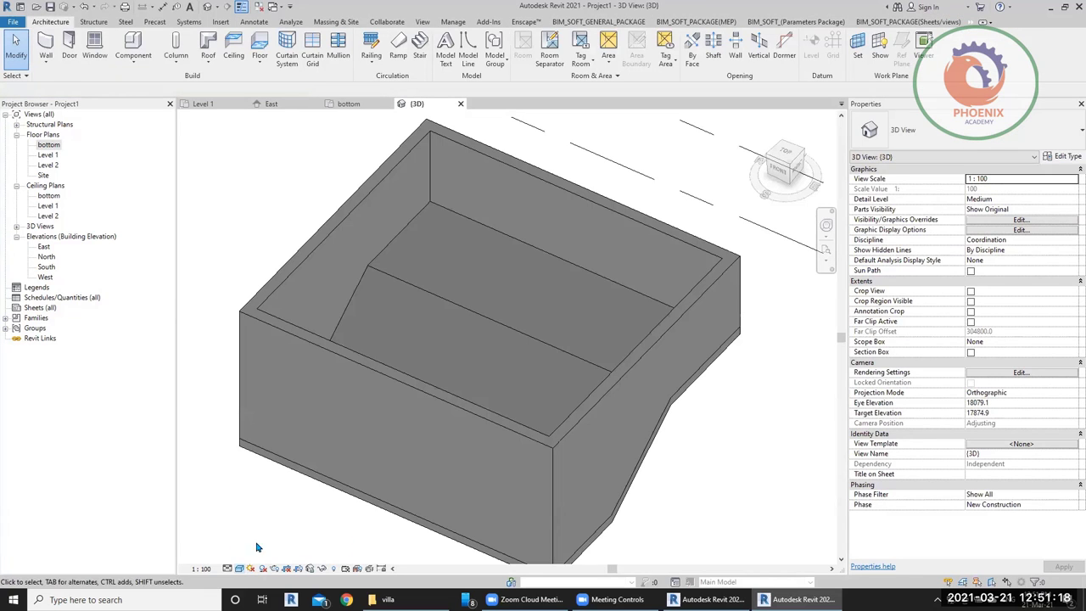
Step: In the Generic - 200mm type of the pool wall, insert a Finish 1 [4] layer outside the exterior core boundary
left_click(295, 268)
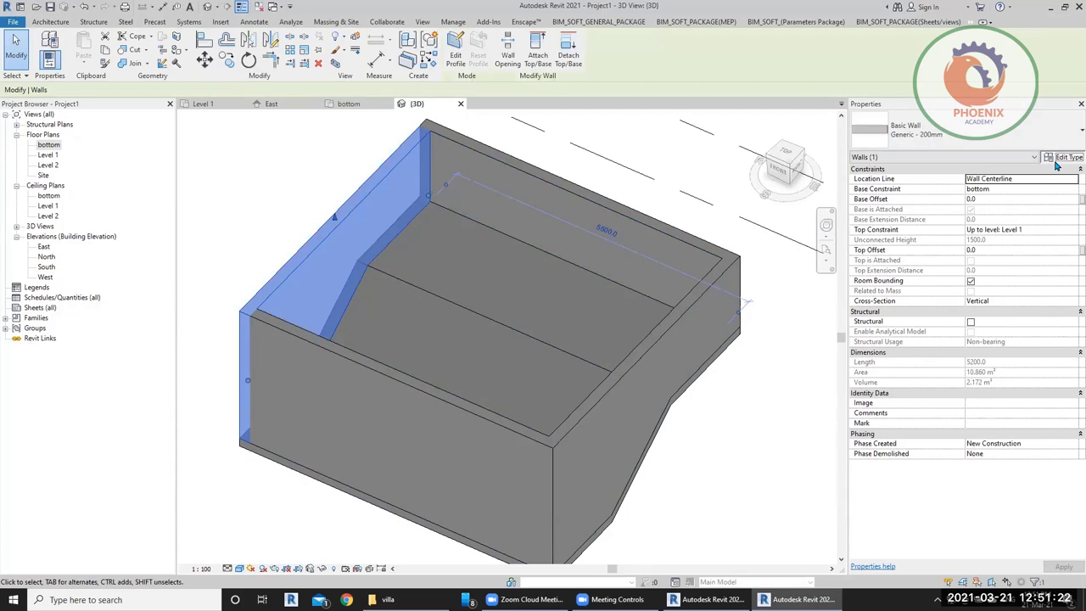
left_click(1060, 158)
left_click(722, 165)
left_click(354, 396)
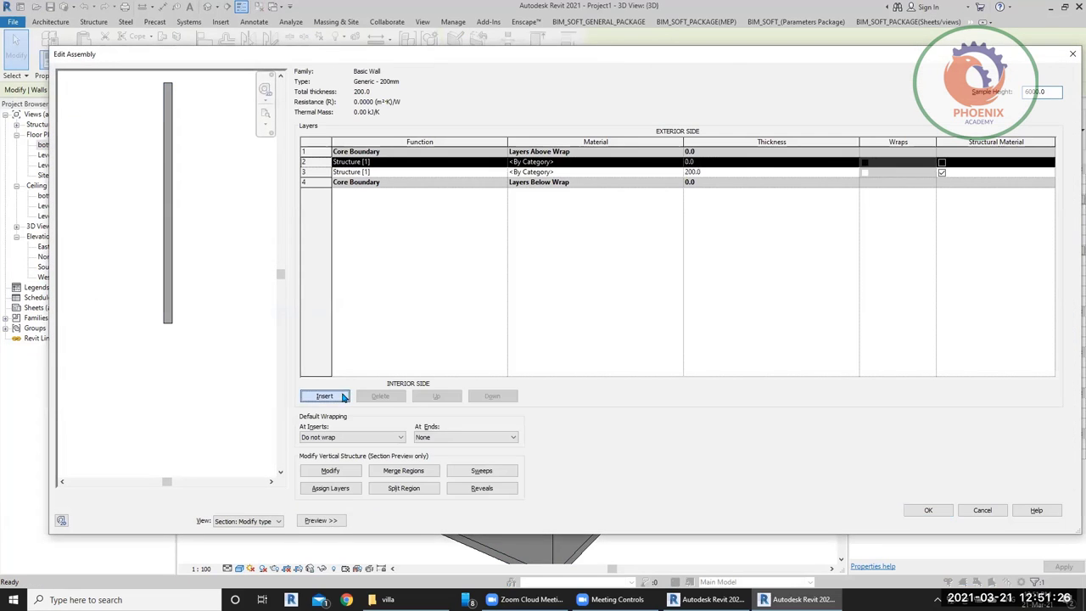
left_click(667, 163)
left_click(502, 163)
left_click(503, 163)
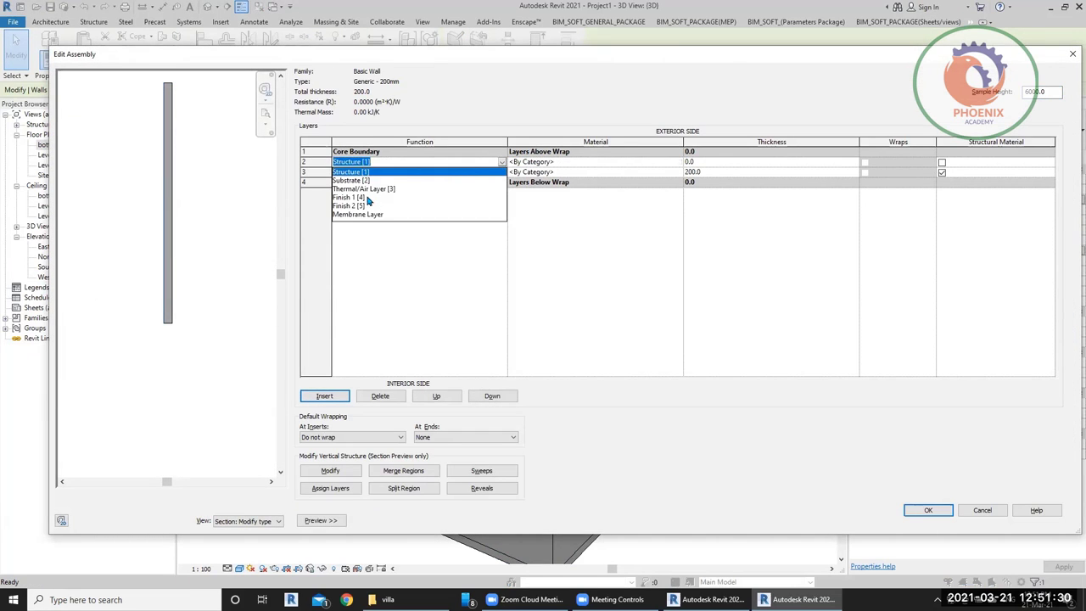
left_click(367, 199)
left_click(429, 395)
Step: Assign Porcelain, Ivory to the wall's Finish 1 layer and set its thickness to 10 mm
left_click(678, 153)
left_click(679, 153)
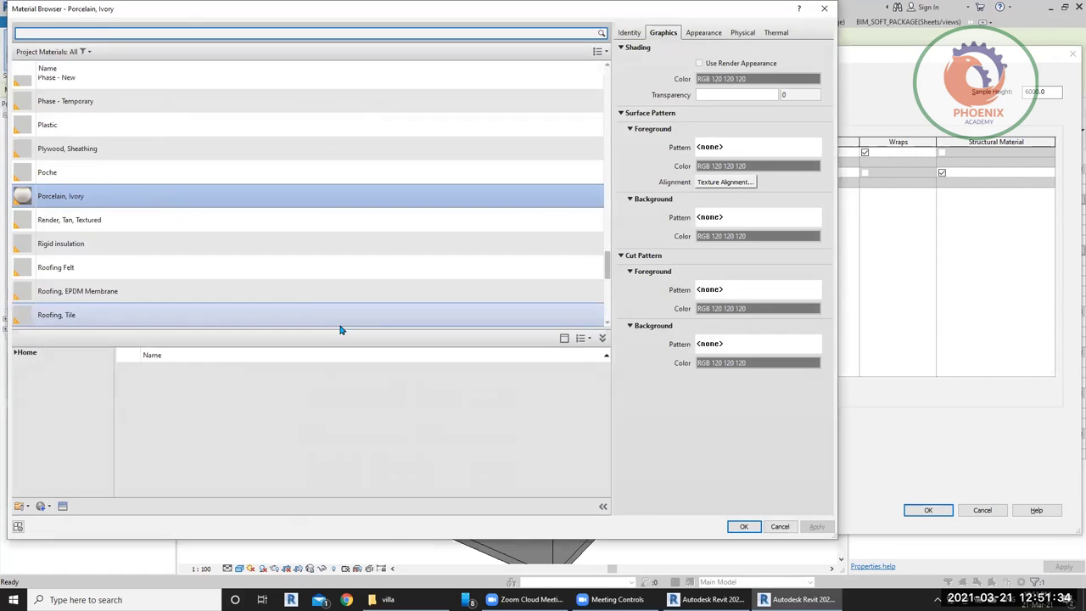
double_click(75, 199)
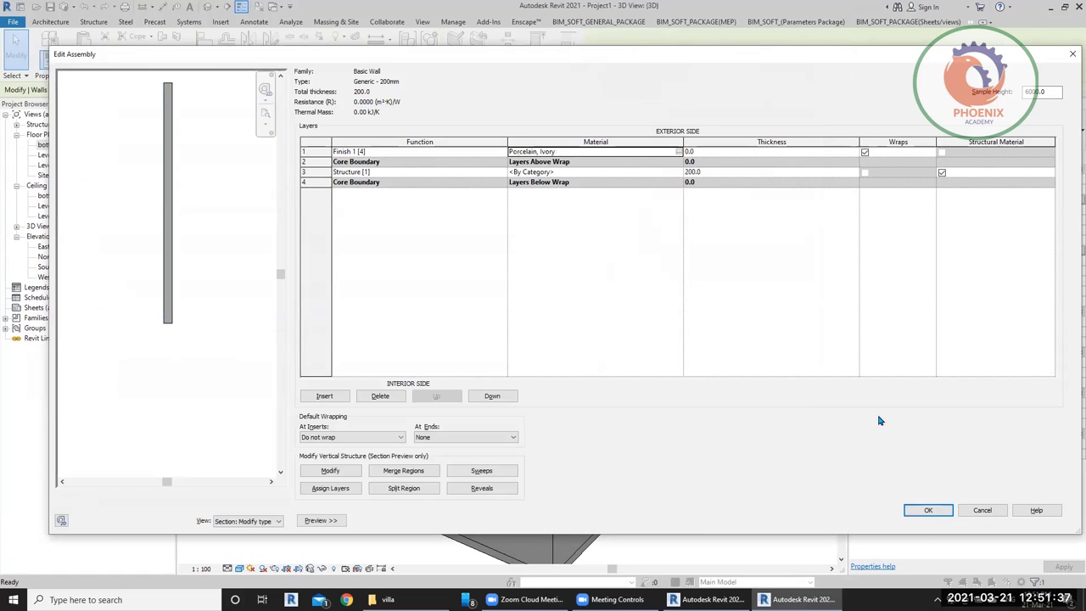
left_click(926, 510)
left_click(611, 306)
type("10")
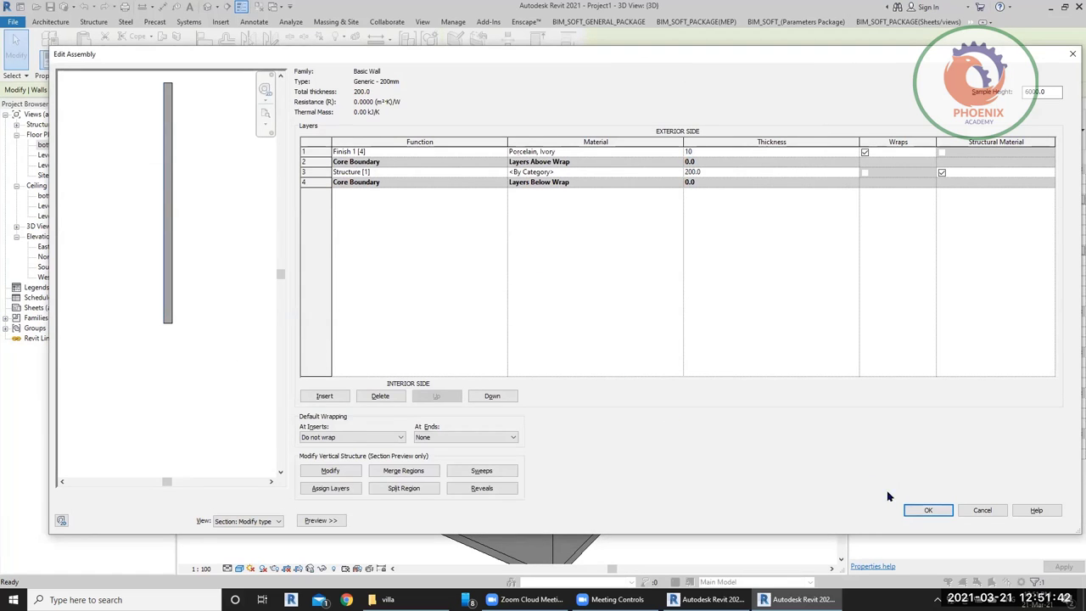
Step: Accept the wall's layer structure and apply the type changes to the pool walls
left_click(929, 510)
left_click(939, 521)
key("Escape")
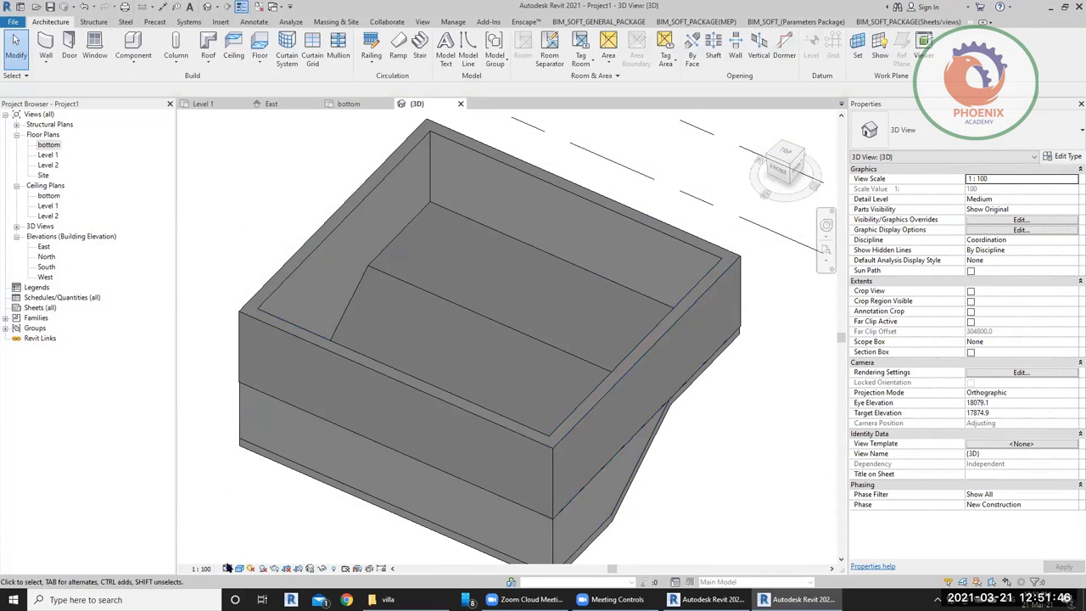
Step: Set the 3D view's detail level to Fine and its visual style to one that displays the material colours
left_click(229, 570)
left_click(243, 557)
left_click(308, 247)
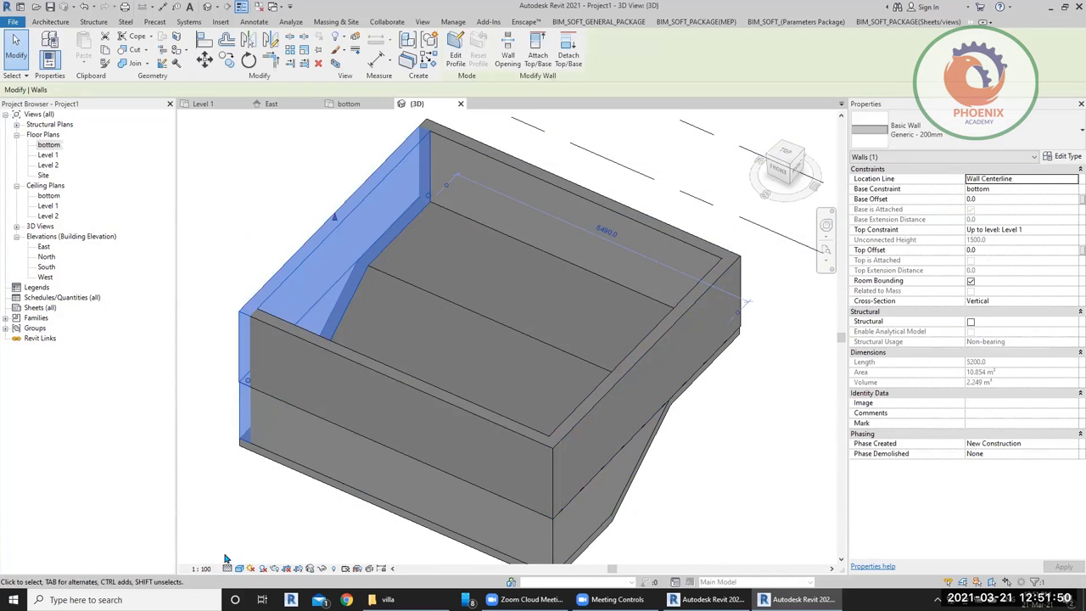
left_click(241, 569)
left_click(247, 206)
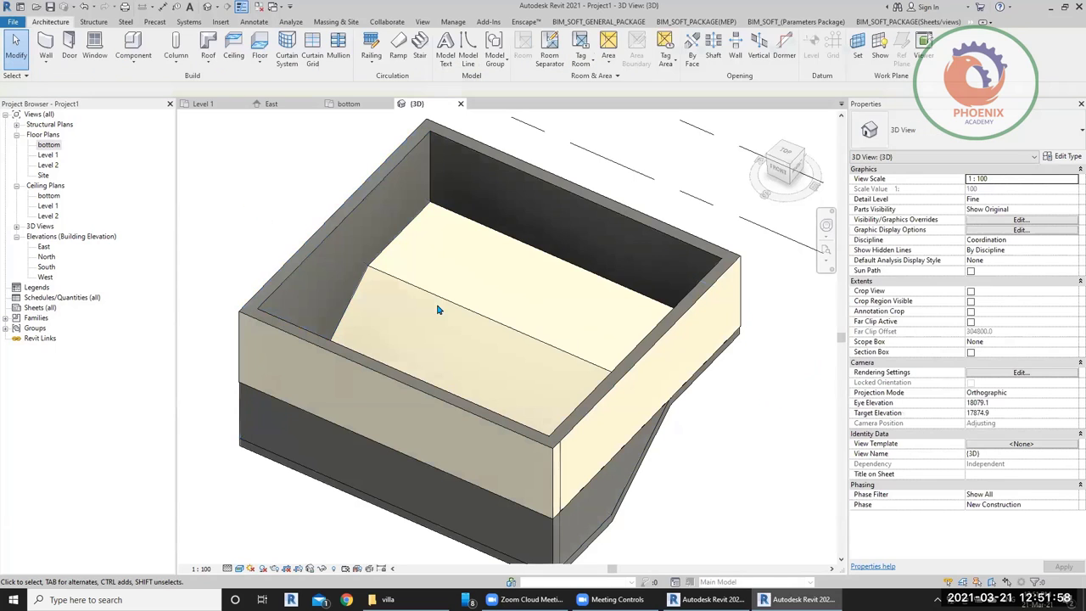
Step: In the pool walls' Generic - 200mm type, move the Finish 1 [4] layer to the interior side and apply the change
left_click(349, 387)
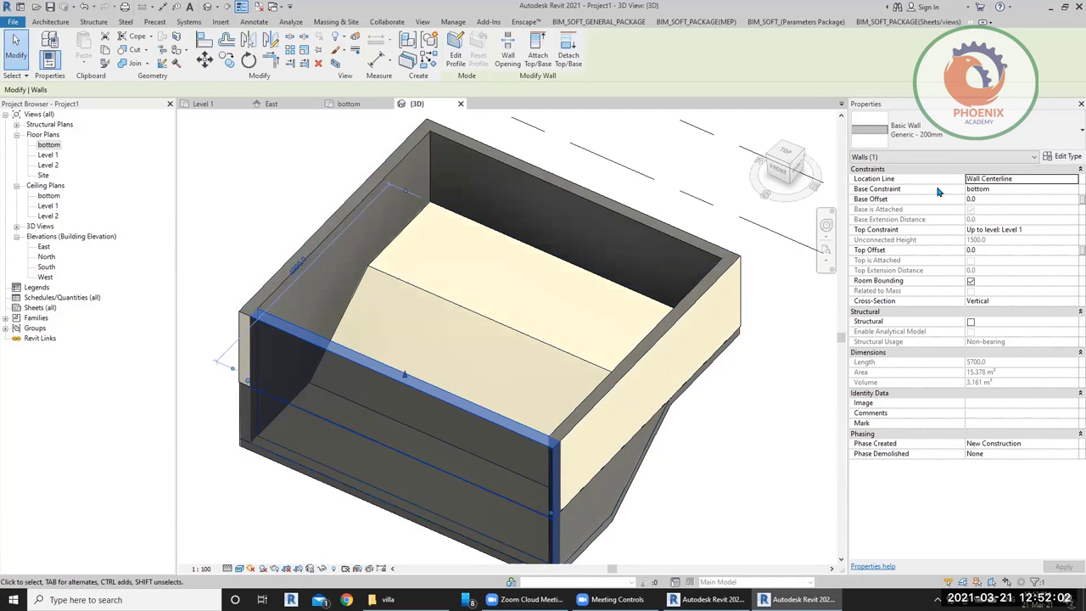
left_click(1063, 156)
left_click(747, 165)
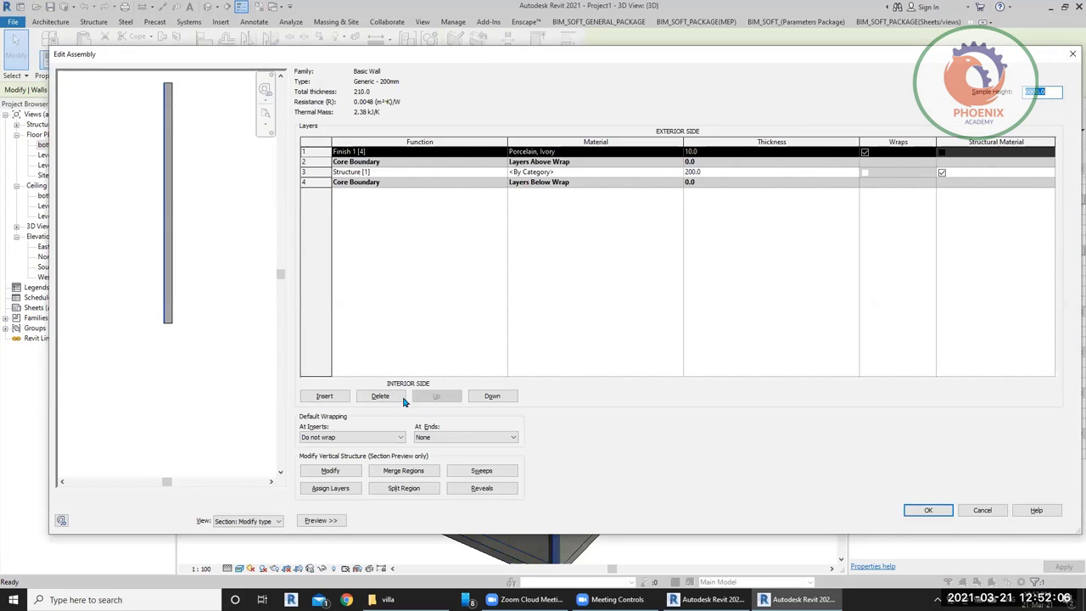
left_click(488, 396)
left_click(489, 396)
left_click(488, 395)
left_click(928, 510)
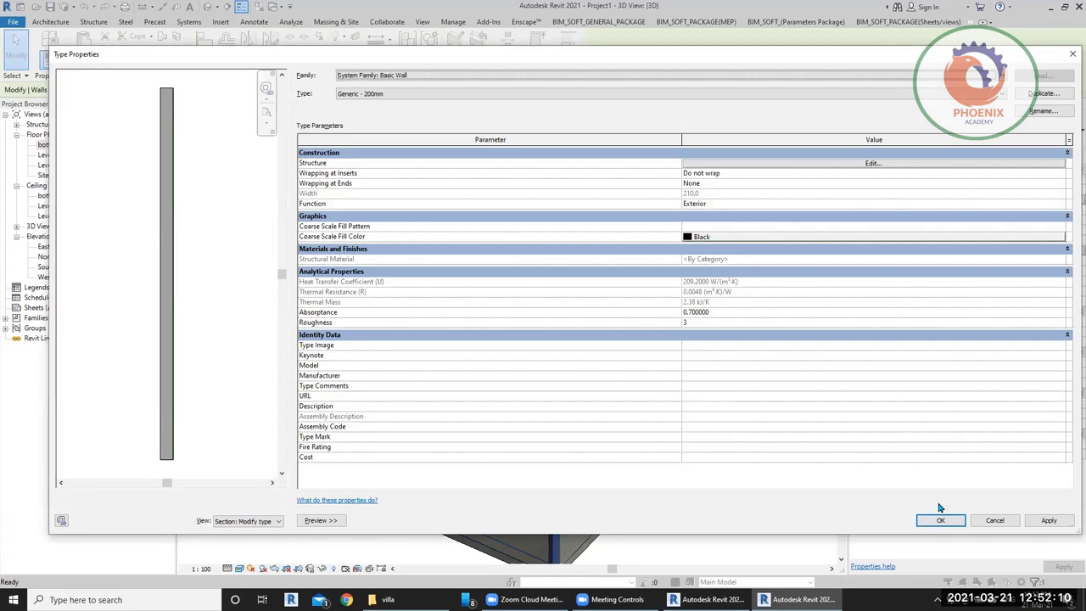
left_click(940, 520)
Step: Examine the finish on the pool's inner and outer faces, and its floor profile from the left side
left_click(286, 167)
middle_click_drag(367, 231, 468, 377, "shift")
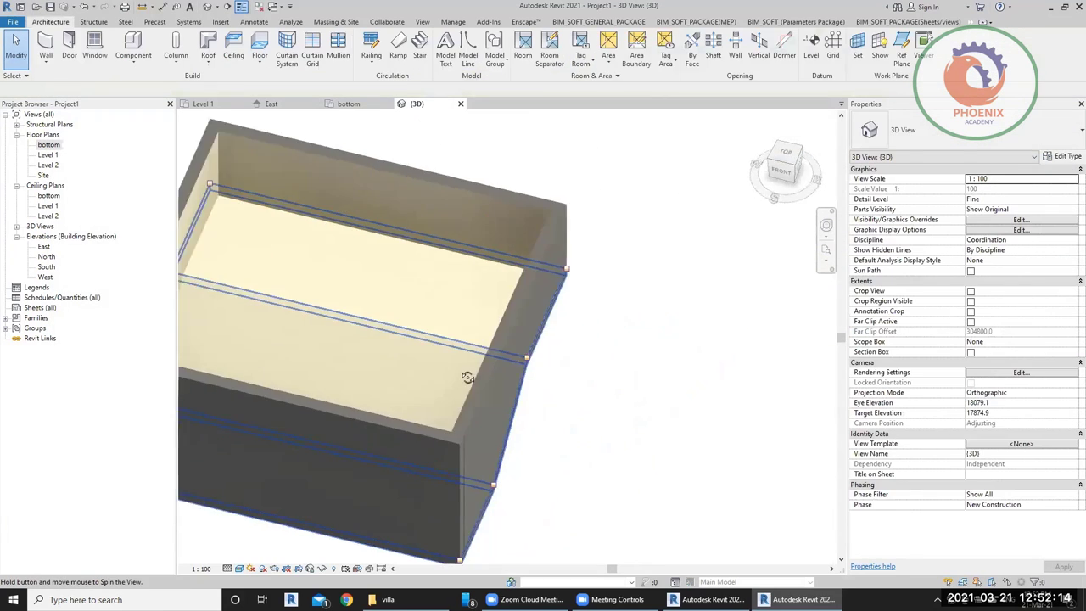
middle_click_drag(370, 314, 713, 379)
left_click(556, 423)
middle_click_drag(556, 424, 297, 240, "shift")
left_click(297, 239)
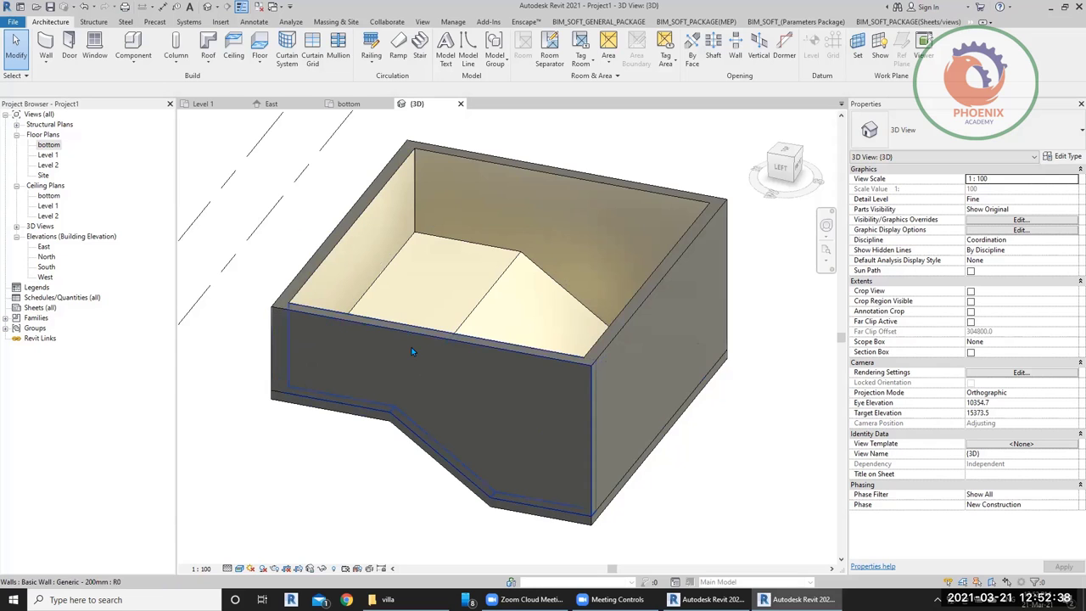
middle_click_drag(438, 402, 469, 282, "shift")
left_click(786, 167)
middle_click_drag(589, 495, 410, 351)
scroll(410, 351, "up", 3)
scroll(410, 355, "up", 5)
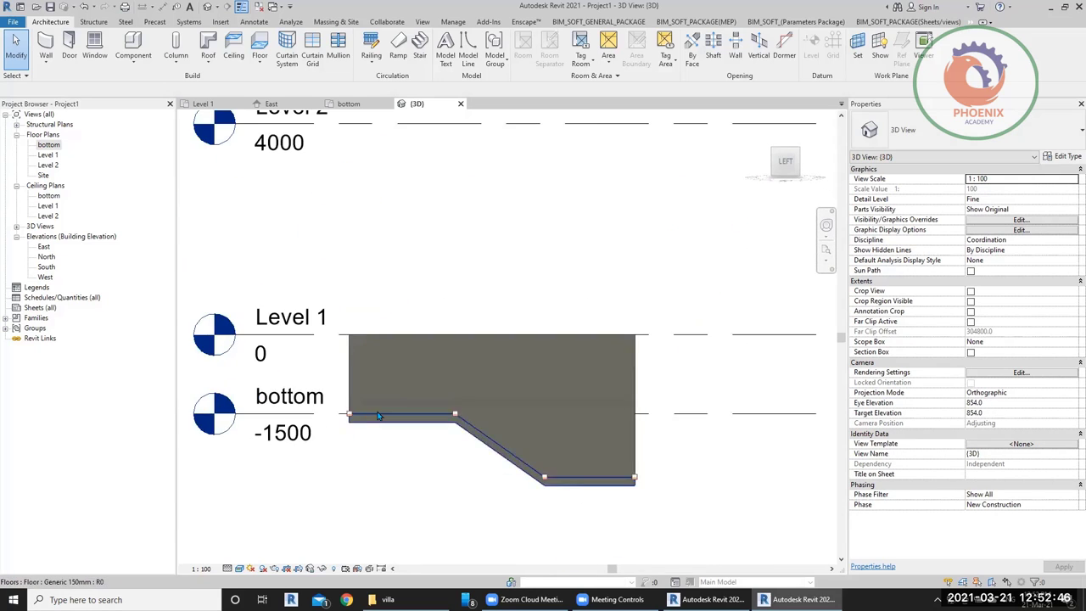
Step: Start a model in-place component and add Architecture to the family category filter
left_click(46, 64)
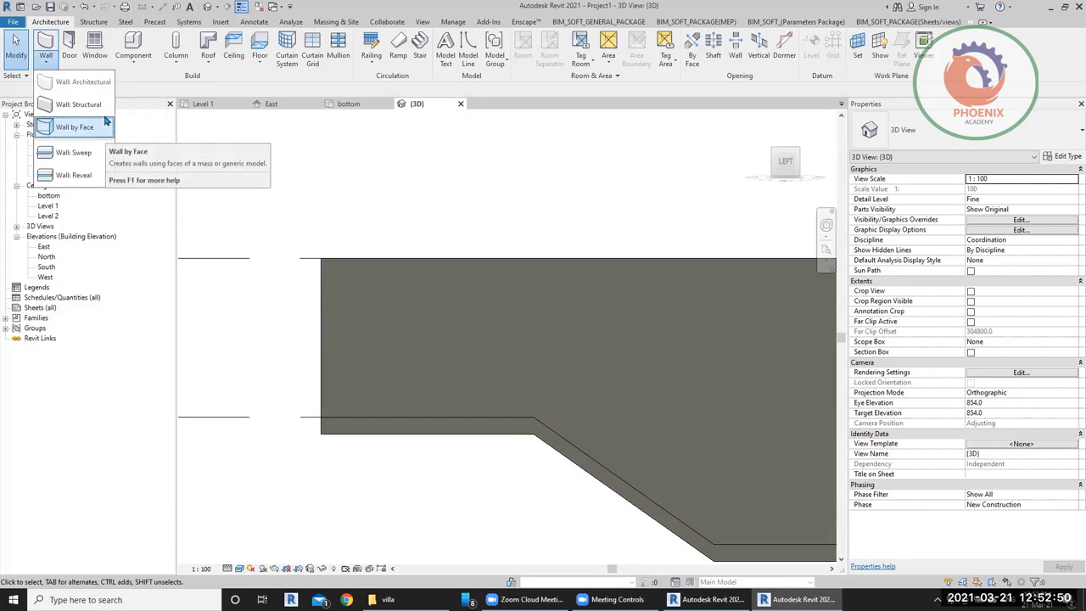
left_click(134, 60)
left_click(133, 62)
left_click(154, 107)
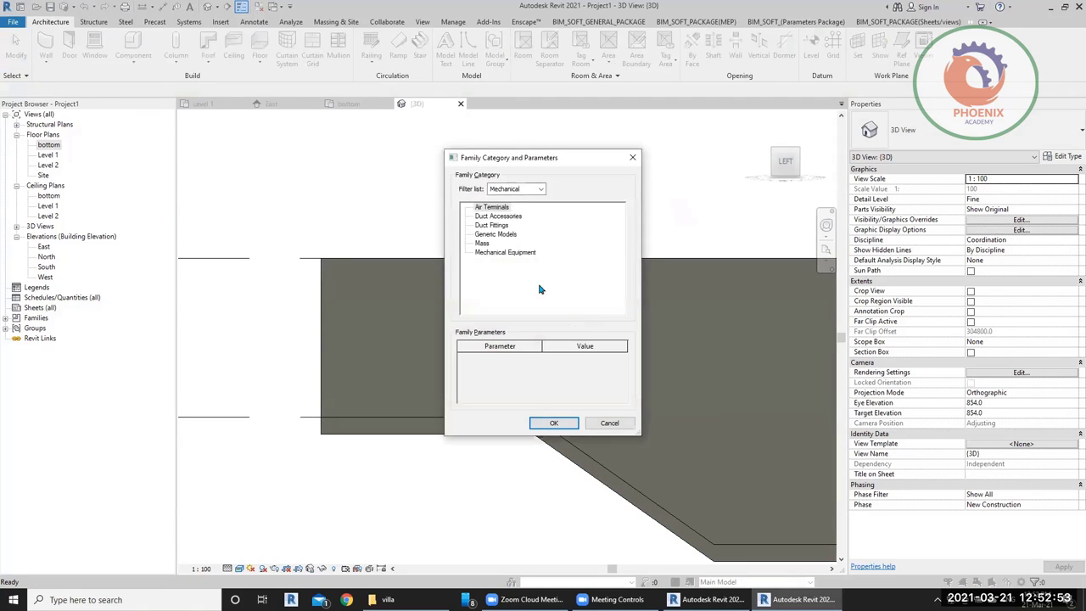
left_click(530, 194)
left_click(493, 200)
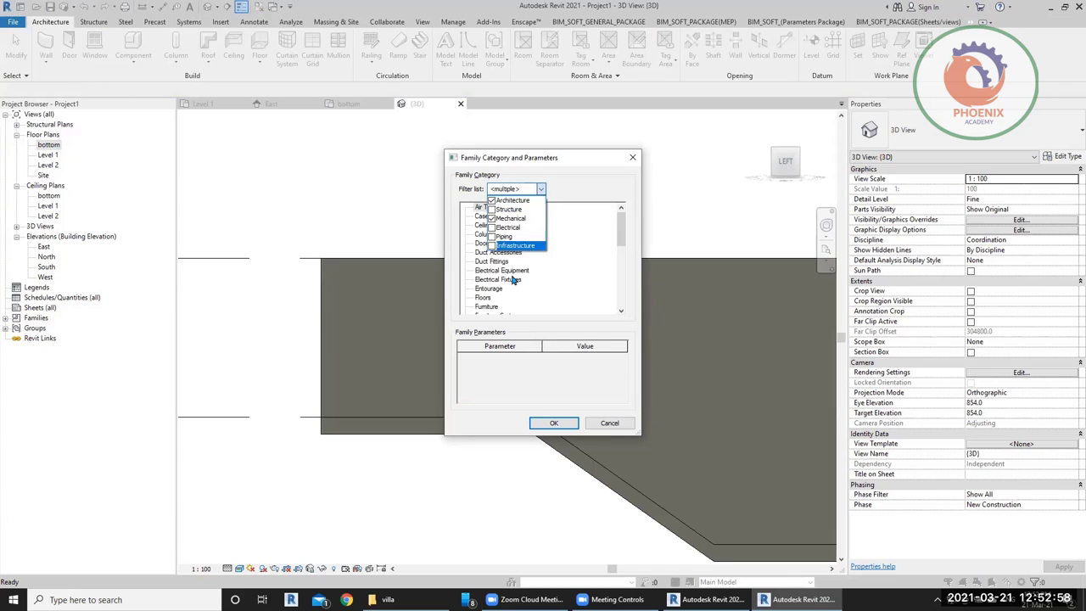
Step: Choose Generic Models as the family category and accept the default name for the in-place model
left_click(507, 290)
left_click(494, 273)
scroll(496, 275, "down", 1)
left_click(498, 297)
left_click(554, 422)
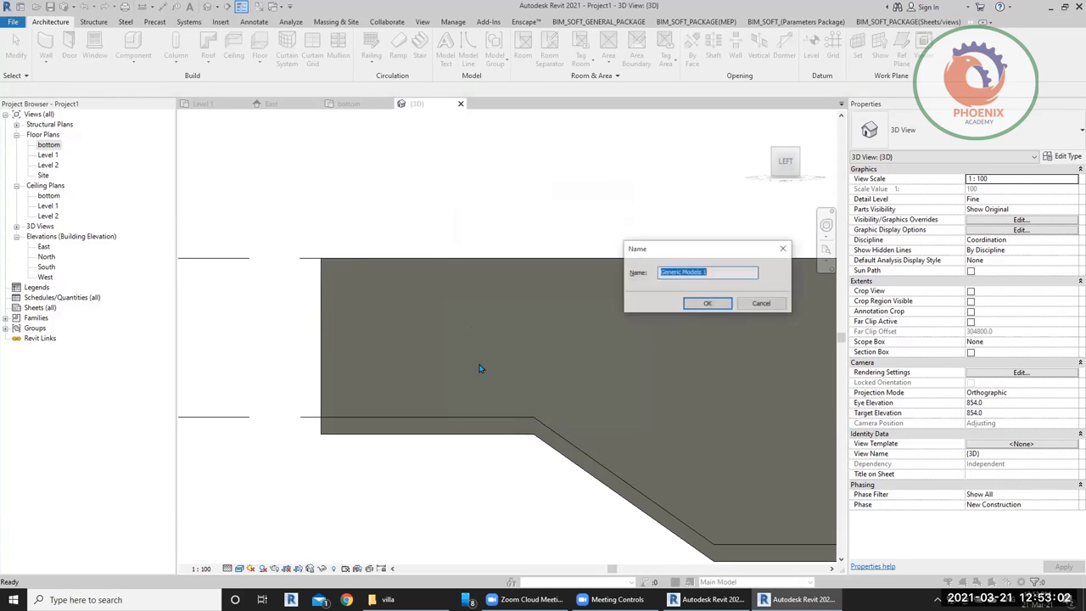
left_click(693, 304)
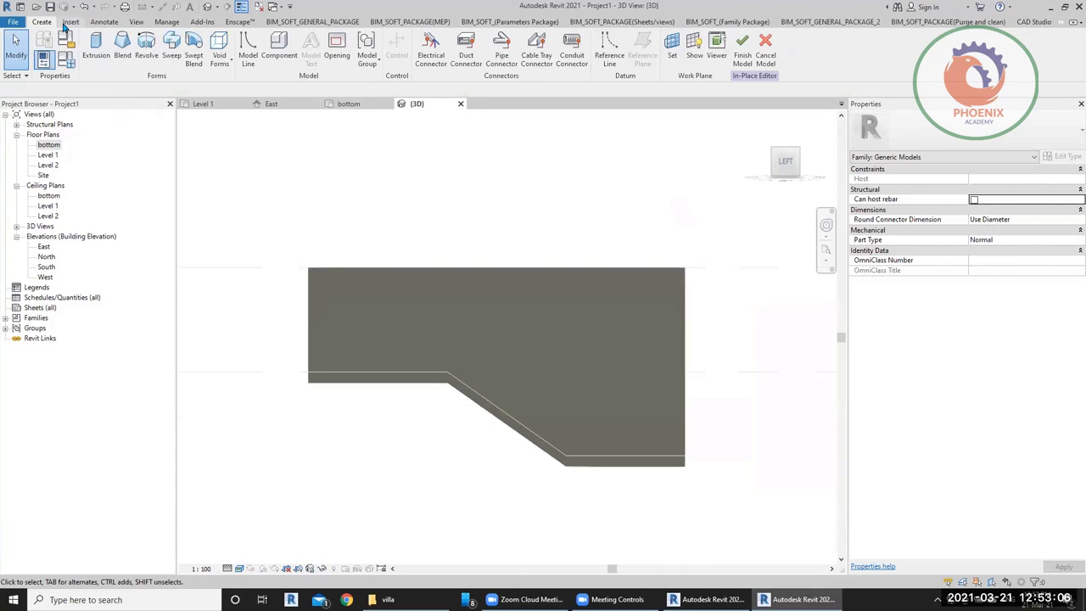
Step: Start an extrusion, show its work plane and set that plane to the outer face of the wall with the sloped bottom
left_click(96, 50)
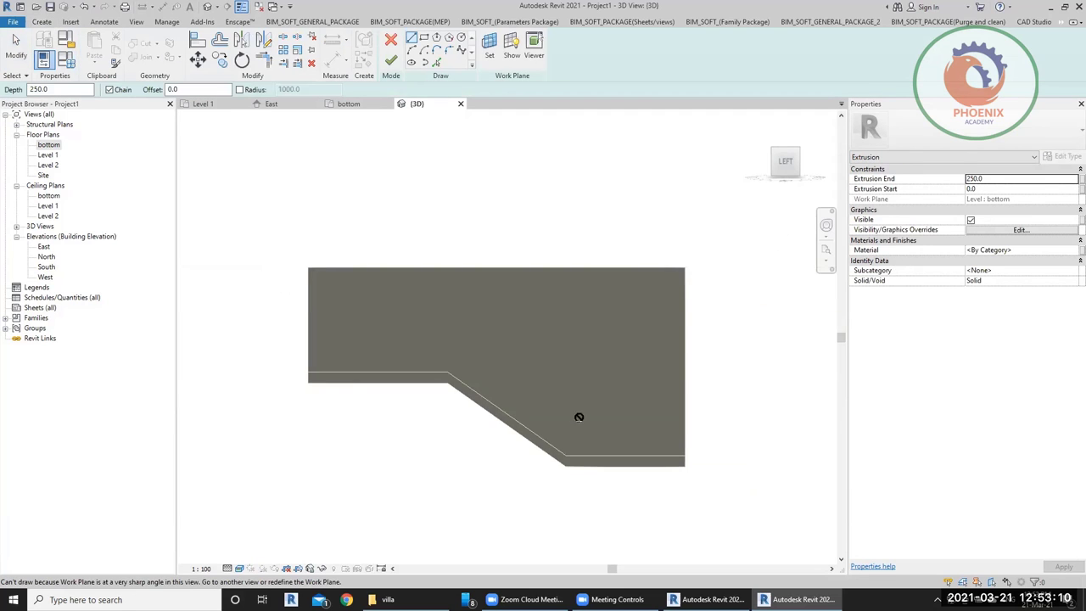
middle_click_drag(644, 423, 512, 436, "shift")
scroll(579, 446, "down", 3)
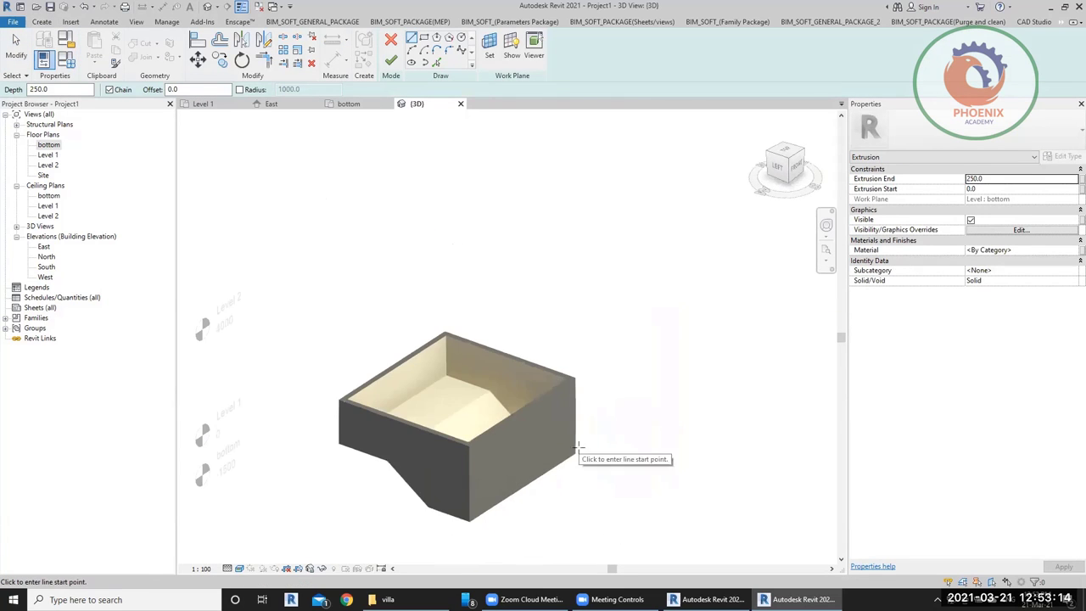
left_click(511, 58)
left_click(511, 56)
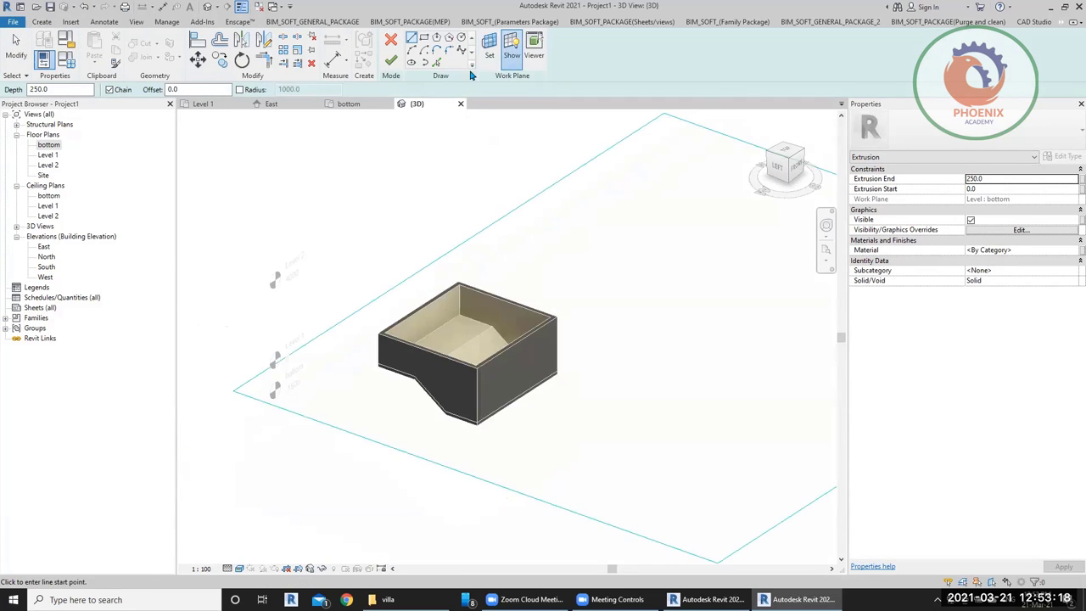
scroll(433, 355, "up", 3)
left_click(489, 44)
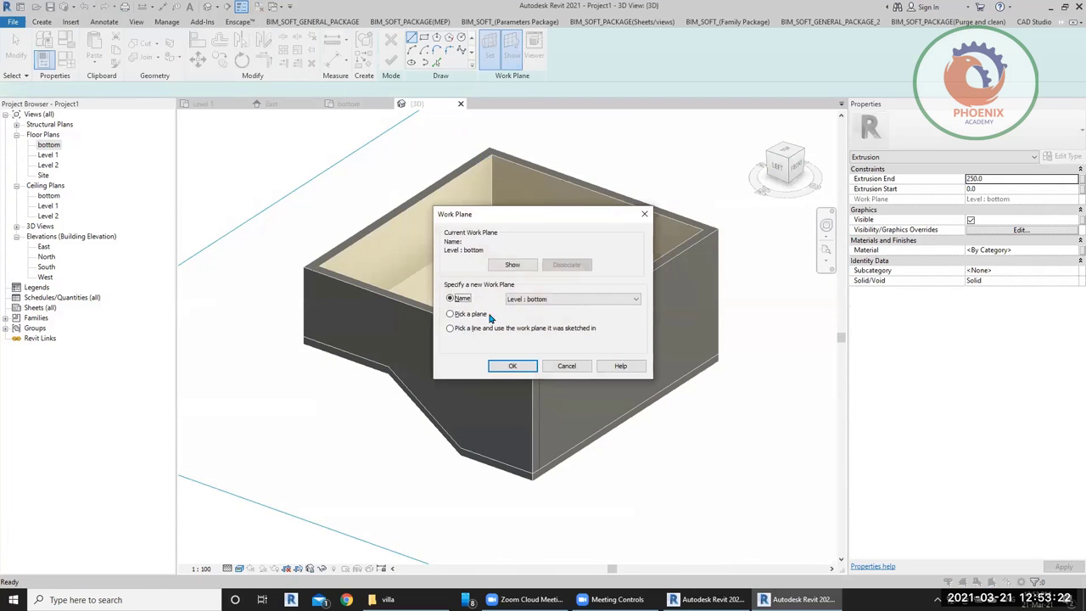
left_click(512, 370)
left_click(425, 360)
Step: View the pool from the side and change the visual style to Wireframe for sketching the extrusion
left_click(778, 166)
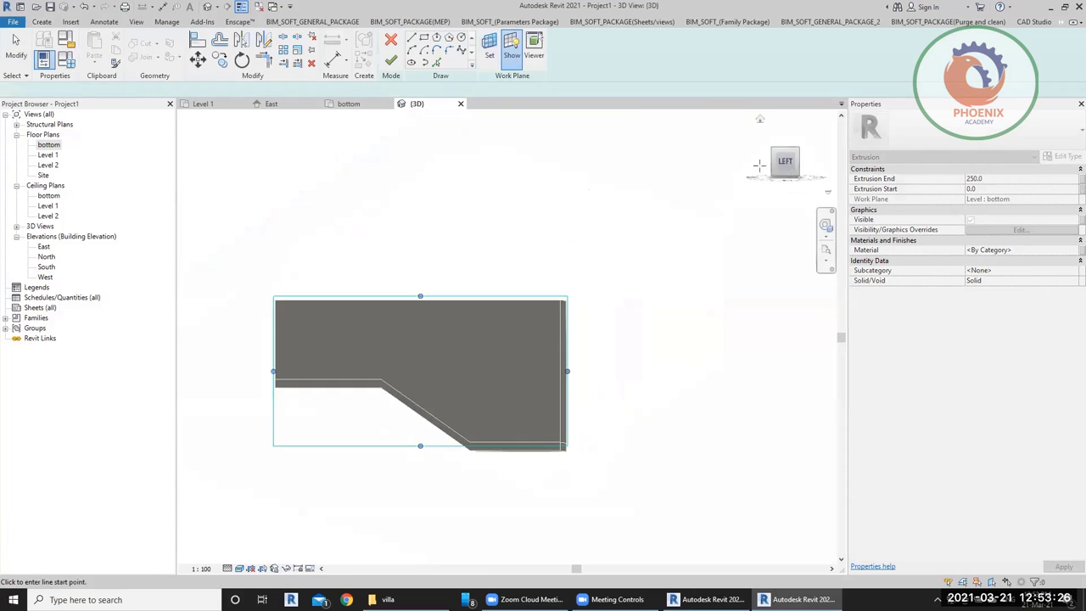
left_click_drag(798, 168, 782, 174)
left_click(789, 164)
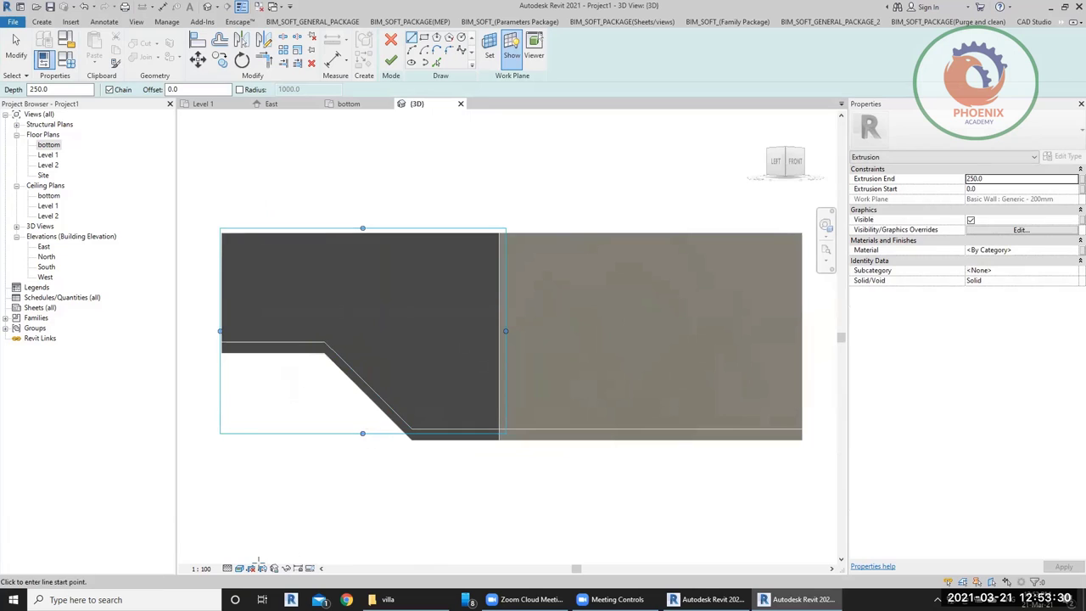
left_click(239, 568)
left_click(259, 511)
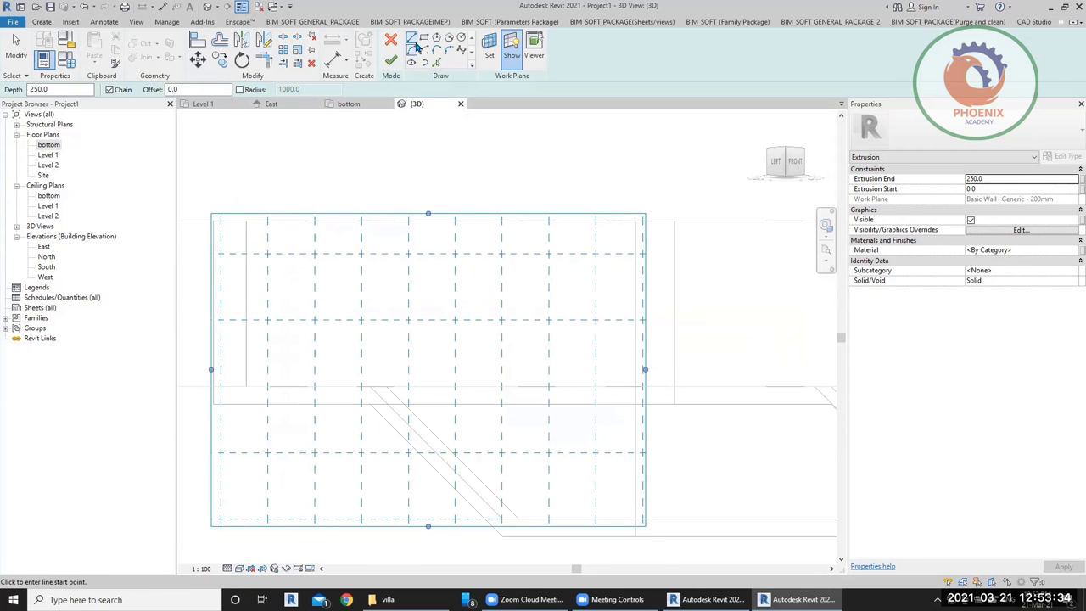
scroll(159, 266, "up", 3)
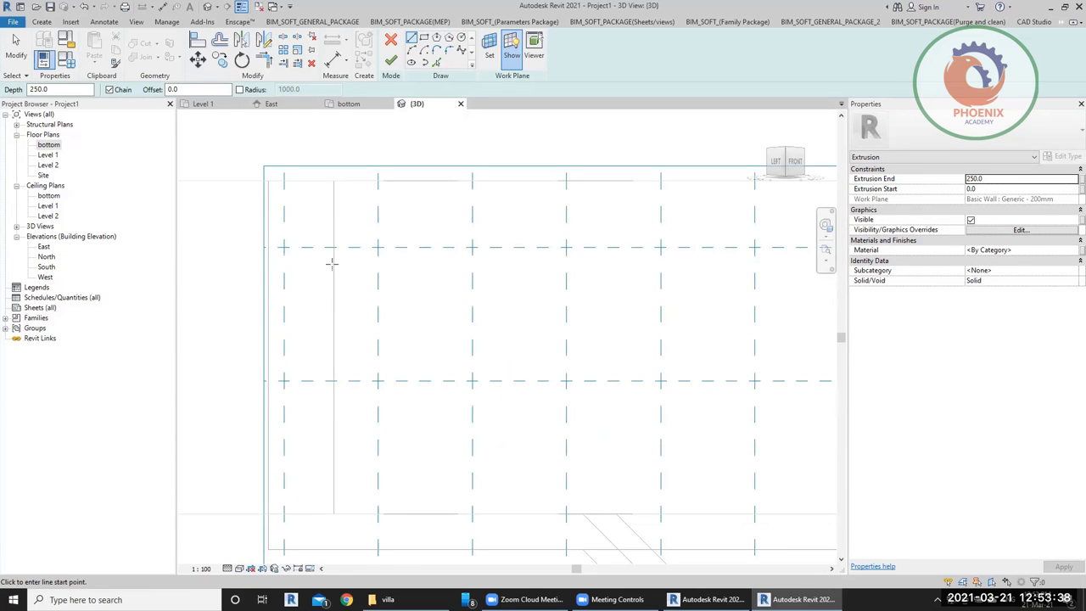
left_click(284, 247)
scroll(538, 260, "down", 3)
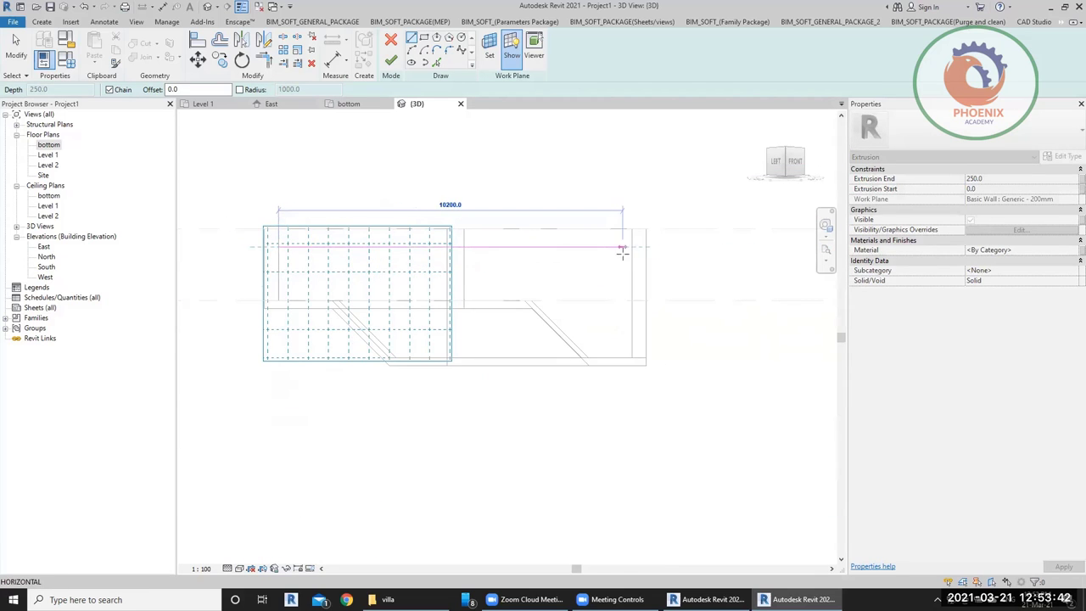
middle_click_drag(632, 249, 667, 258, "shift")
Step: In the left view, use Pick Lines to trace the floor's upper edges and both end walls' vertical edges as extrusion sketch lines
left_click(787, 162)
scroll(297, 326, "down", 5)
scroll(319, 292, "up", 6)
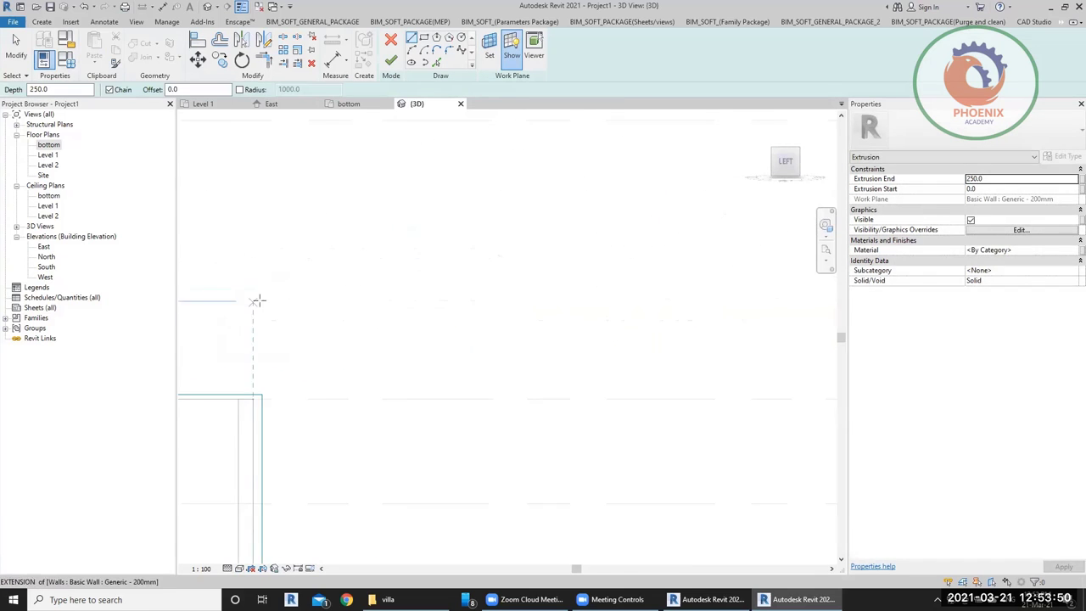
middle_click_drag(260, 302, 650, 143)
middle_click_drag(350, 292, 409, 265)
left_click(436, 62)
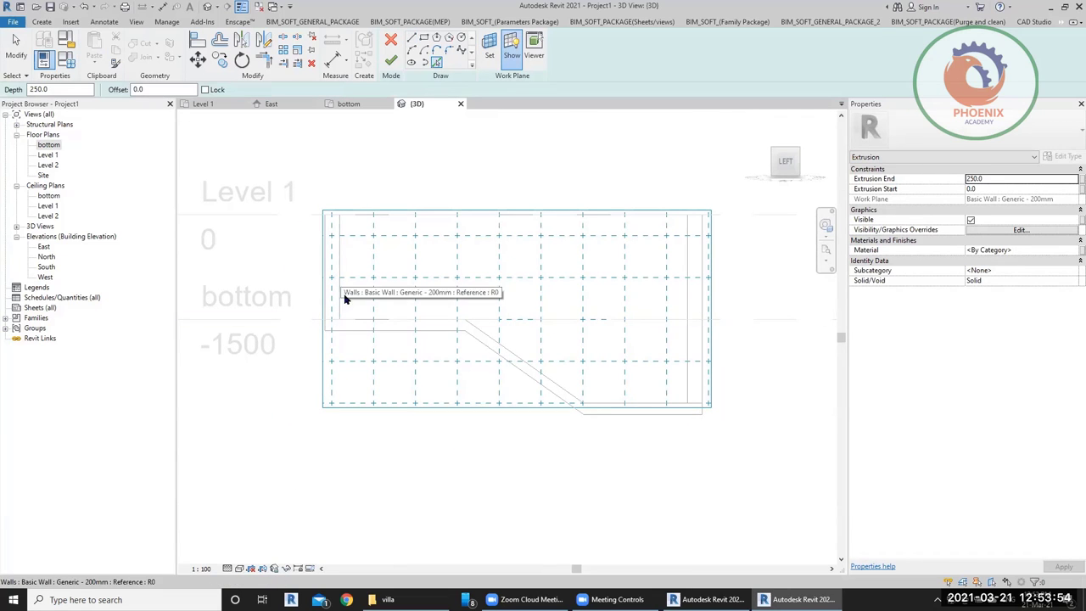
left_click(399, 320)
left_click(540, 373)
left_click(618, 404)
left_click(688, 333)
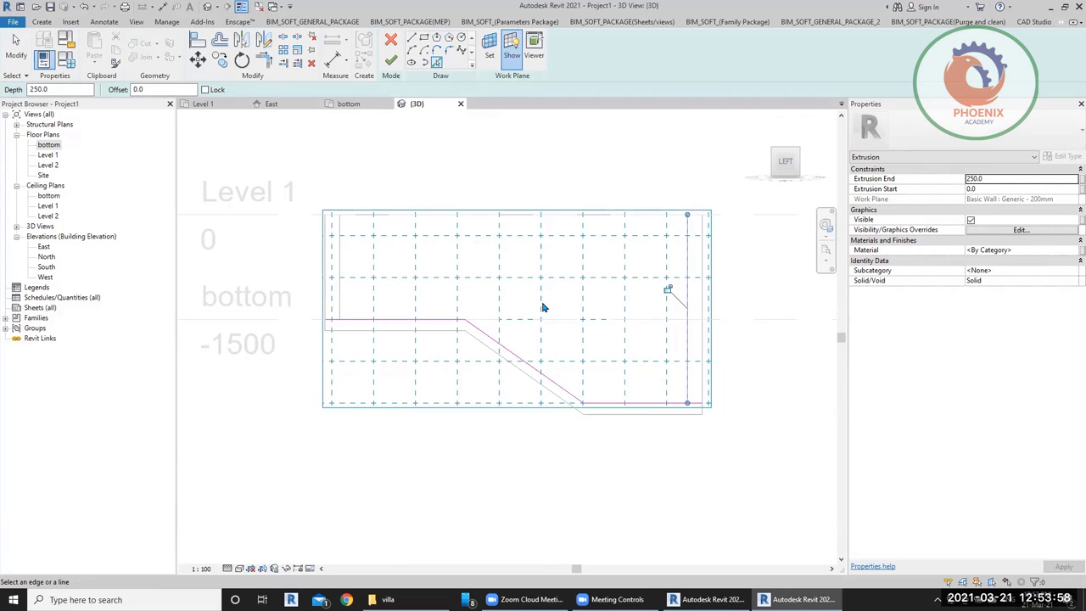
left_click(336, 260)
key("Escape")
key("Escape")
Step: Move the shallow end's vertical sketch line to the wall's inner face and trim the lines at both lower corners
scroll(303, 262, "up", 3)
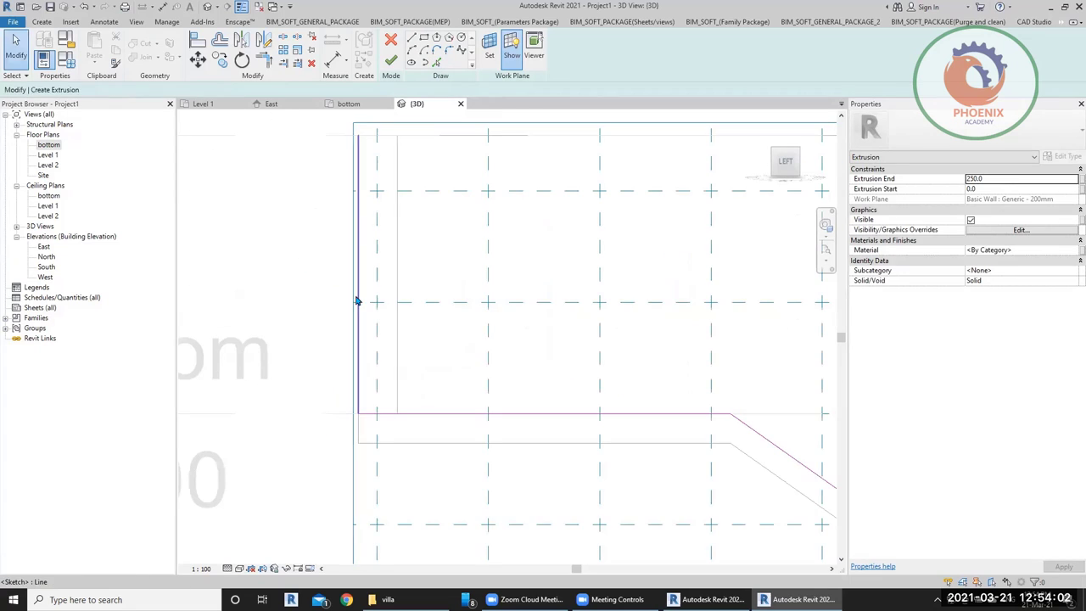
left_click_drag(359, 302, 392, 302)
key("t")
key("r")
scroll(388, 368, "down", 5)
scroll(686, 383, "up", 3)
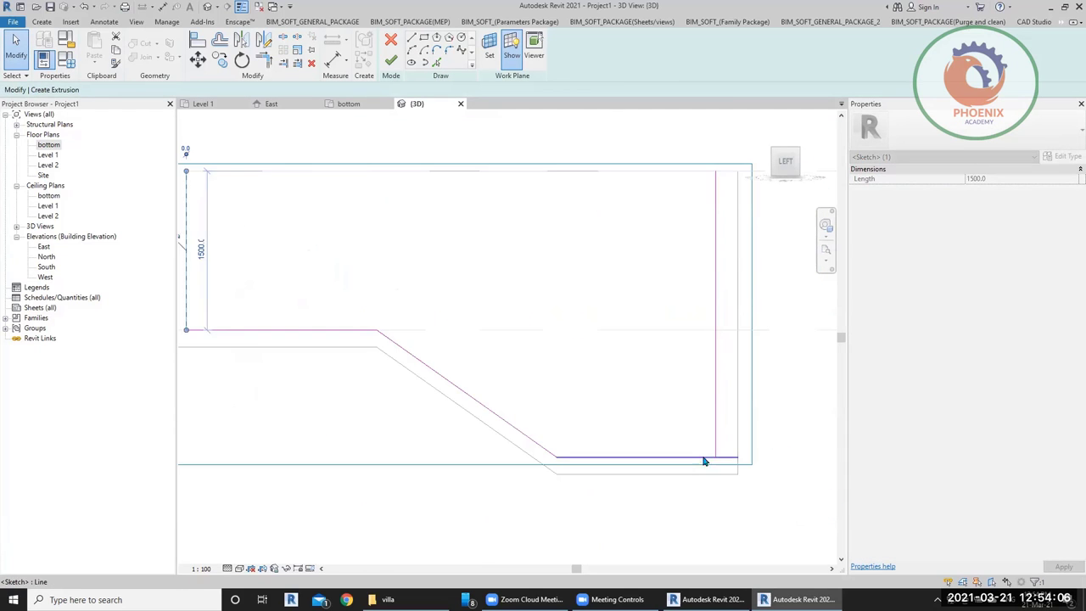
left_click(714, 408)
left_click(642, 458)
key("Escape")
scroll(515, 283, "down", 1)
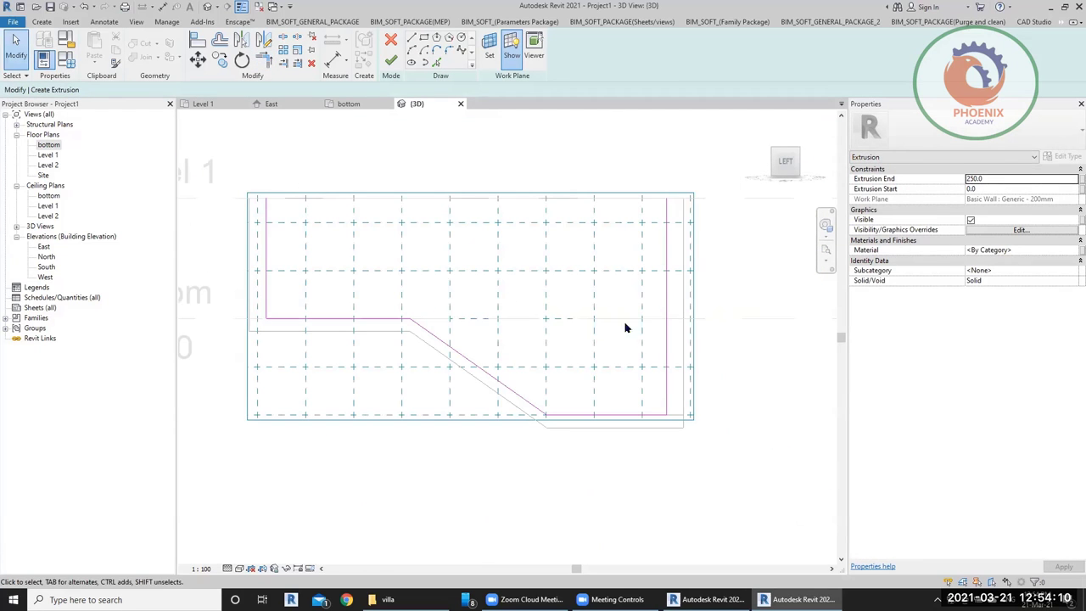
Step: Close the profile with a horizontal line between the end walls below Level 1, trim the upper corners and finish the sketch
left_click(267, 238)
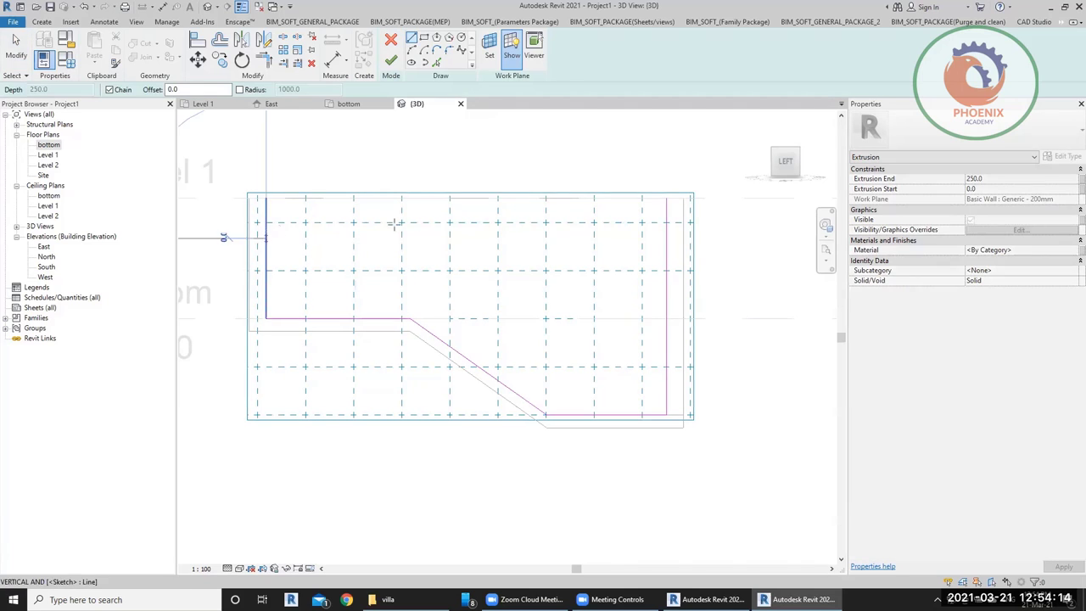
left_click(667, 238)
key("t")
key("r")
left_click(262, 272)
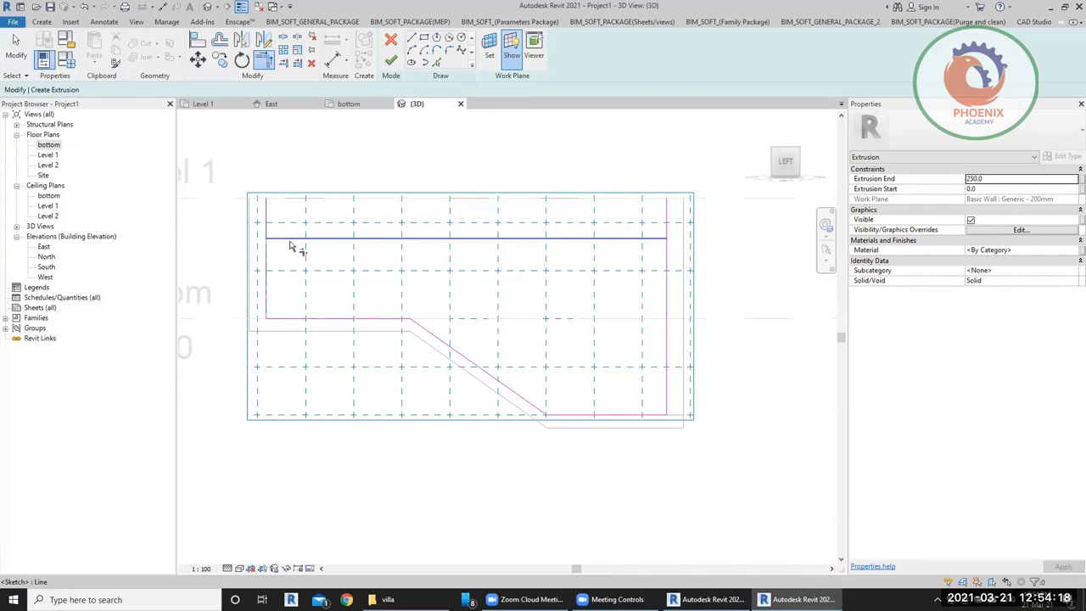
left_click(290, 241)
left_click(638, 242)
left_click(668, 298)
left_click(390, 61)
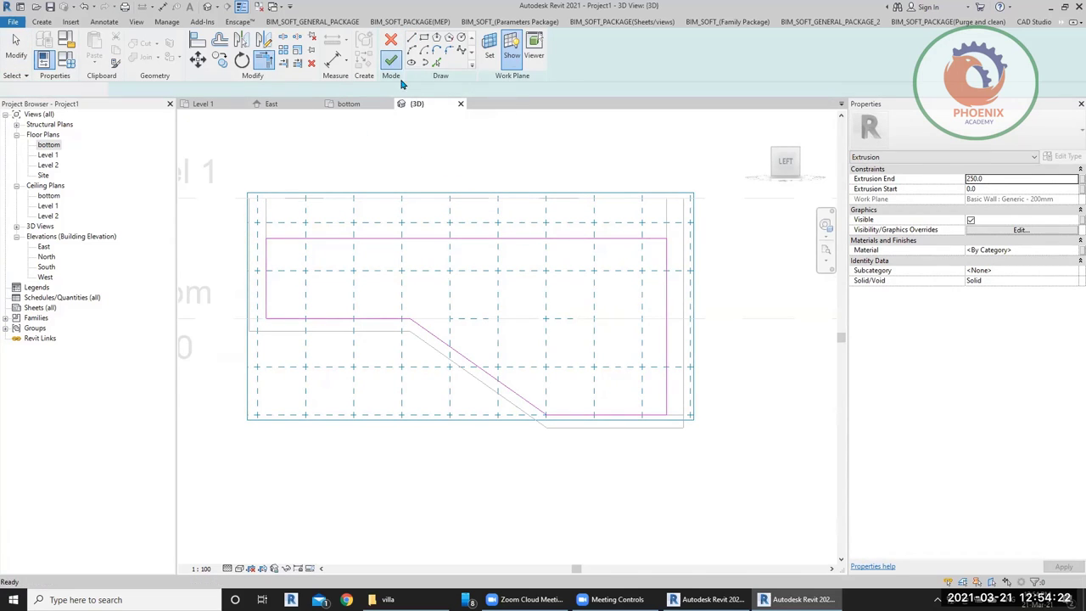
Step: Stretch the extrusion across the pool's width, with its start at -5700 and its end at -105
mouse_move(619, 280)
middle_mouse_down("shift")
mouse_move(405, 439)
mouse_move(482, 358)
mouse_move(470, 351)
middle_mouse_up("shift")
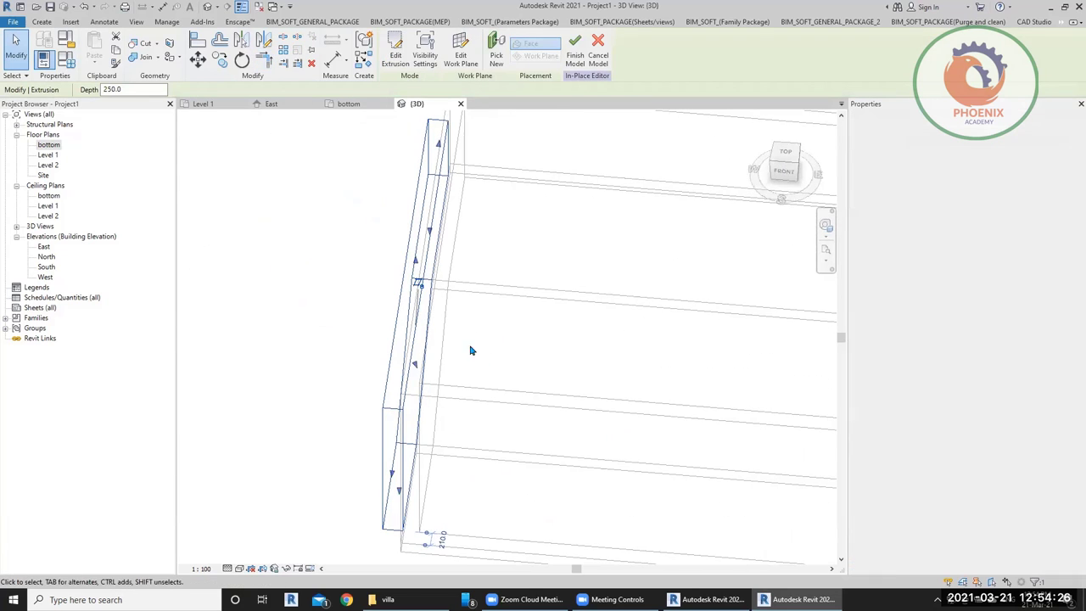
left_click(317, 313)
left_click(405, 255)
scroll(427, 311, "down", 2)
mouse_move(426, 319)
left_mouse_down()
mouse_move(504, 331)
mouse_move(655, 331)
mouse_move(428, 318)
left_mouse_up()
middle_click_drag(638, 288, 662, 276, "shift")
Step: In the top view, stretch the extrusion's end to -210 at the inner face of the work-plane wall
left_click(789, 162)
scroll(352, 339, "up", 1)
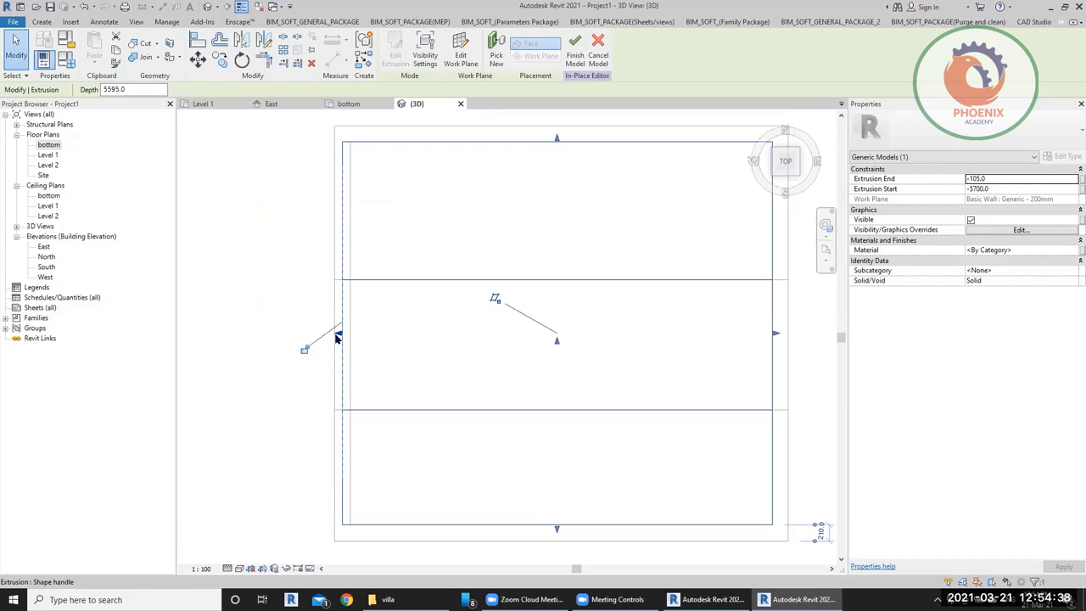
left_click_drag(337, 336, 346, 337)
scroll(378, 350, "down", 2)
middle_click_drag(523, 276, 699, 281, "shift")
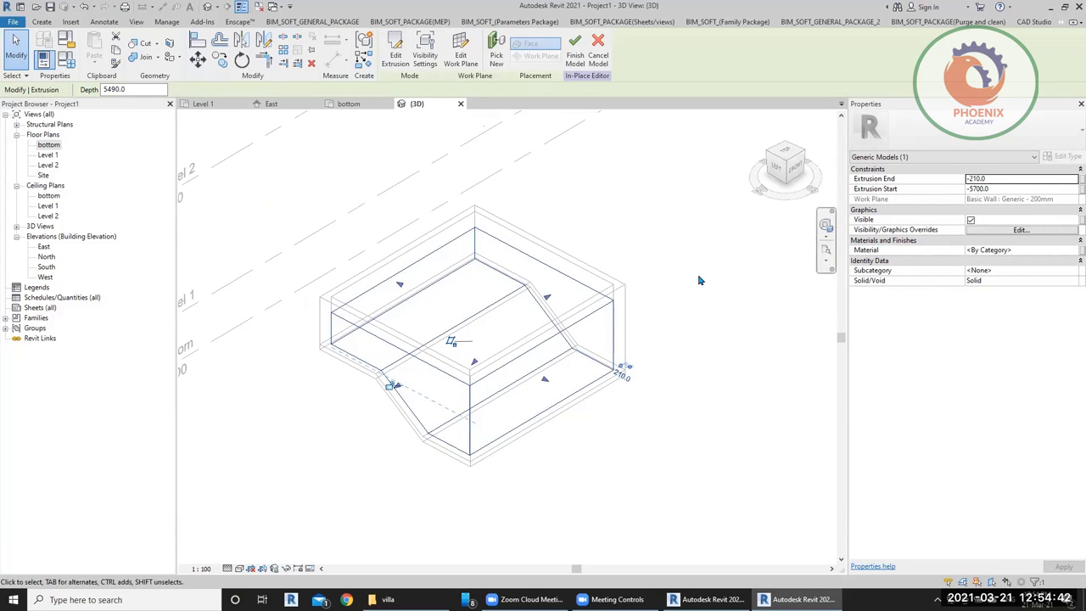
Step: Display the 3D view with shaded surfaces and finish the in-place water model
left_click(242, 568)
left_click(272, 539)
left_click(574, 46)
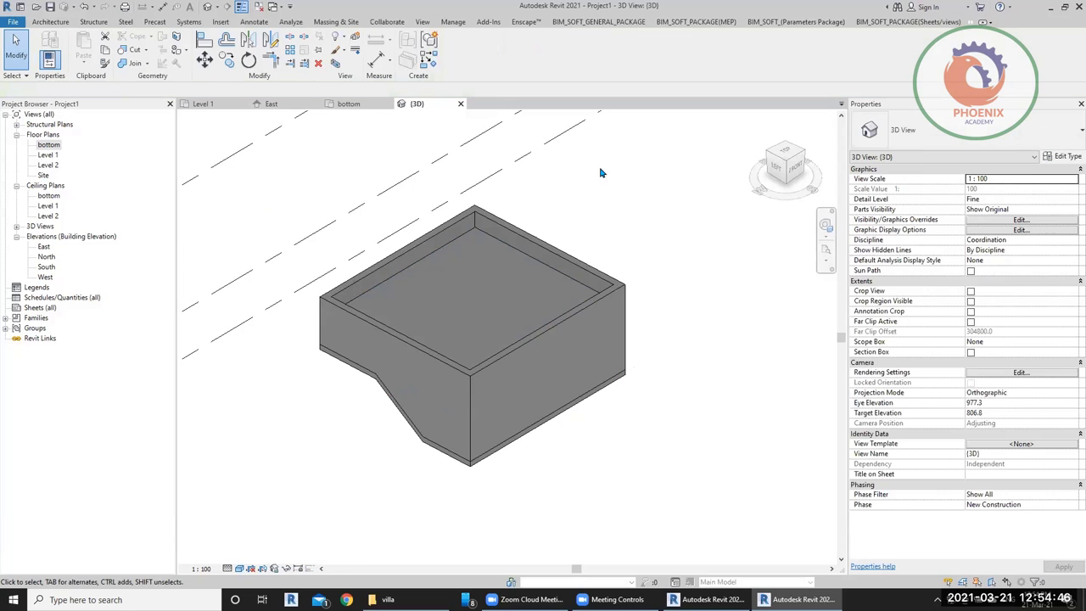
Step: Reopen the in-place water model for editing and open the material selection of its extrusion
left_click(464, 288)
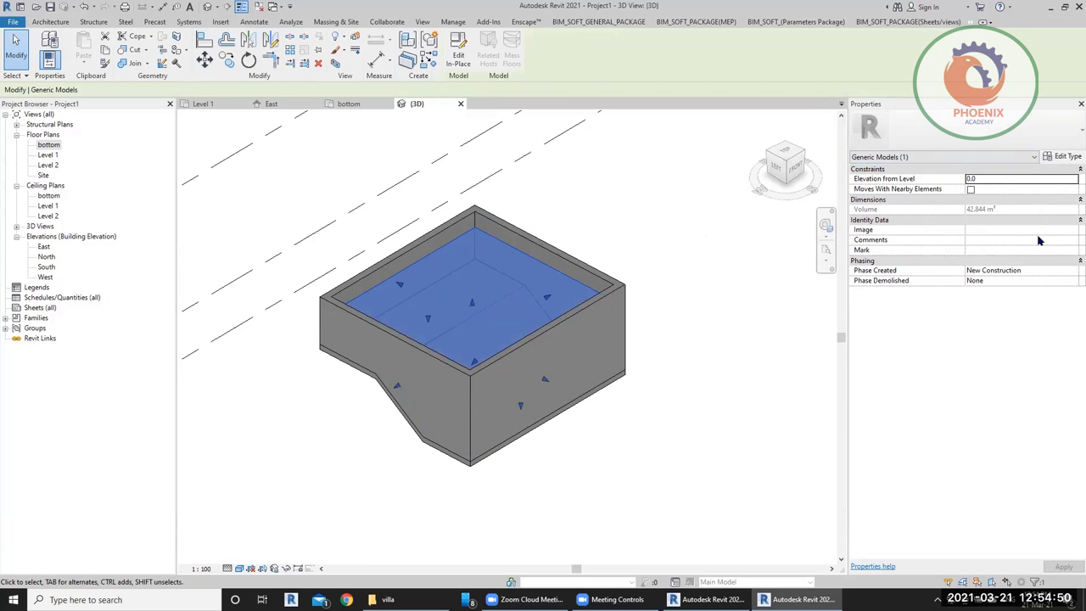
left_click(459, 51)
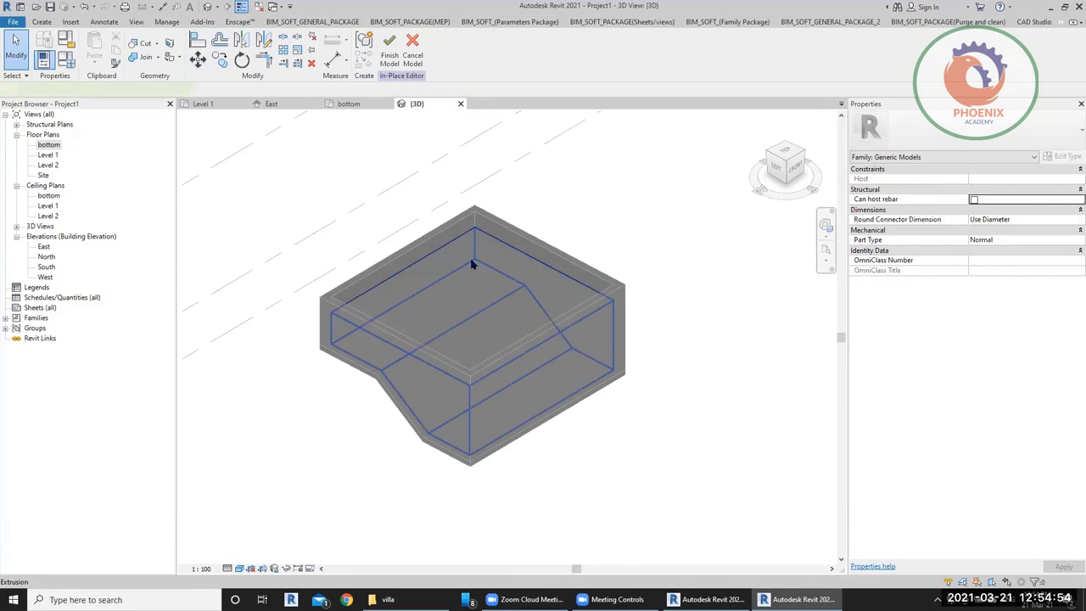
left_click(473, 289)
left_click(1066, 249)
left_click(1074, 250)
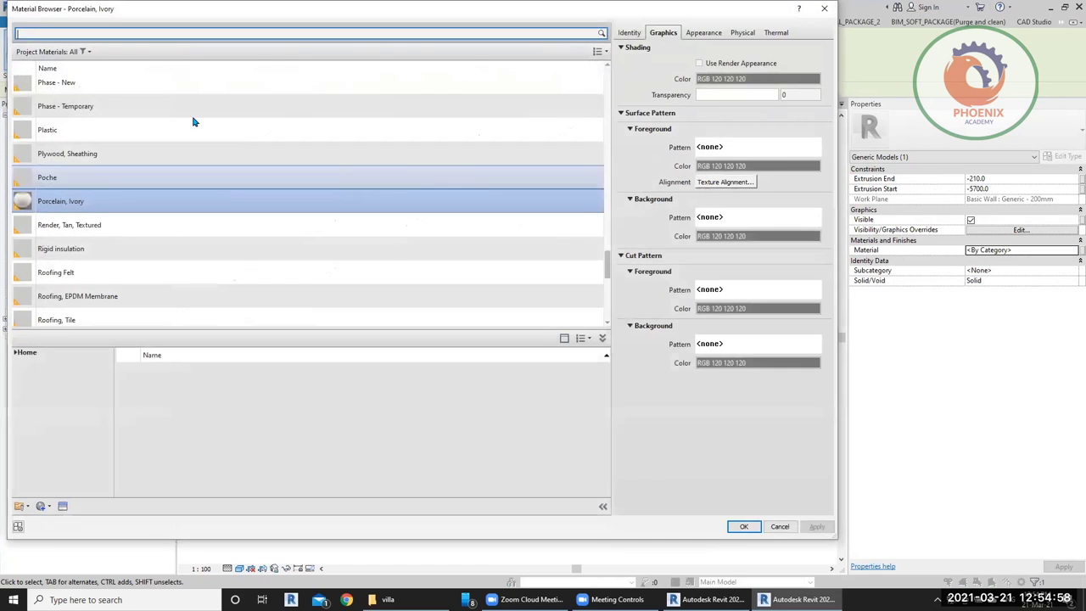
Step: Search the materials for "water", add the AEC library Water material with the Tropical Blue appearance, and assign it to the extrusion
left_click(168, 36)
type("water")
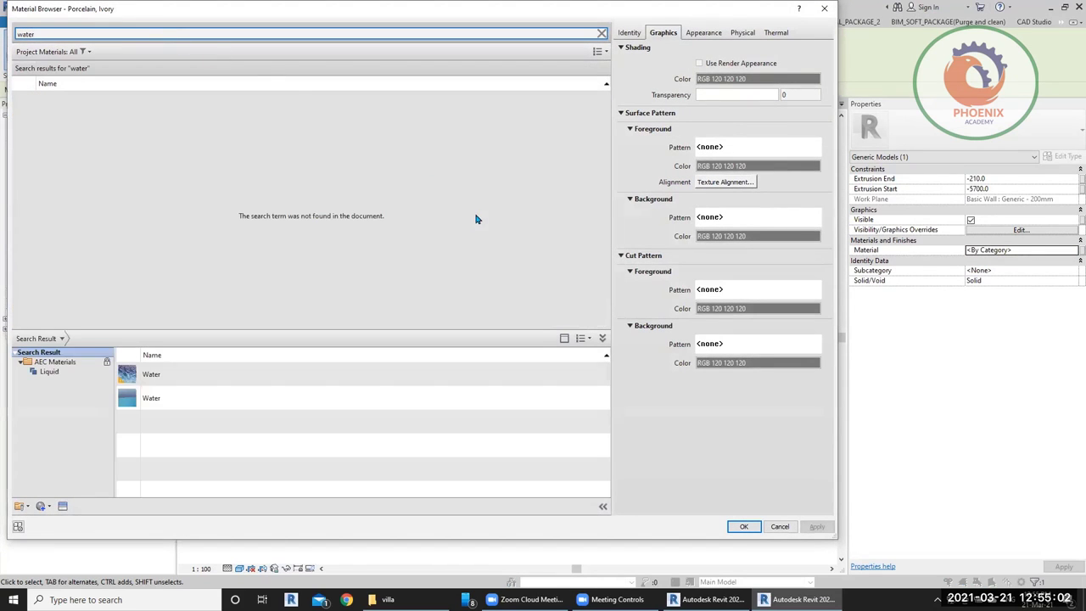
left_click(463, 374)
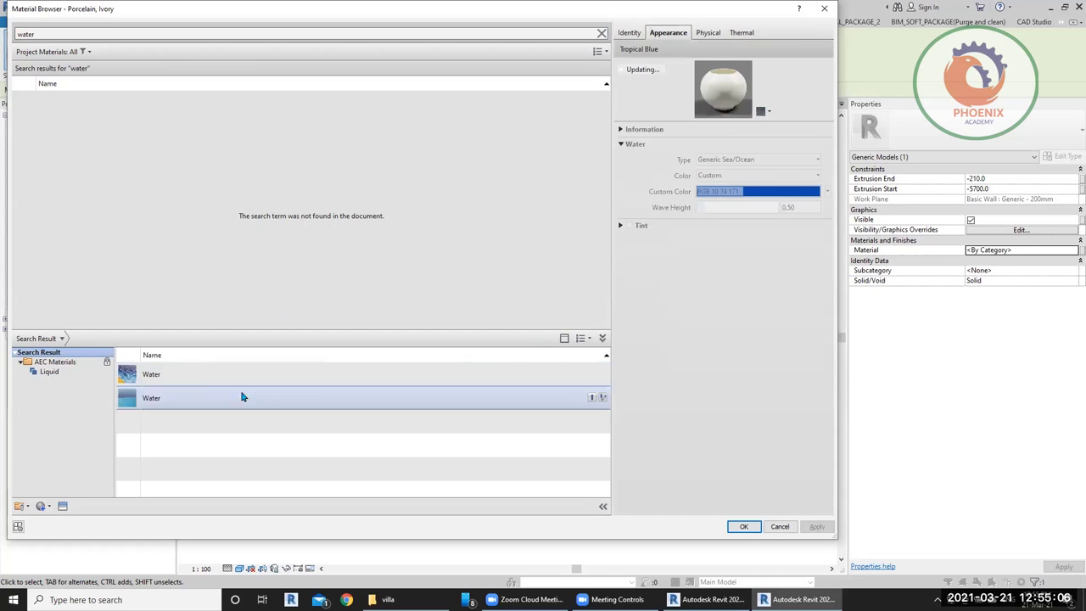
double_click(215, 383)
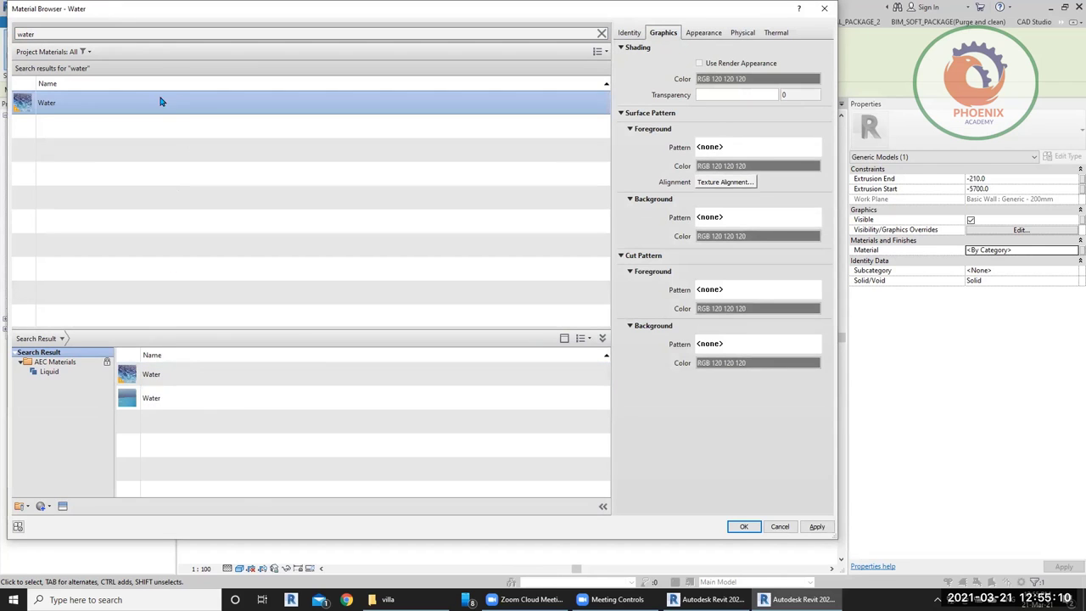
left_click(743, 526)
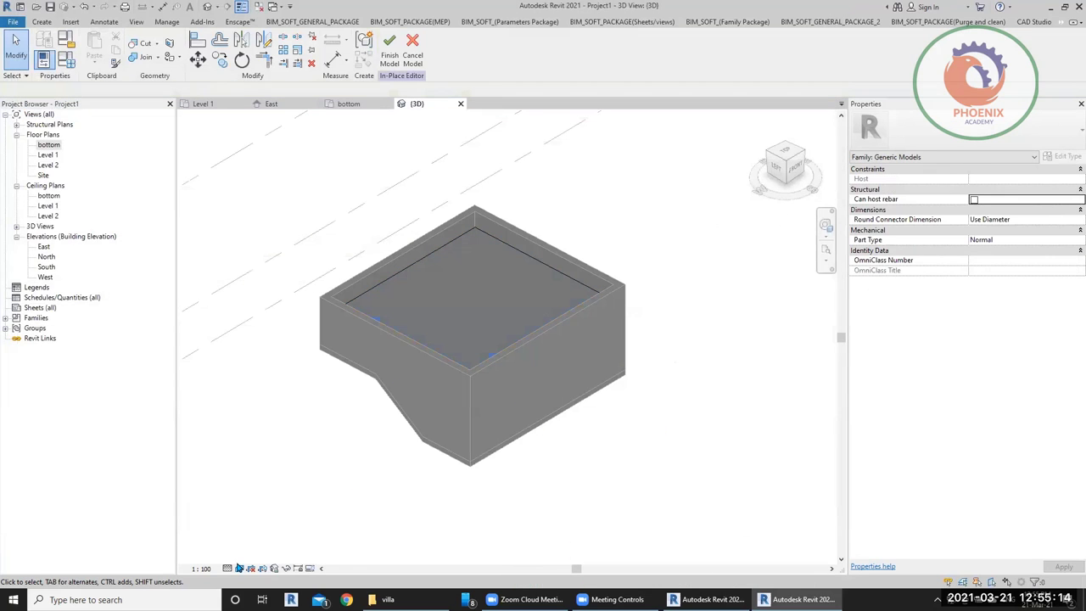
Step: Show the 3D view with realistic material appearances and finish the in-place model
left_click(239, 568)
left_click(252, 547)
left_click(238, 569)
left_click(251, 557)
left_click(594, 395)
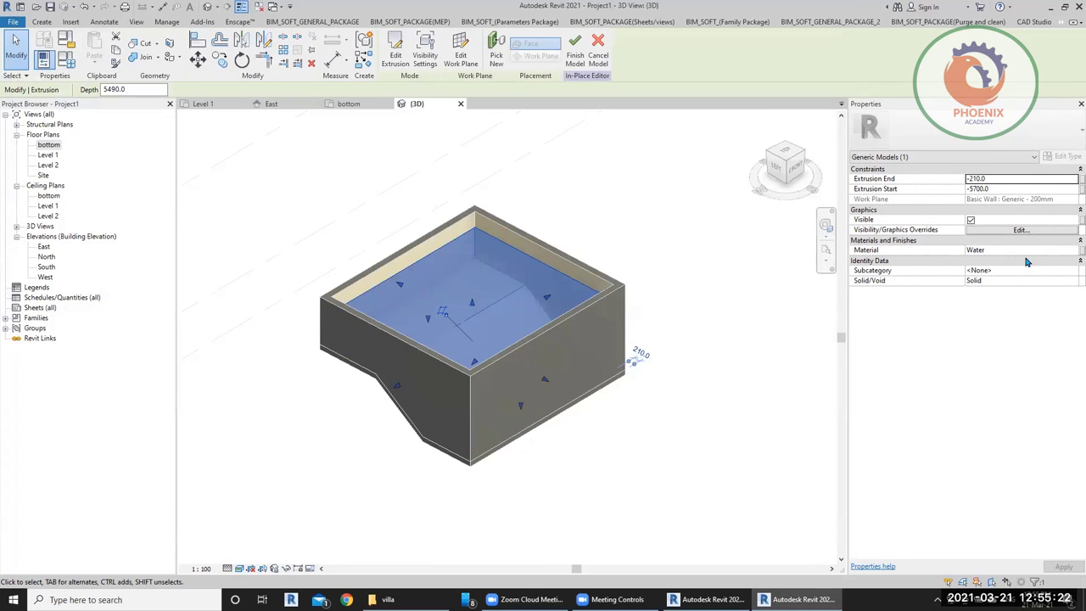
left_click(578, 65)
Step: Reopen the in-place model in edit mode and open the Water material assigned to its extrusion
left_click(526, 254)
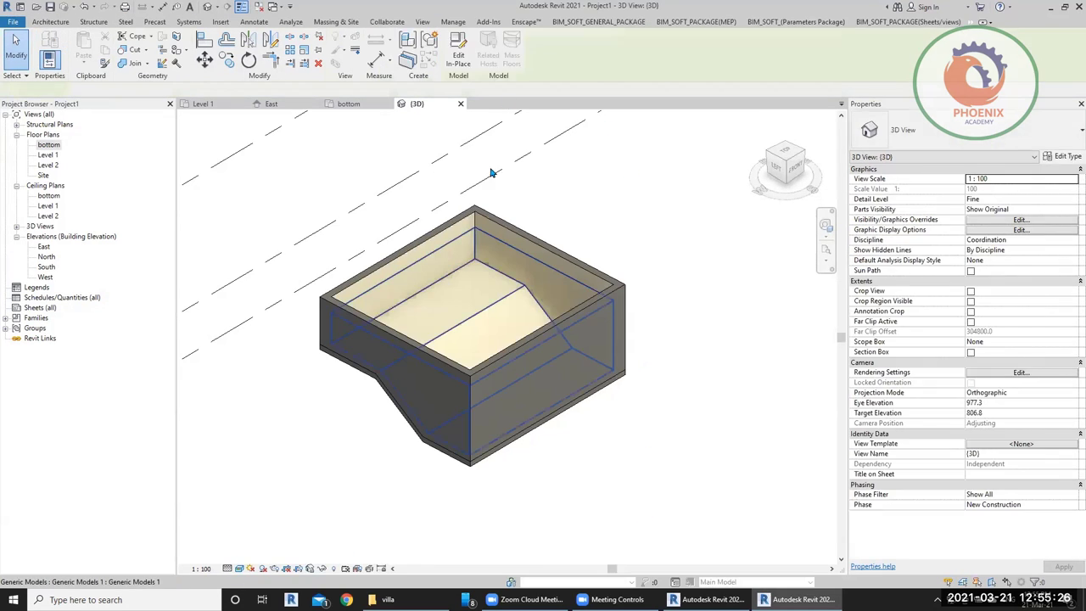
left_click(457, 54)
left_click(487, 306)
left_click(1018, 249)
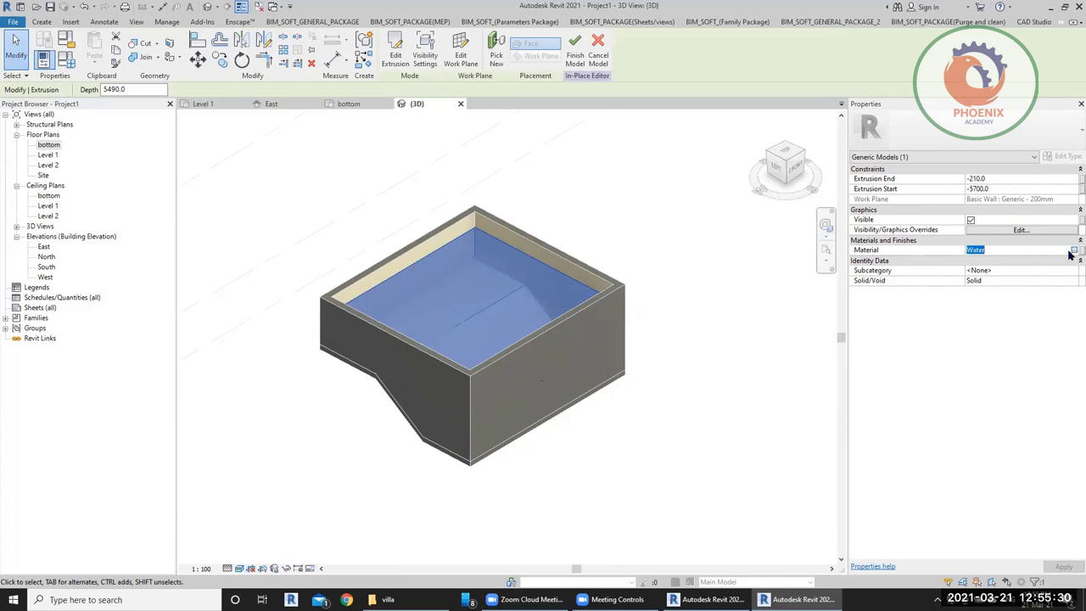
left_click(1072, 249)
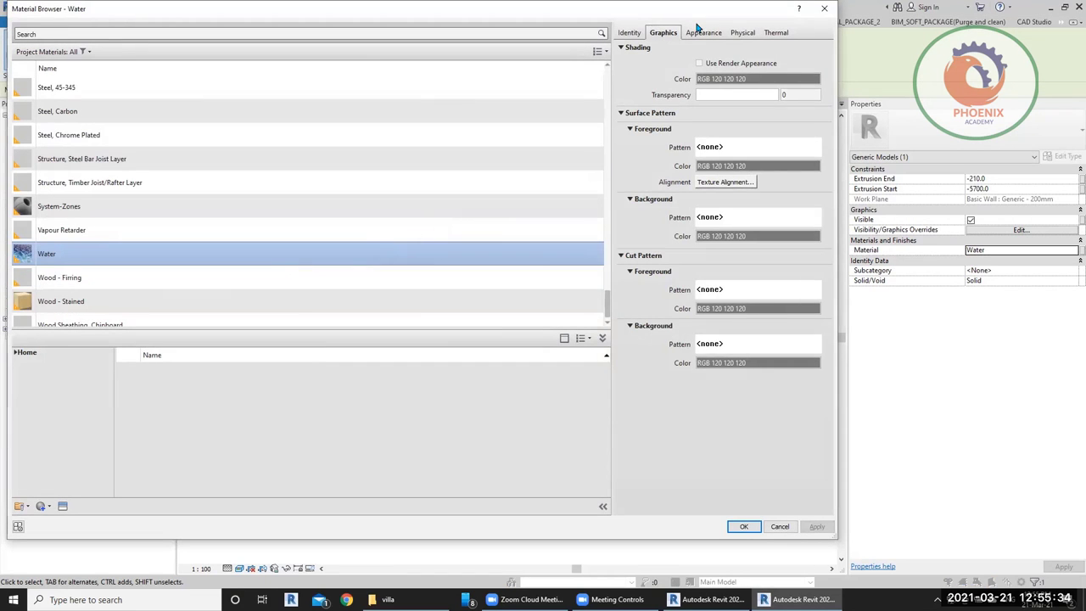
Step: In the Water material's appearance, set the wave height to 2.20 and the colour to Algae/Green after trying Generic Reflecting Pool
left_click(700, 32)
left_click_drag(703, 209, 732, 209)
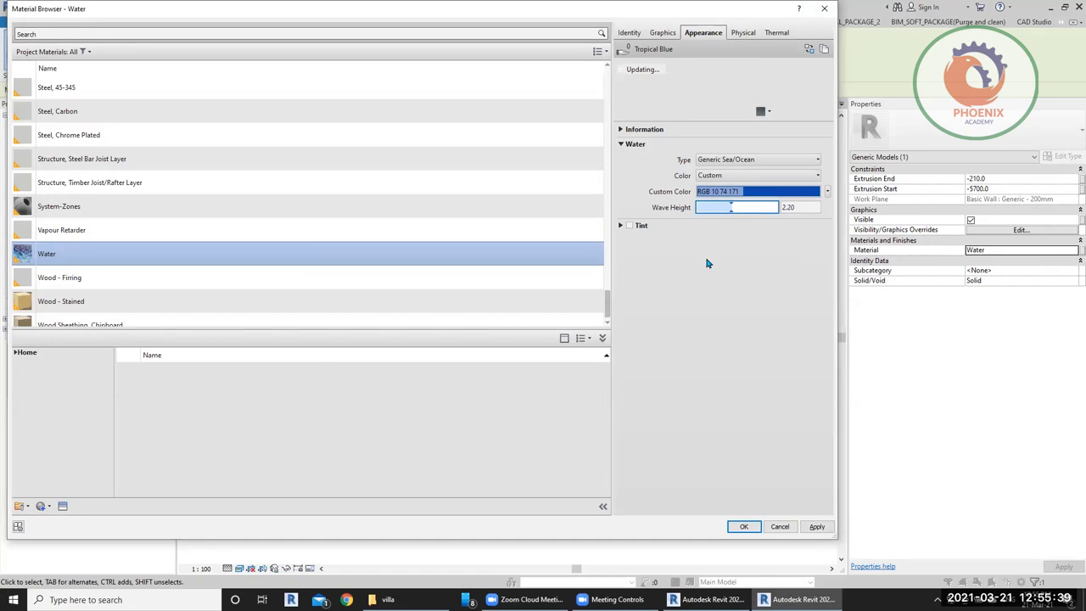
left_click(787, 175)
left_click(795, 225)
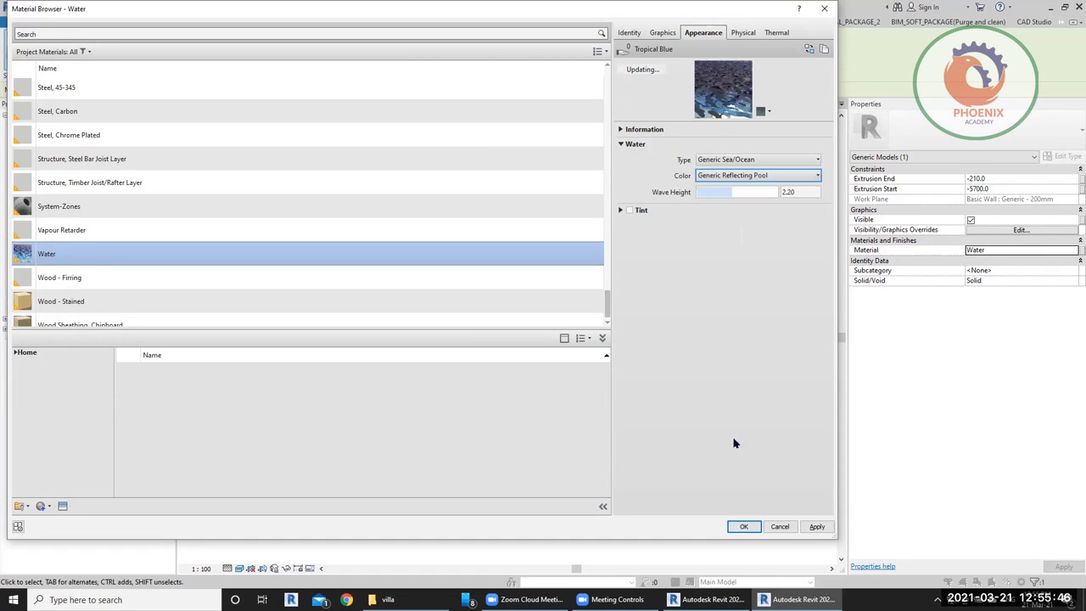
left_click(791, 176)
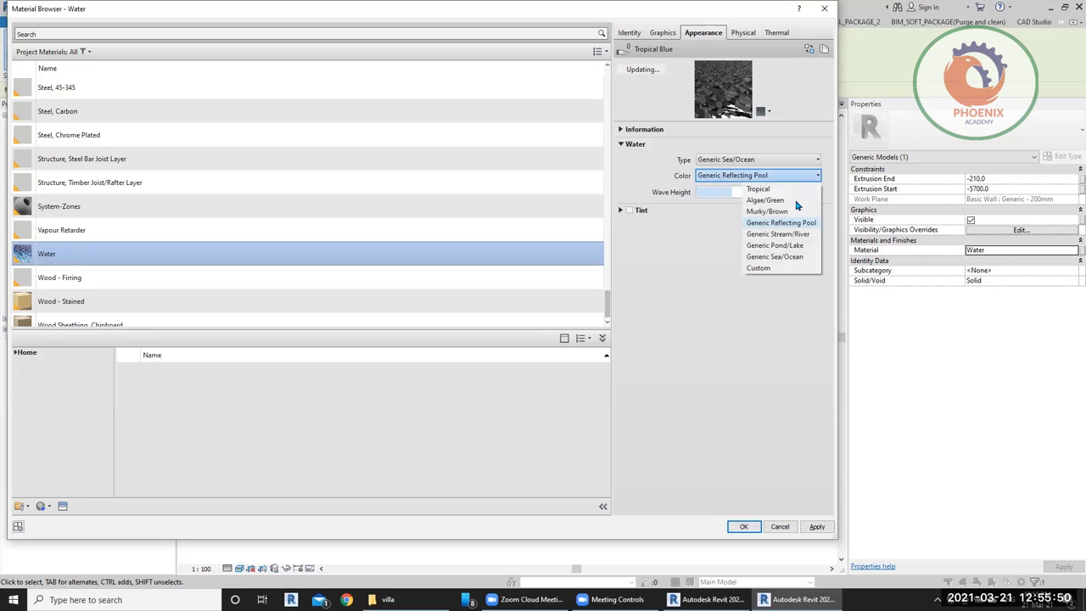
left_click(793, 205)
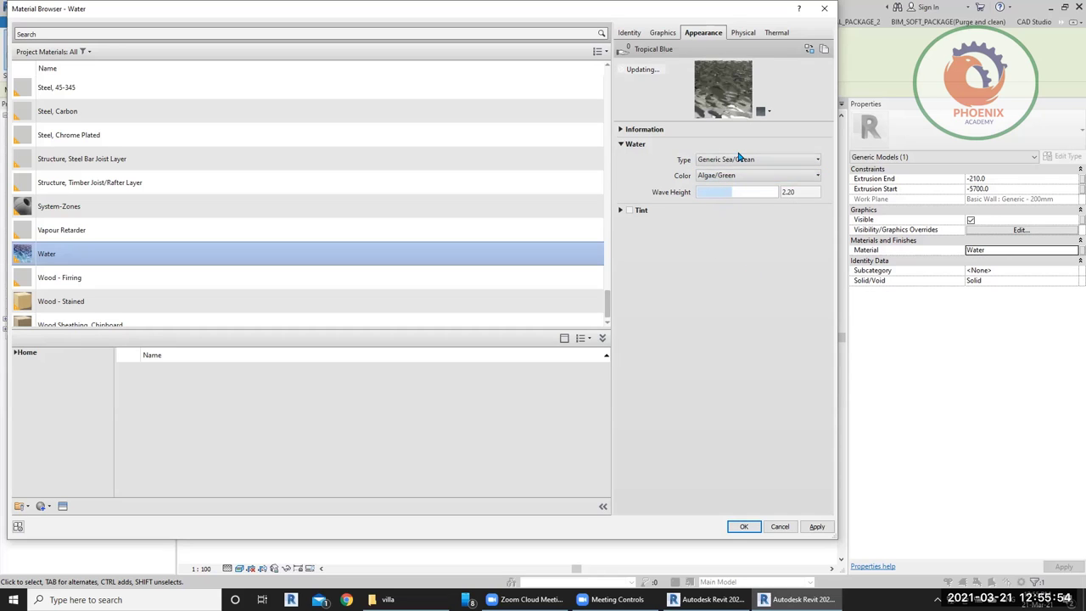
Step: Set the water appearance type to Generic Reflecting Pool, accept the material and finish the in-place model
left_click(743, 160)
left_click(809, 186)
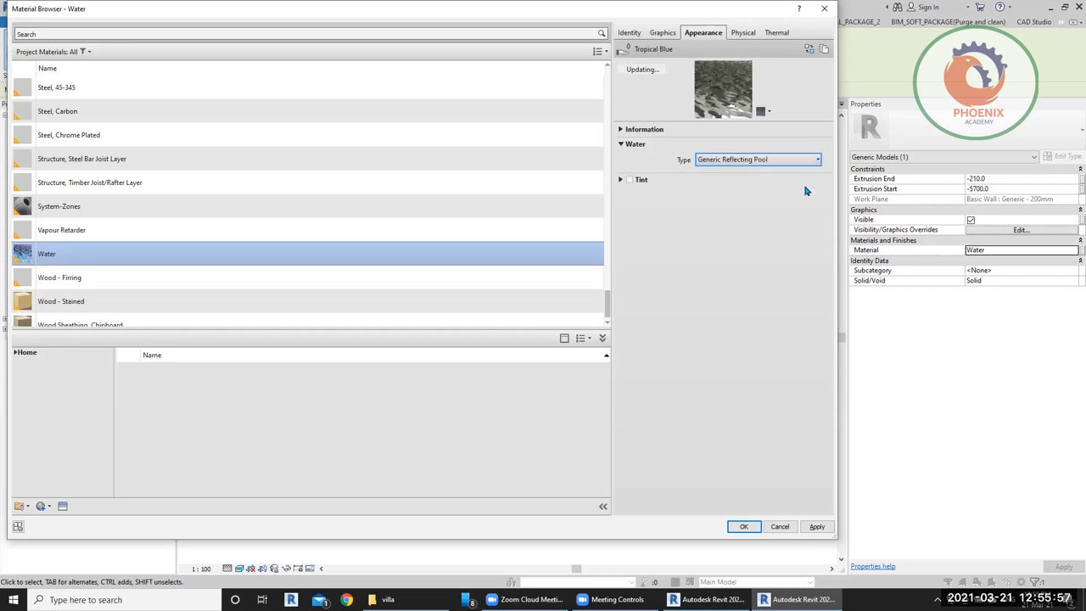
left_click(740, 526)
left_click(505, 384)
scroll(426, 290, "up", 2)
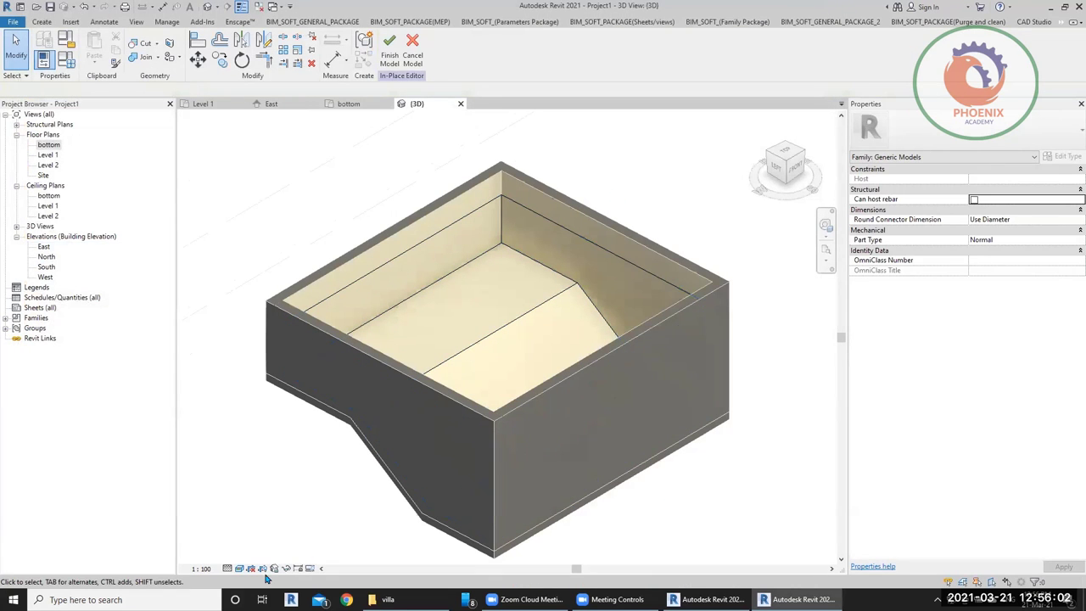
left_click(389, 49)
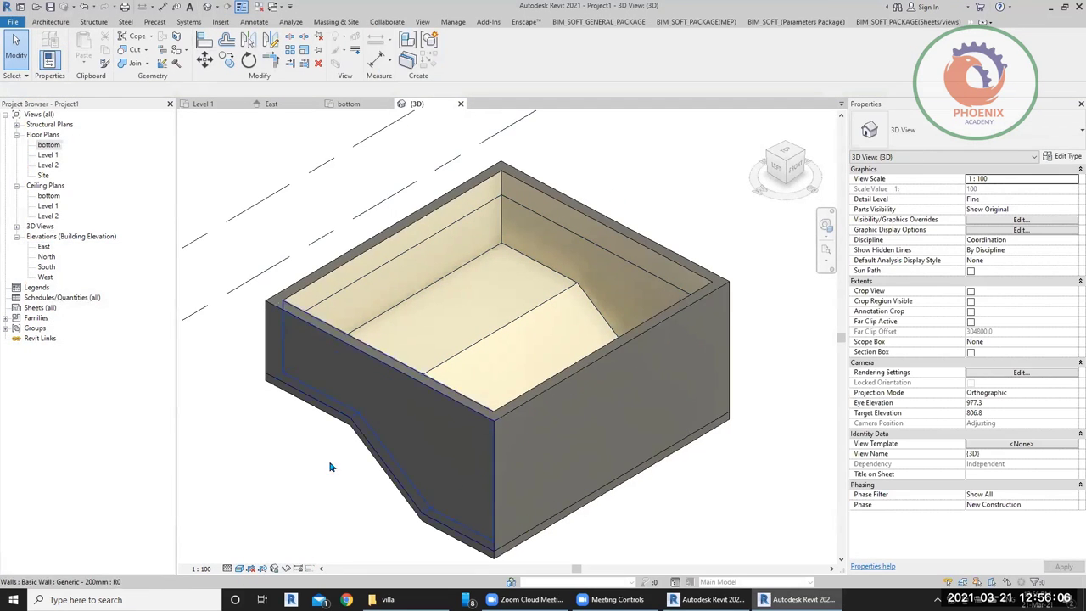
Step: Render the {3D} view of the pool at Draft quality, and close the rendering settings
left_click(592, 247)
left_click(642, 153)
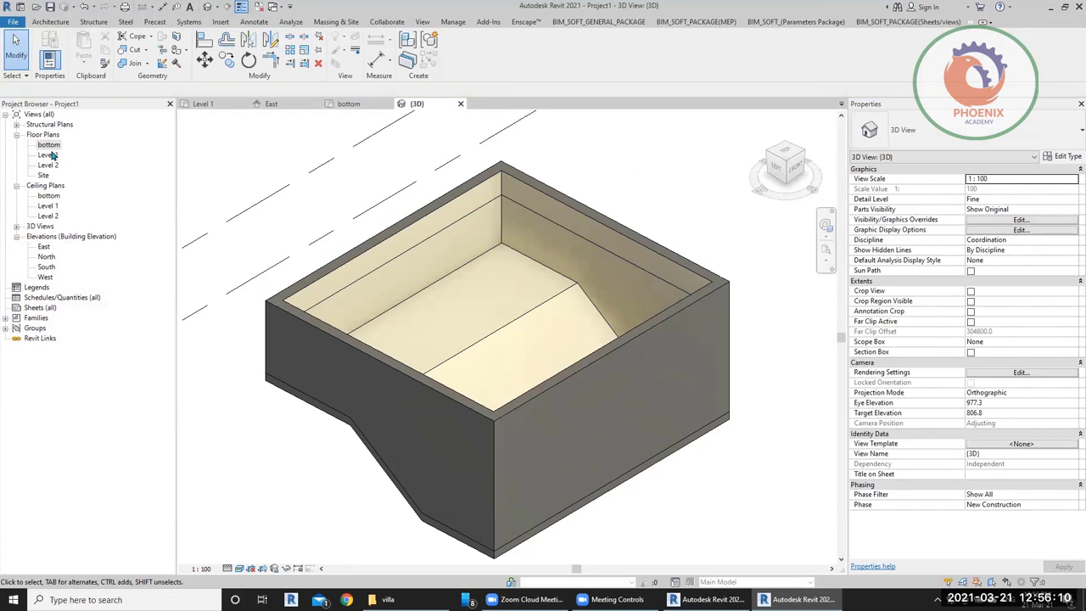
double_click(50, 147)
double_click(41, 227)
double_click(44, 237)
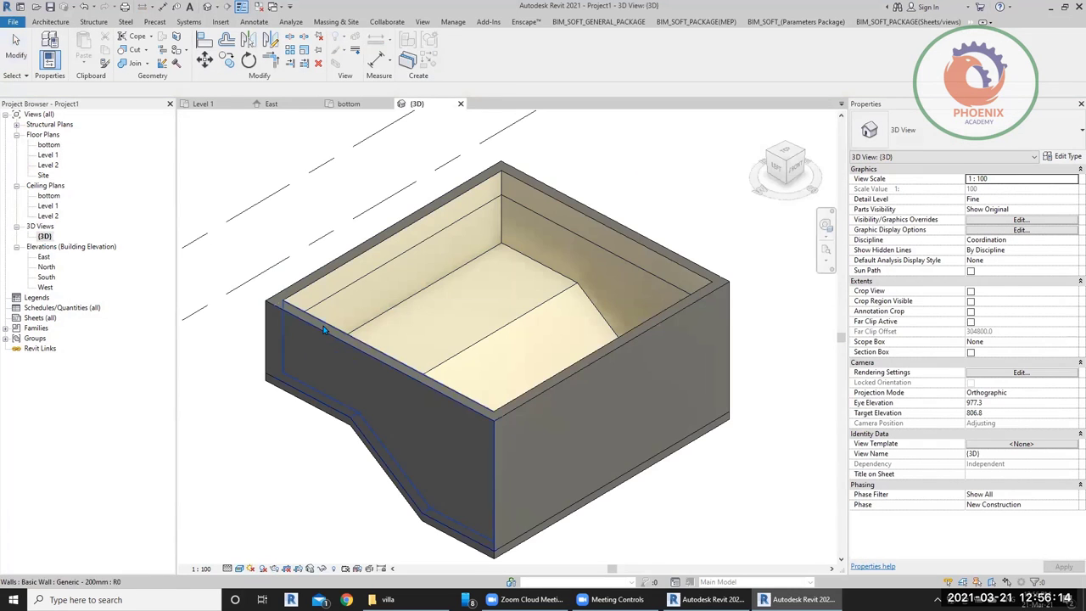
left_click(275, 562)
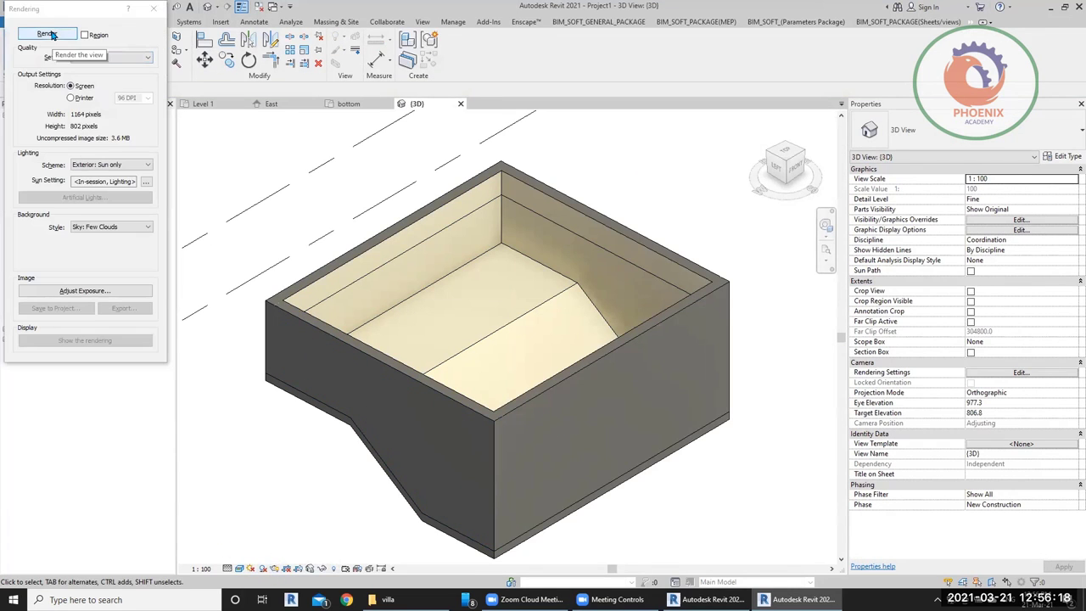
left_click(49, 34)
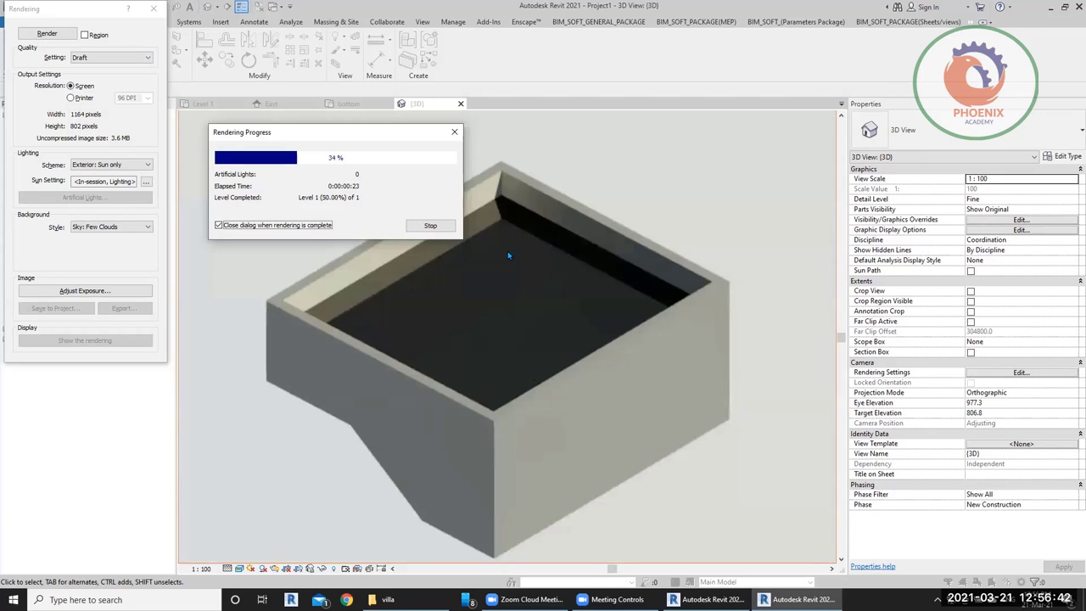
left_click(154, 9)
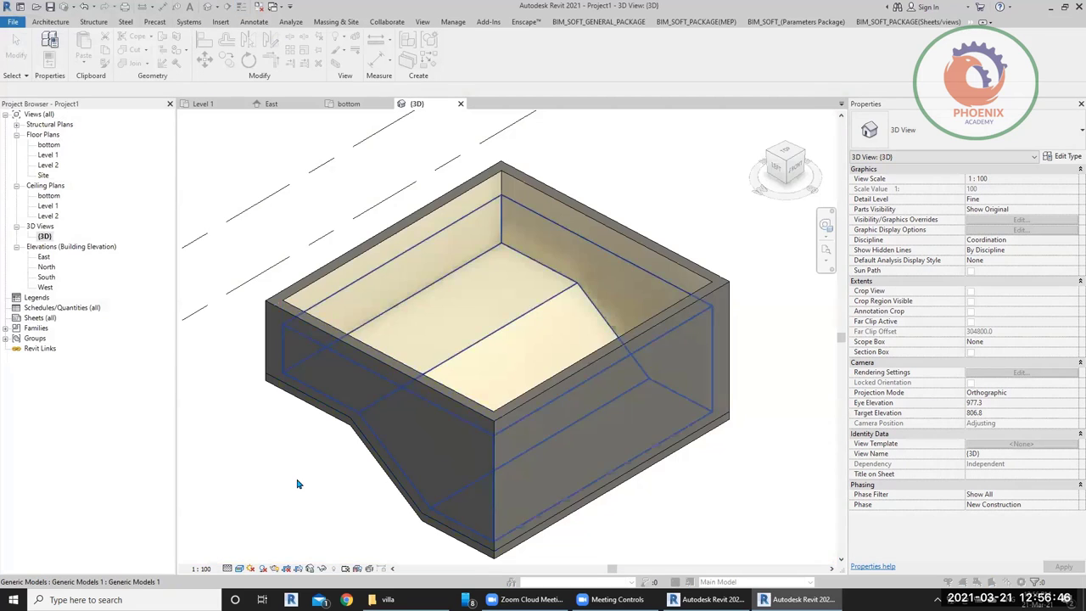
Step: Start the Enscape live rendering of the {3D} view
left_click(594, 305)
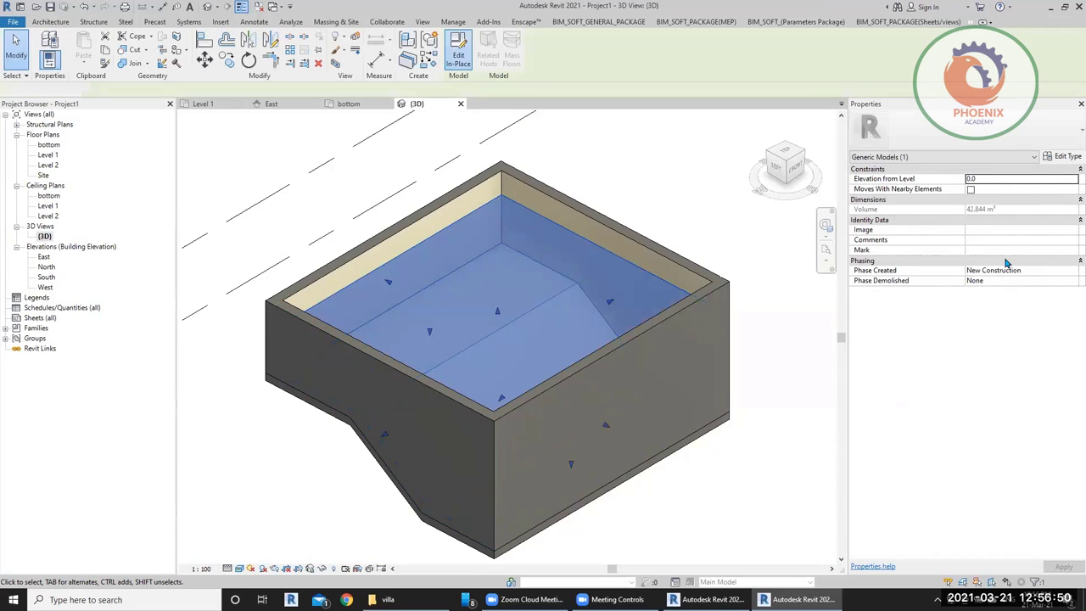
left_click(592, 191)
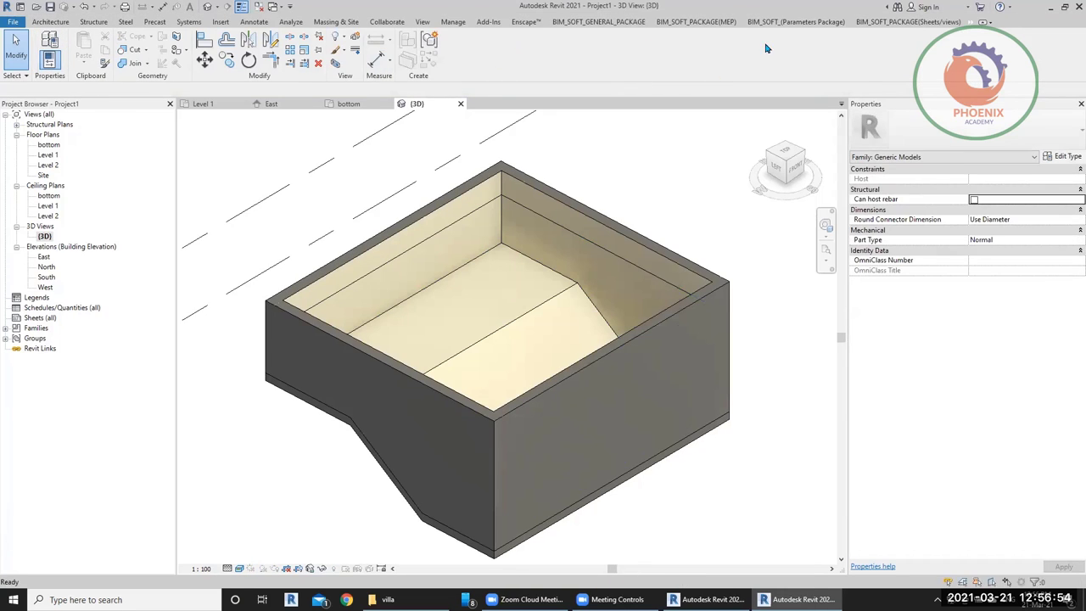
left_click(524, 22)
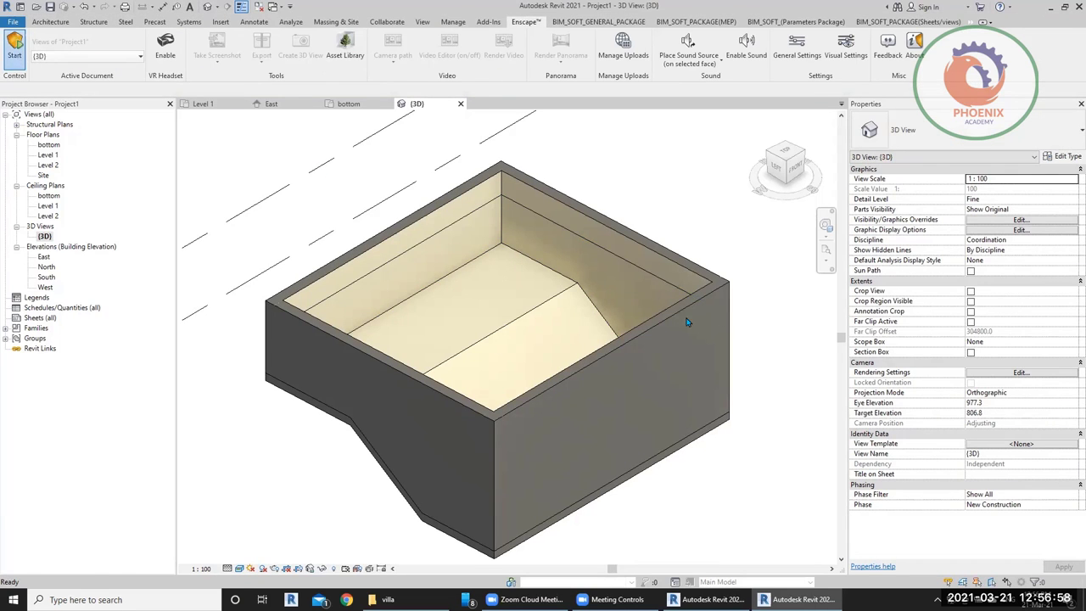
left_click(373, 181)
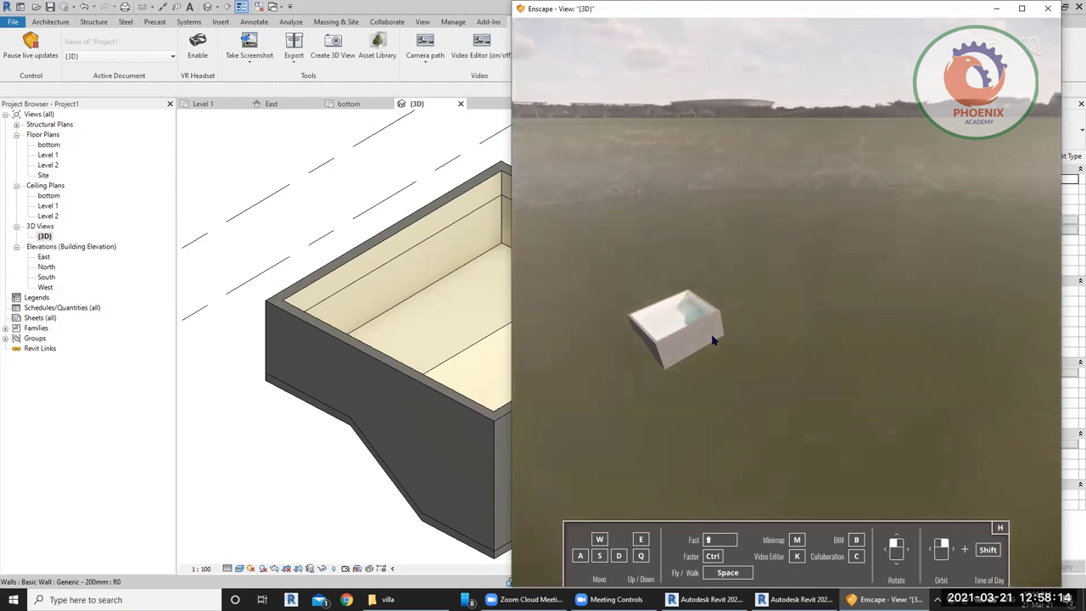
Step: Fly down into the pool in the Enscape window and examine the water surface and its reflections from several directions
scroll(668, 336, "up", 5)
left_click_drag(642, 332, 576, 395)
scroll(577, 394, "up", 8)
left_click_drag(606, 349, 757, 370)
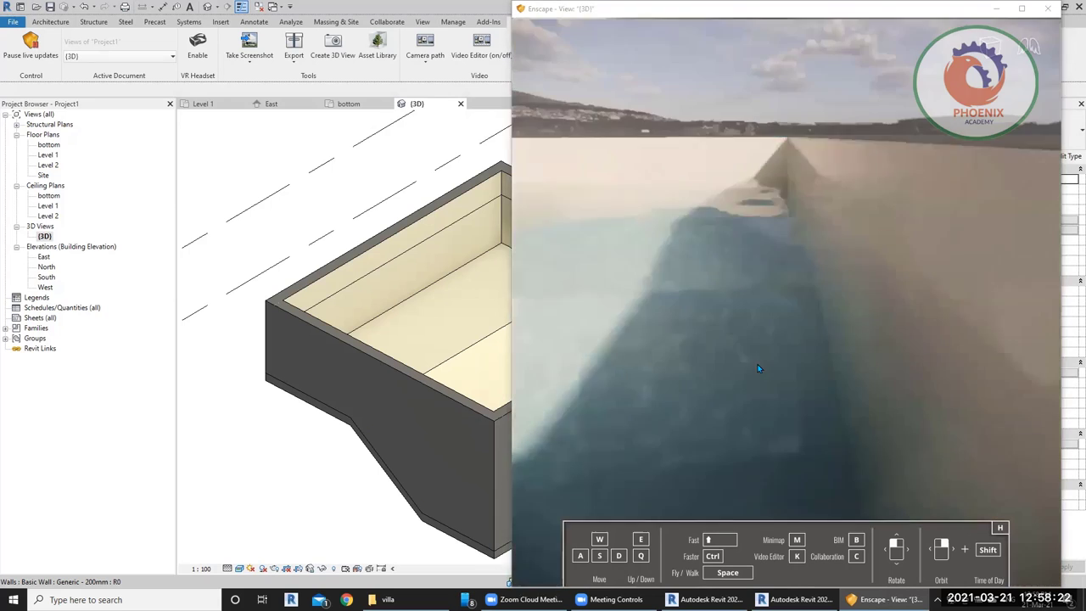
scroll(758, 370, "up", 6)
left_click_drag(737, 323, 751, 242)
scroll(813, 353, "up", 6)
scroll(813, 351, "down", 5)
scroll(750, 244, "down", 5)
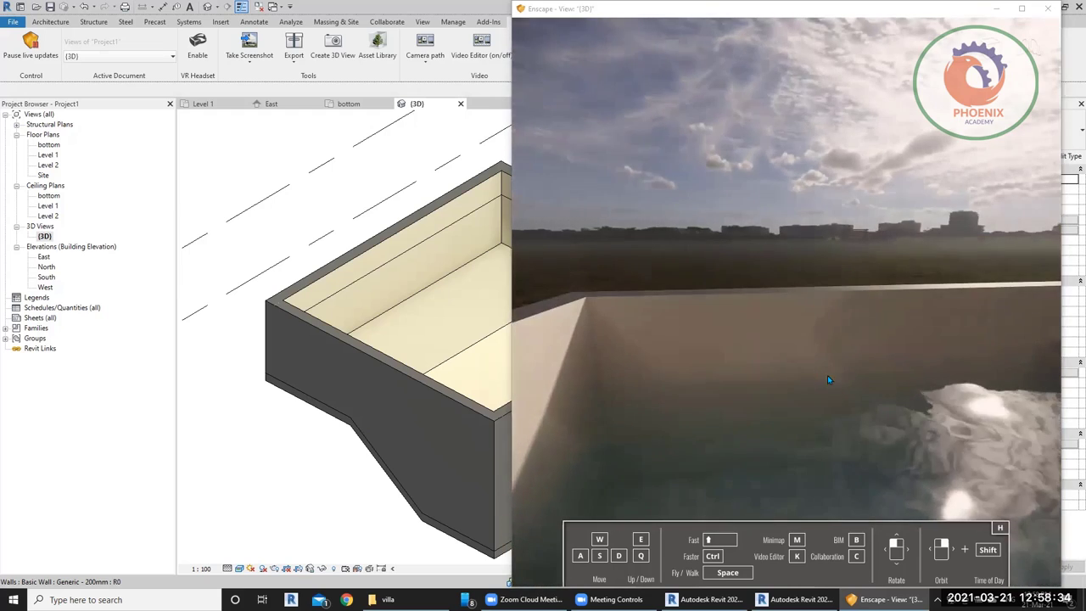
left_click_drag(828, 377, 858, 359)
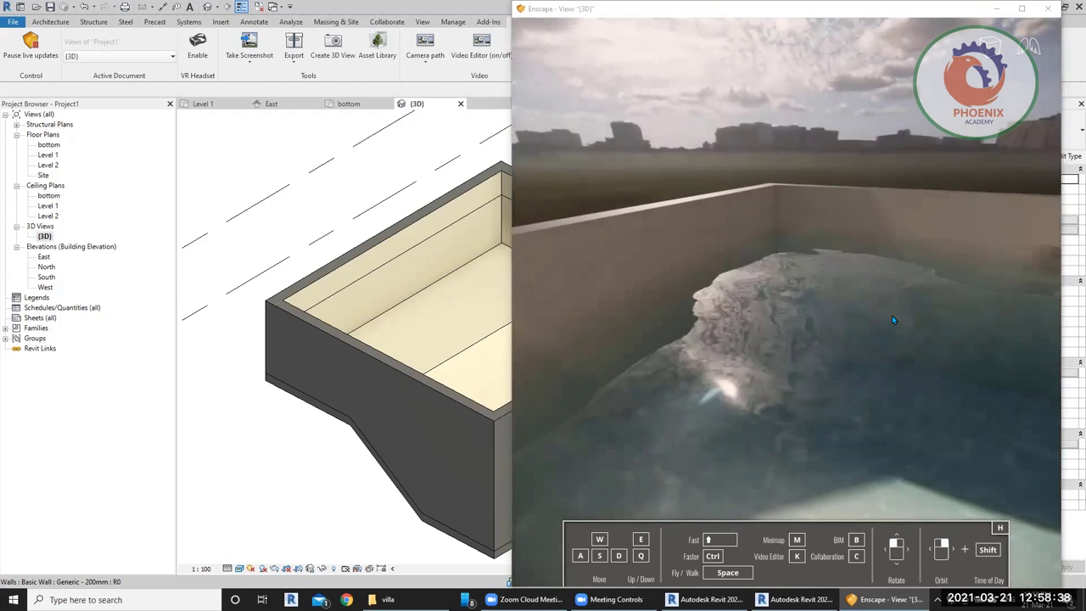
mouse_move(865, 321)
right_mouse_down("shift")
mouse_move(901, 320)
mouse_move(879, 321)
right_mouse_up("shift")
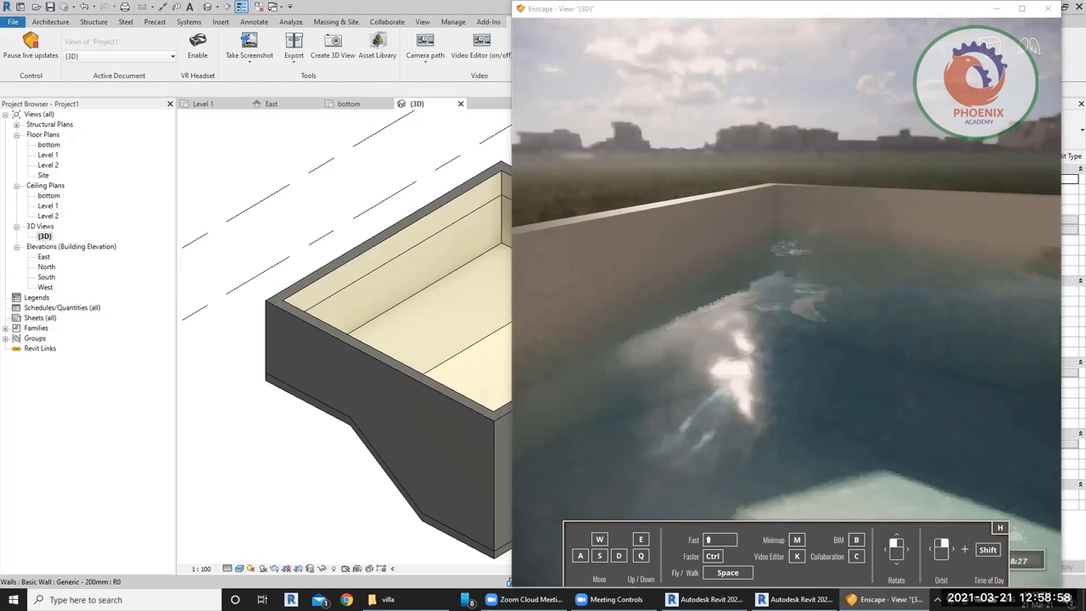
right_click_drag(862, 304, 868, 304, "shift")
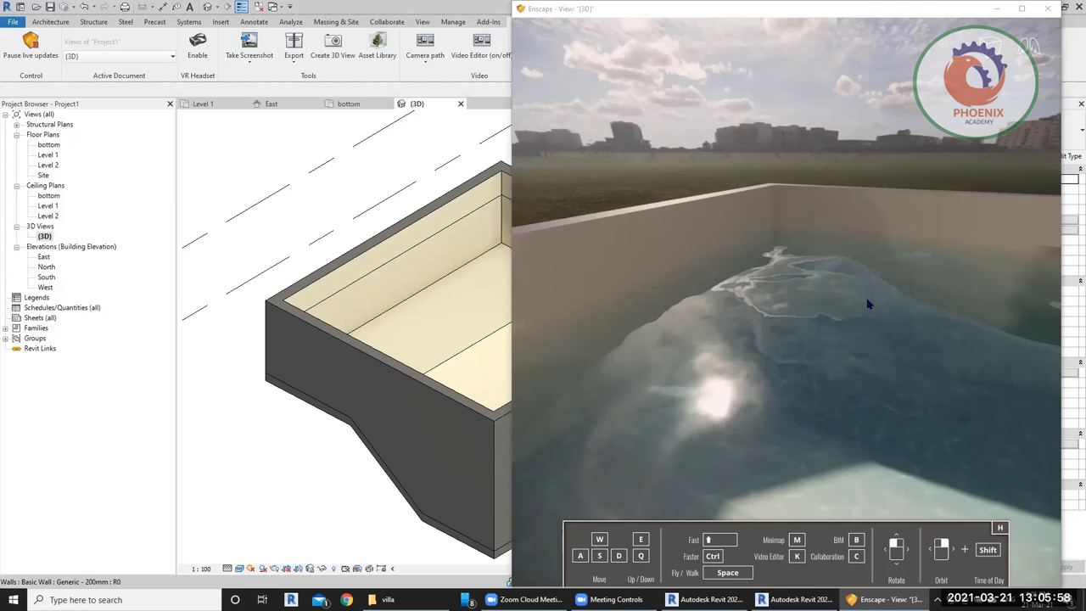
Step: Switch to Revit, choose a visual style for the 3D view of the pool, and return to the Enscape window
left_click(316, 203)
scroll(313, 202, "down", 1)
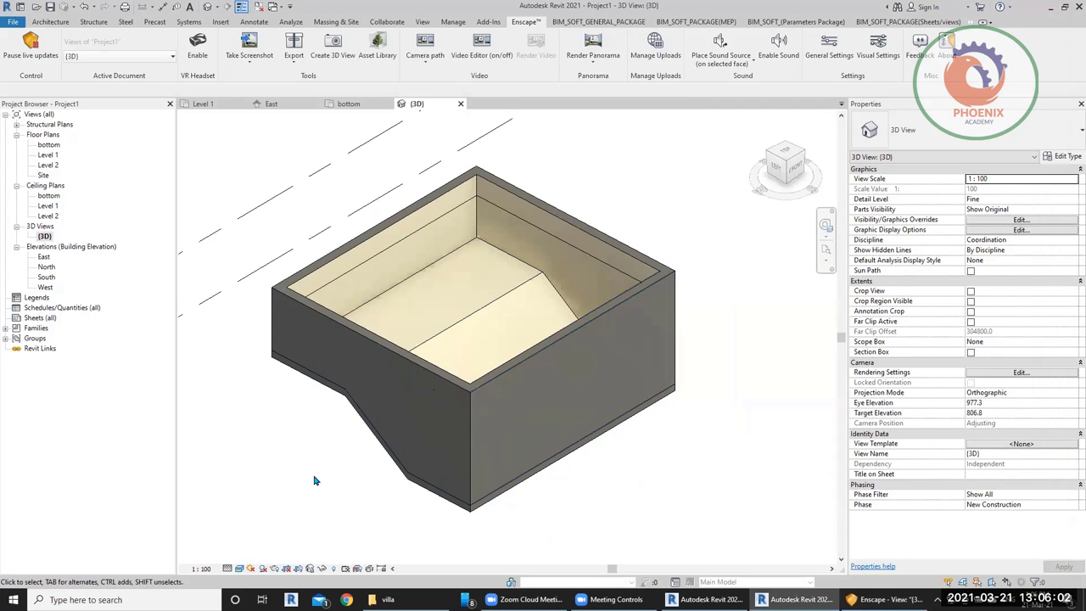
left_click(240, 569)
left_click(262, 557)
left_click(884, 599)
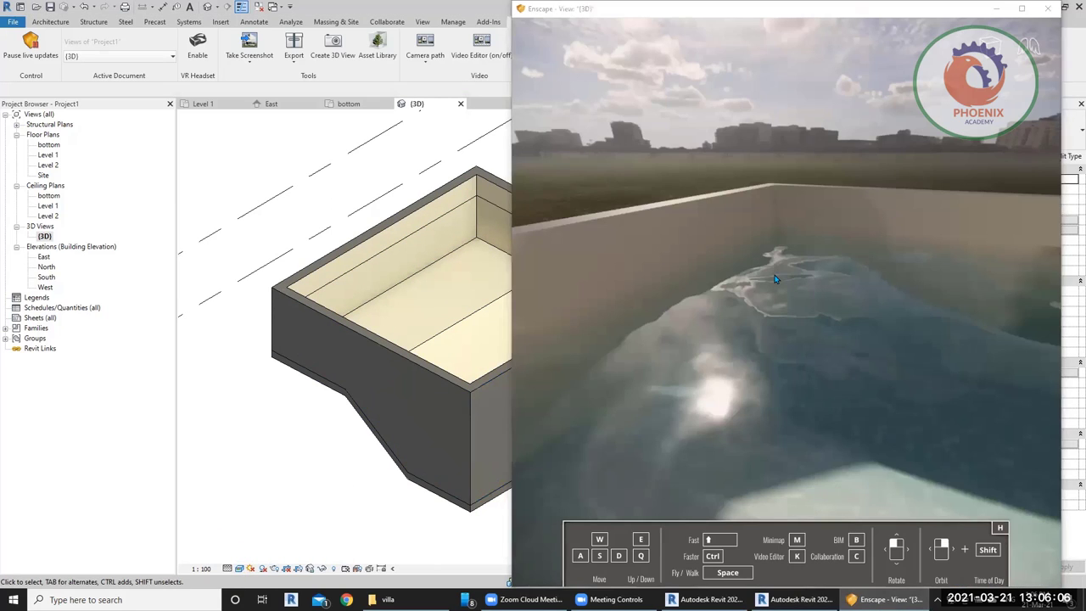
Step: Look down on the pool in Enscape and shift the time of day to examine the water under different sunlight
scroll(774, 279, "down", 5)
scroll(774, 279, "up", 2)
right_click_drag(774, 279, 786, 315)
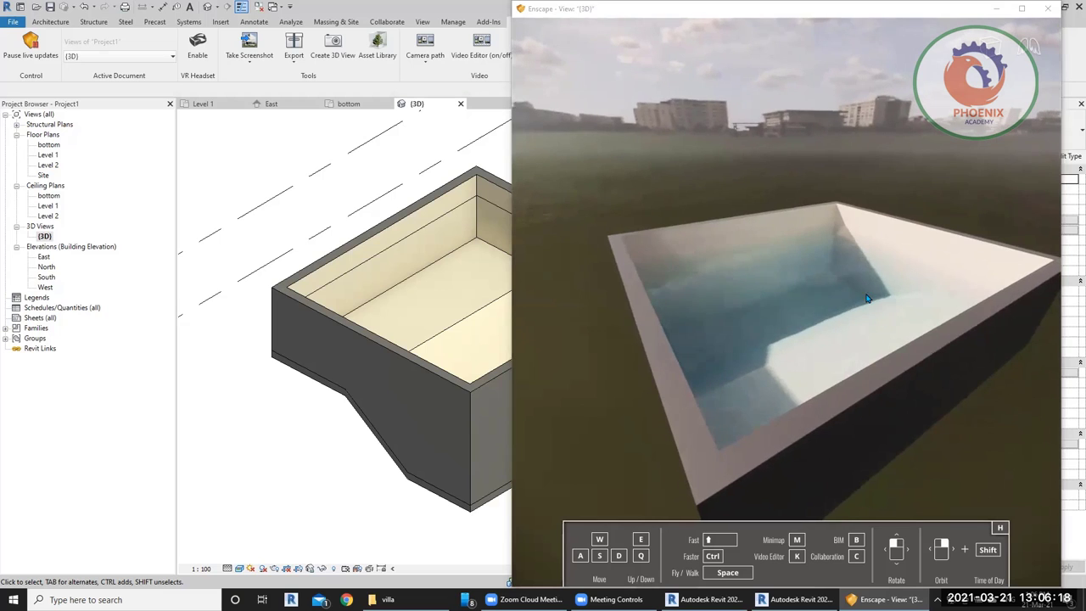
right_click_drag(900, 375, 918, 197, "shift")
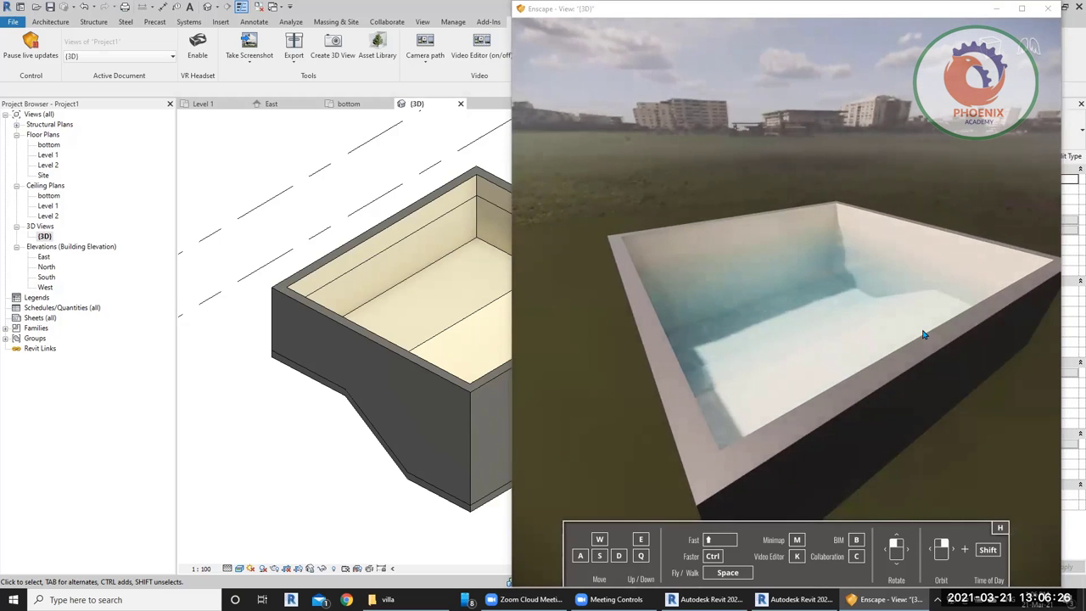
Step: Switch to Revit and open the bottom floor plan at the empty area beside the rectangular pool
left_click(390, 230)
middle_click_drag(390, 230, 760, 172, "shift")
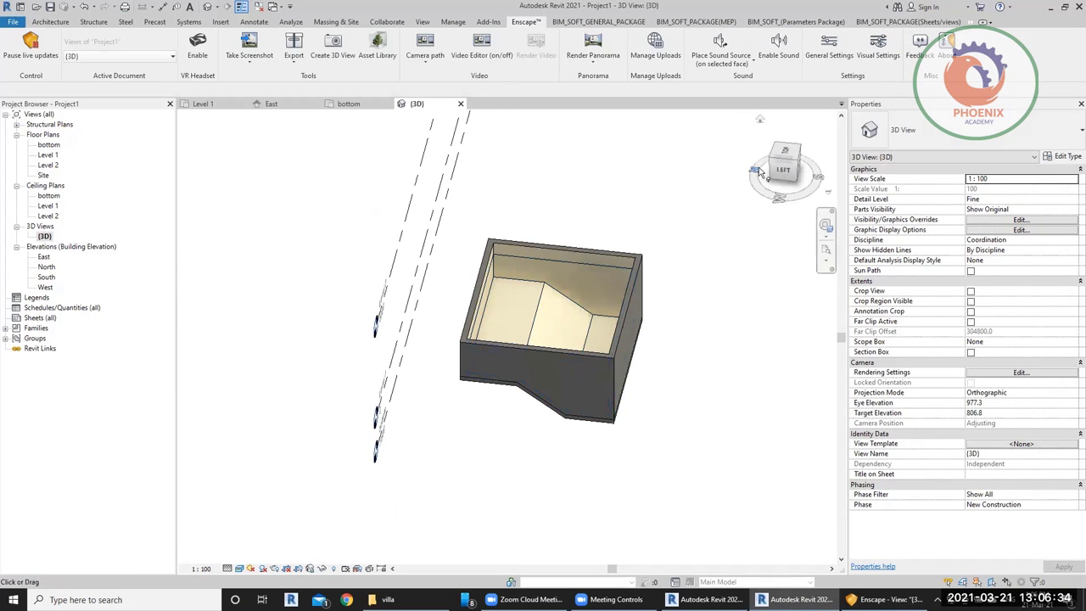
left_click(787, 153)
double_click(48, 145)
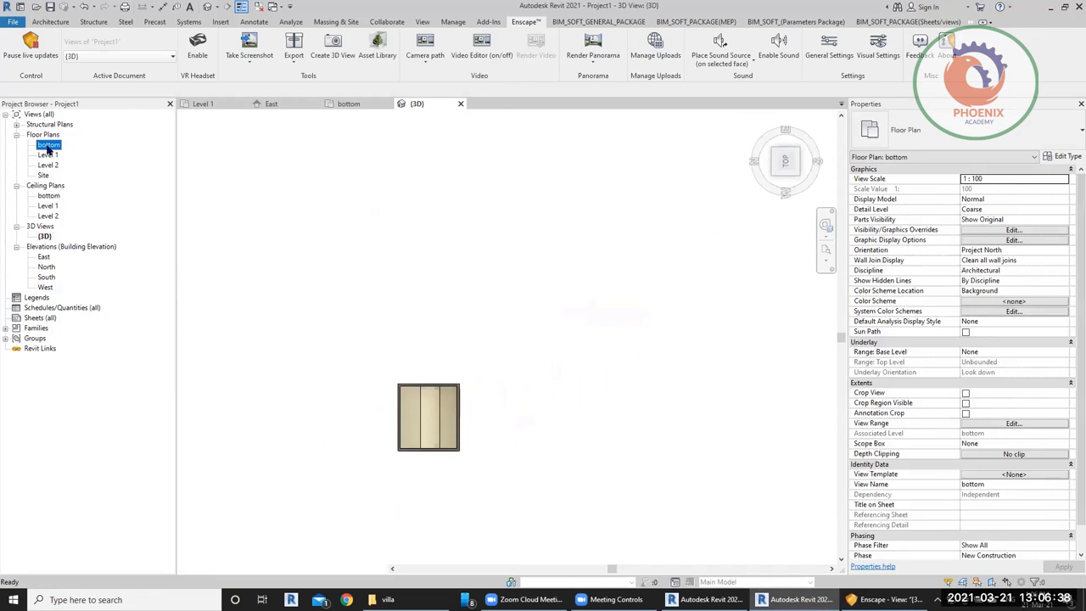
middle_click_drag(638, 241, 429, 250)
Step: Start an architectural wall with start-end-radius arcs and draw a first curved wall of about 1600 mm radius beside the rectangular pool
left_click(53, 23)
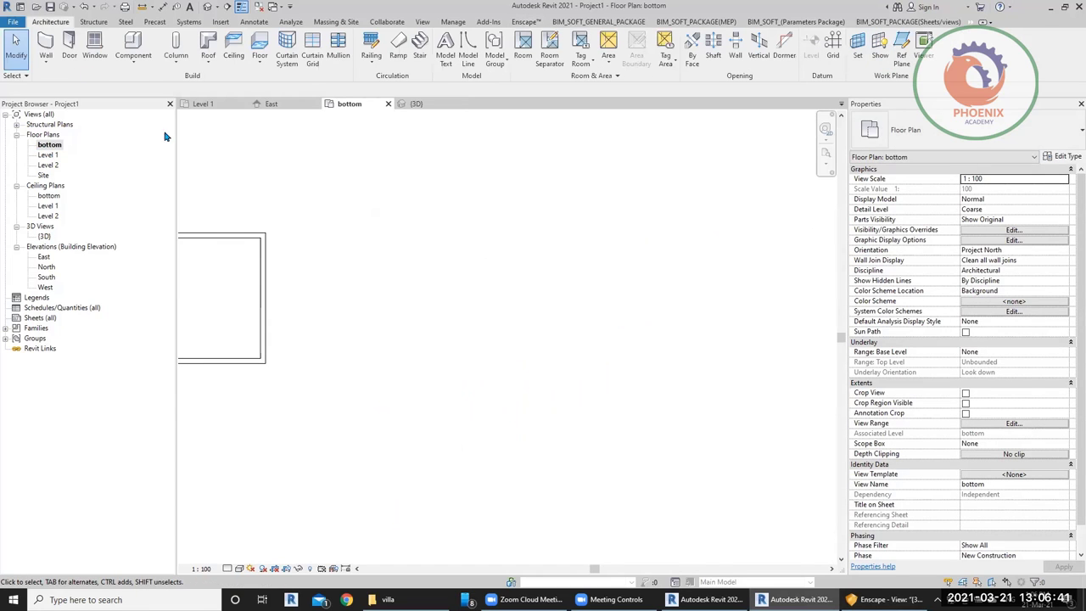
left_click(260, 61)
left_click(47, 63)
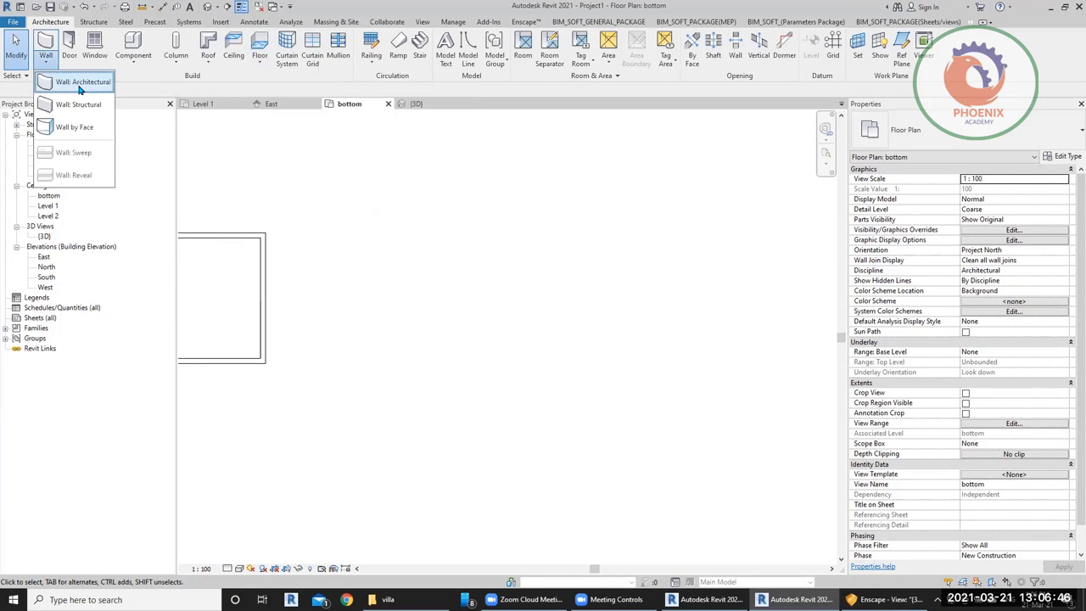
left_click(80, 86)
key("w")
key("a")
left_click(451, 49)
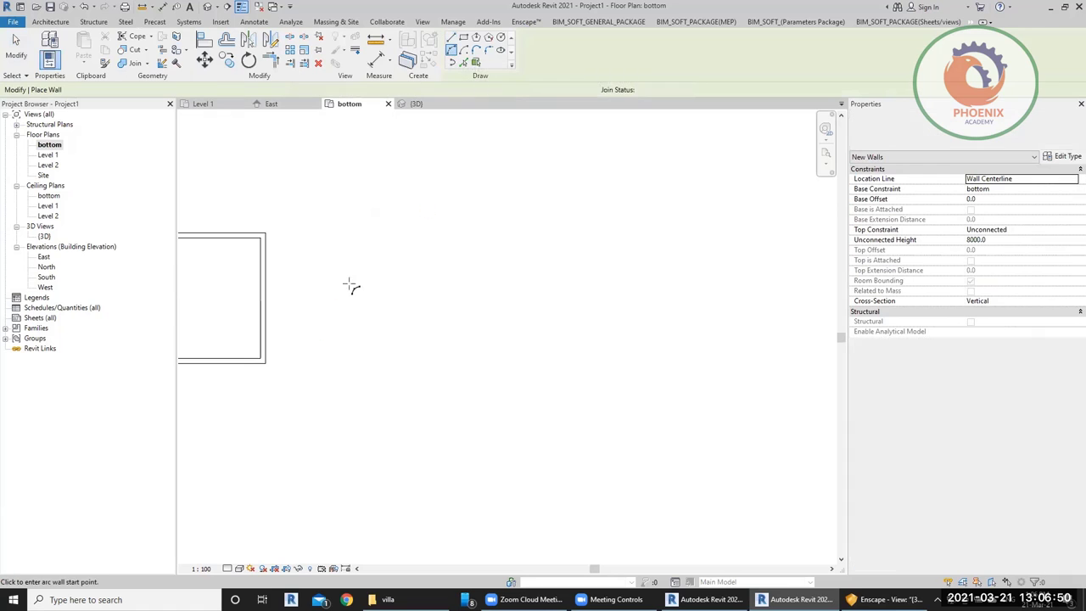
left_click(383, 280)
left_click(415, 222)
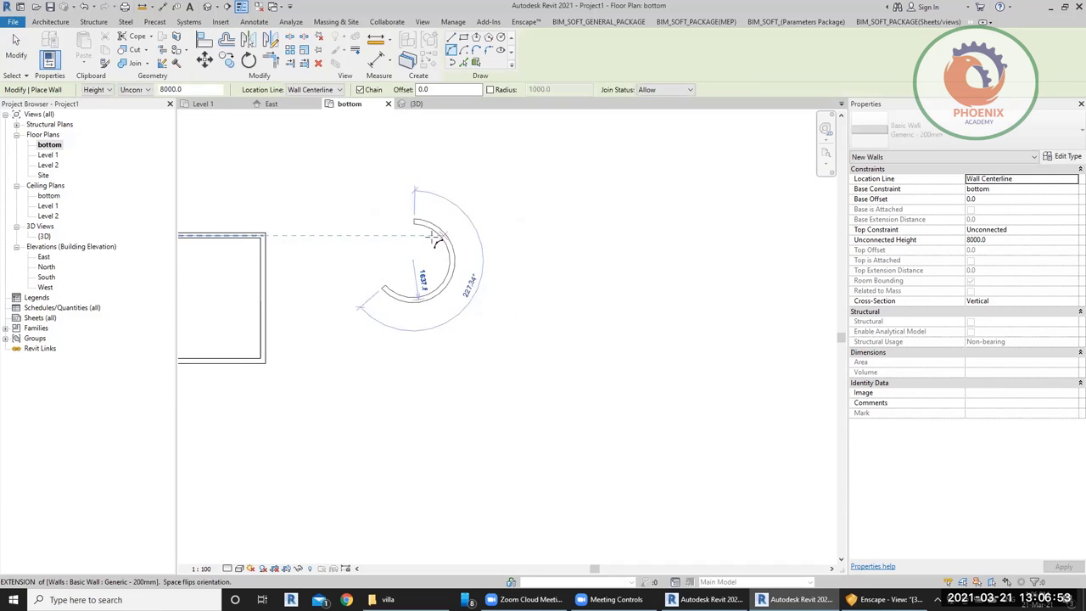
left_click(383, 238)
Step: Continue the wall chain with an upper arc of about 4700 mm radius and a right-hand arc of about 2400 mm radius
left_click(500, 222)
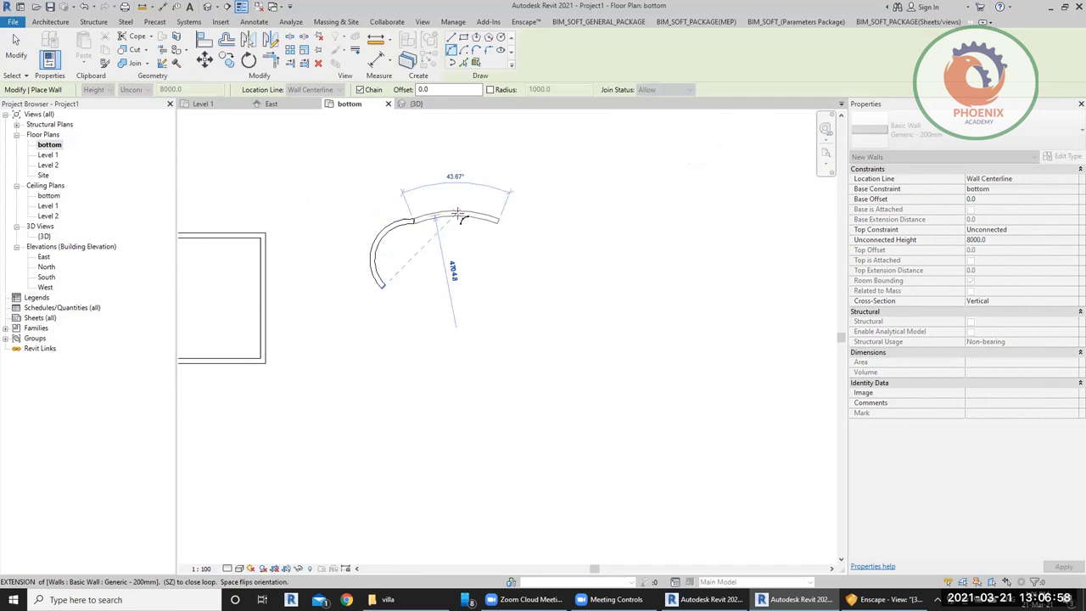
scroll(463, 214, "up", 1)
left_click(461, 213)
left_click(582, 304)
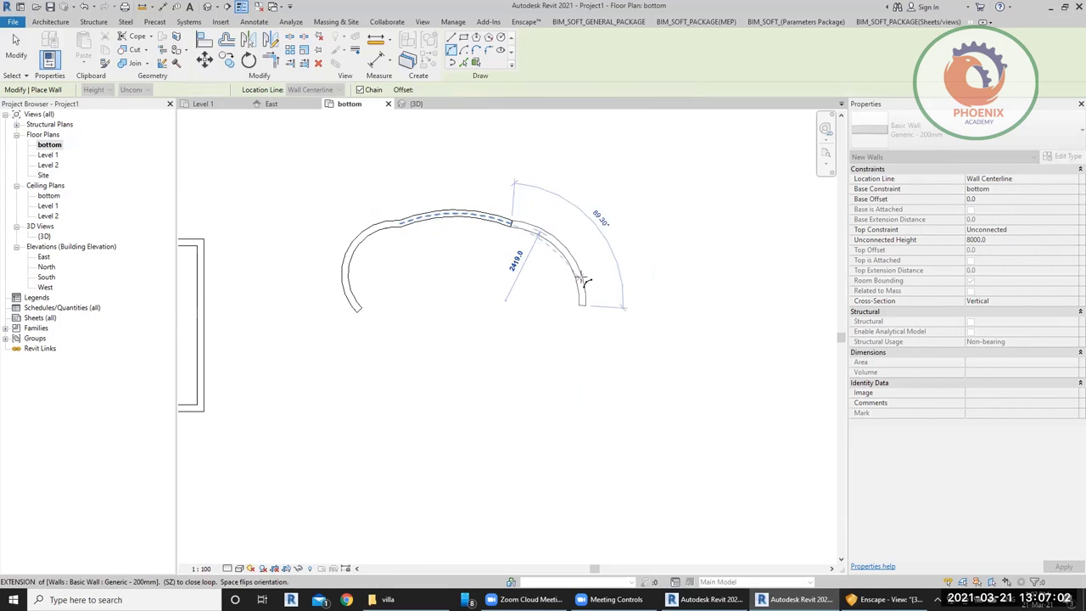
left_click(585, 281)
Step: Close the wall loop with two more arcs along the lower side, ending at the first wall's start point
left_click(458, 372)
left_click(358, 305)
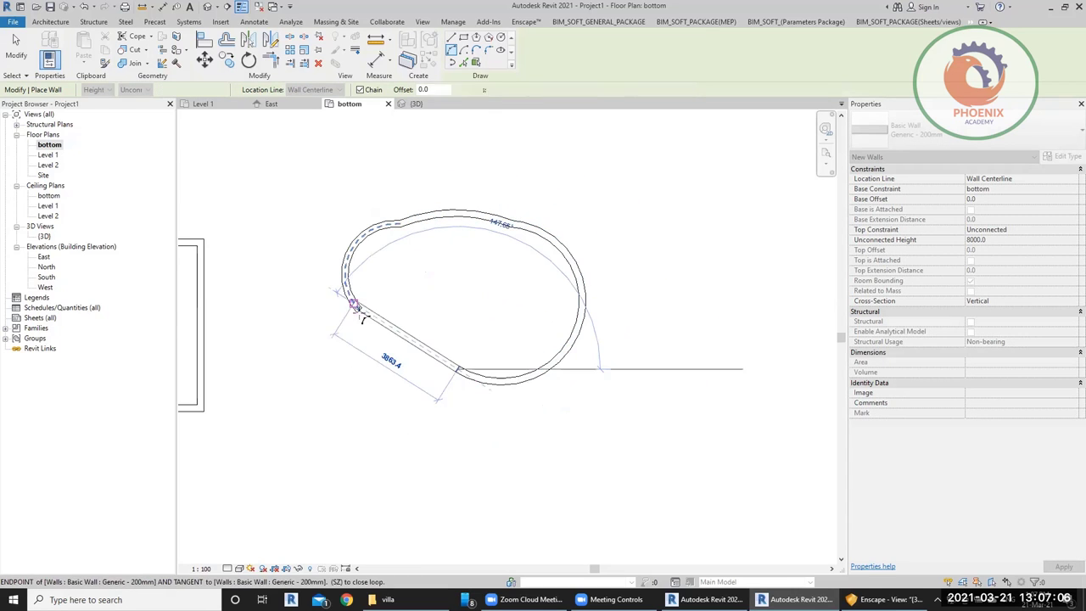
scroll(361, 304, "up", 8)
left_click(369, 282)
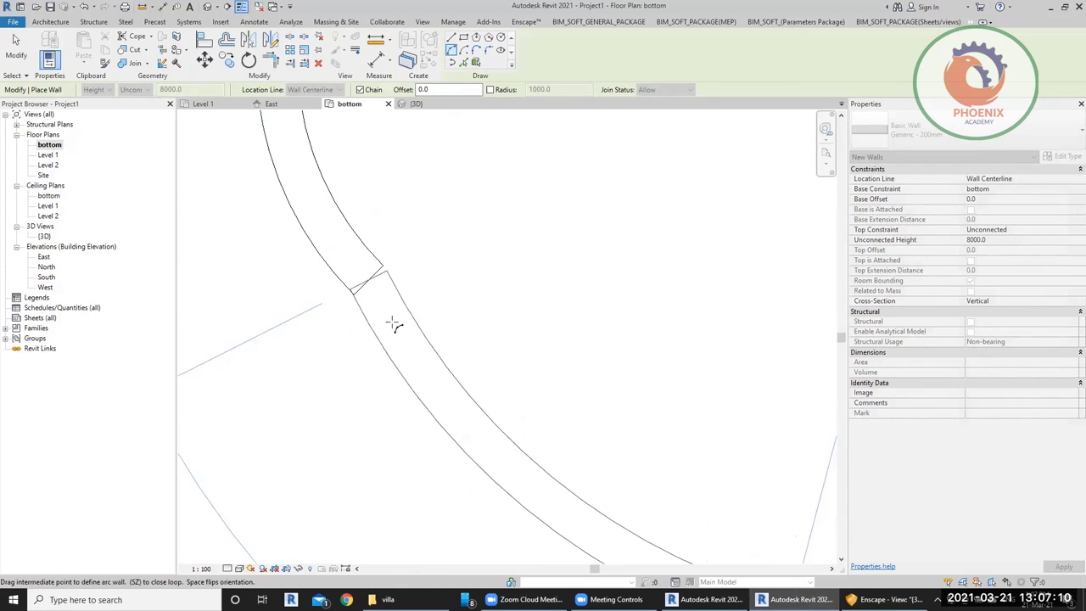
left_click(389, 325)
scroll(363, 320, "down", 5)
scroll(429, 272, "down", 3)
key("Escape")
key("Escape")
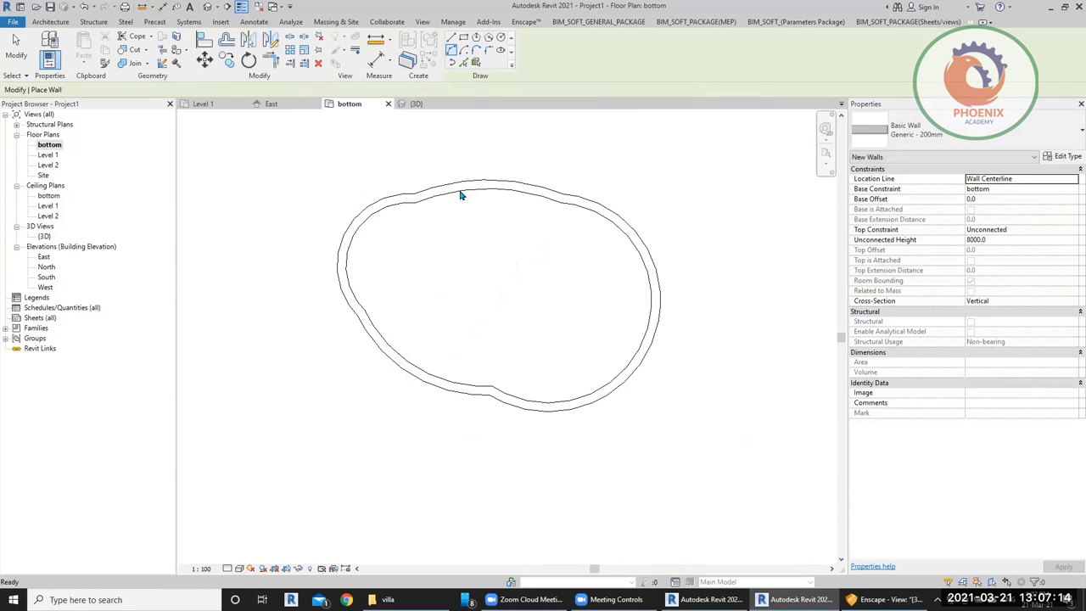
Step: Reshape the upper middle curved wall into a deeper outward bulge
left_click(493, 176)
left_click_drag(489, 185, 490, 157)
left_click(560, 164)
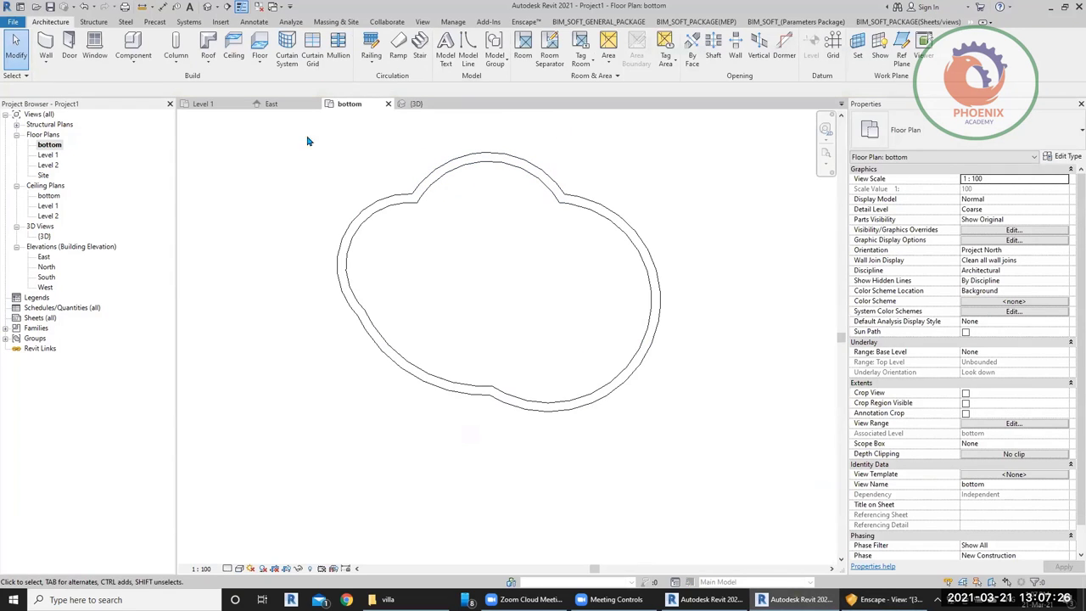
Step: Create a Generic 150mm architectural floor on the bottom level, picking all the curved walls as its boundary
left_click(260, 66)
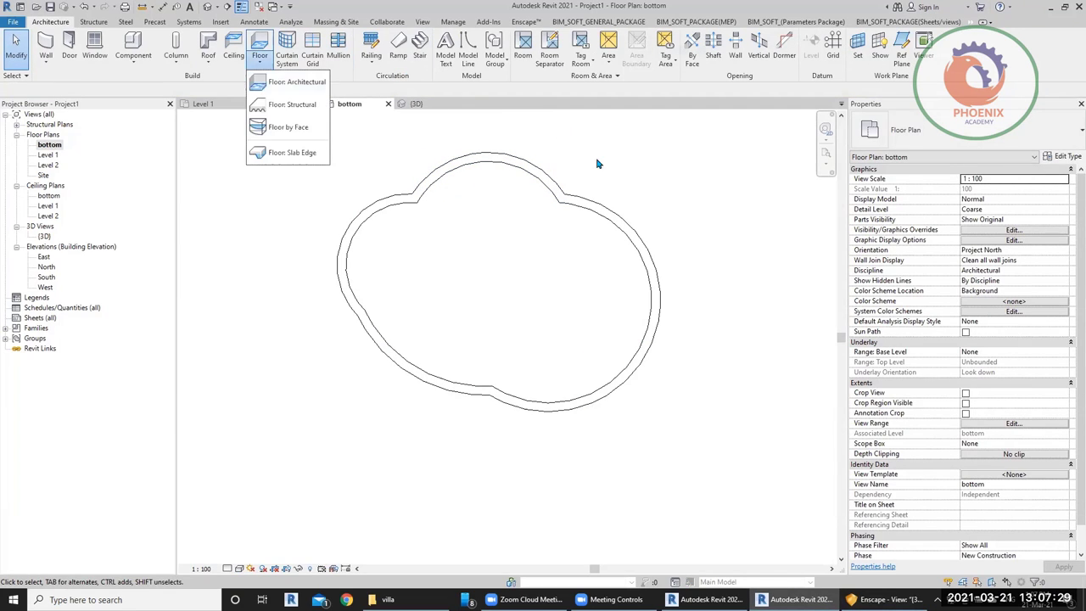
left_click(311, 83)
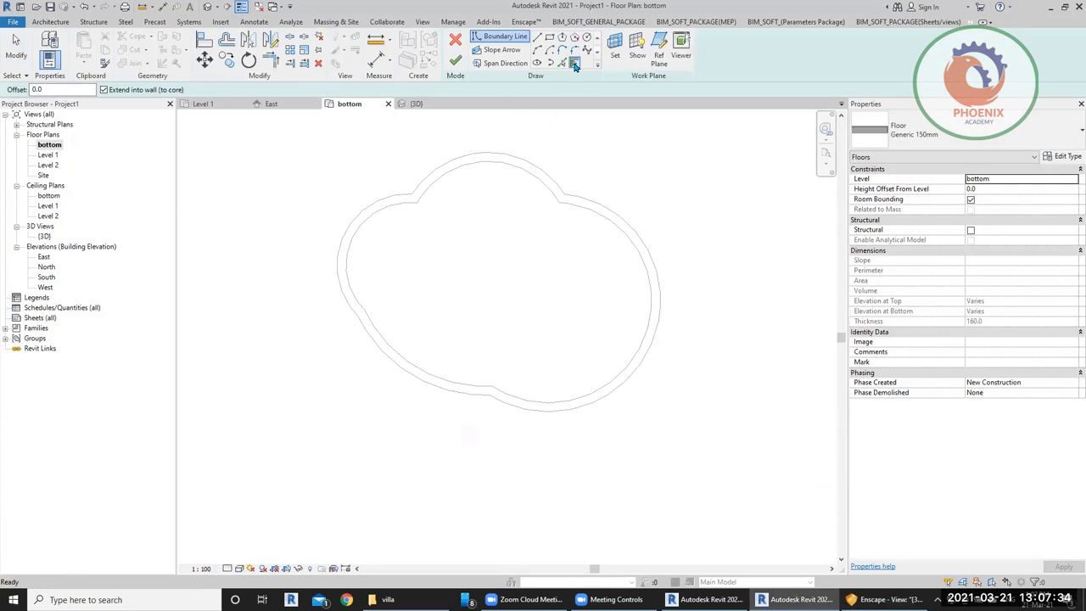
left_click(536, 183)
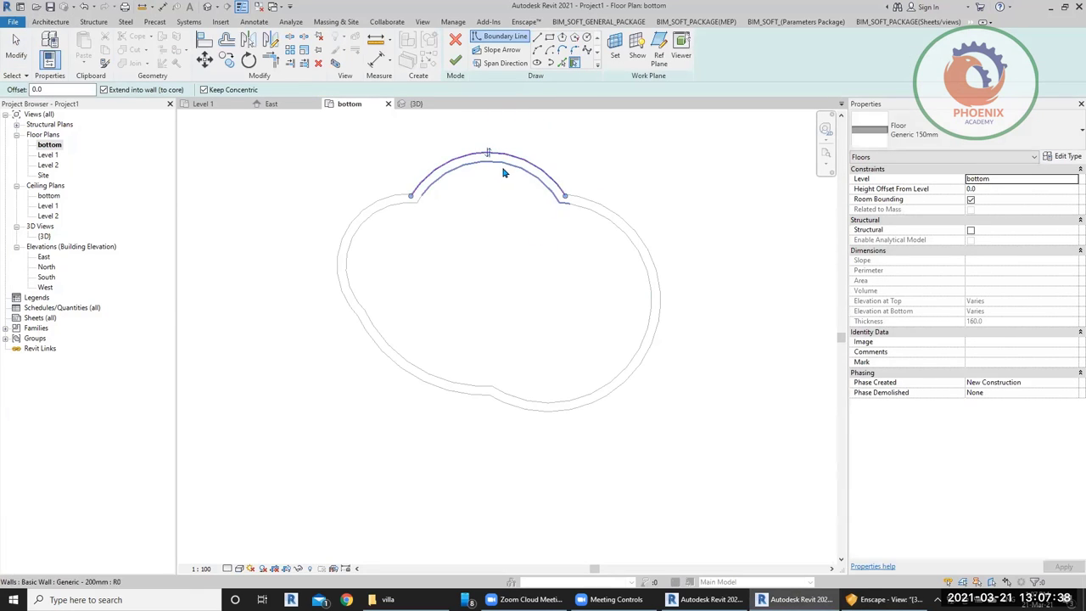
left_click(647, 340)
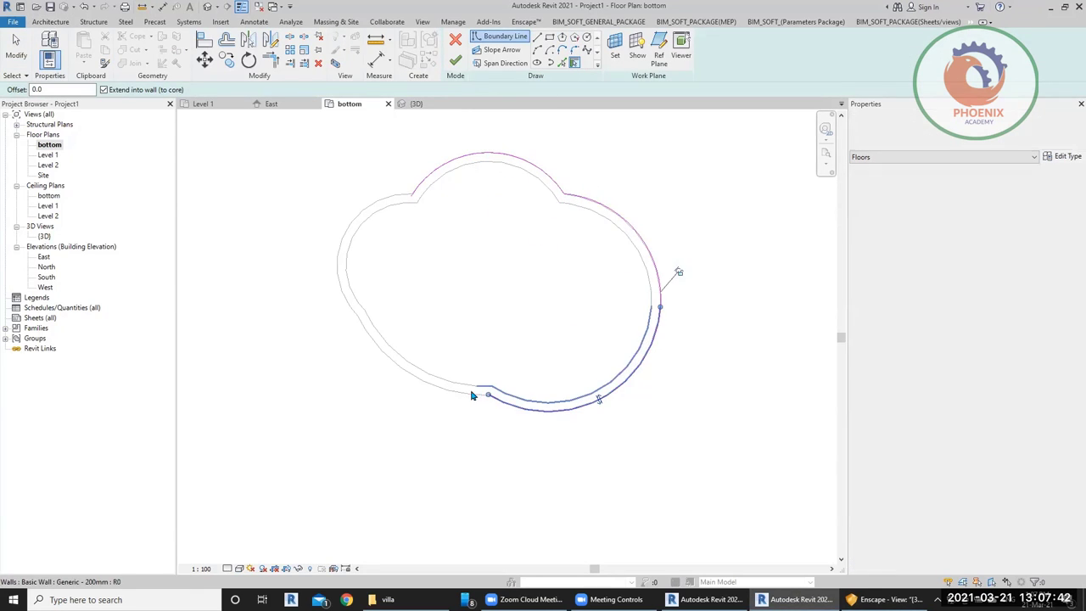
left_click(472, 393)
left_click(456, 60)
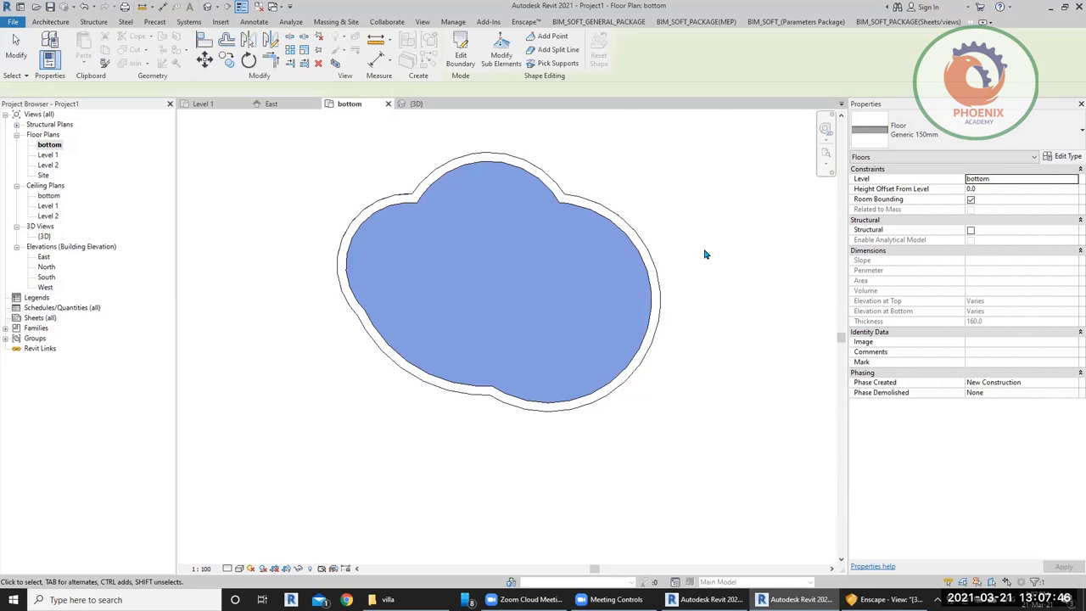
Step: In the 3D view, select only the curved pool walls and set their top constraint to Up to level: Level 1
left_click(208, 6)
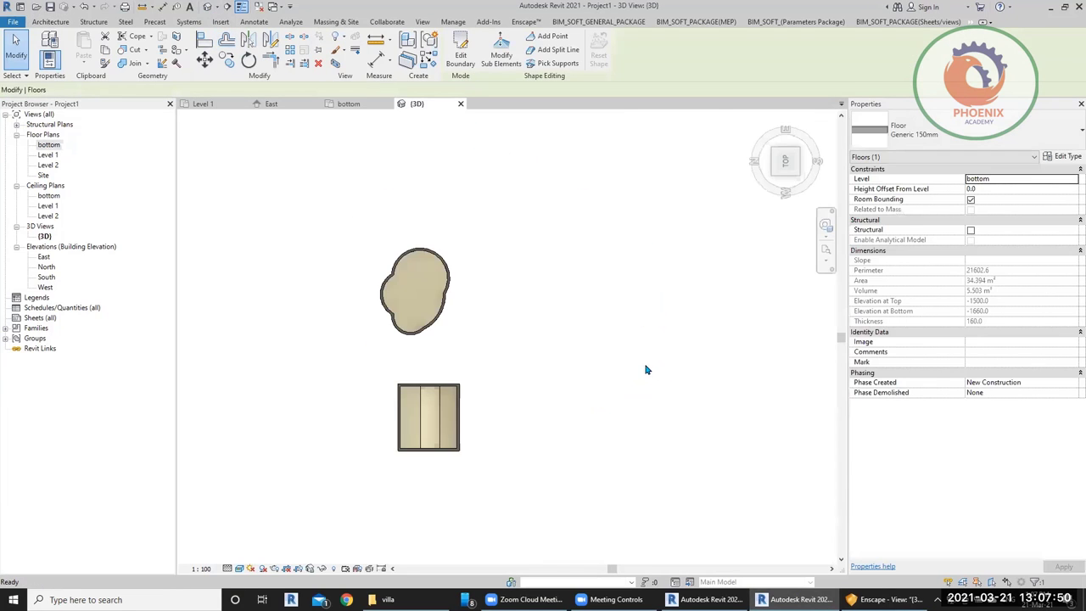
middle_click_drag(647, 368, 538, 293, "shift")
scroll(381, 283, "up", 4)
middle_click_drag(544, 344, 583, 302, "shift")
left_click_drag(603, 224, 289, 246)
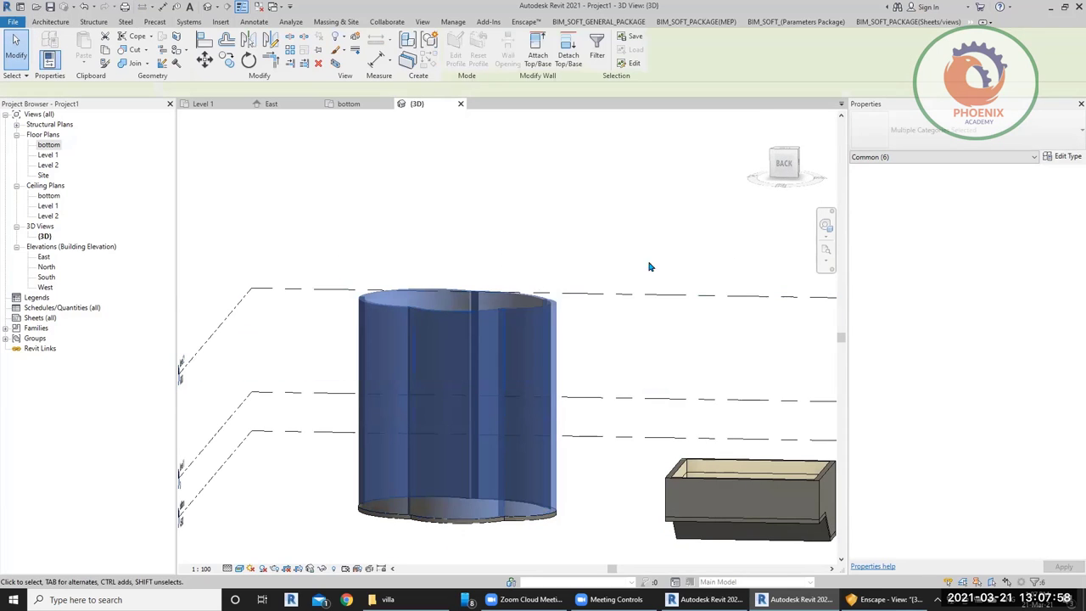
left_click(1065, 232)
left_click(997, 248)
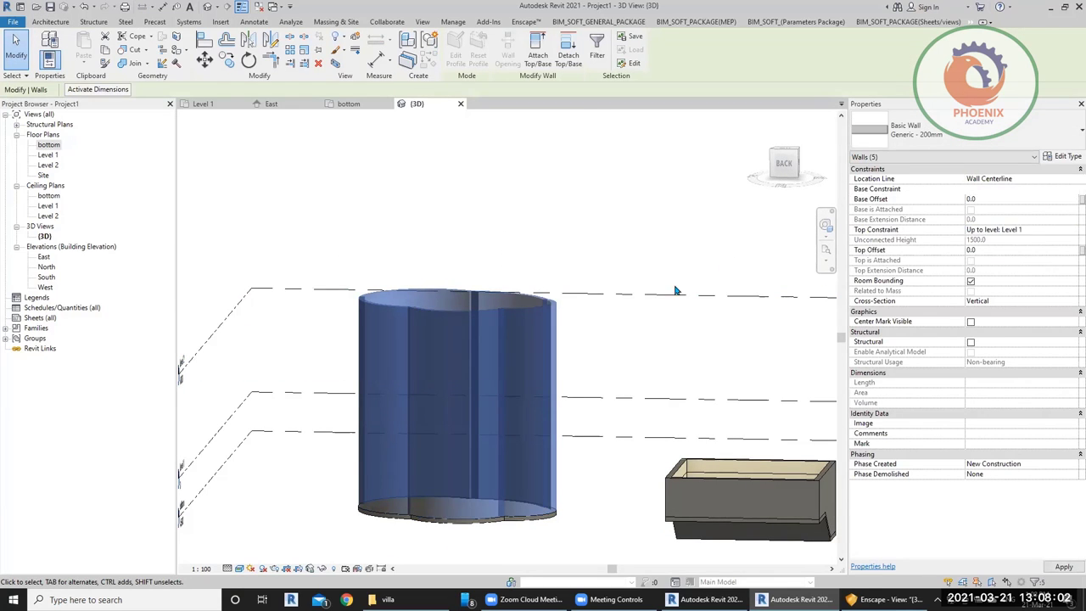
left_click(463, 237)
scroll(463, 236, "down", 2)
middle_click_drag(512, 349, 534, 441, "shift")
scroll(439, 417, "up", 4)
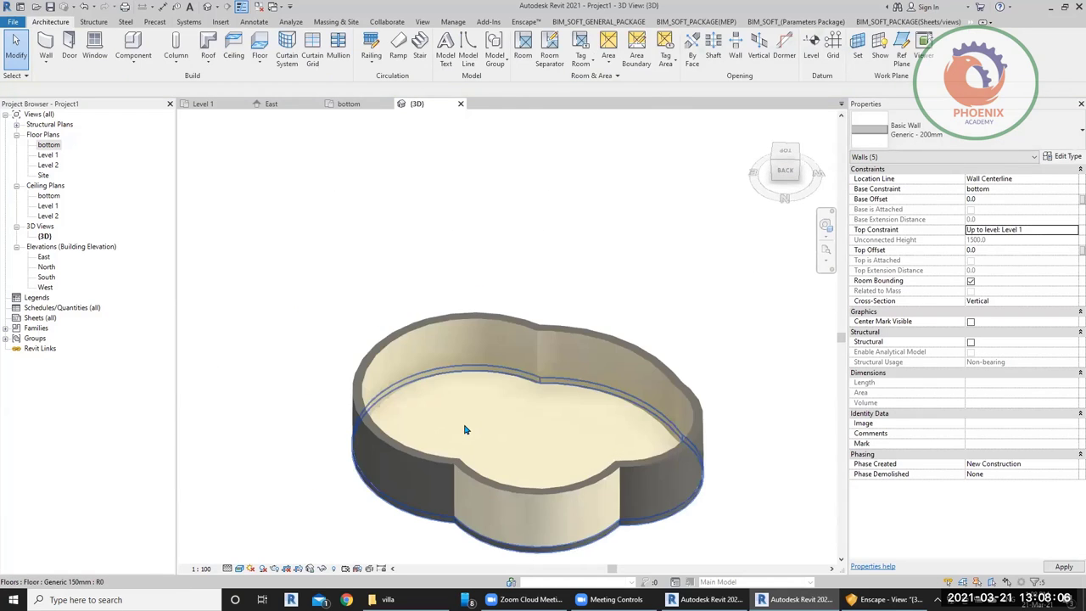
Step: Edit the curved pool floor's shape from the top view, adding two roughly parallel diagonal split lines across it
left_click(466, 429)
scroll(421, 254, "down", 3)
left_click(504, 51)
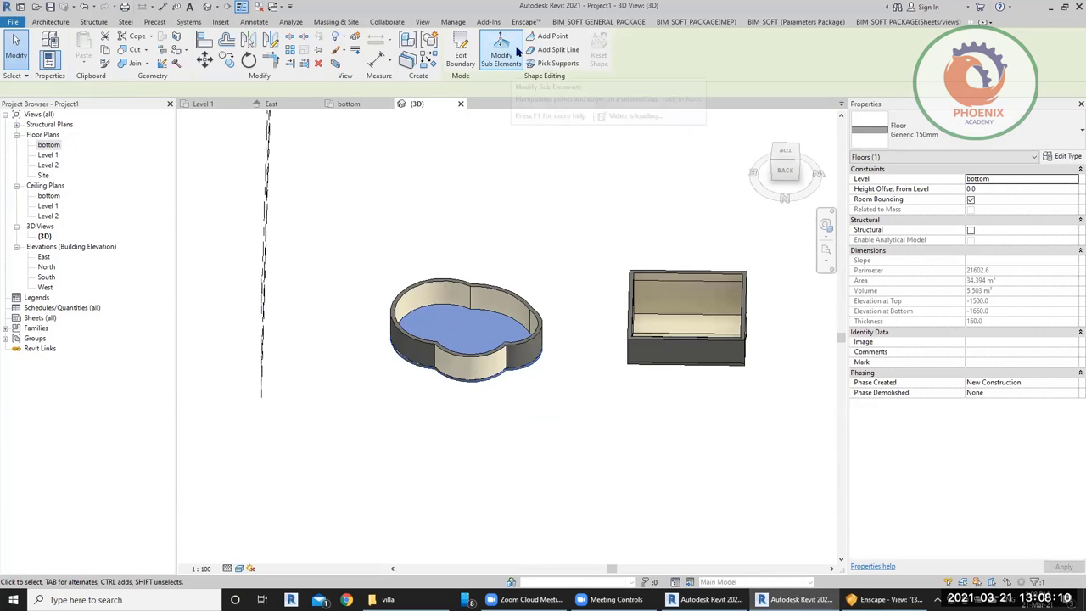
left_click(786, 154)
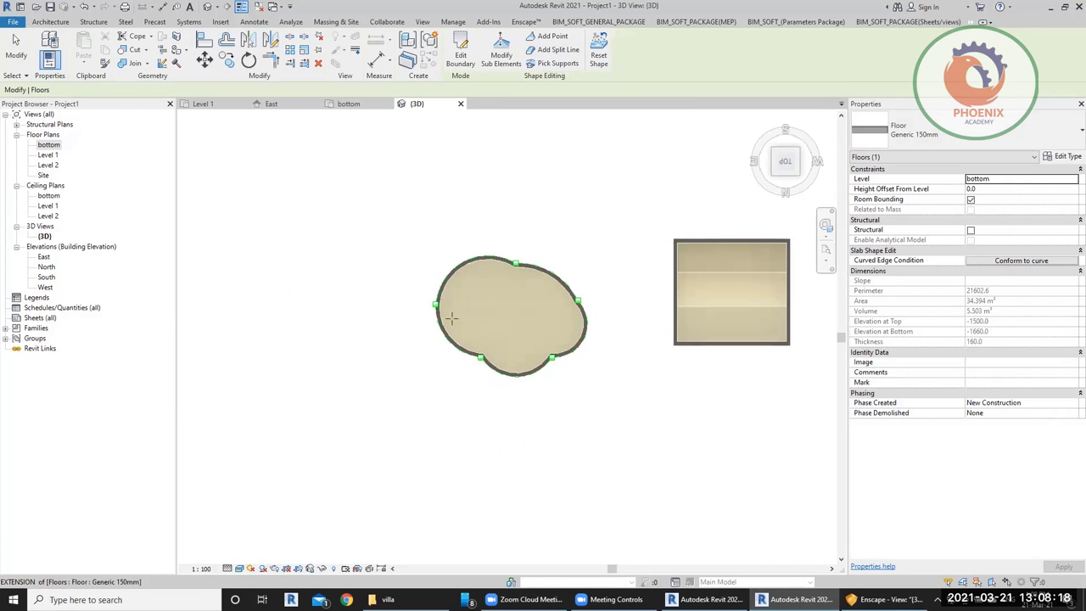
scroll(451, 318, "up", 3)
left_click(416, 268)
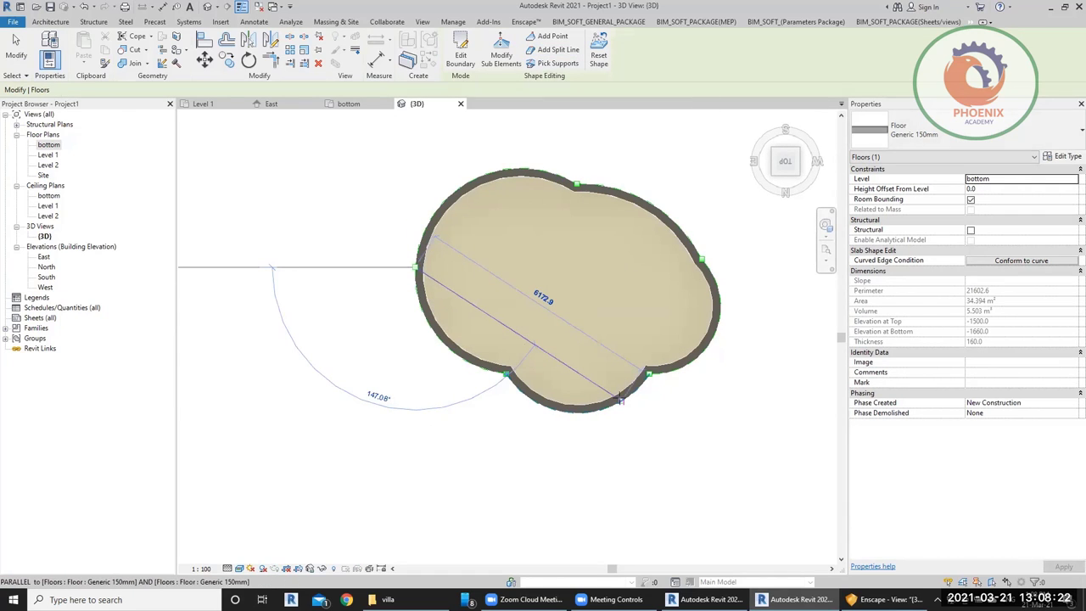
left_click(635, 389)
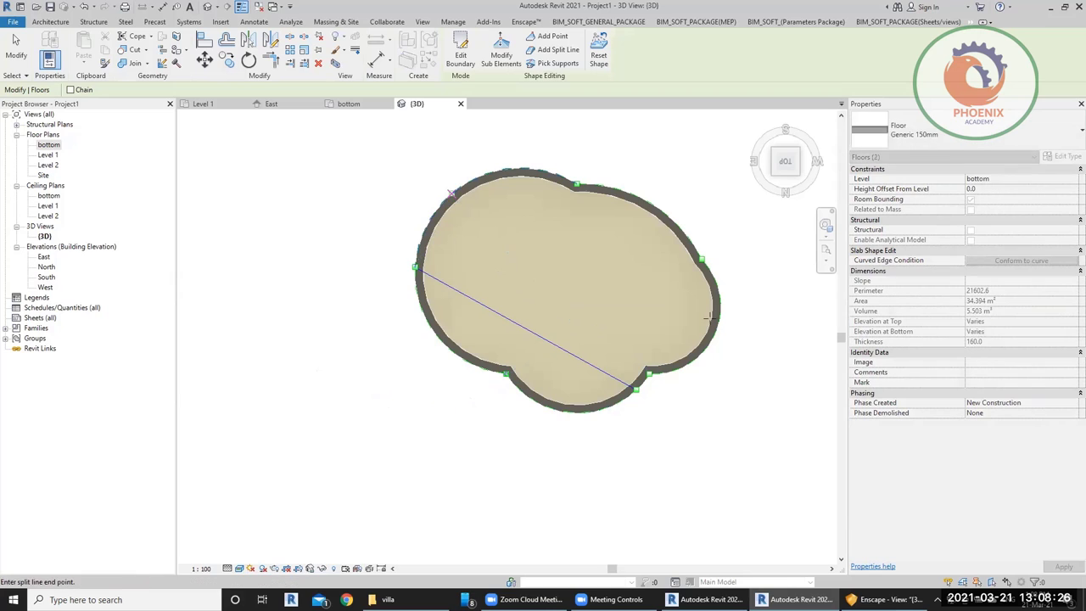
key("Escape")
key("Escape")
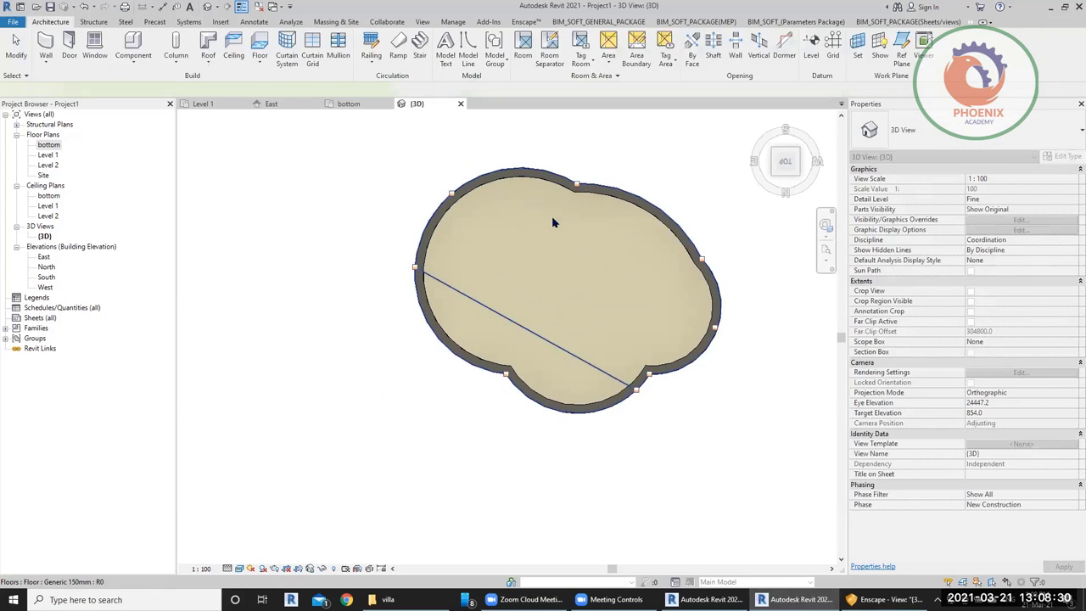
Step: Set the floor points on and beyond the upper split line to an elevation of -1200
left_click(552, 215)
left_click_drag(430, 136, 727, 266)
left_click_drag(655, 175, 740, 356, "ctrl")
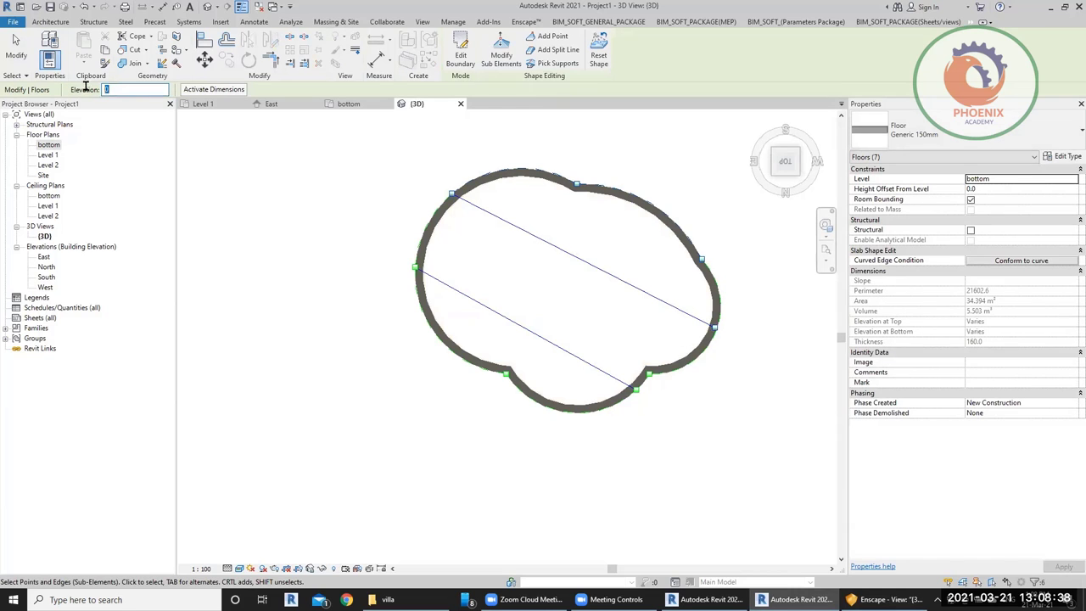
key("Return")
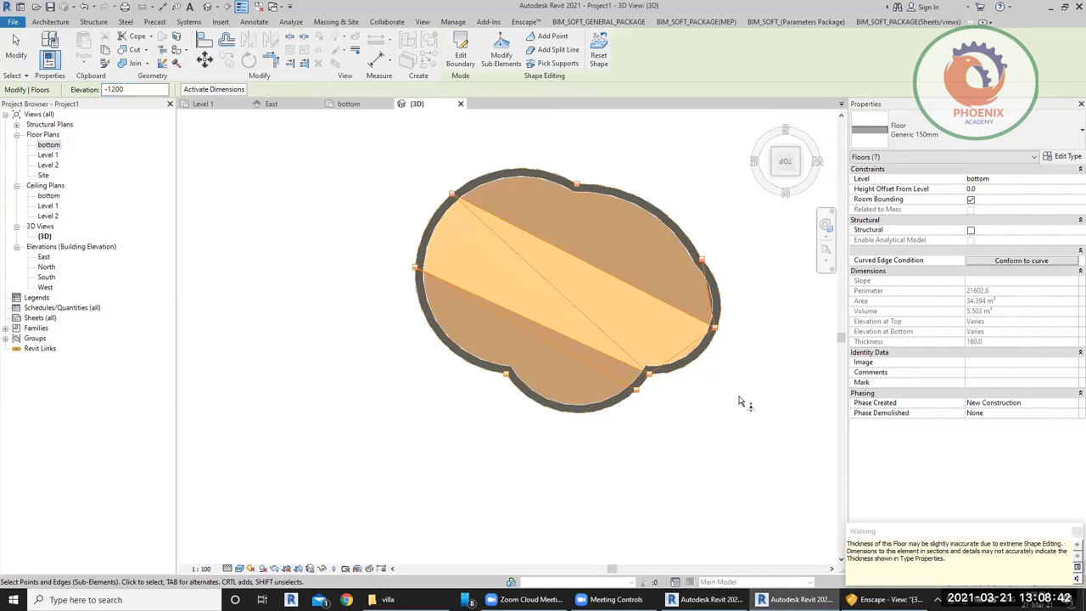
middle_click_drag(713, 333, 711, 299, "shift")
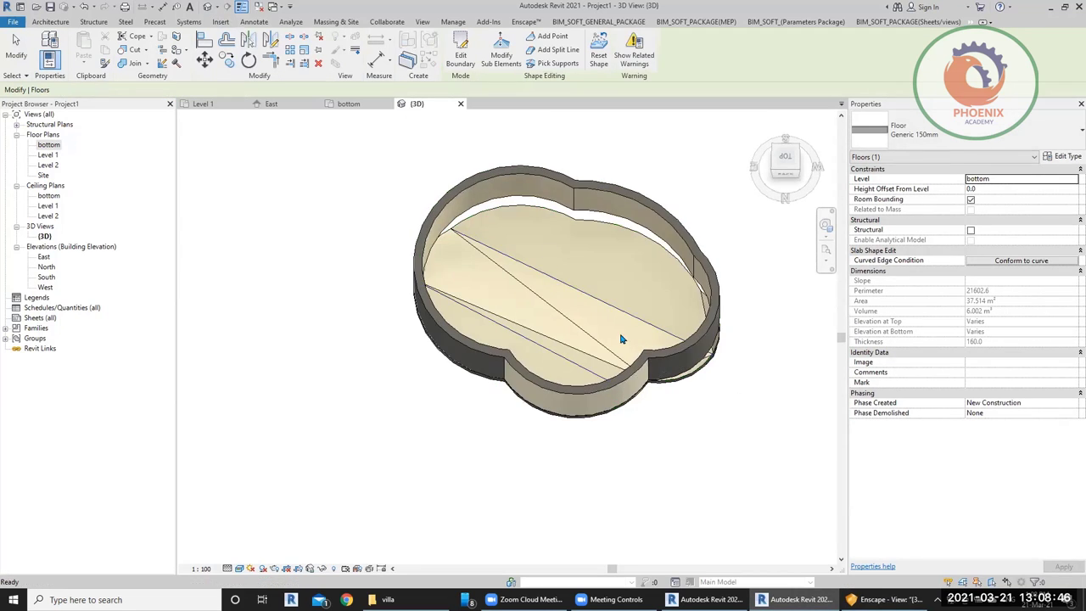
key("Escape")
key("Escape")
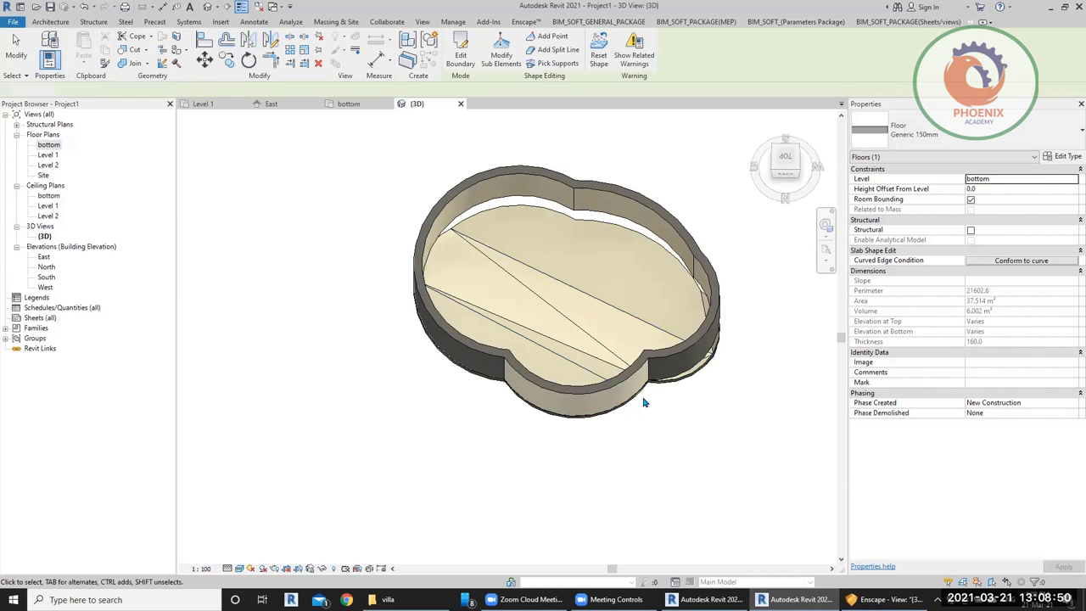
Step: Filter the selection to the curved pool's walls and attach their bases to the sloped floor, unjoining the conflicting elements
middle_click_drag(679, 410, 681, 390, "shift")
left_click_drag(369, 140, 756, 426)
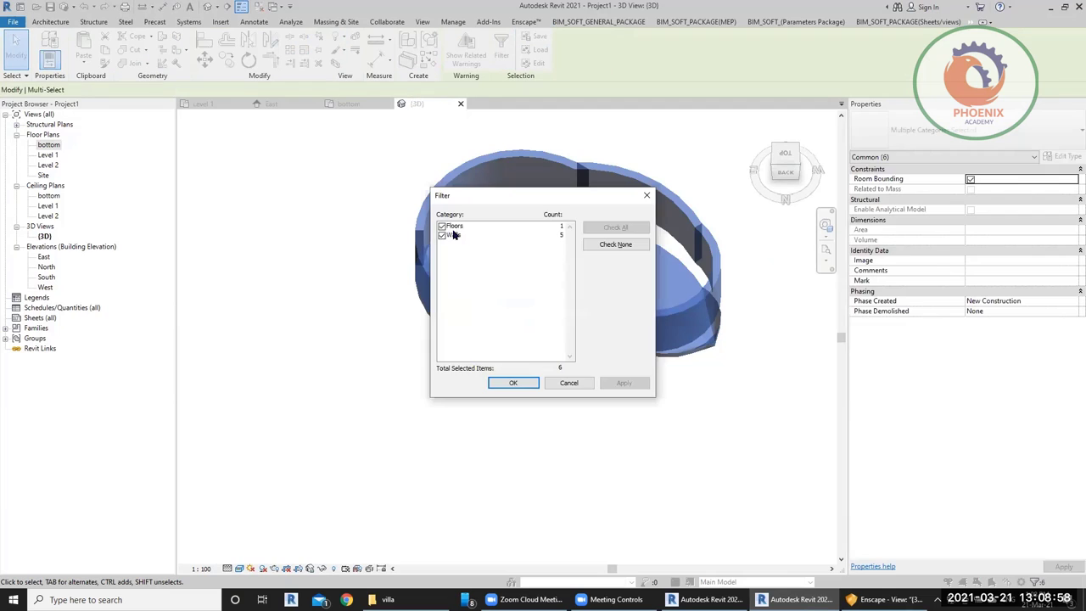
left_click(513, 383)
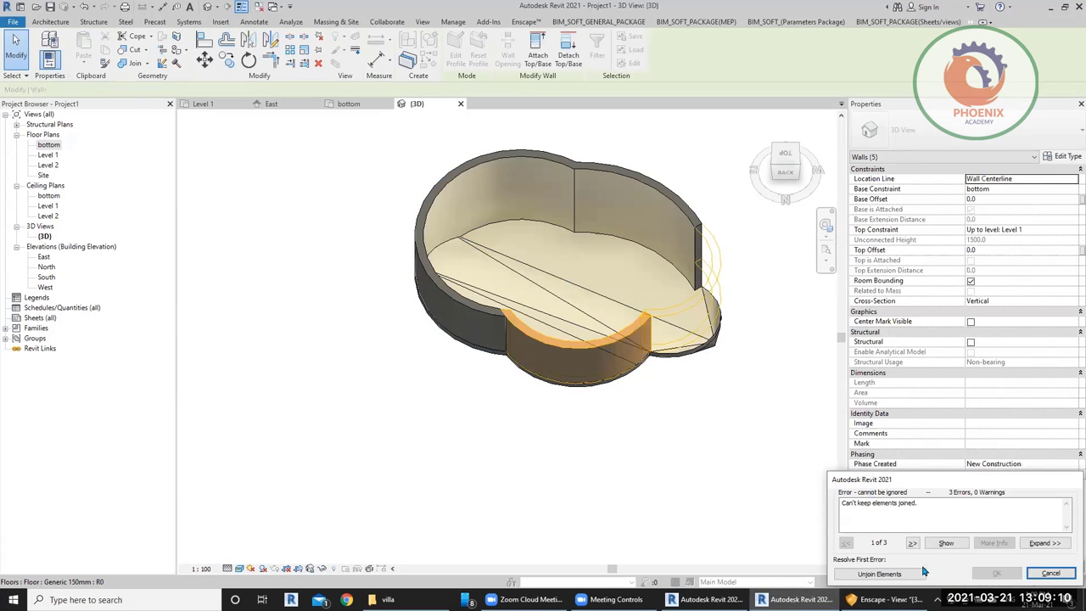
left_click(880, 574)
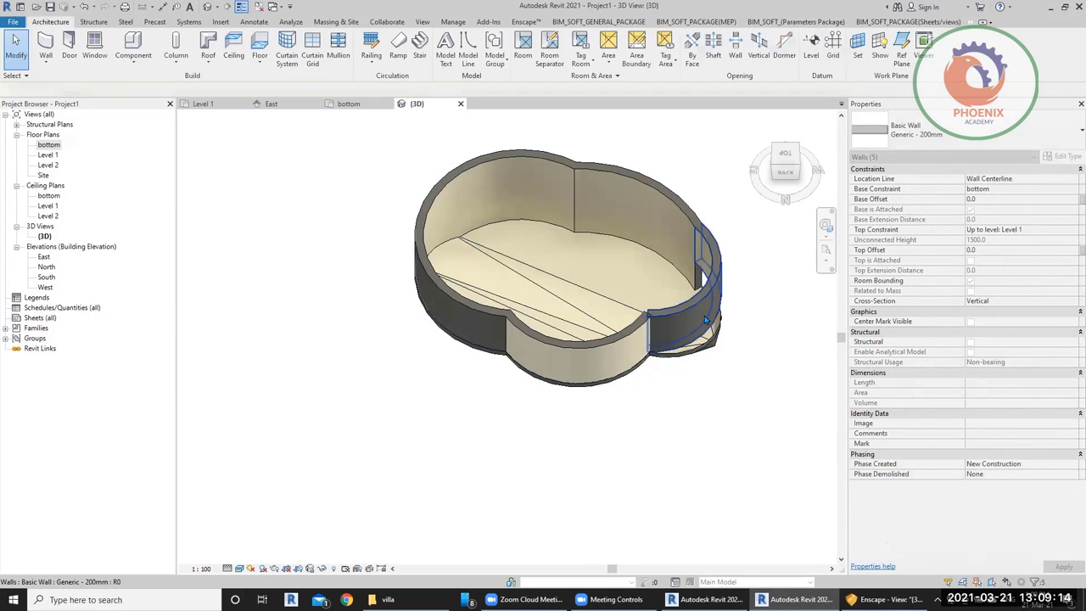
Step: Examine the junction between the curved pool's walls and its sloped floor from the side and from above
left_click(727, 345)
middle_click_drag(732, 392, 613, 217, "shift")
scroll(705, 421, "up", 5)
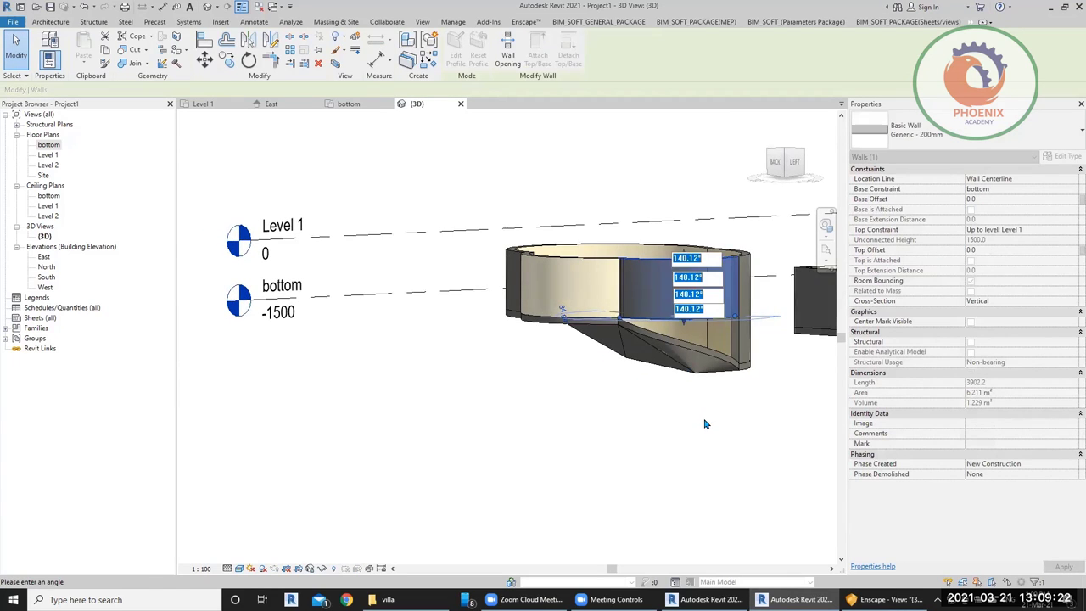
left_click(705, 422)
middle_click_drag(670, 223, 727, 256, "shift")
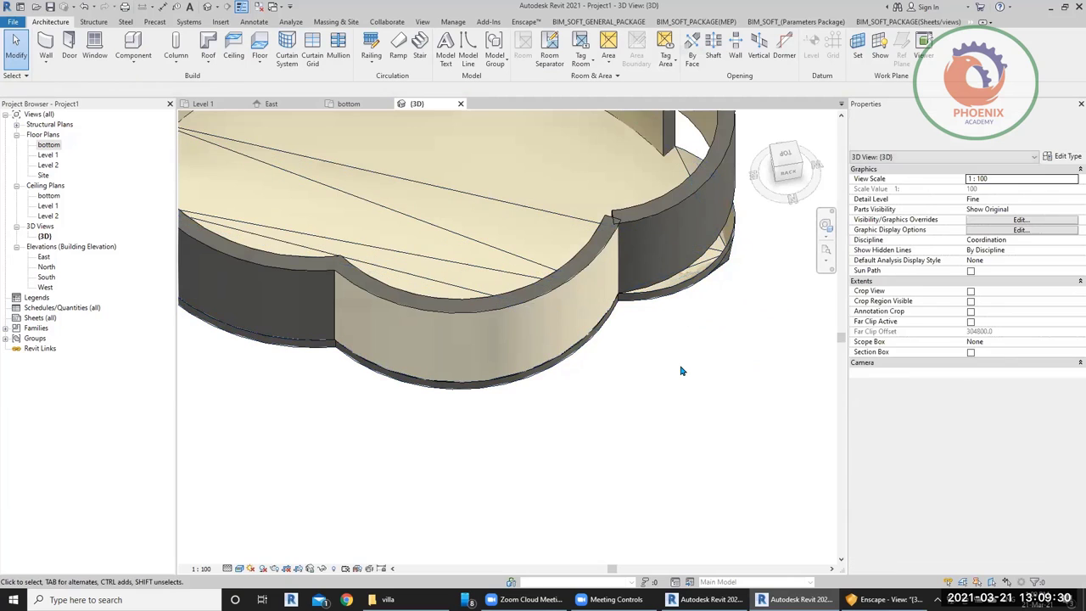
Step: In the bottom floor plan, delete the whole free-form pool, including its curved walls and sloped floor
double_click(48, 144)
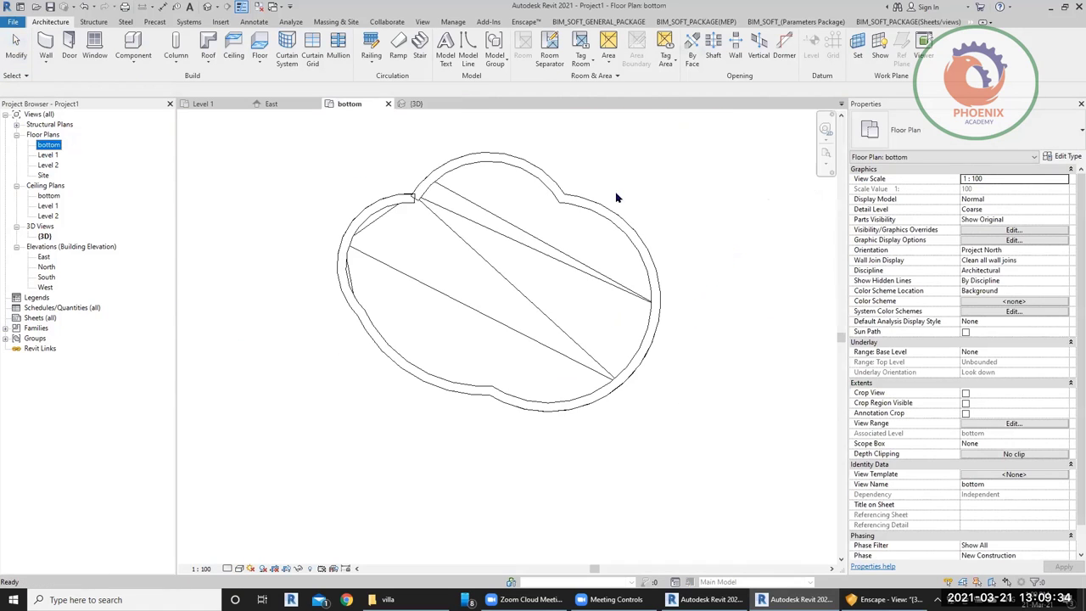
scroll(429, 219, "down", 4)
left_click_drag(394, 181, 563, 323)
key("Delete")
Step: Start an in-place mass on the bottom level and sketch a circle with a 2700 radius beside the rectangular pool
left_click(336, 22)
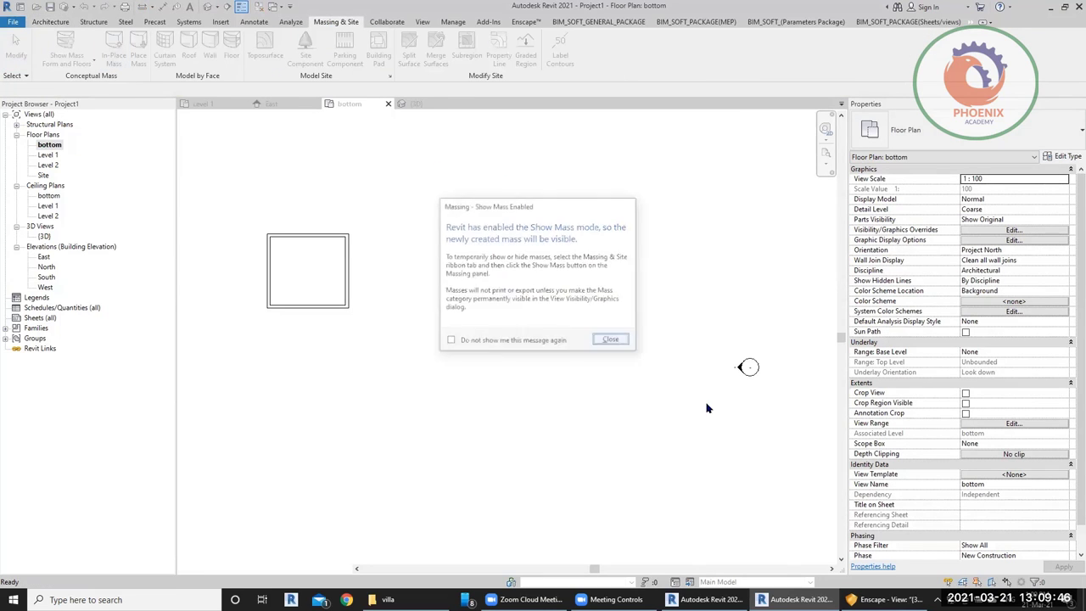
key("Return")
left_click(708, 303)
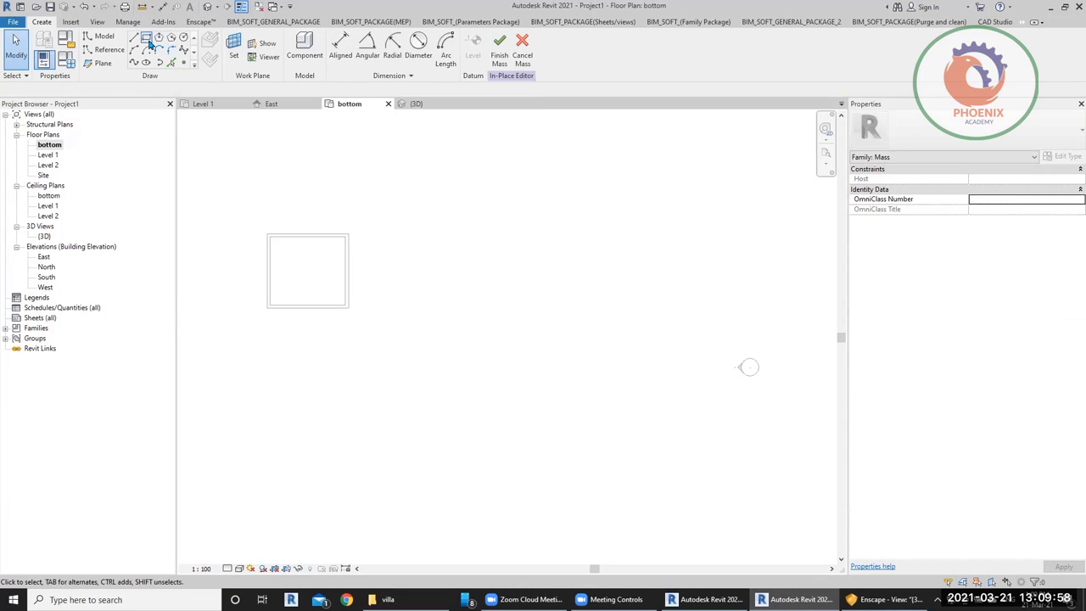
left_click(184, 37)
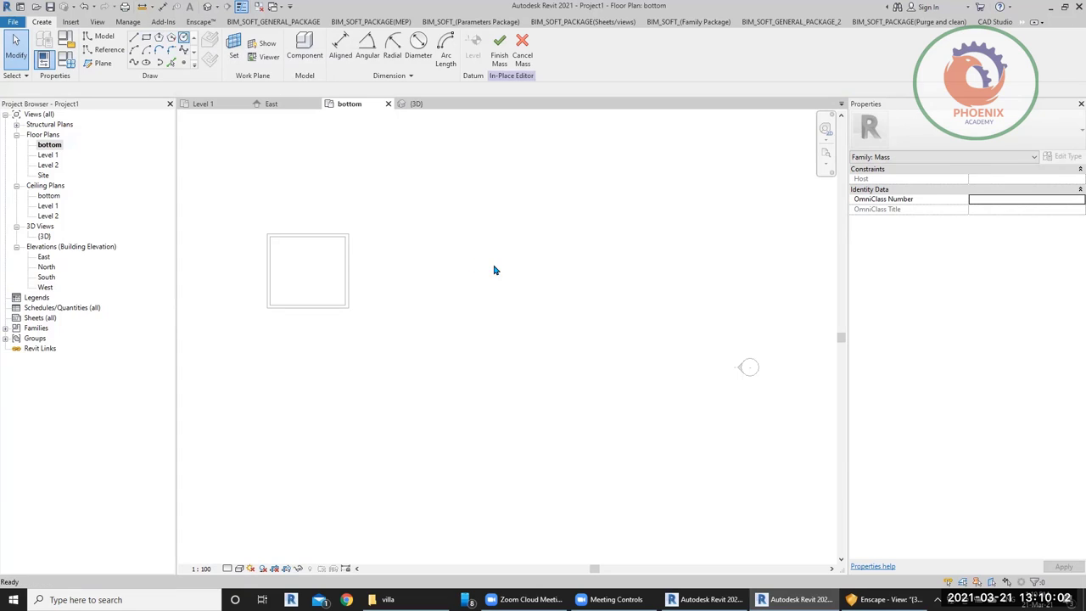
left_click(491, 270)
left_click(511, 241)
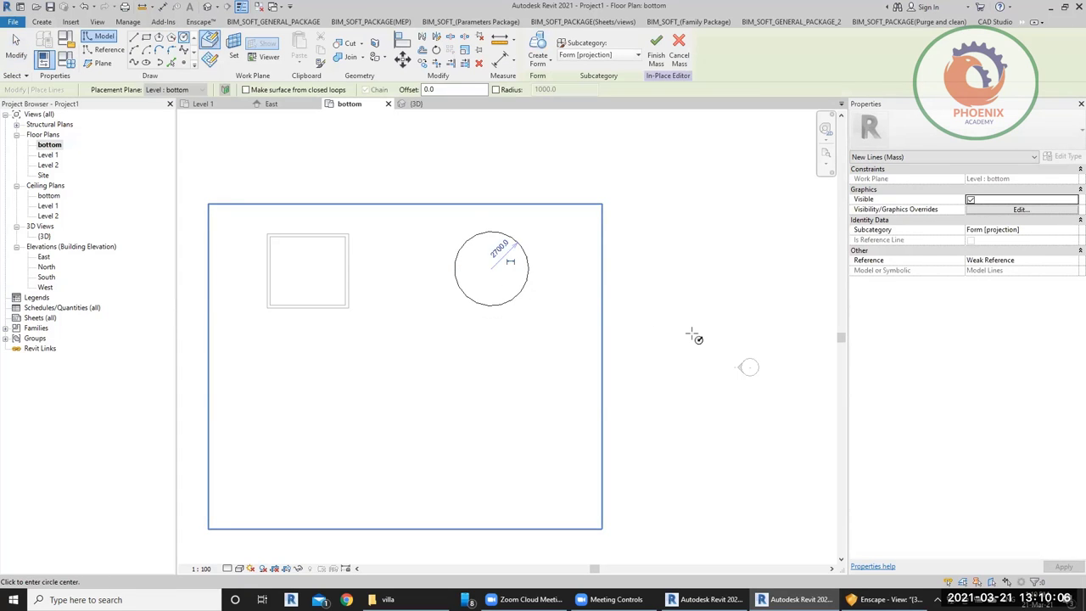
key("Escape")
key("Escape")
Step: Create a solid cylindrical form from the circle and finish the in-place mass in the 3D view
left_click(527, 273)
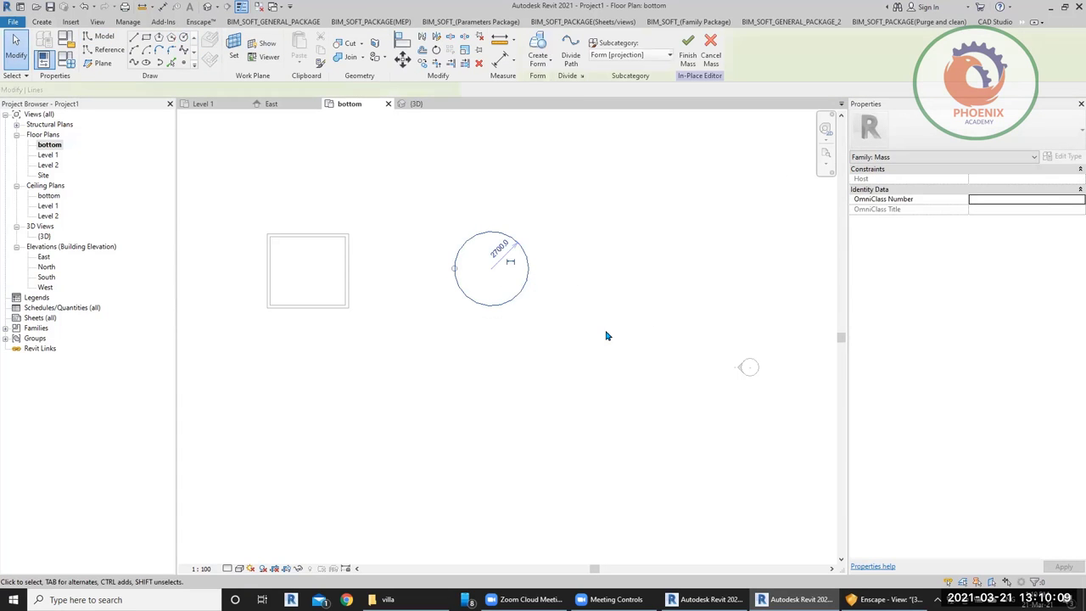
left_click(538, 63)
left_click(570, 103)
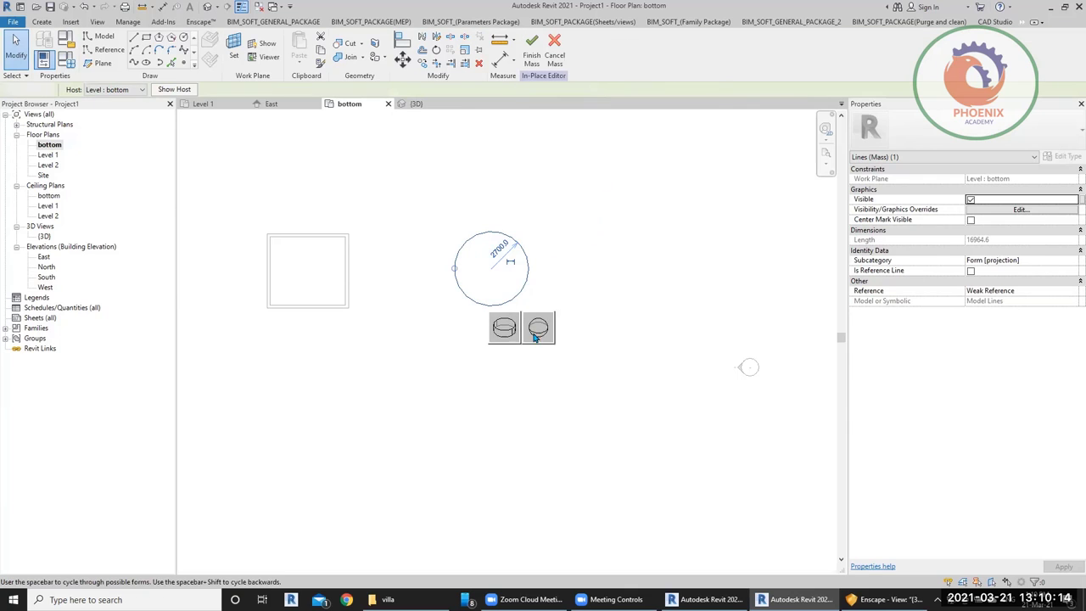
left_click(506, 332)
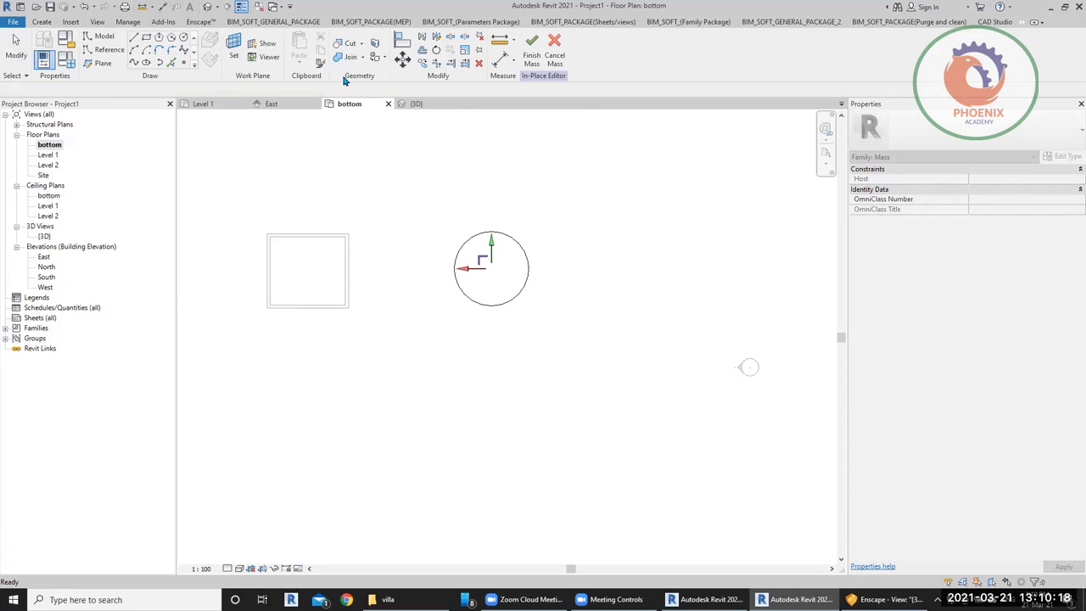
left_click(207, 8)
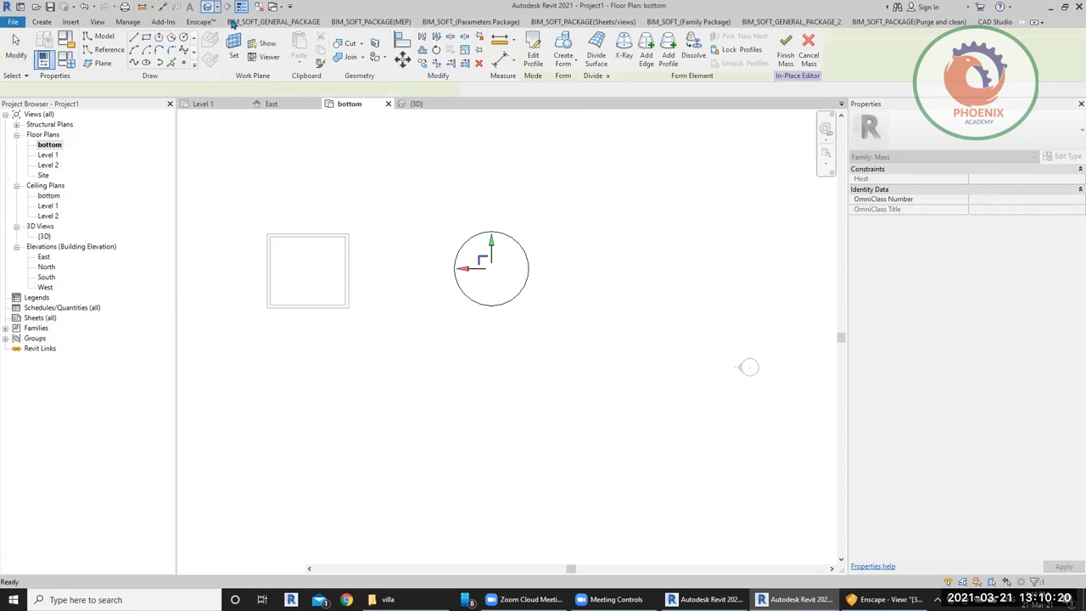
left_click(563, 356)
scroll(563, 356, "down", 3)
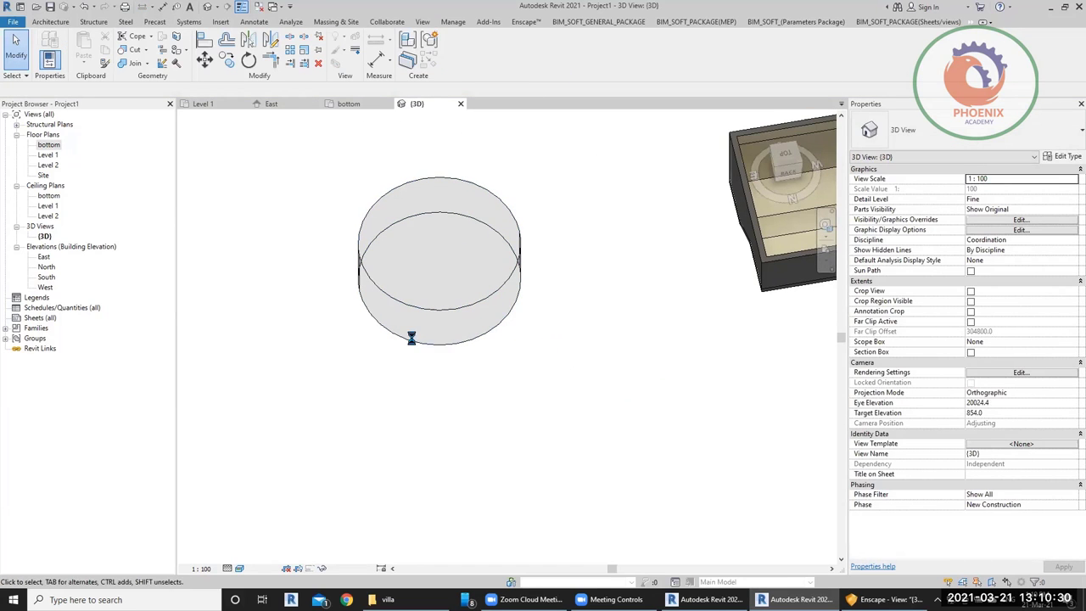
Step: Place Generic - 200mm walls by face around the cylindrical mass
middle_click_drag(473, 349, 509, 295, "shift")
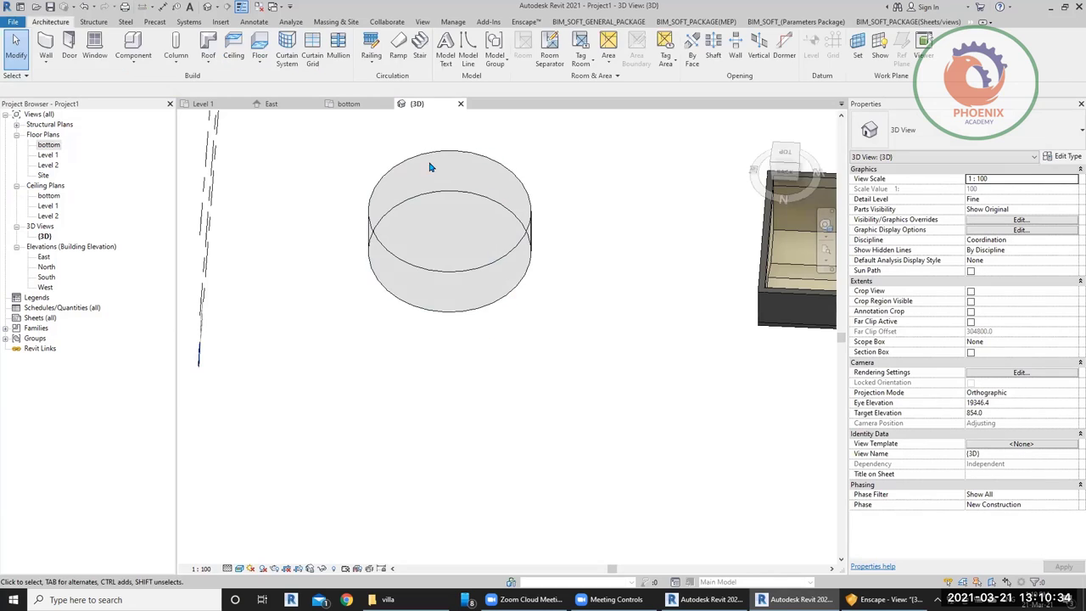
left_click(46, 64)
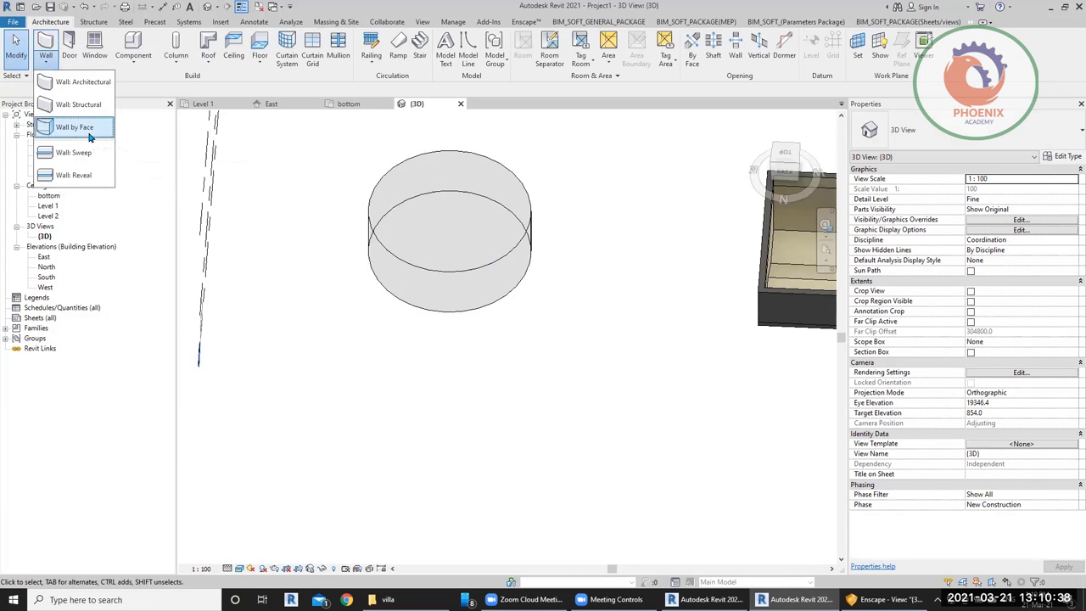
left_click(516, 279)
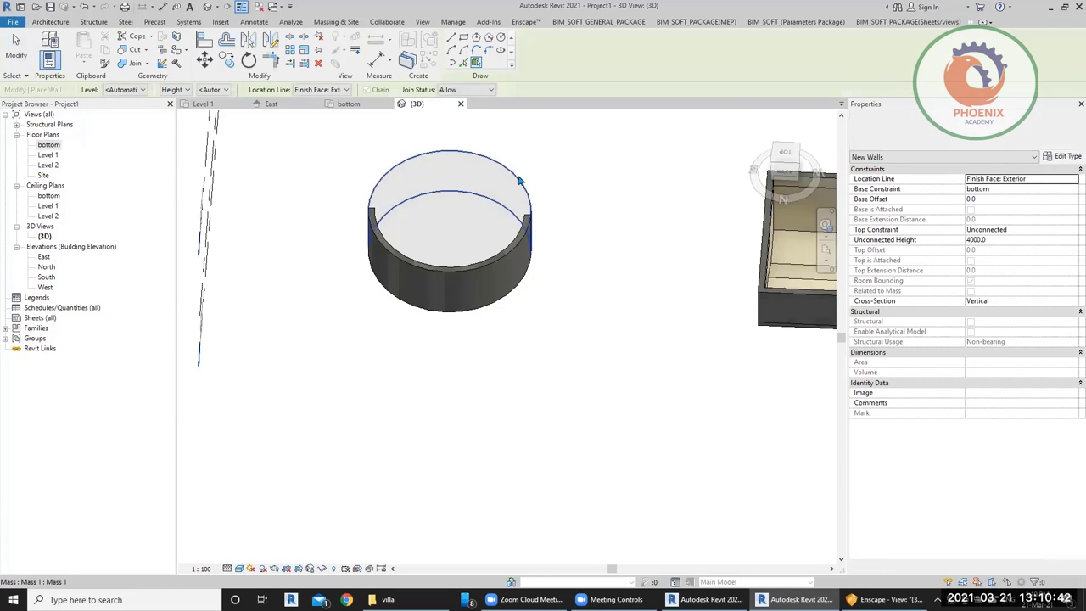
left_click(55, 23)
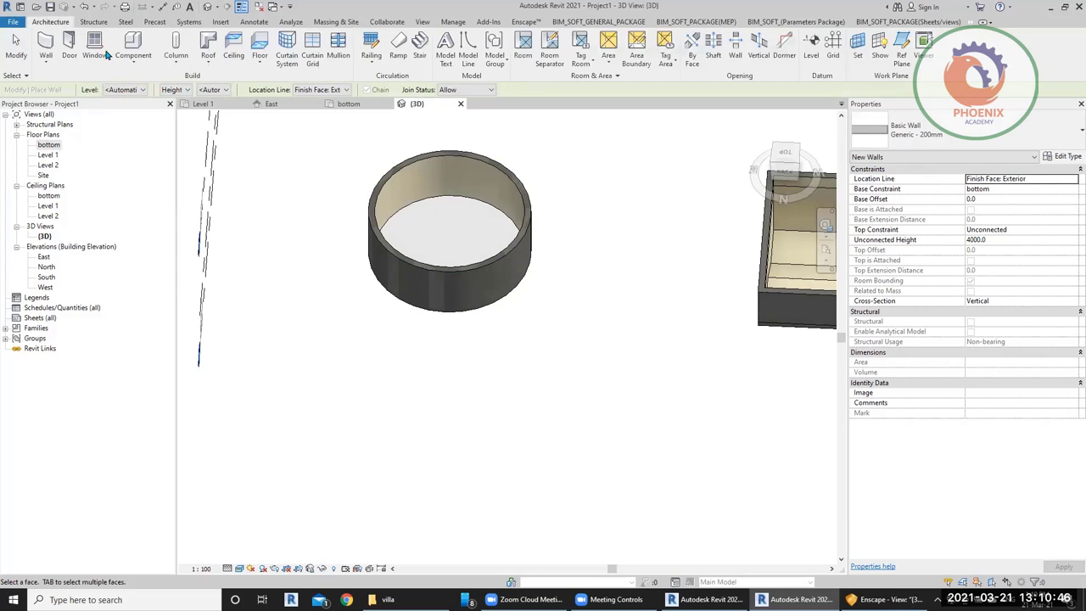
left_click(260, 62)
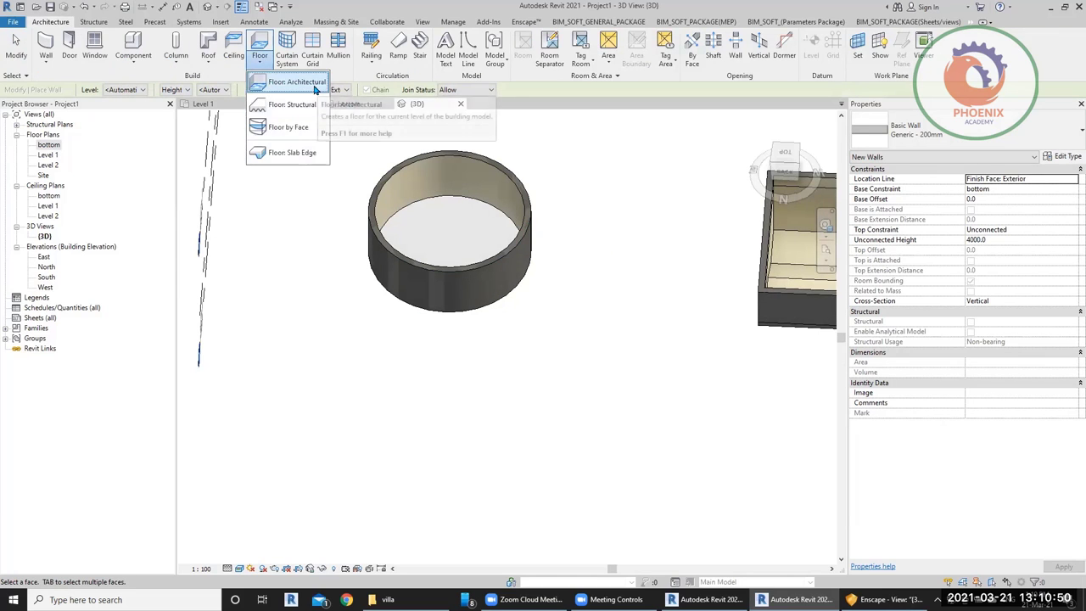
left_click(280, 124)
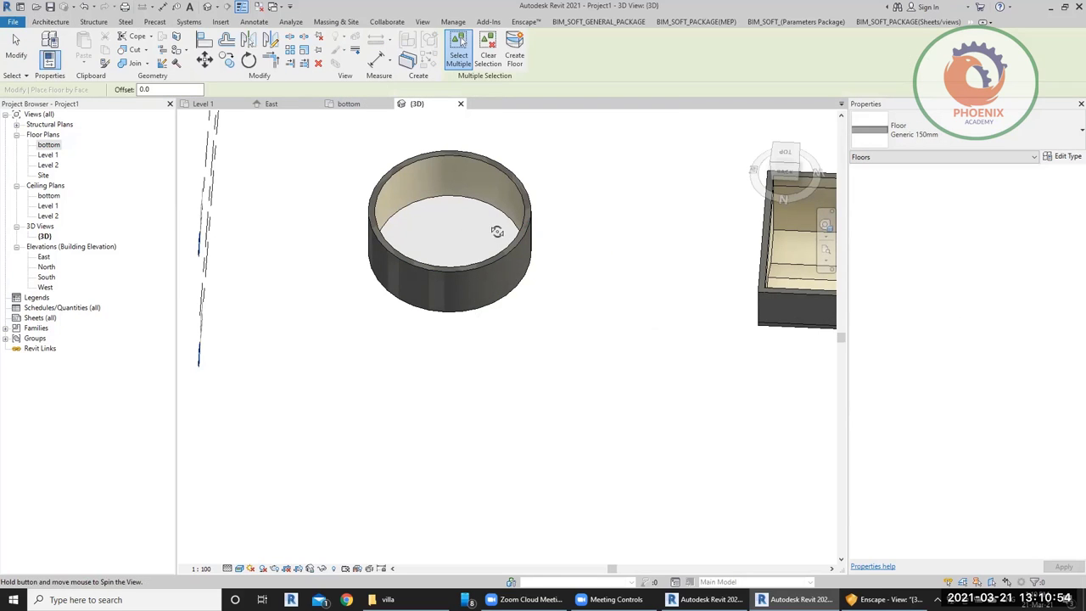
middle_click_drag(497, 232, 507, 179, "shift")
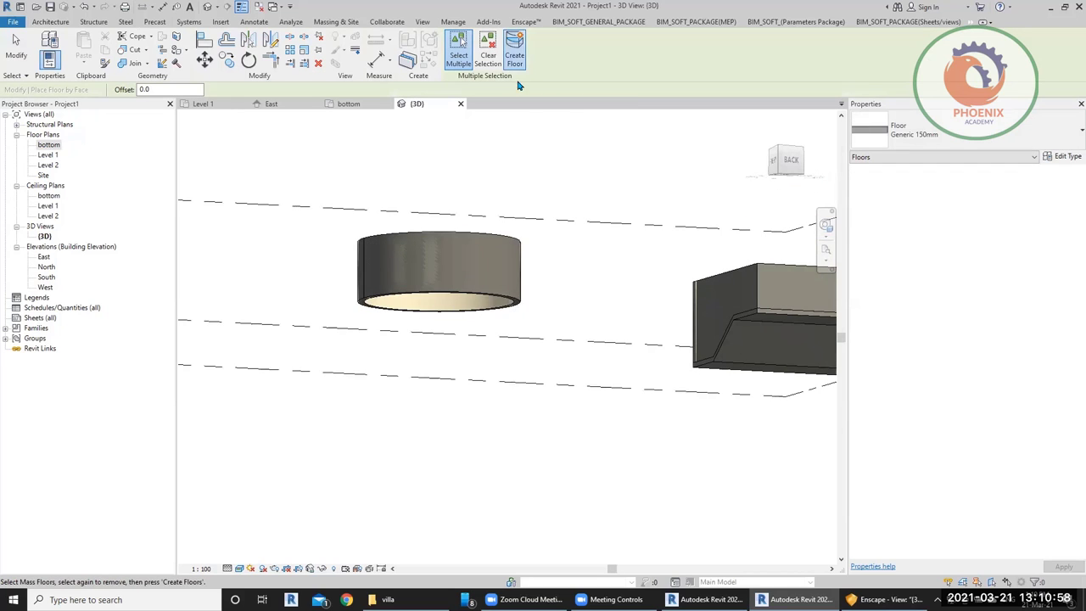
key("Escape")
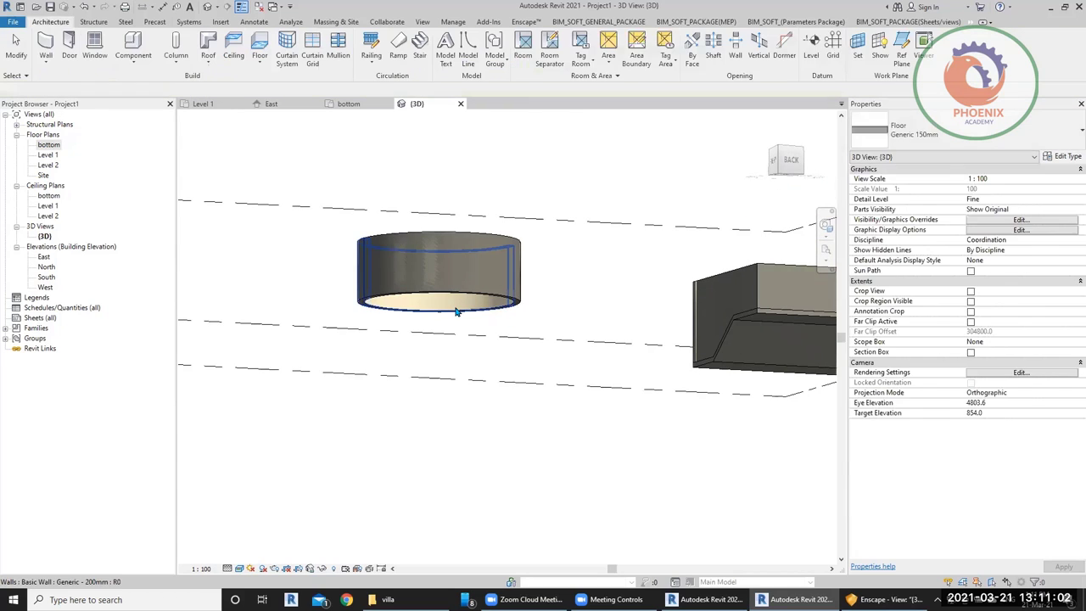
scroll(440, 311, "up", 3)
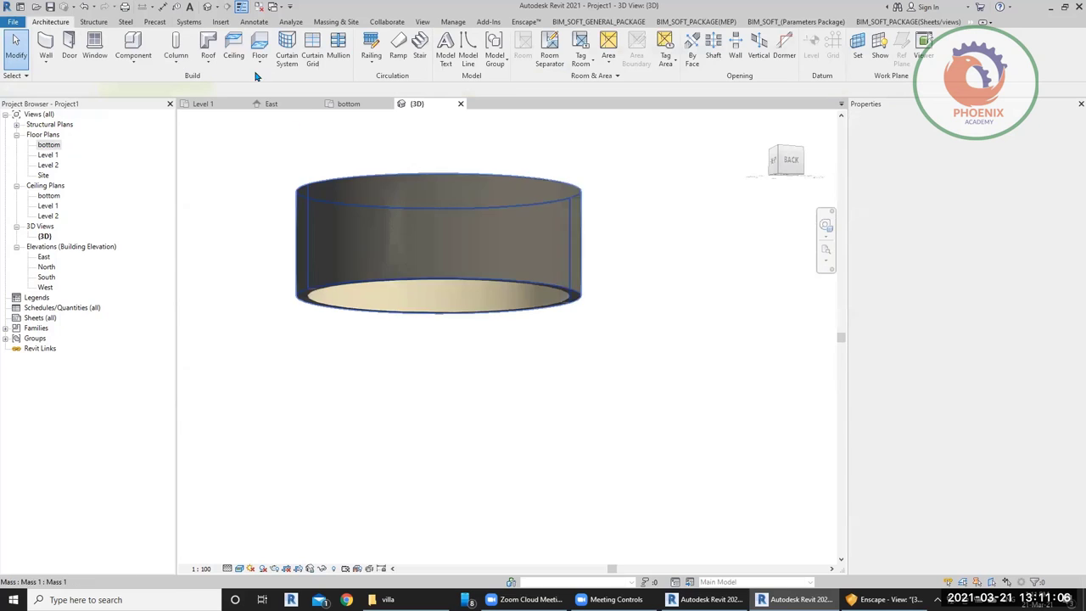
left_click(259, 62)
left_click(294, 129)
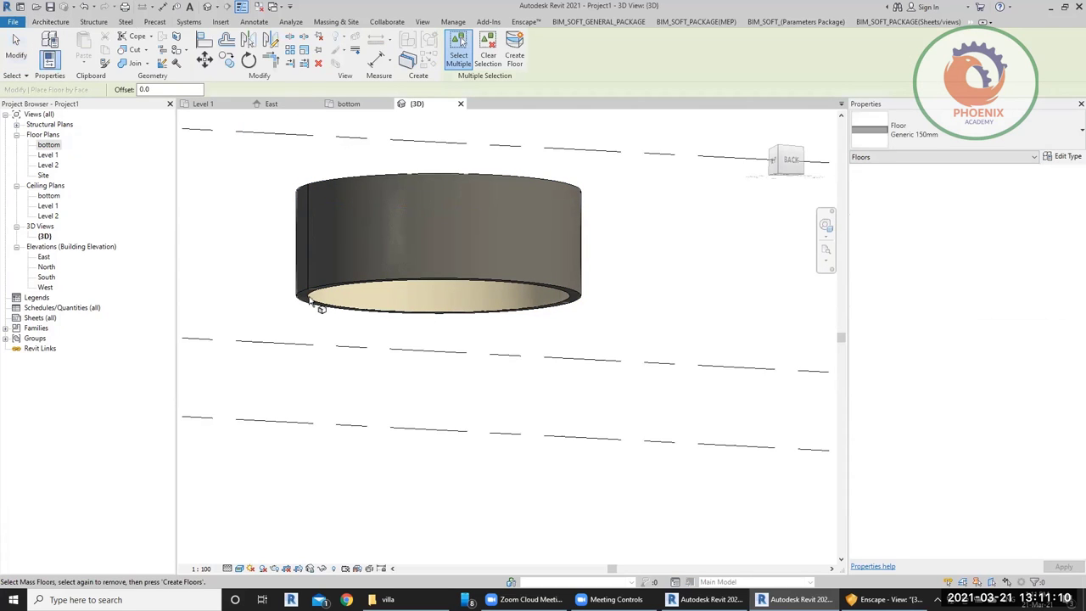
key("Escape")
Step: Select the cylindrical mass and assign it a mass floor at its base
middle_click_drag(448, 255, 466, 368, "shift")
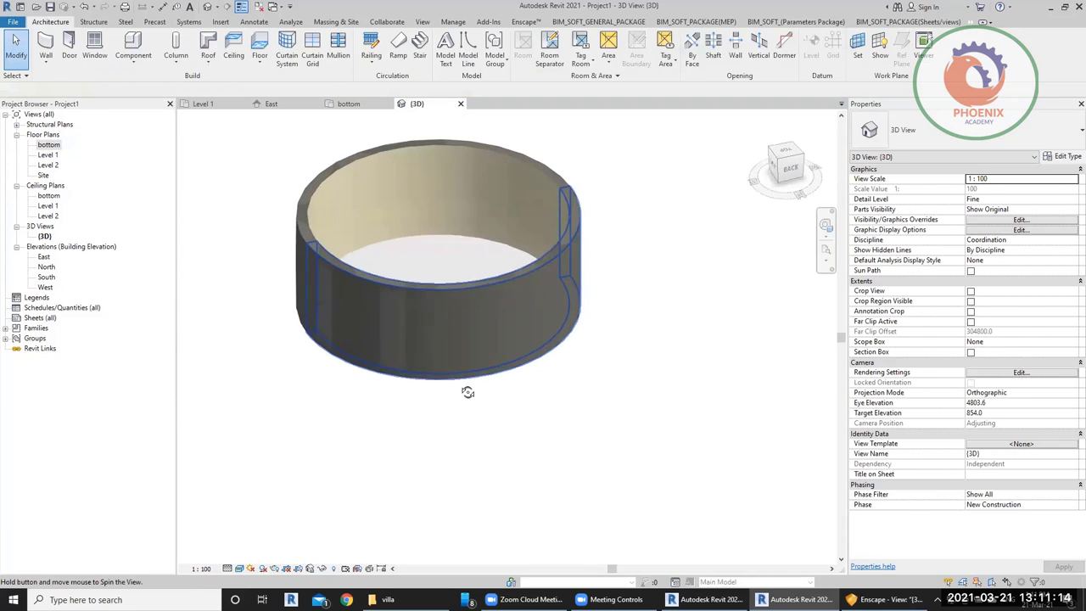
left_click(441, 262)
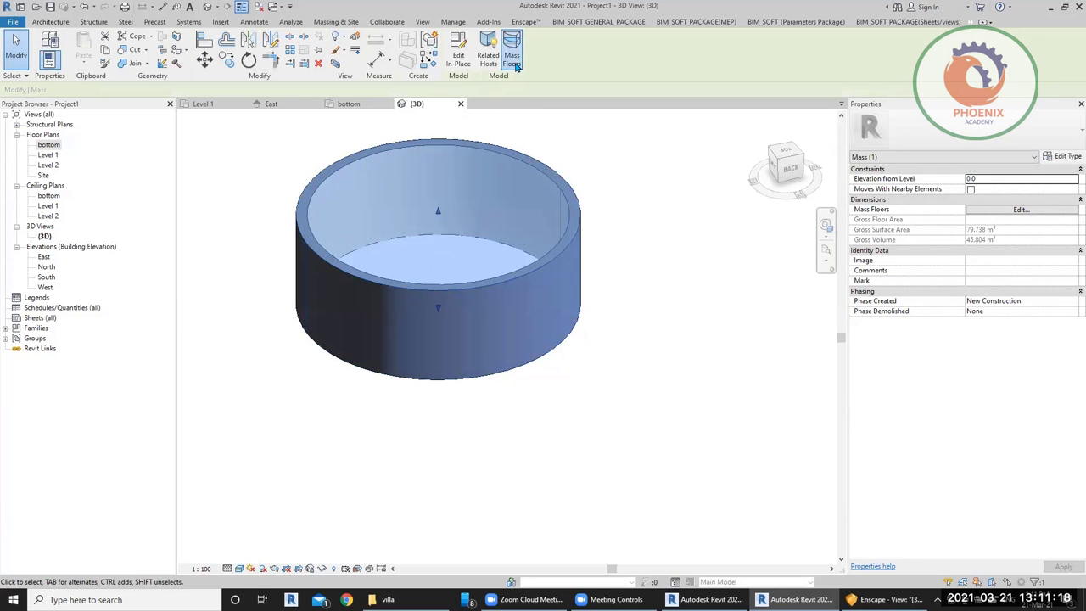
left_click(512, 61)
left_click(542, 375)
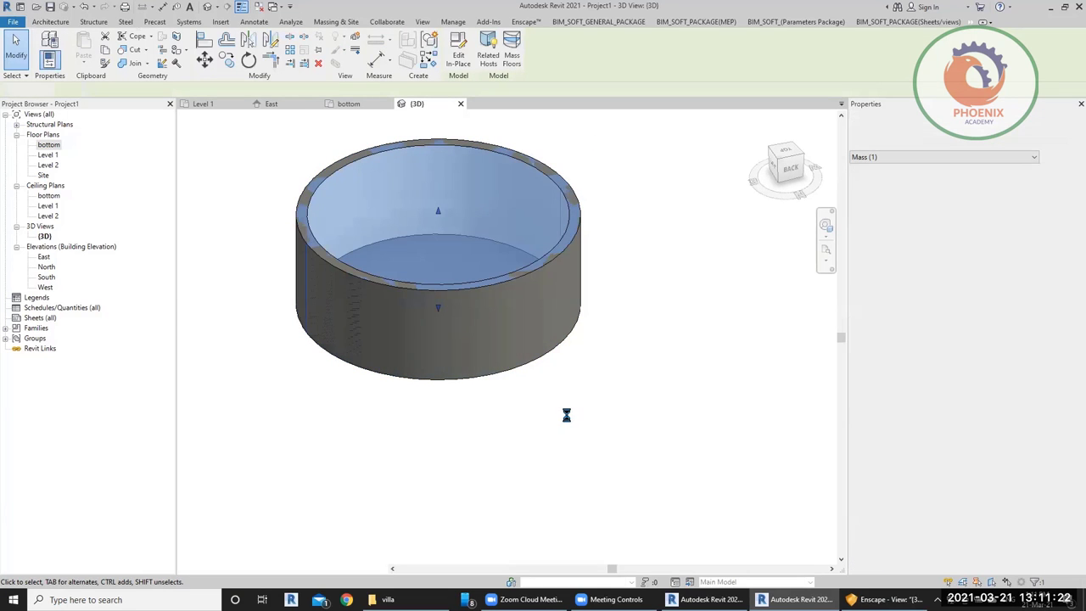
left_click(565, 413)
left_click(500, 196)
Step: Create a Generic 150mm floor by face from the cylindrical mass's base mass floor
middle_click_drag(569, 393, 641, 261, "shift")
left_click(642, 261)
left_click(260, 63)
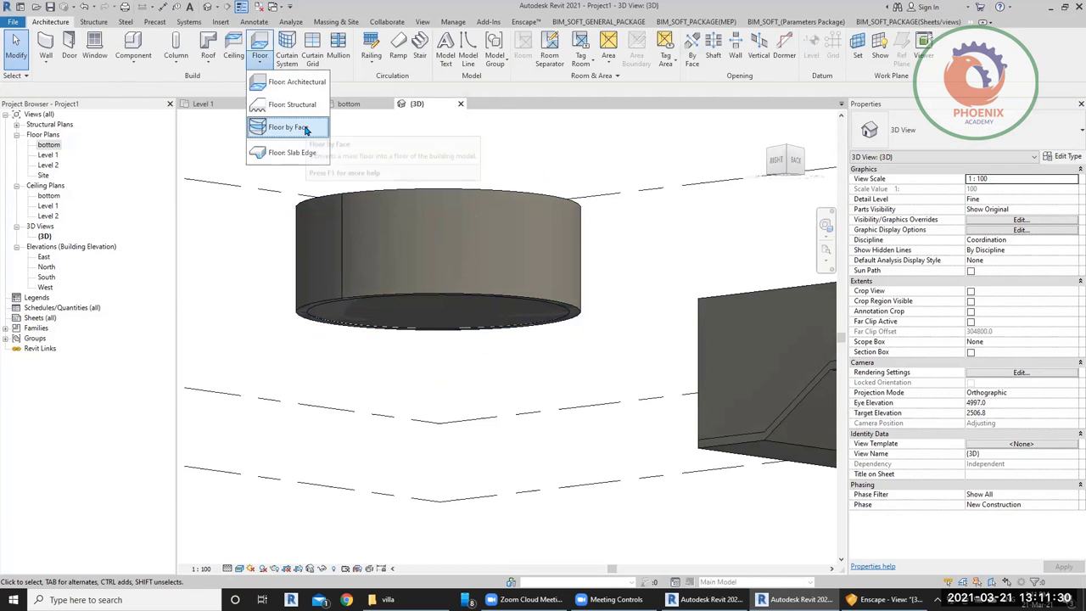
left_click(306, 128)
middle_click_drag(611, 354, 555, 490, "shift")
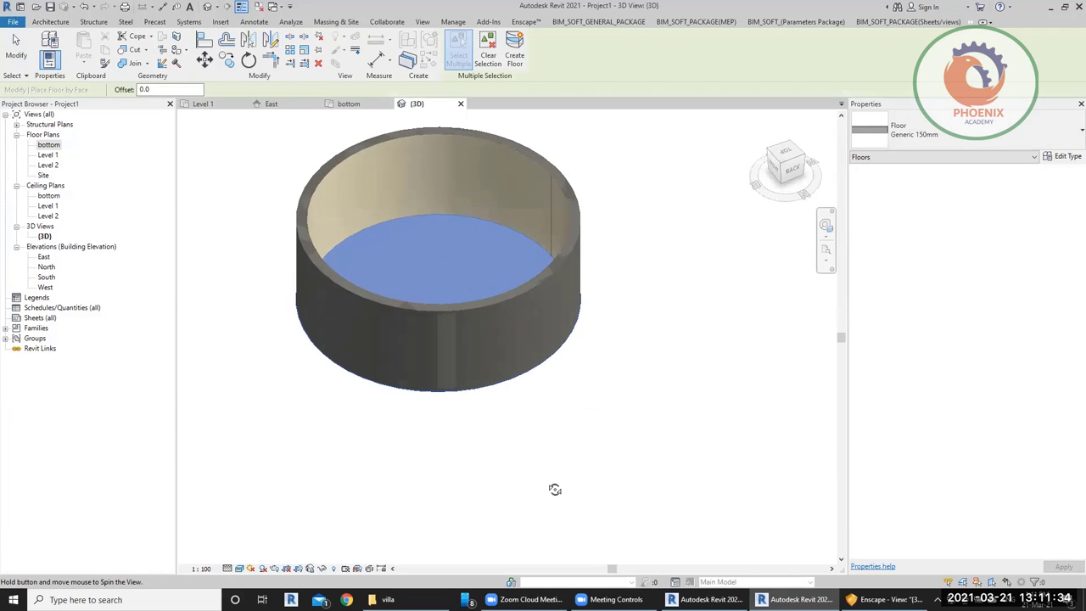
key("Escape")
key("Escape")
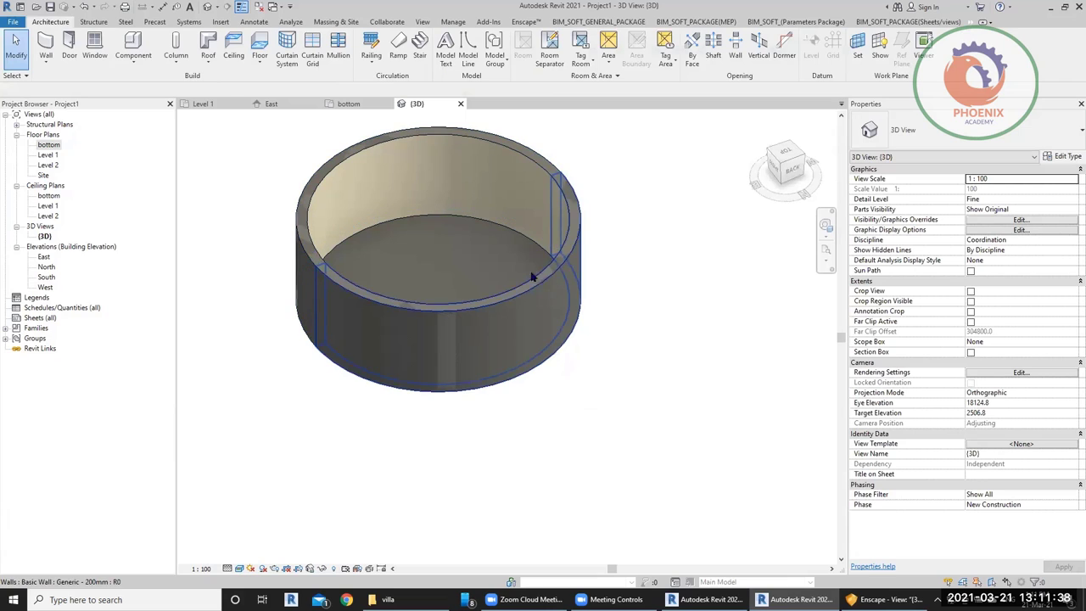
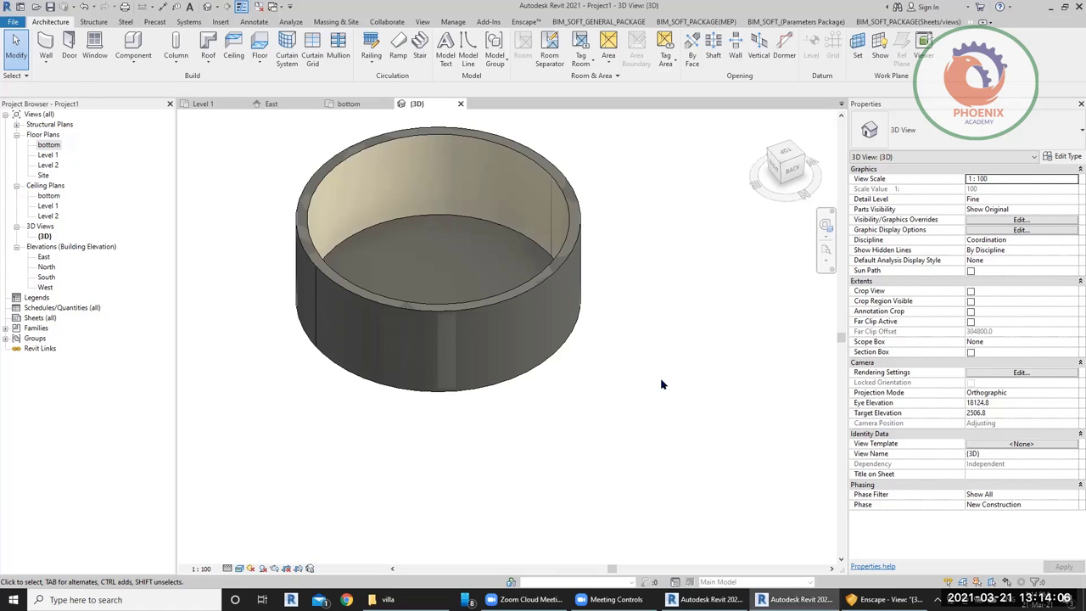
Step: Undo the entire command history back through the first Level command
scroll(625, 436, "down", 2)
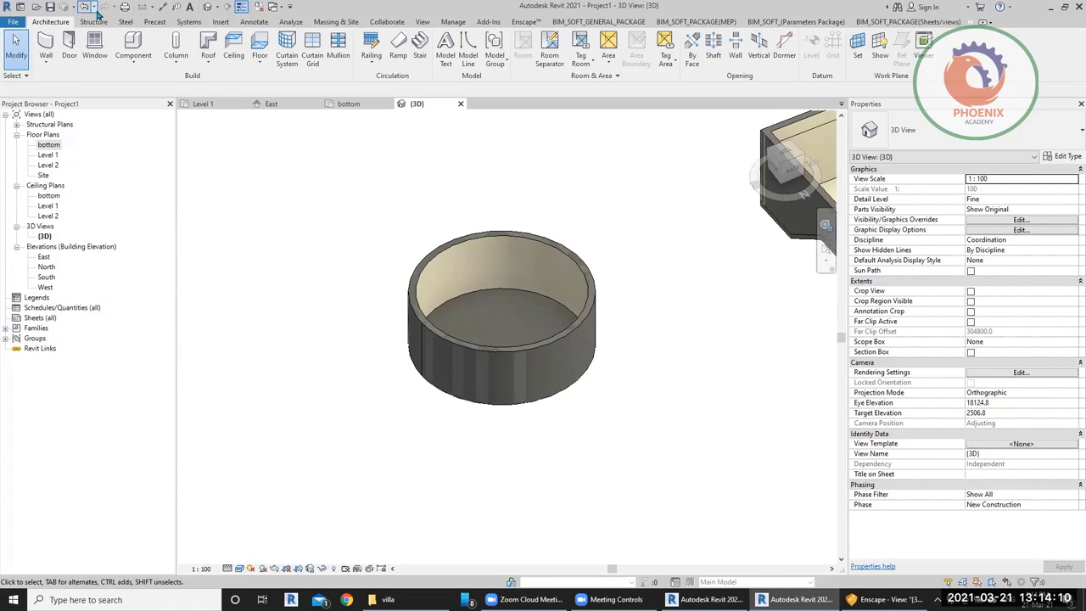
left_click(93, 6)
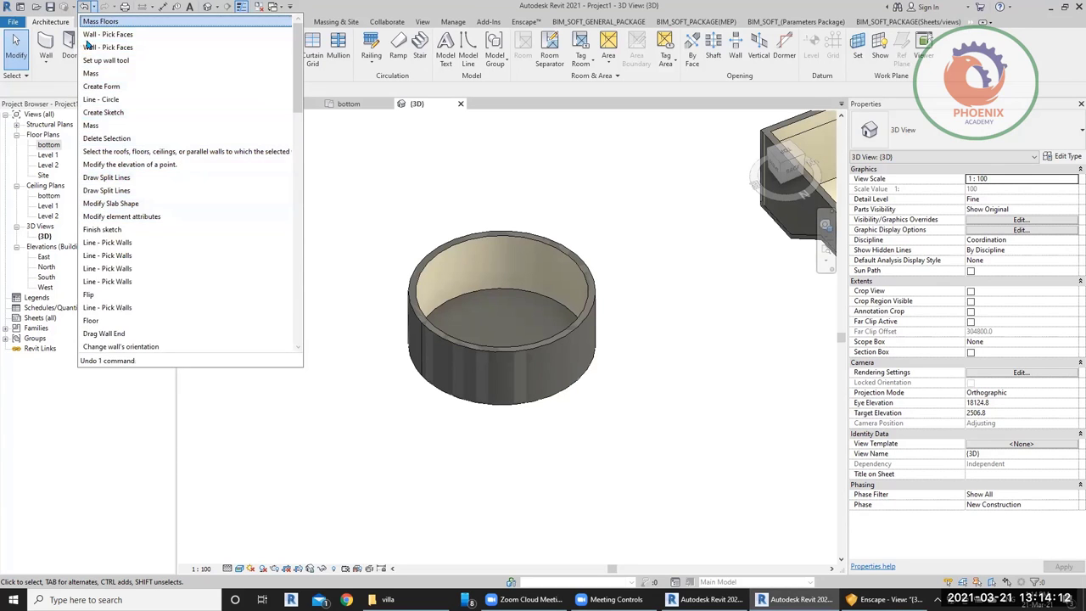
scroll(133, 256, "down", 8)
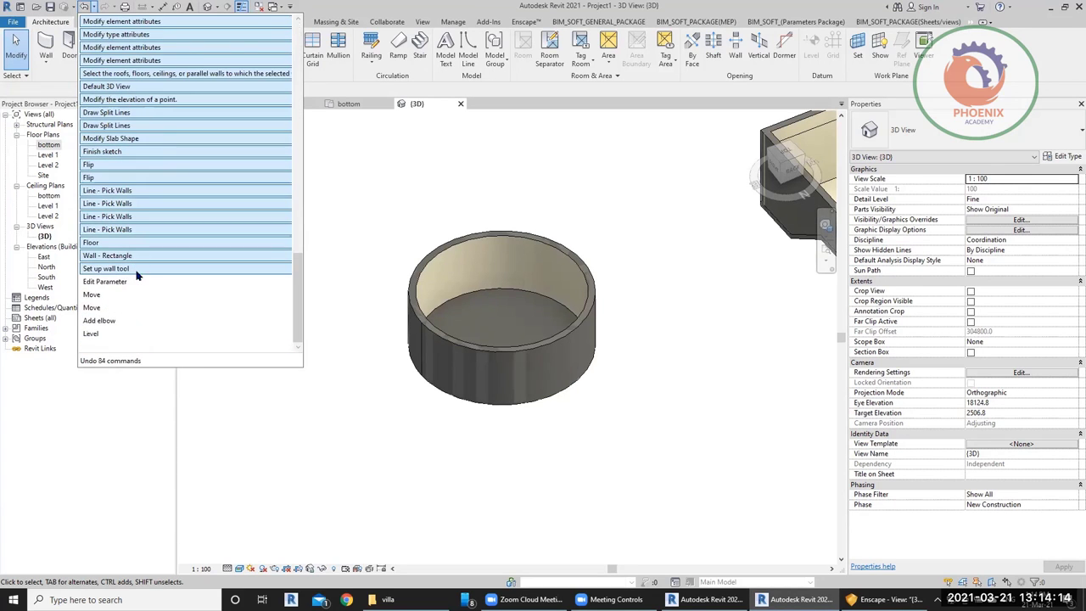
left_click(137, 336)
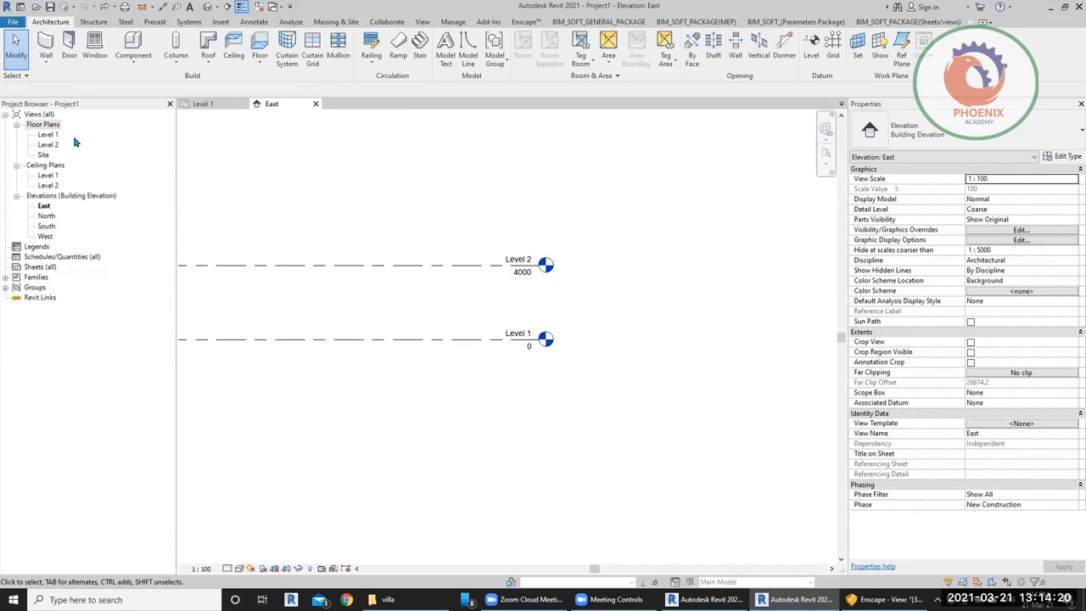
Step: Place a new level below Level 1 at an elevation of -1600 in the East elevation
scroll(438, 217, "down", 2)
middle_click_drag(436, 300, 557, 376)
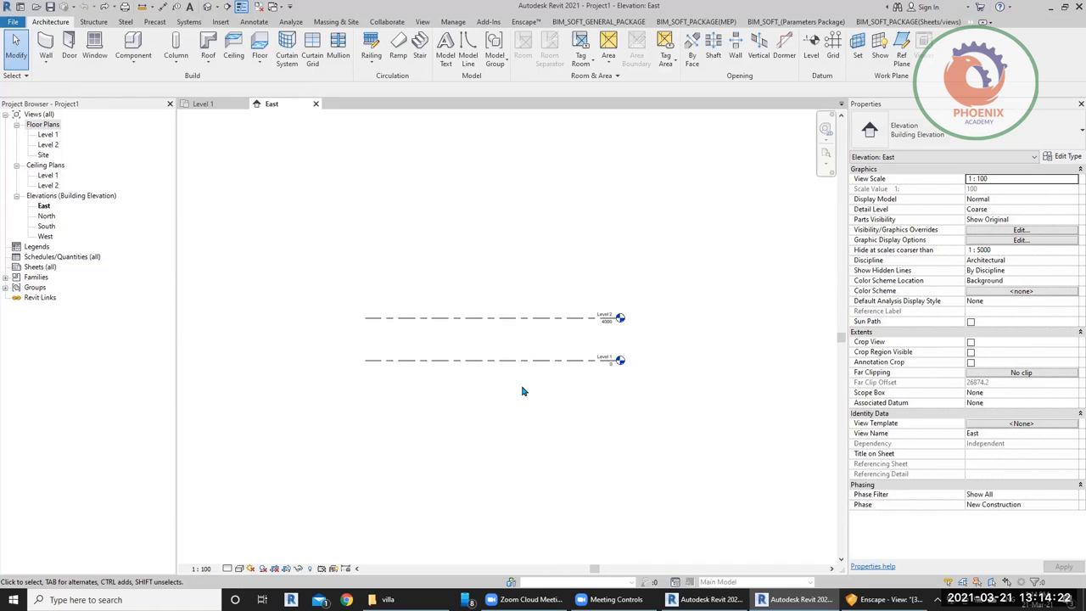
scroll(521, 388, "up", 3)
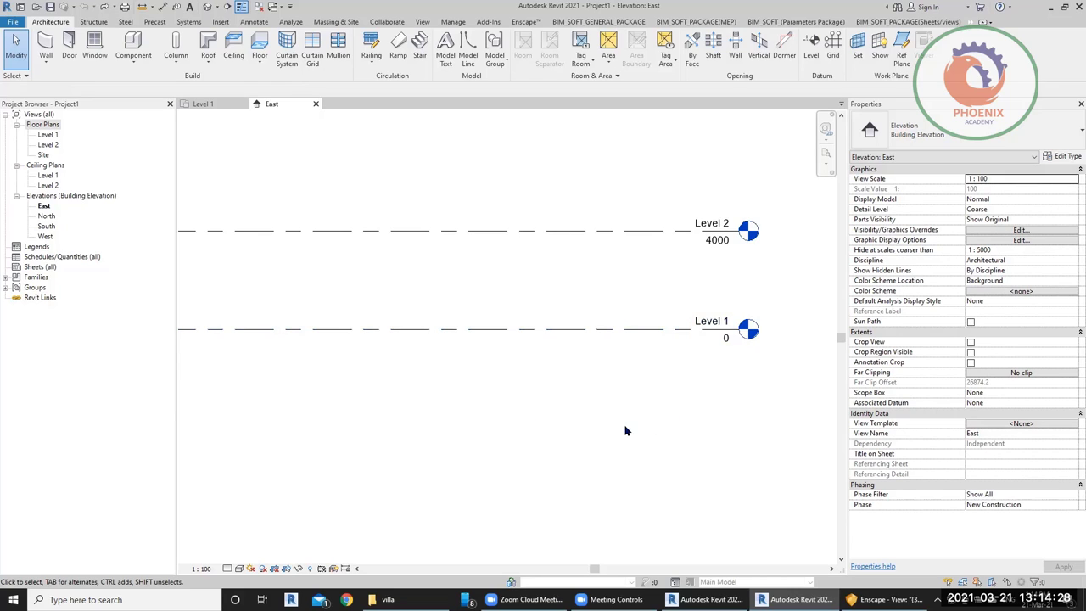
scroll(626, 427, "down", 1)
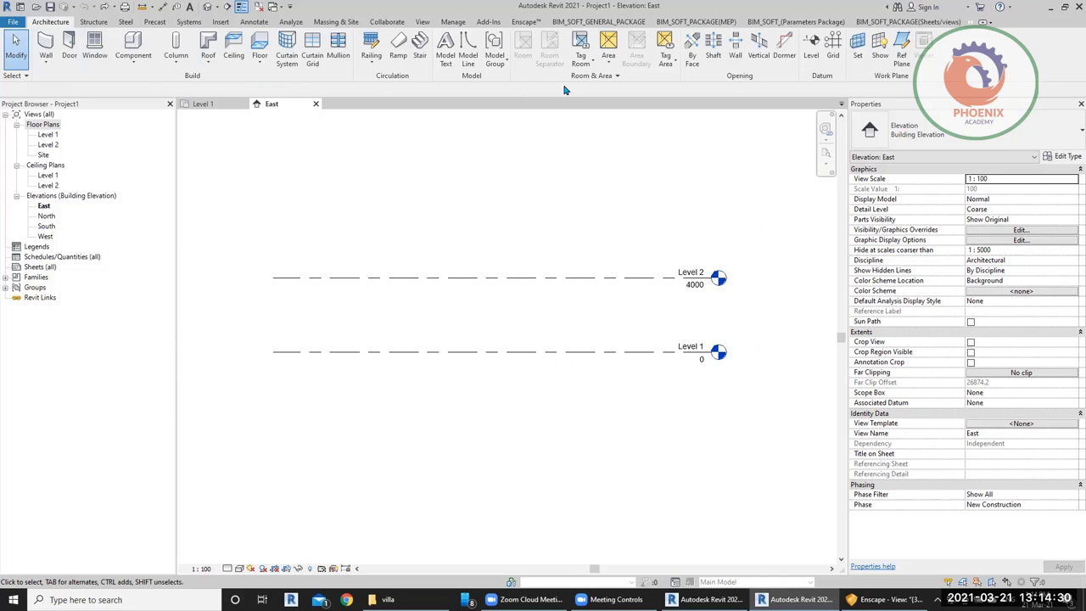
left_click(812, 56)
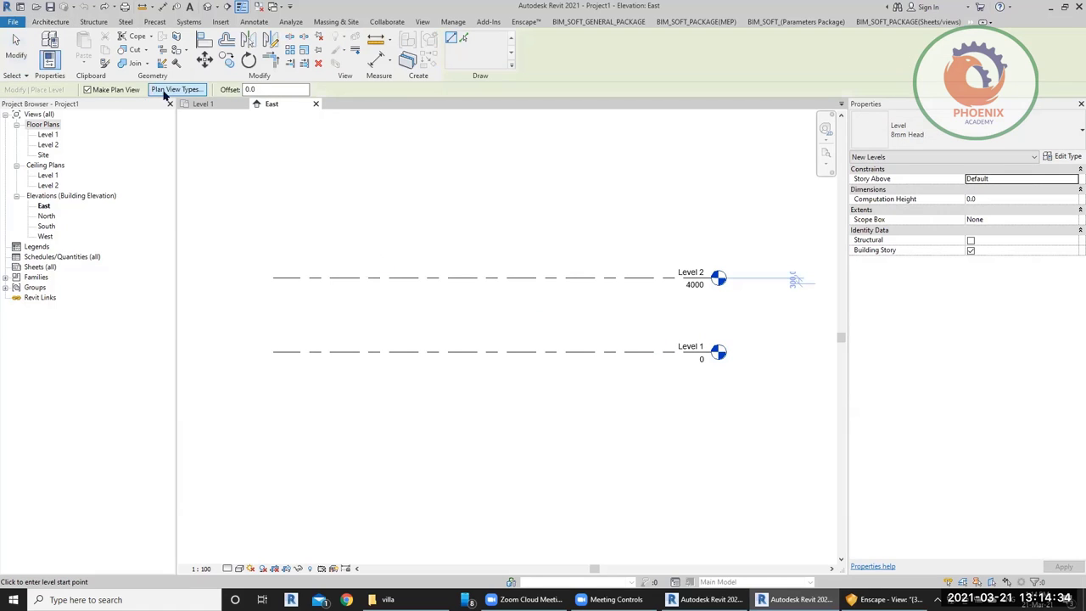
left_click_drag(259, 90, 235, 89)
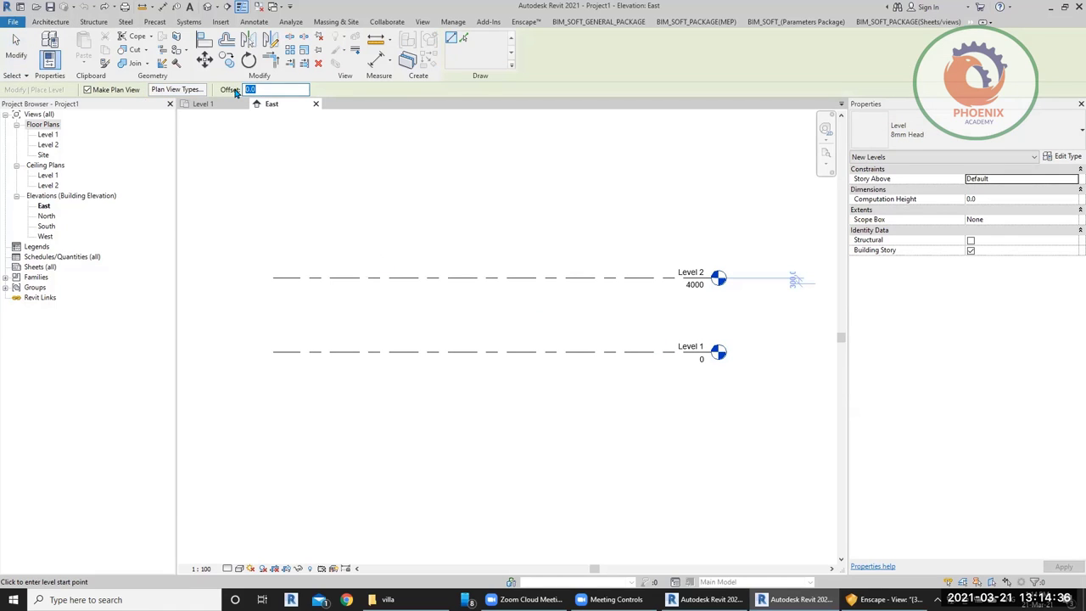
left_click(270, 381)
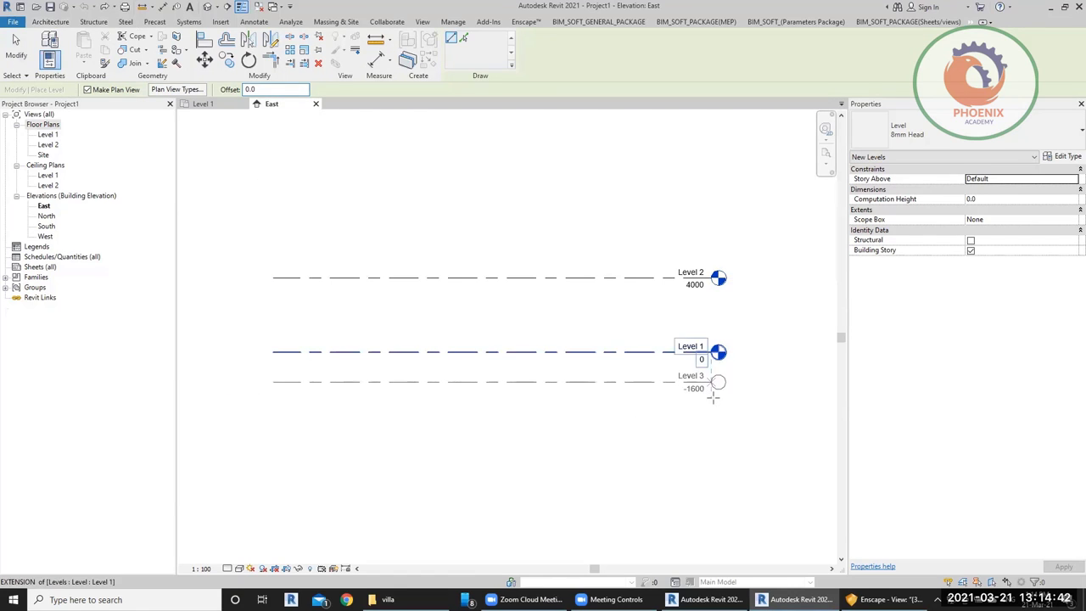
left_click(703, 460)
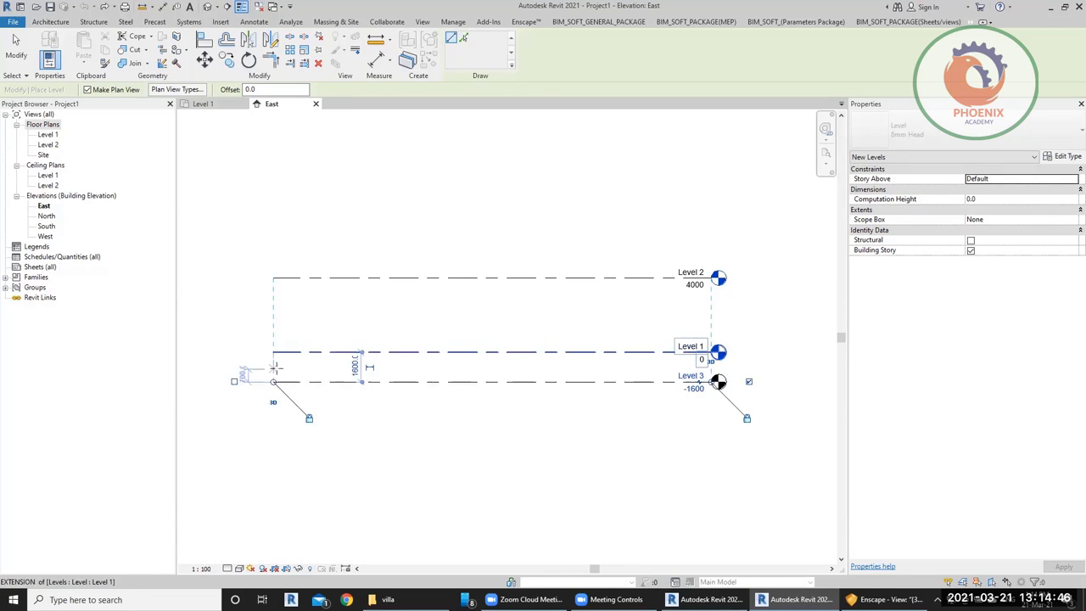
key("Escape")
key("Escape")
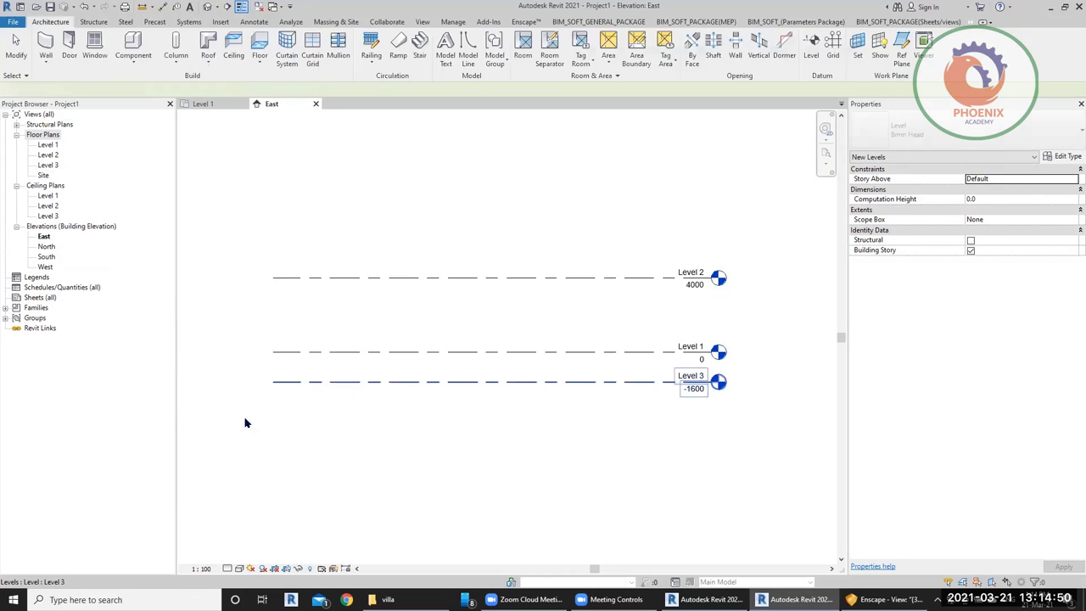
Step: Extend the aligned left ends of the level lines slightly outward
left_click(272, 389)
left_click_drag(272, 384, 255, 382)
left_click(530, 448)
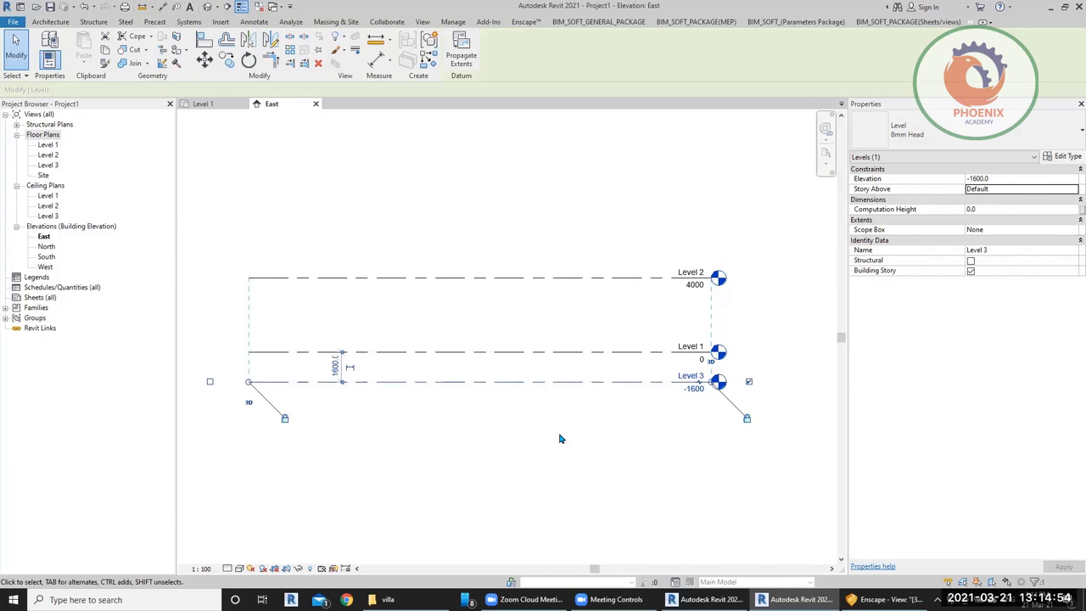
Step: Rename Level 3 as swimming pool and rename its corresponding views as well
left_click(696, 390)
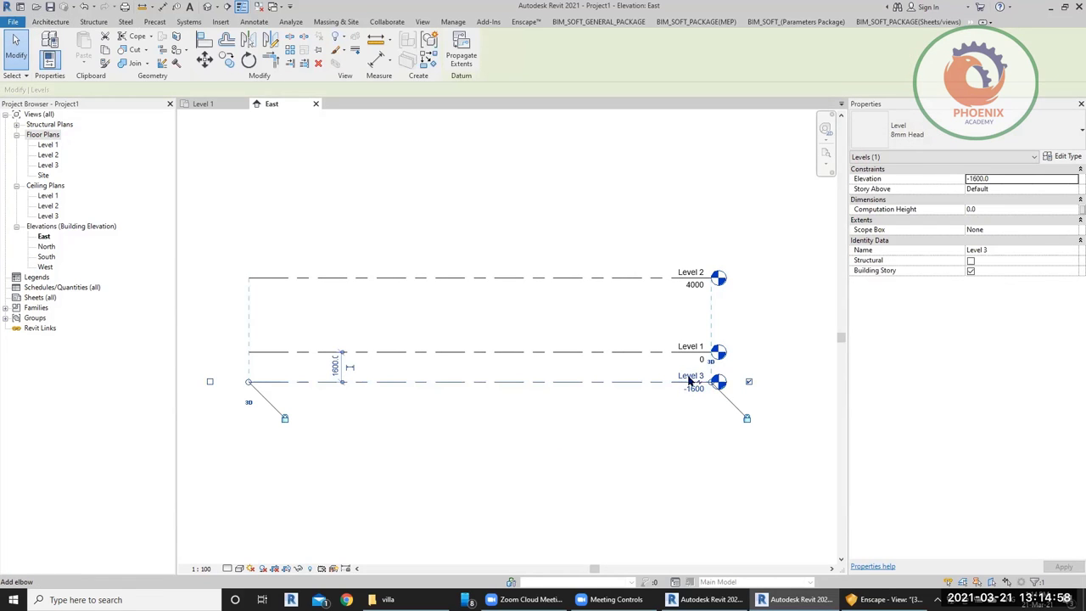
left_click(687, 374)
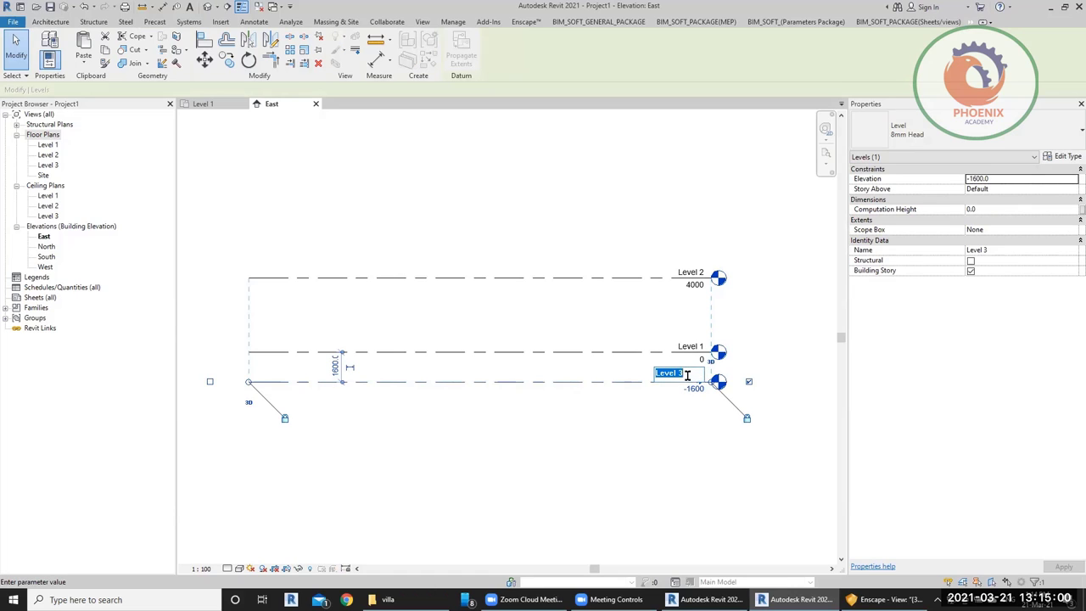
type("bottom")
key("ctrl+a")
type("swimming pool")
key("Return")
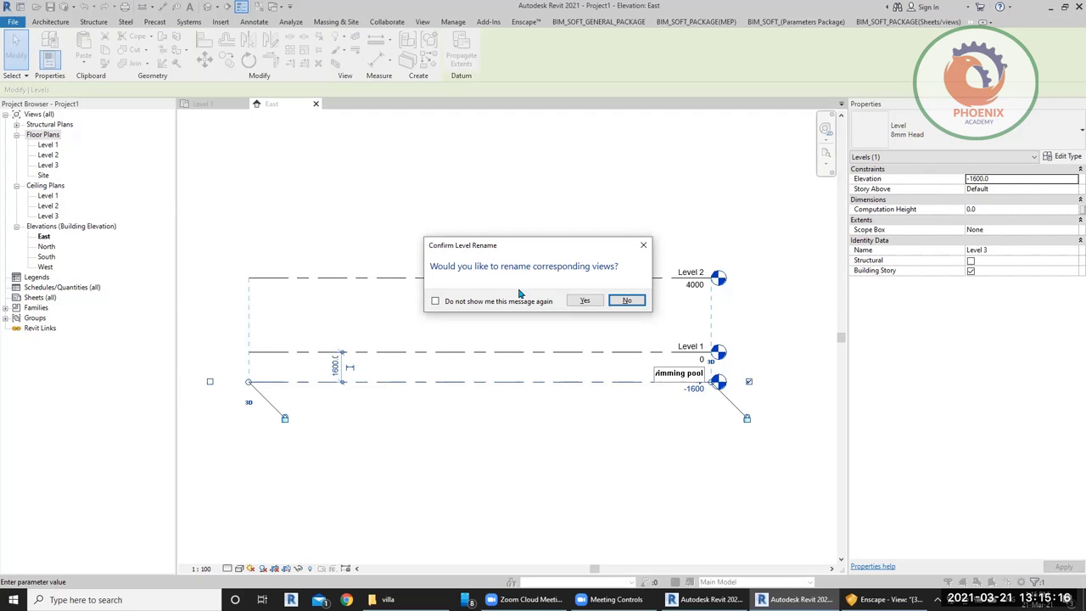
left_click(584, 301)
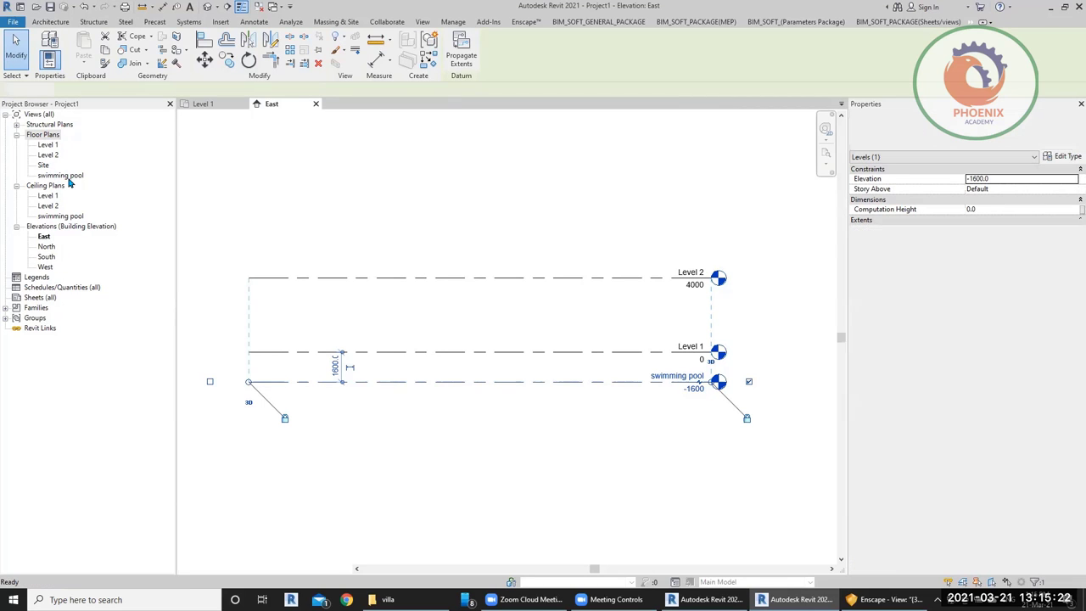
Step: Choose the Discipline organization scheme for the views in the Project Browser
left_click(61, 176)
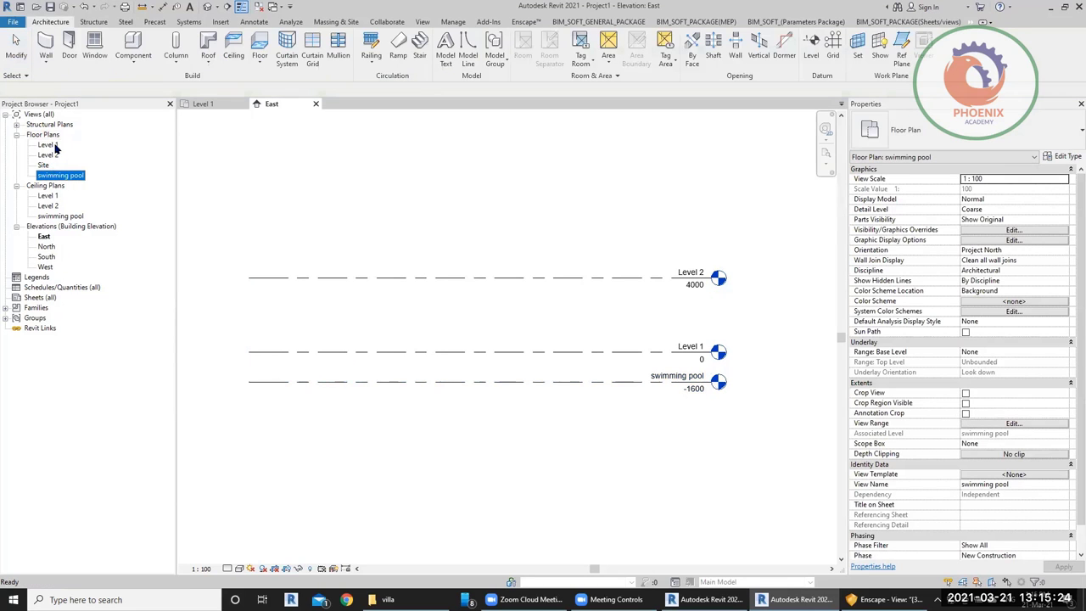
left_click(54, 147)
left_click(51, 166)
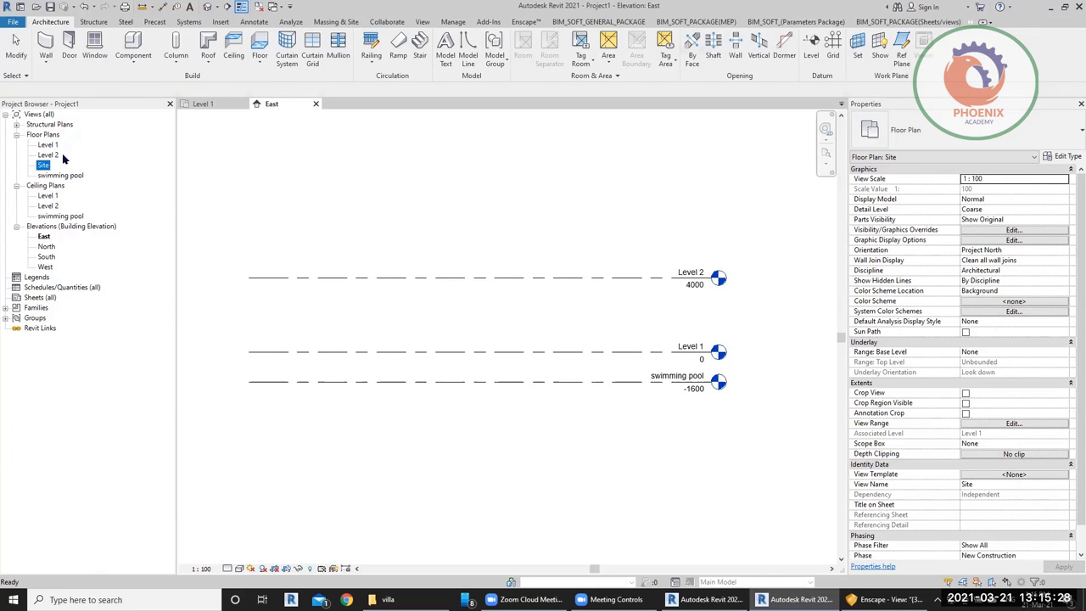
right_click(48, 114)
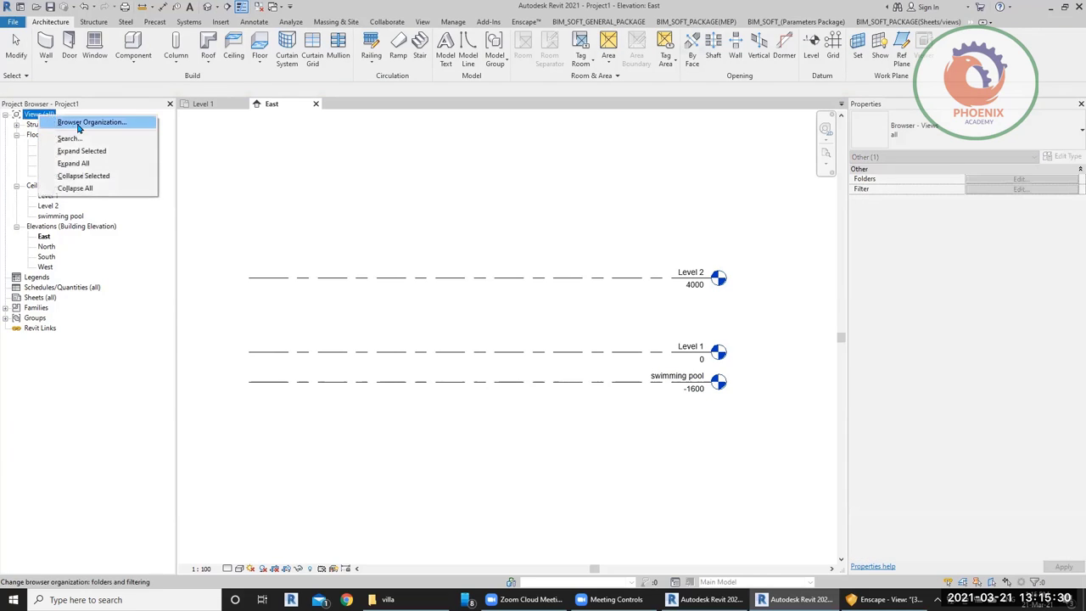
left_click(89, 122)
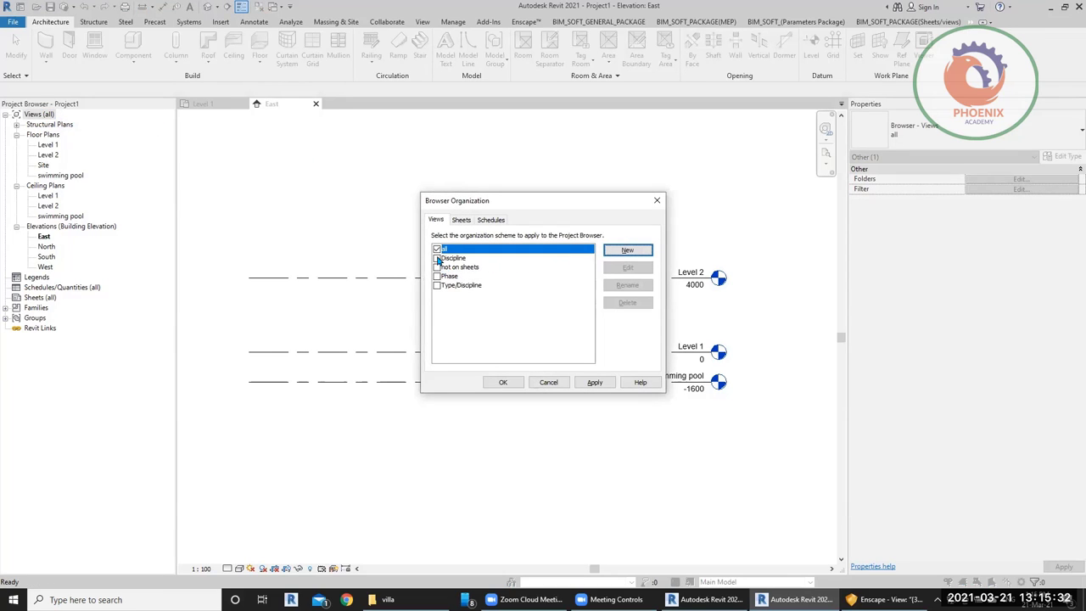
left_click(437, 258)
Step: Set the Discipline scheme to sort by Associated Level in descending order and apply it to the Project Browser
left_click(630, 269)
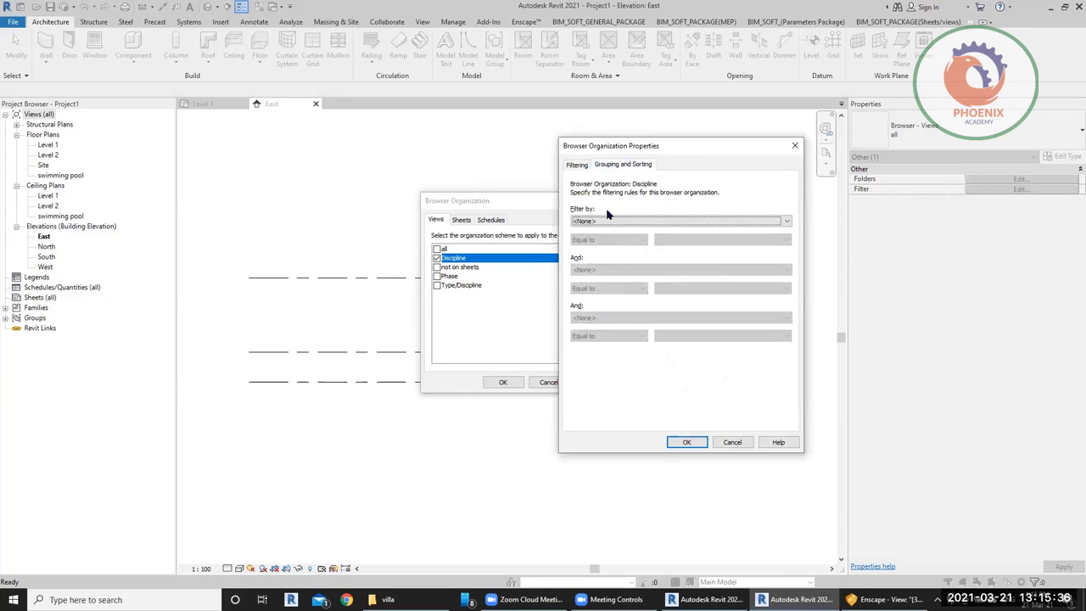
left_click(687, 409)
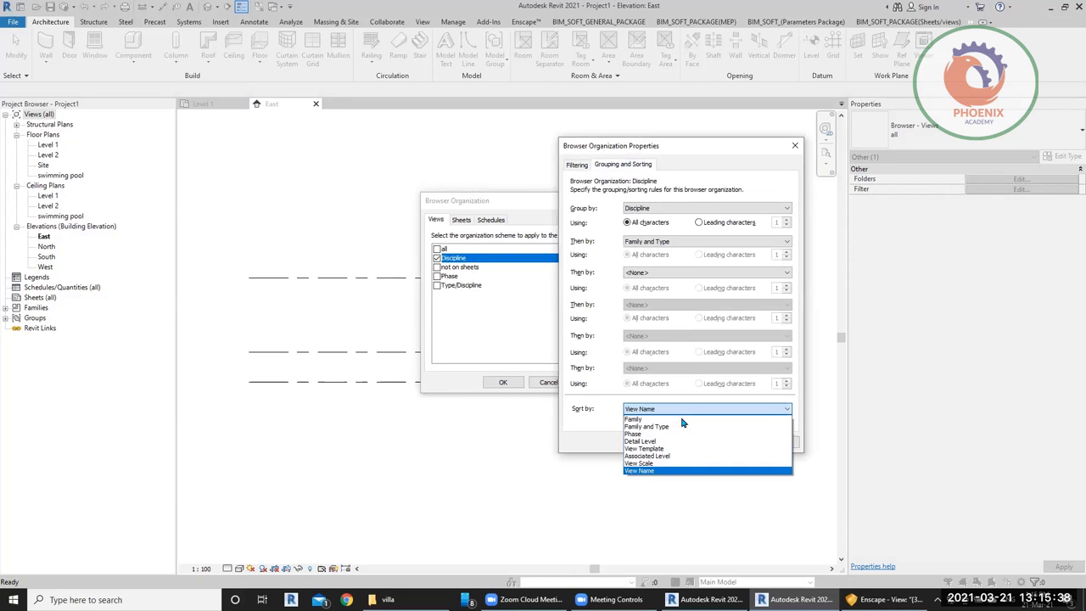
left_click(678, 457)
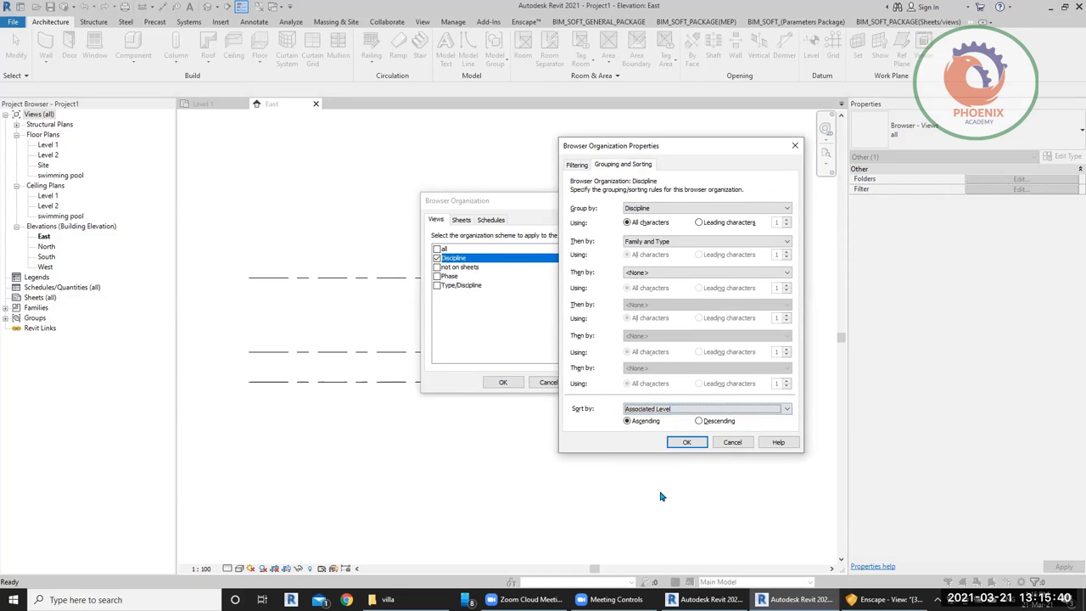
left_click(698, 420)
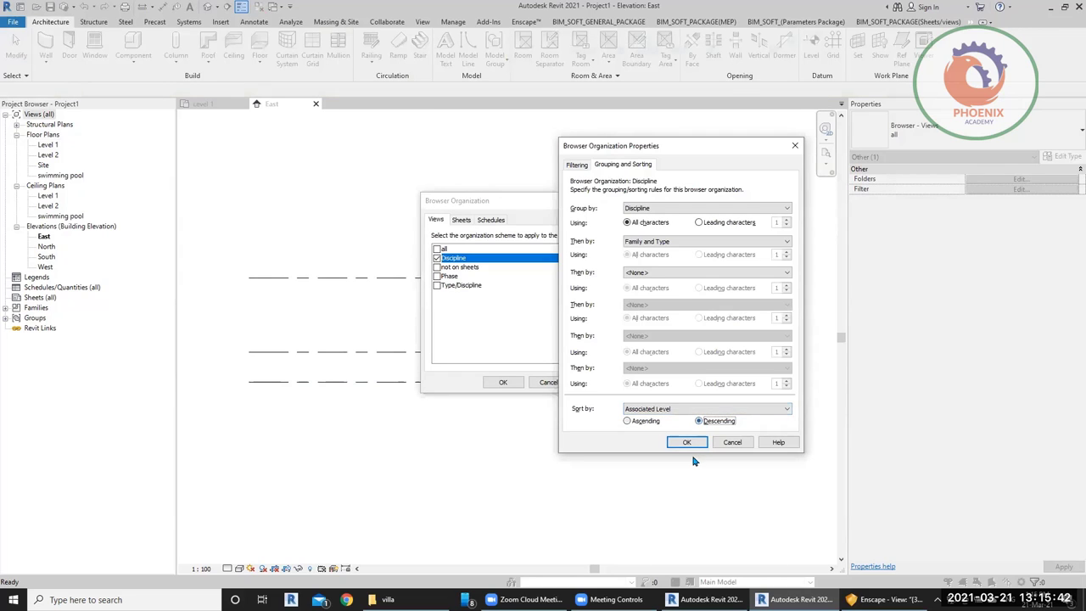
left_click(686, 442)
left_click(503, 382)
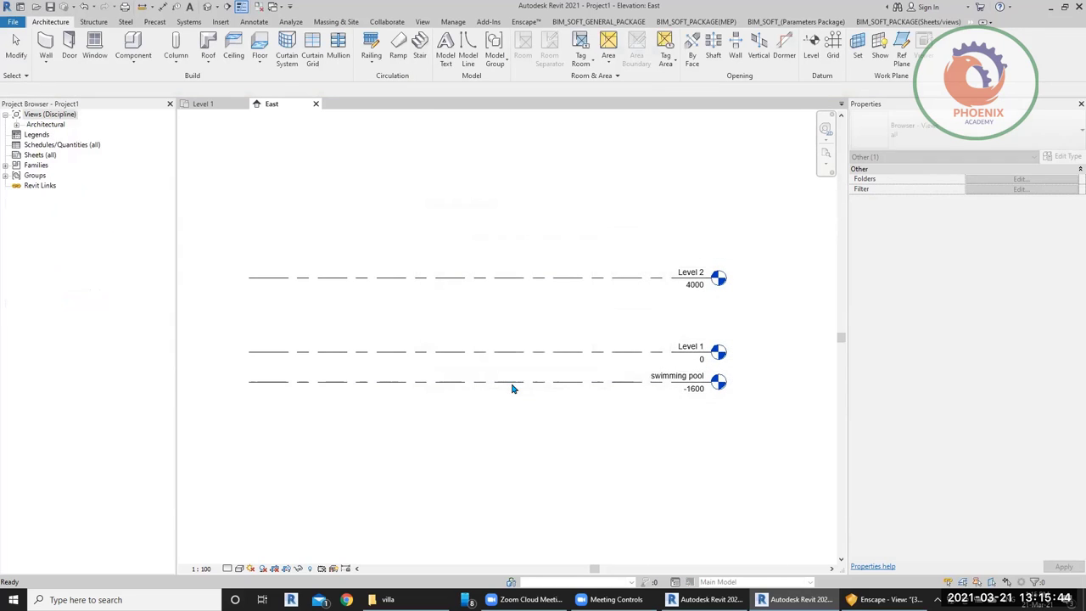
Step: Expand the Architectural floor plans and open the swimming pool floor plan
left_click(41, 127)
double_click(41, 126)
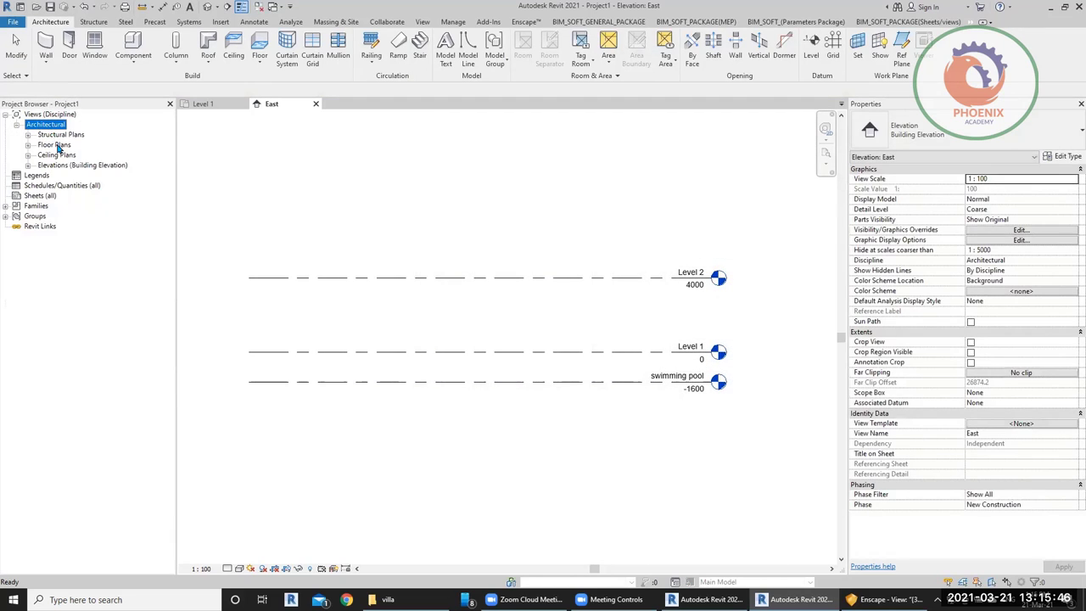
double_click(58, 147)
double_click(73, 185)
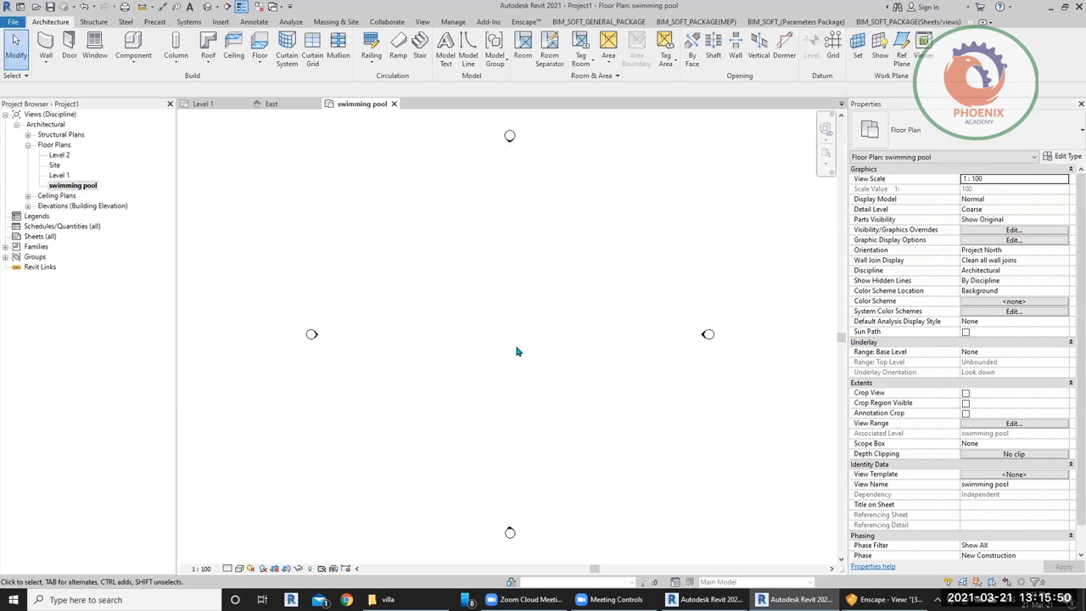
Step: Draw a full elliptical Generic - 200mm wall between the elevation markers, with a short semi-axis of about 3000 mm
left_click(47, 67)
left_click(85, 81)
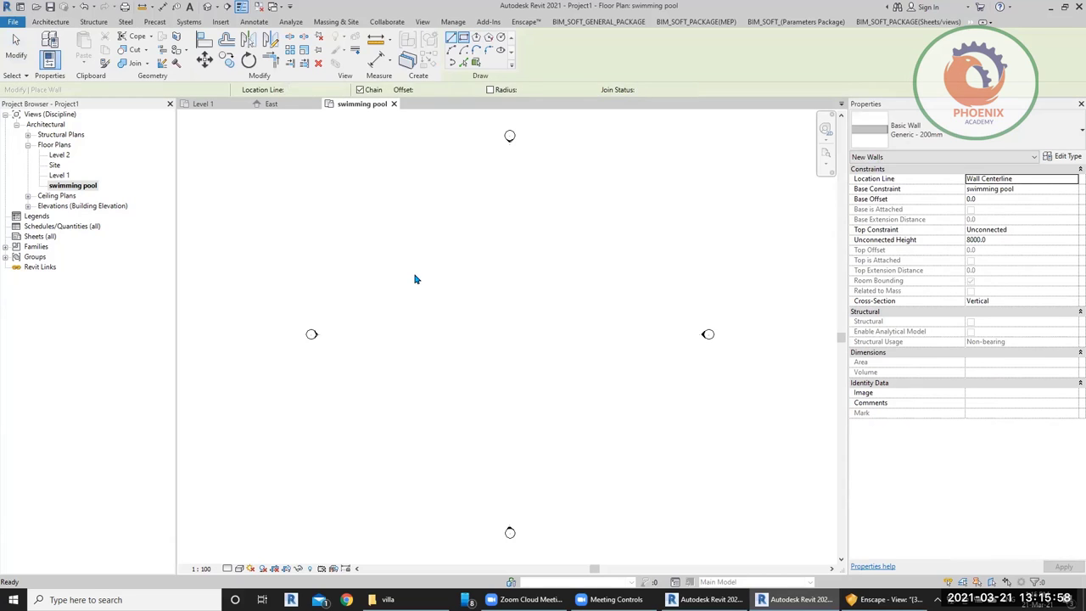
left_click(500, 50)
left_click(497, 331)
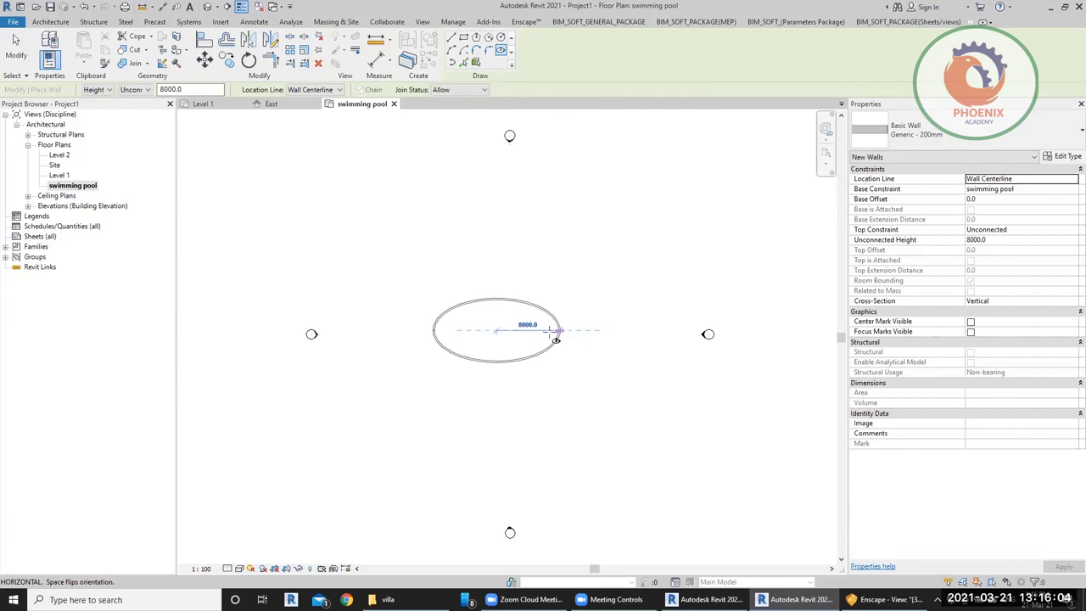
left_click(544, 340)
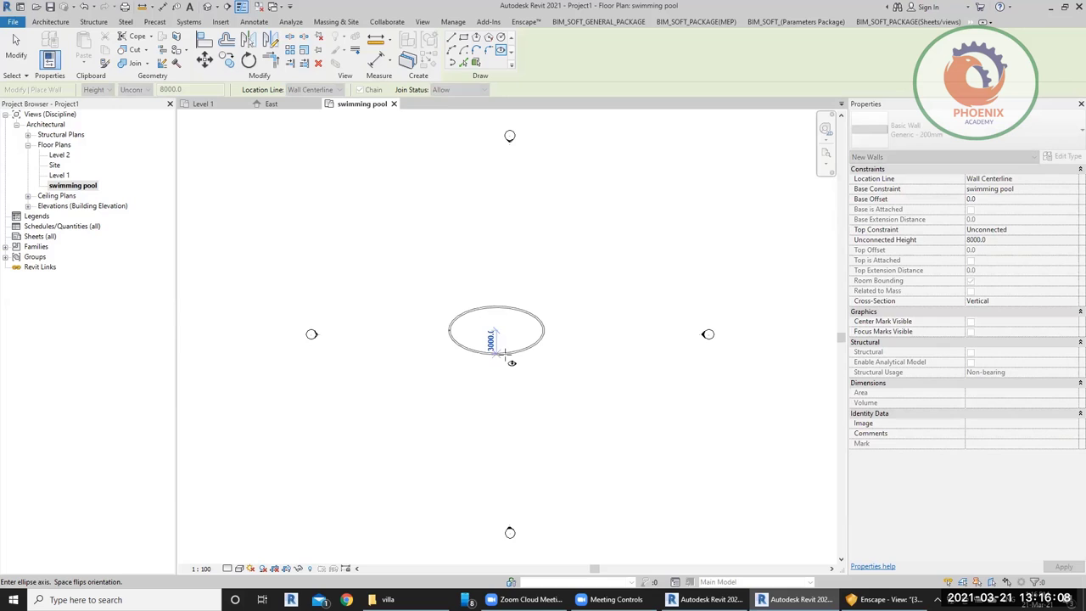
left_click(509, 357)
scroll(462, 341, "up", 2)
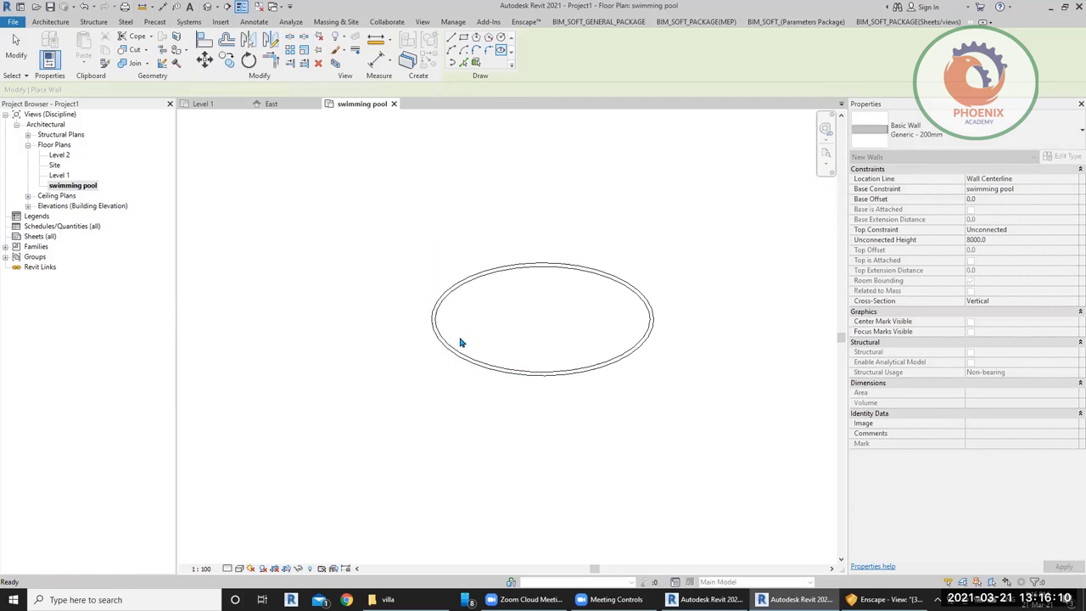
key("Escape")
key("Escape")
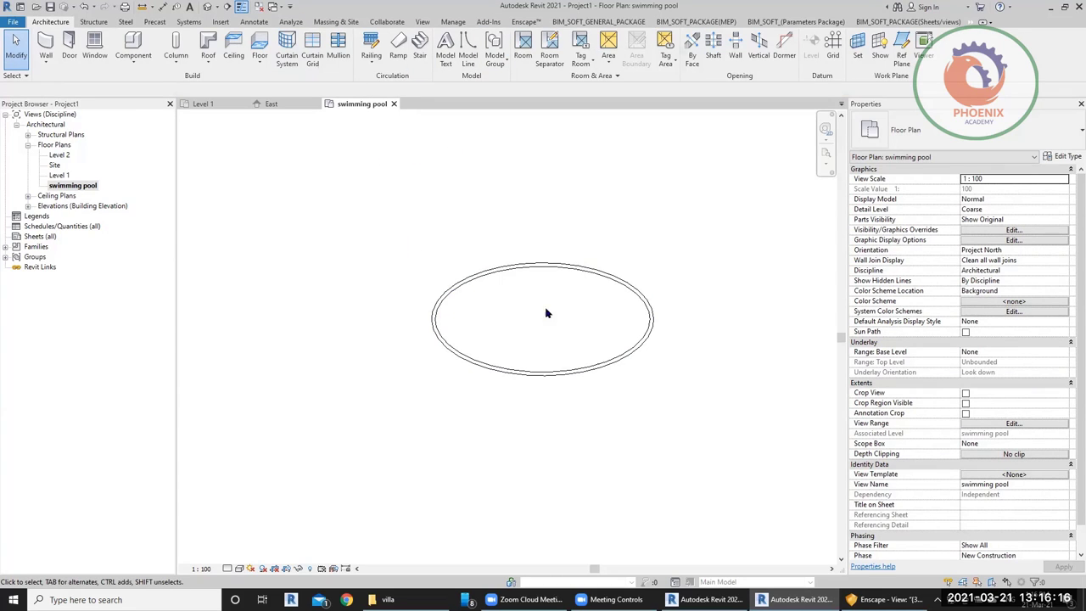
Step: Constrain the top of both elliptical pool walls up to Level 1
left_click_drag(182, 202, 752, 395)
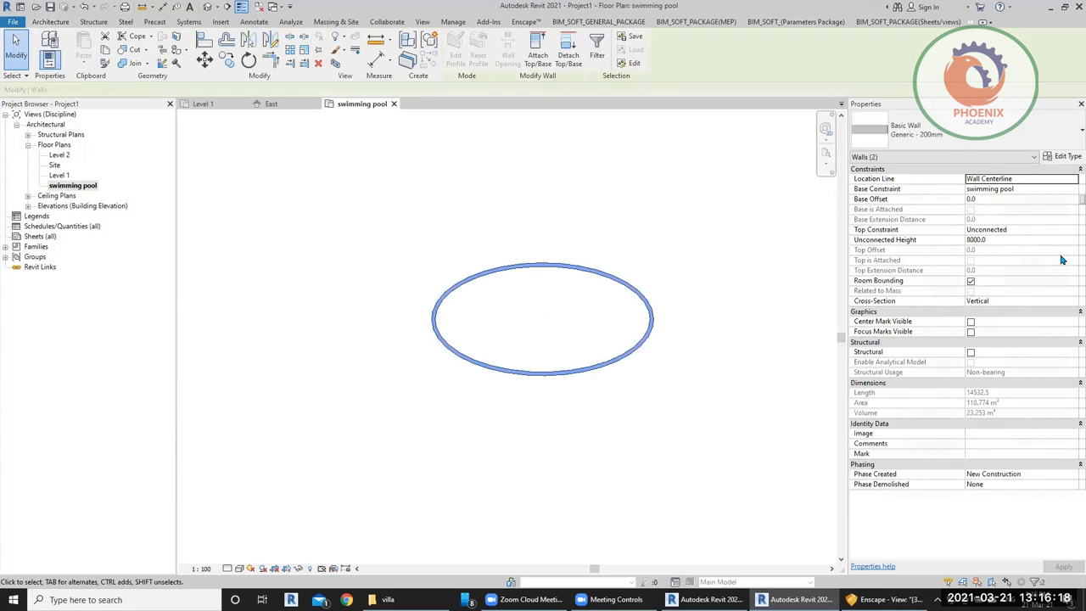
left_click(1068, 230)
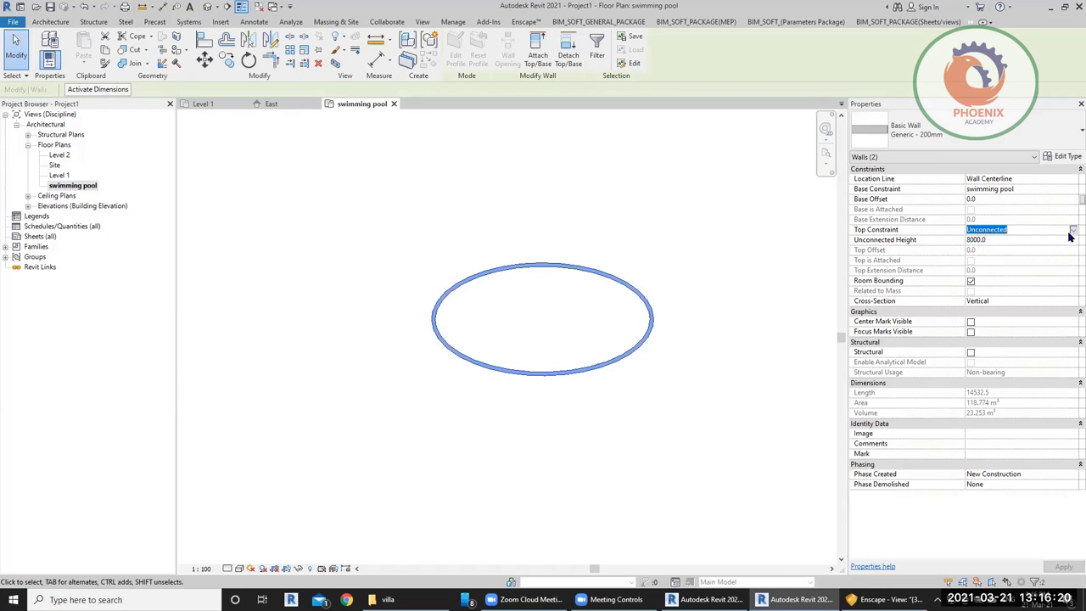
left_click(1073, 230)
left_click(1023, 256)
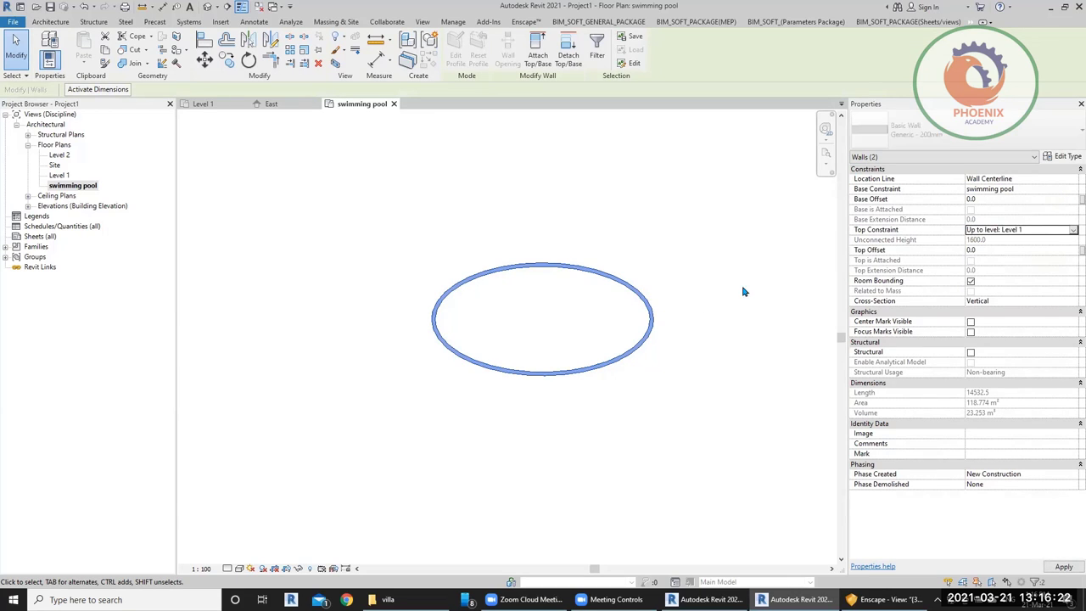
Step: Begin an architectural Generic 150mm floor sketch on the swimming pool level, using walls to define its boundary
left_click(56, 23)
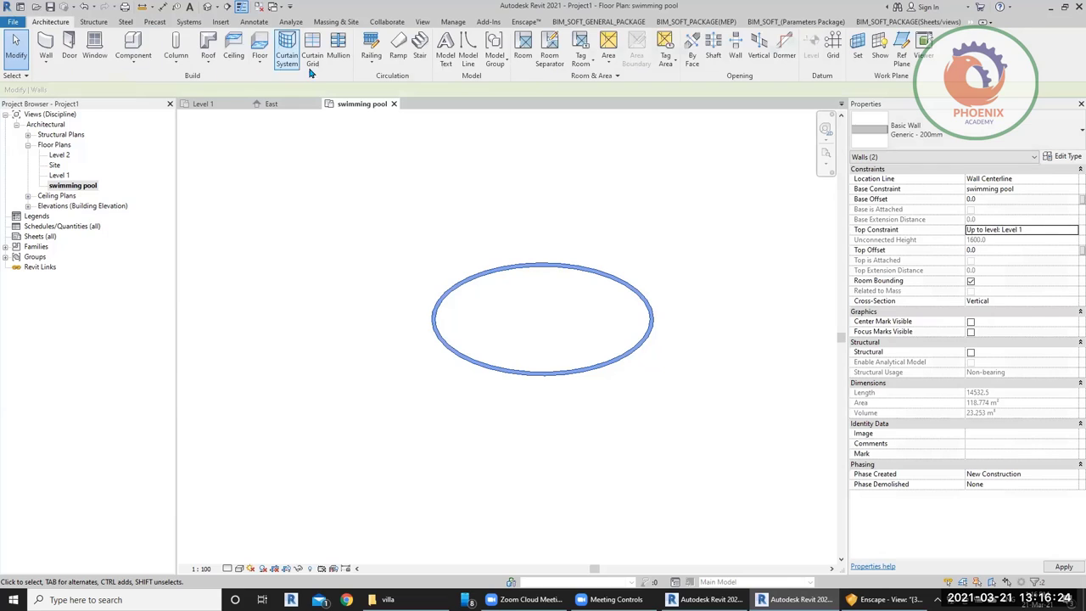
left_click(261, 61)
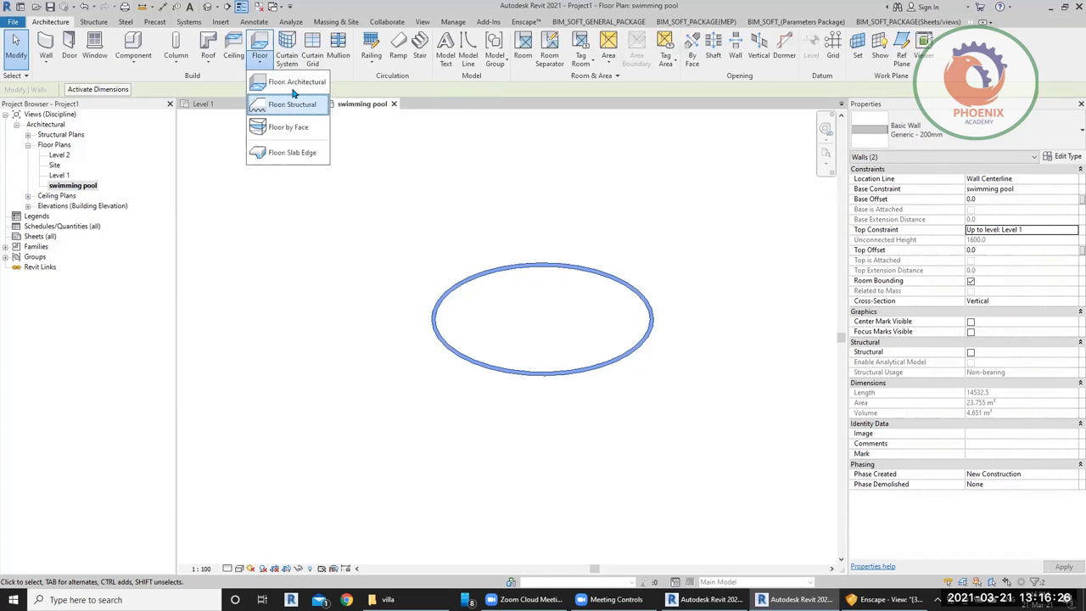
left_click(298, 83)
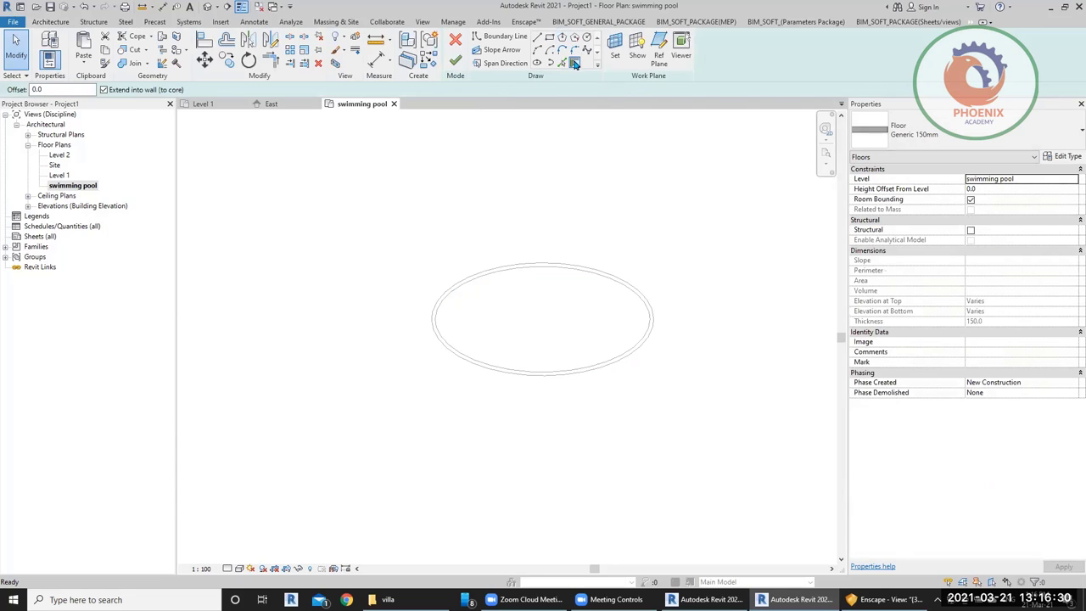
left_click(494, 281)
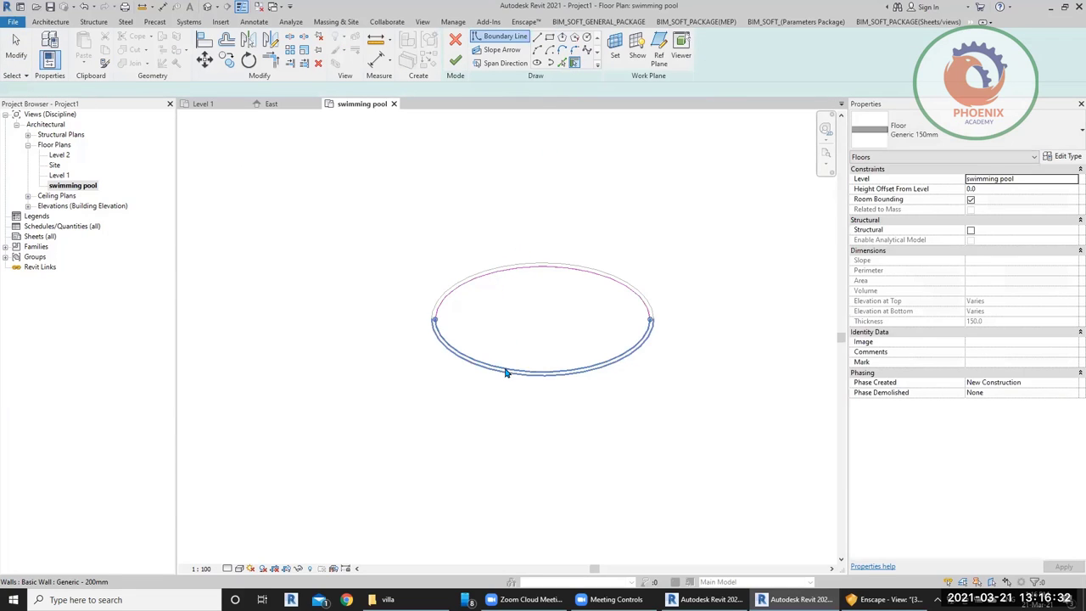
left_click(512, 379)
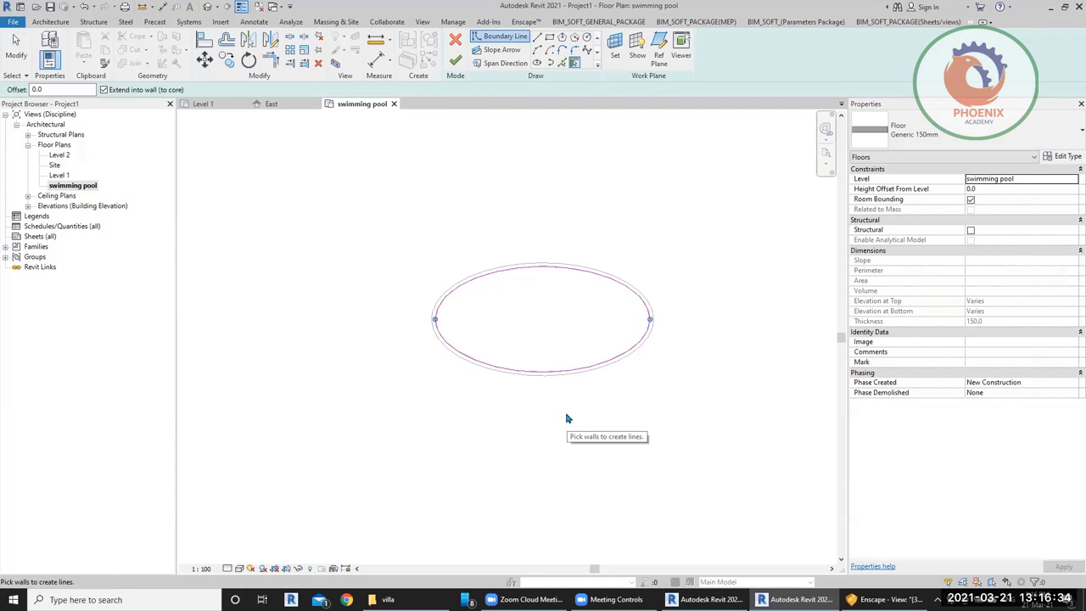
key("Escape")
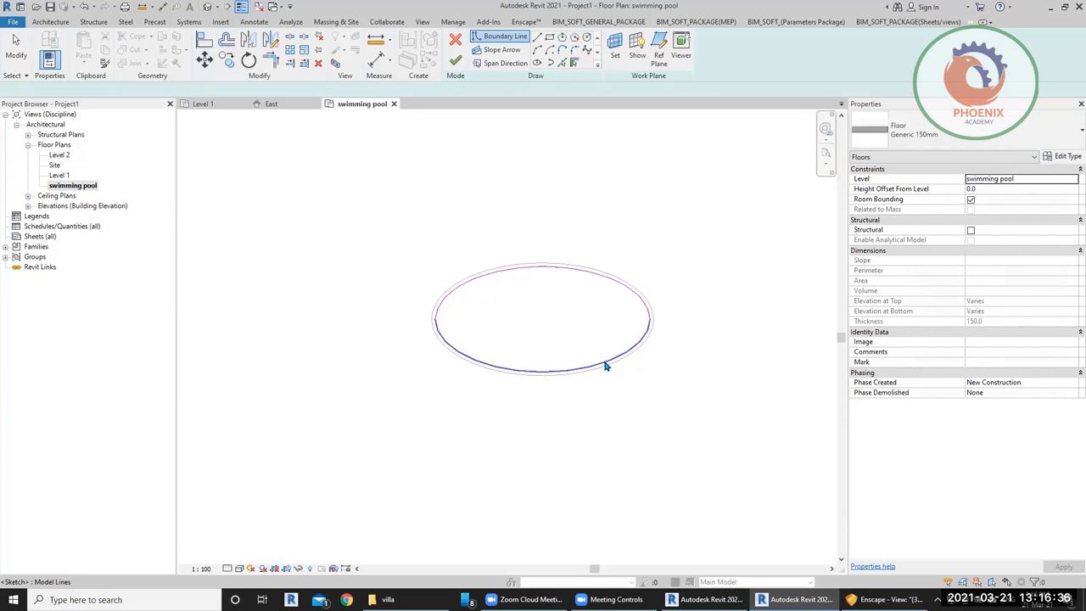
key("Escape")
left_click(580, 370)
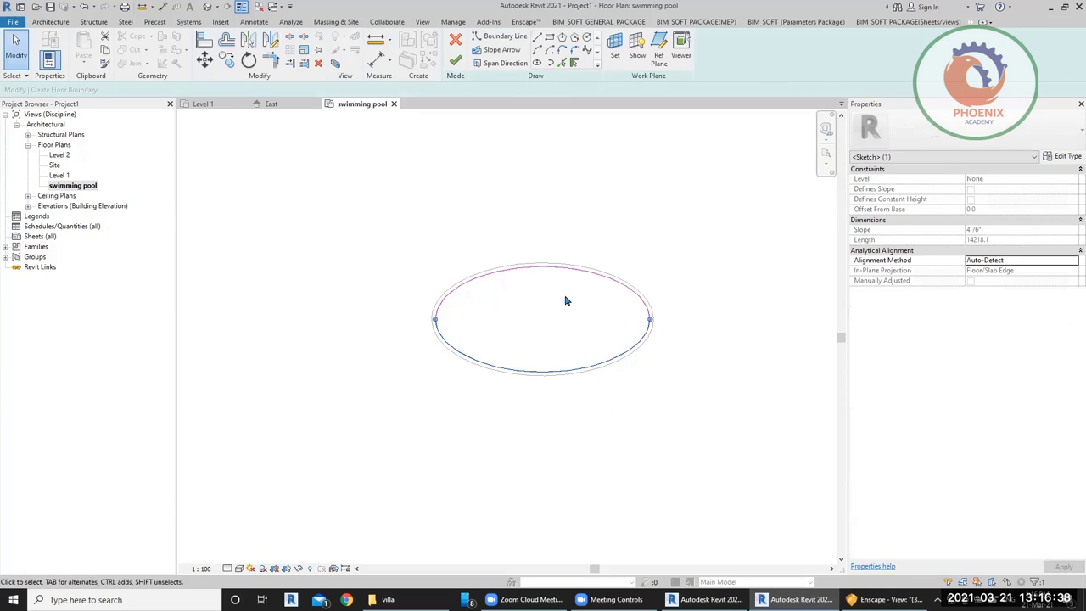
left_click(553, 274, "ctrl")
Step: Sketch the floor boundary along the outer faces of both elliptical wall halves and finish the floor
left_click(574, 63)
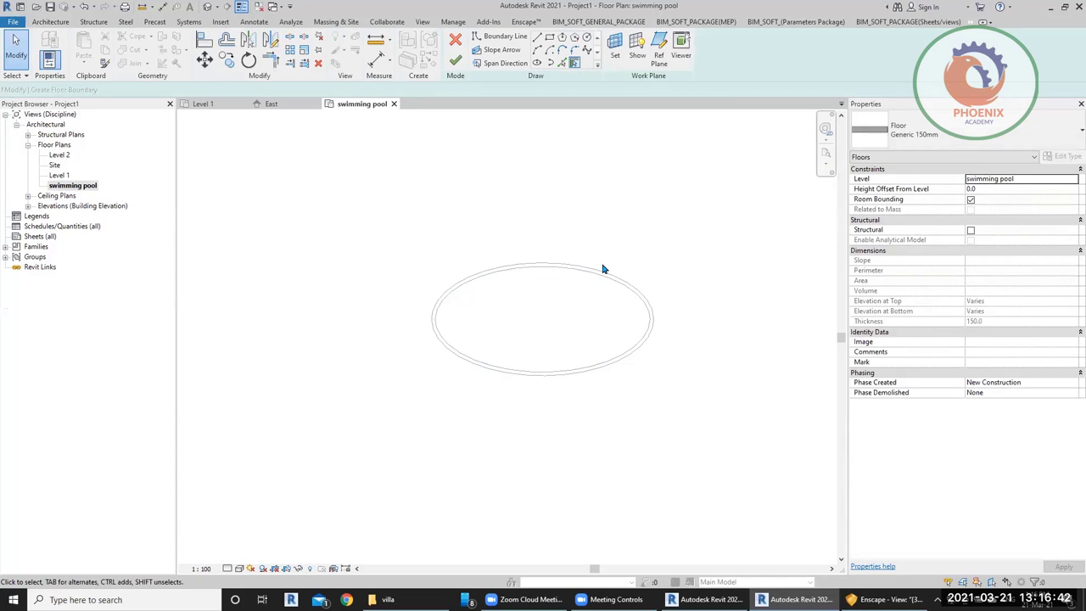
left_click(629, 307)
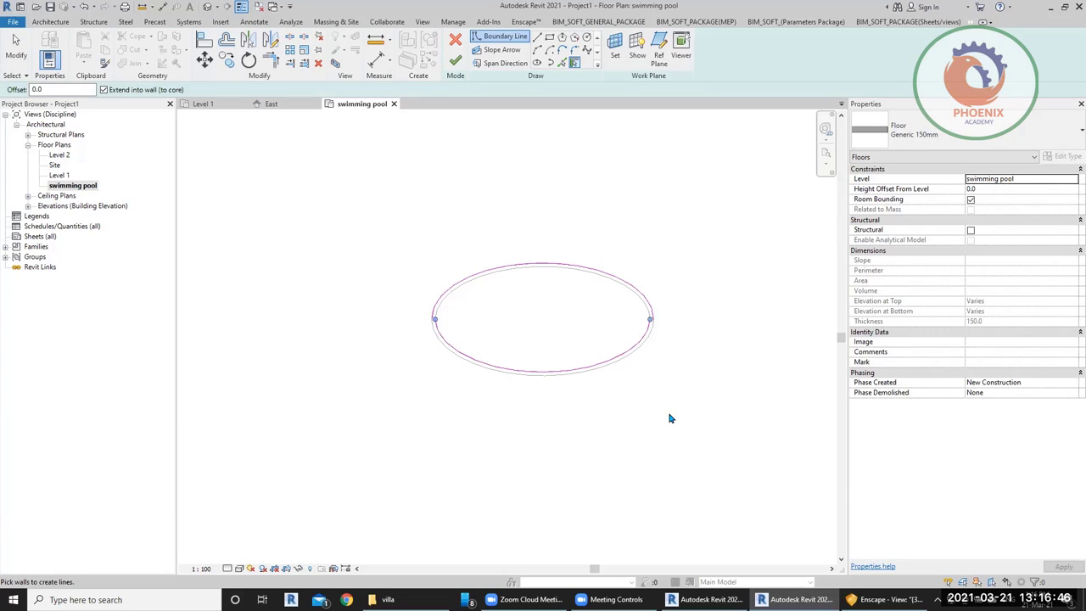
key("Escape")
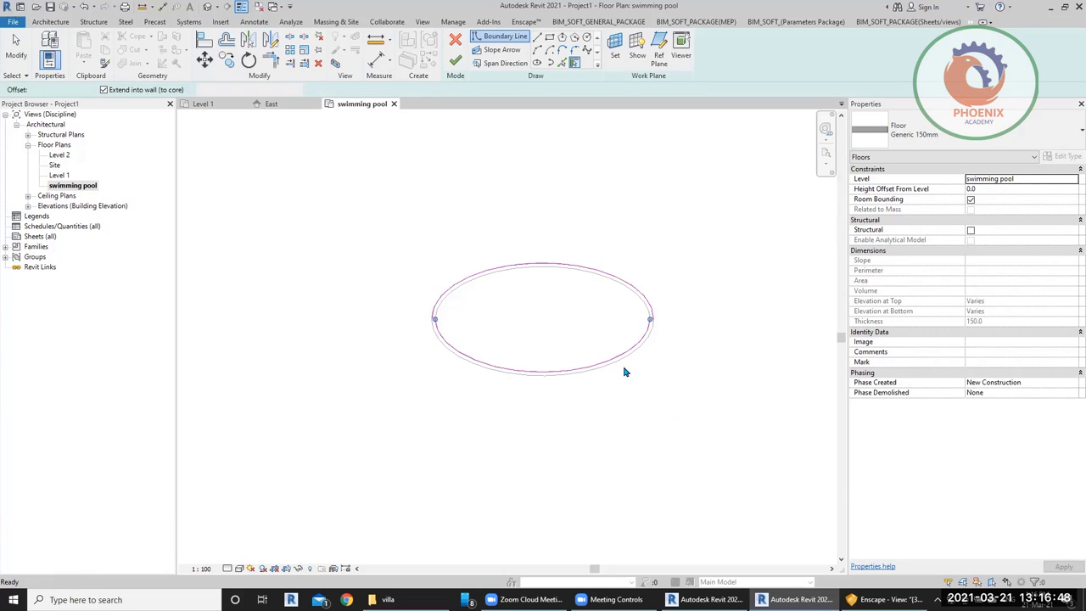
key("Escape")
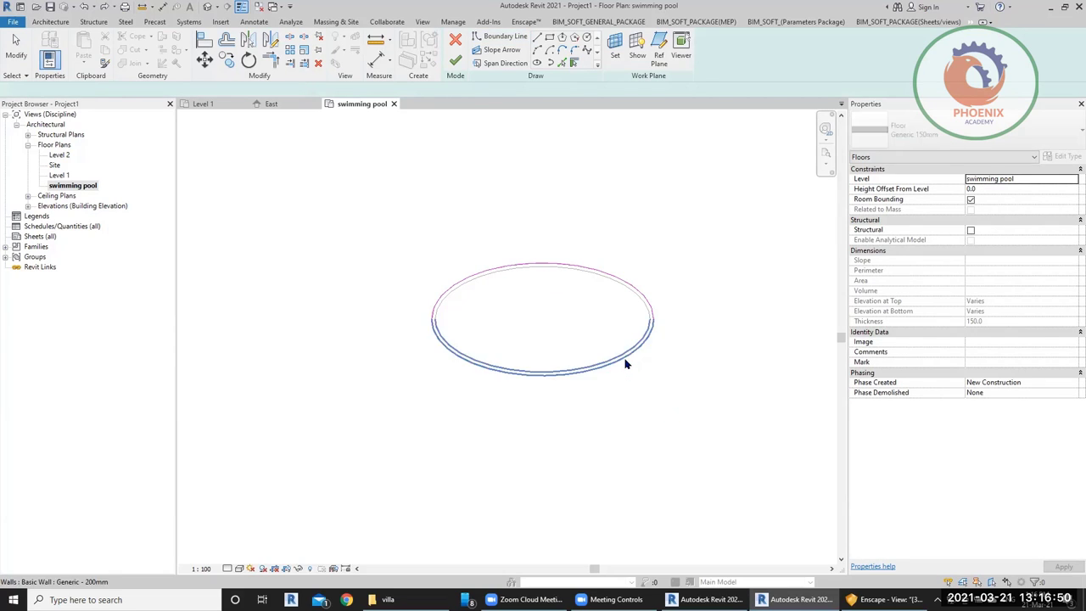
key("Return")
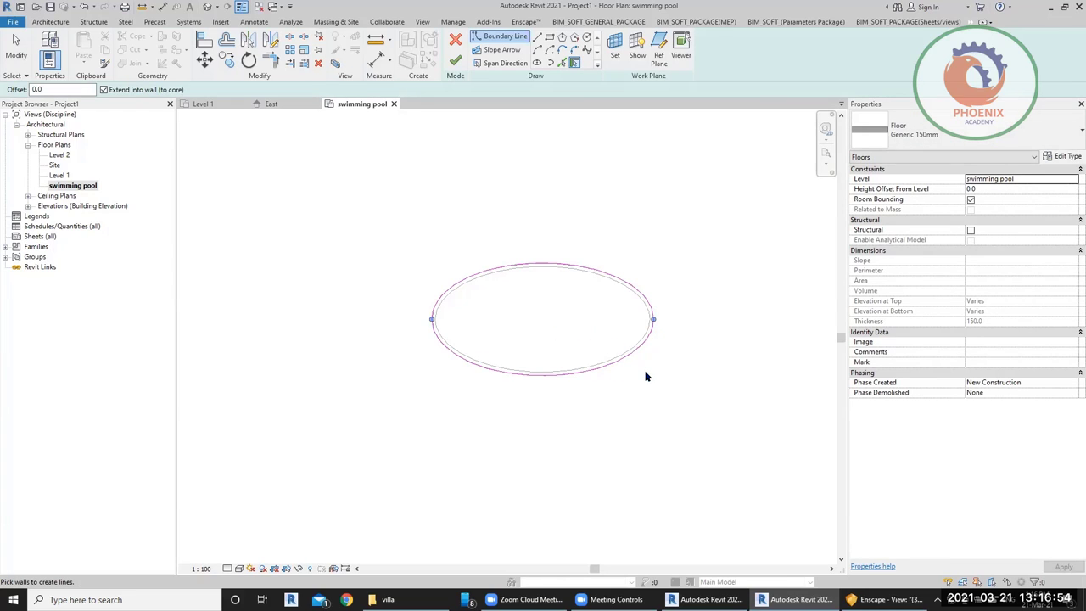
left_click(453, 63)
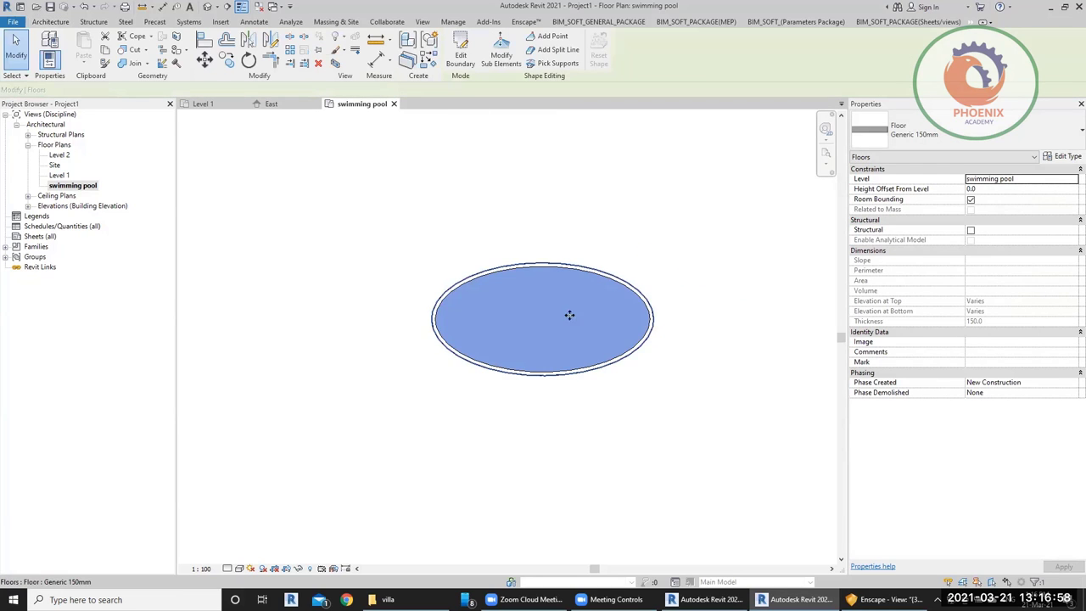
Step: Add two parallel split lines across the short direction of the elliptical floor, the second about 6080 mm long
left_click(499, 59)
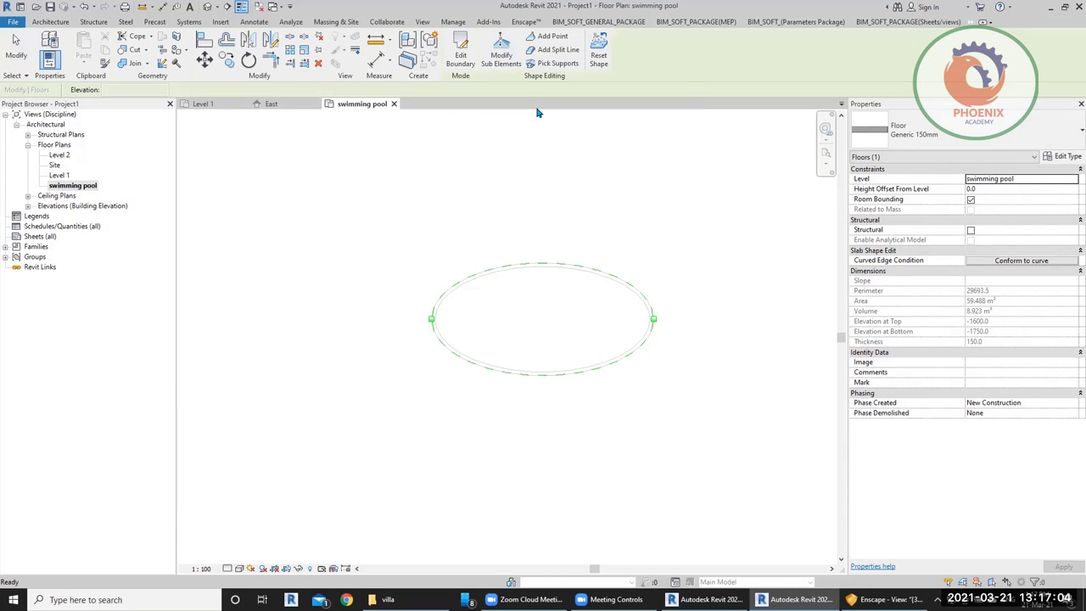
left_click(553, 35)
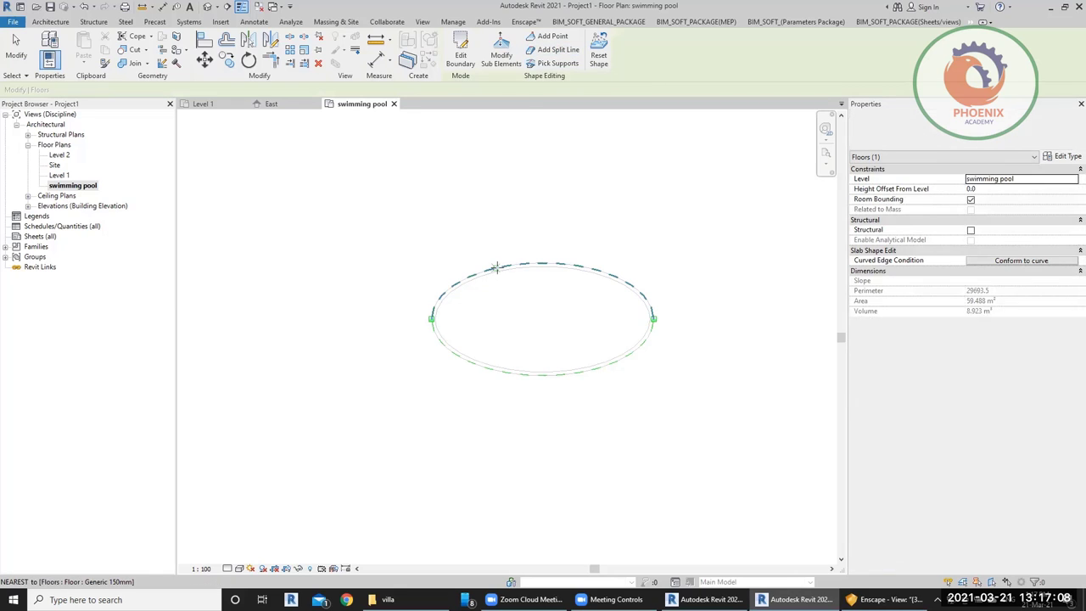
left_click(497, 267)
left_click(498, 371)
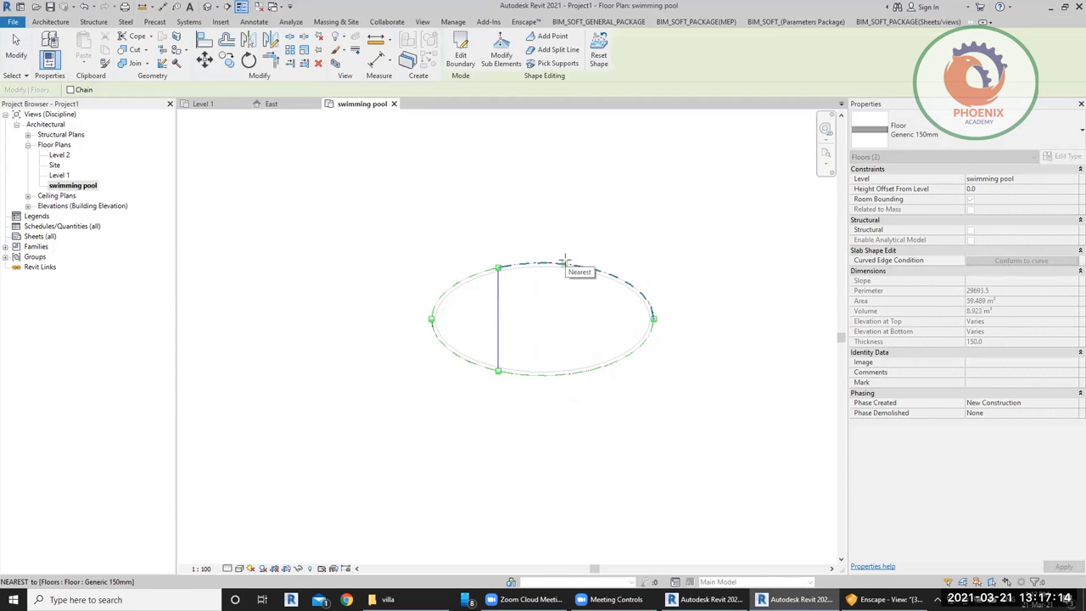
left_click(564, 262)
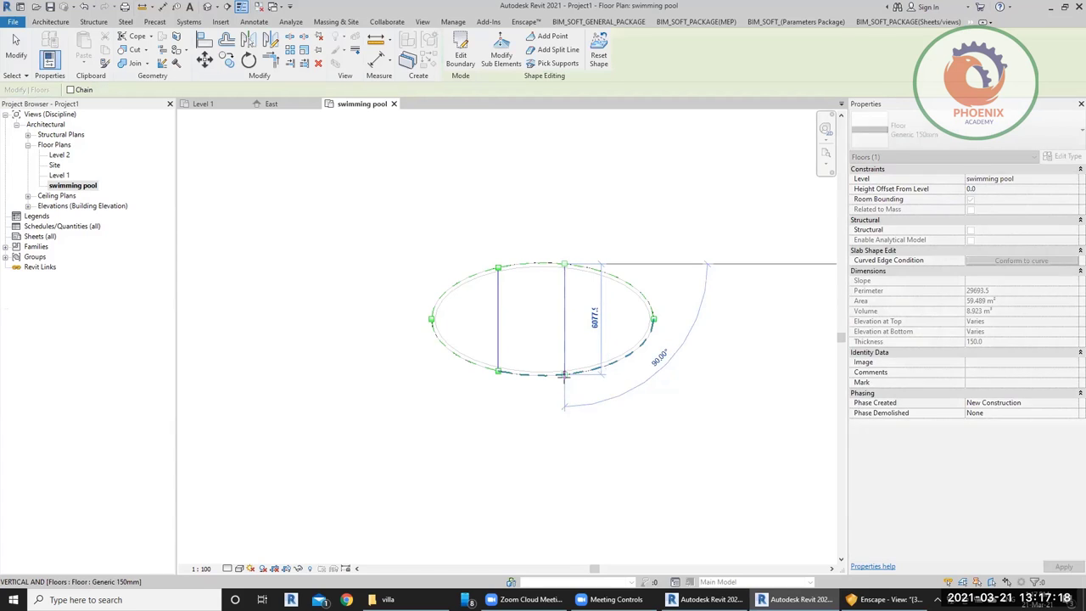
left_click(565, 375)
key("Escape")
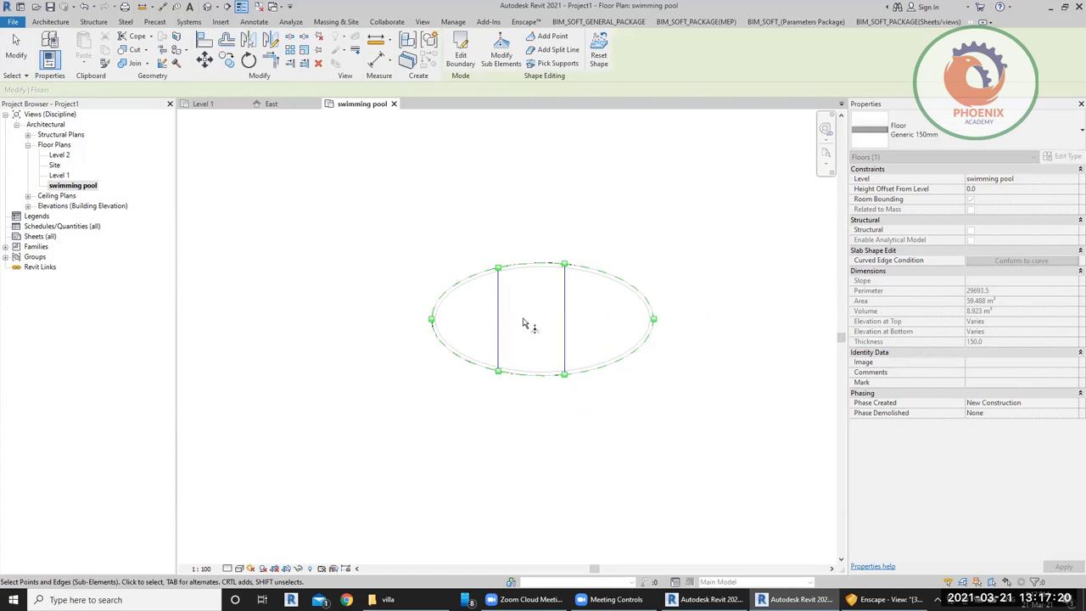
Step: Set the floor's left-end point and left split line to elevation -1200, and display the pool from its front side in 3D
left_click_drag(388, 424, 515, 213)
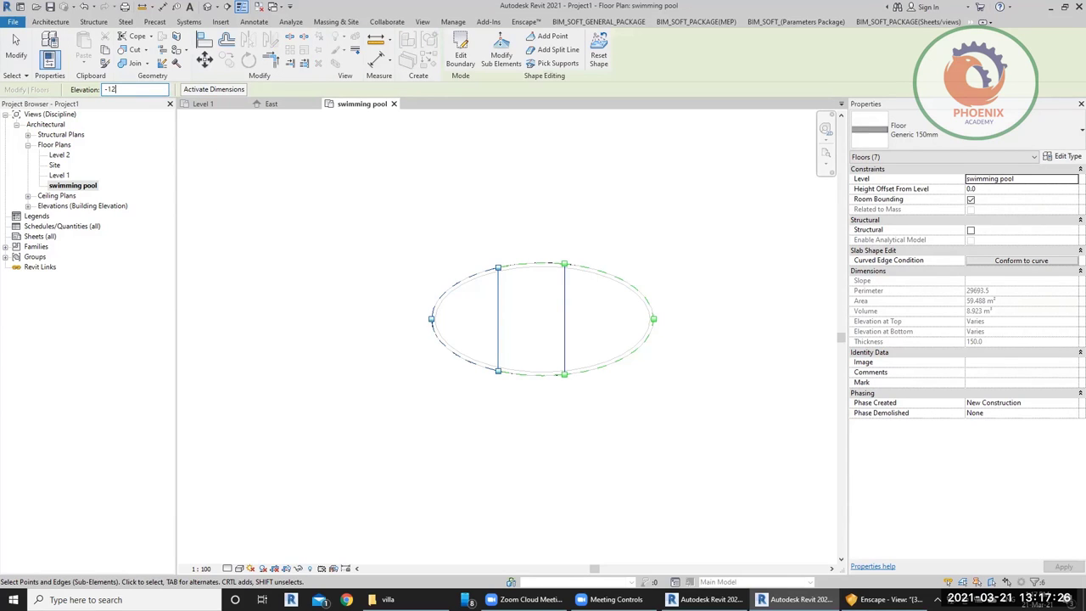
key("Return")
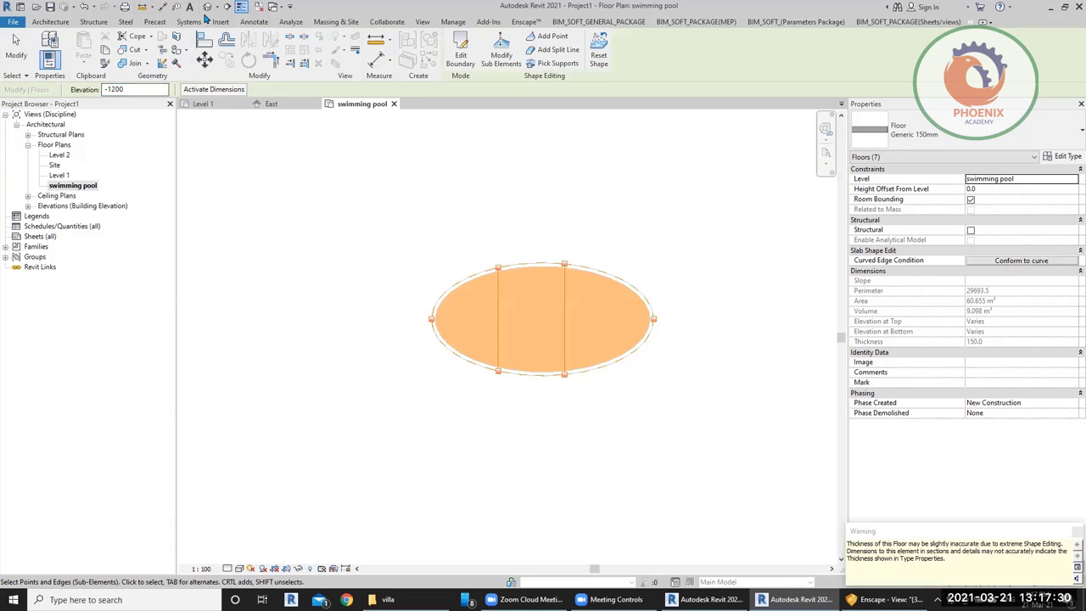
left_click(207, 7)
key("3")
key("d")
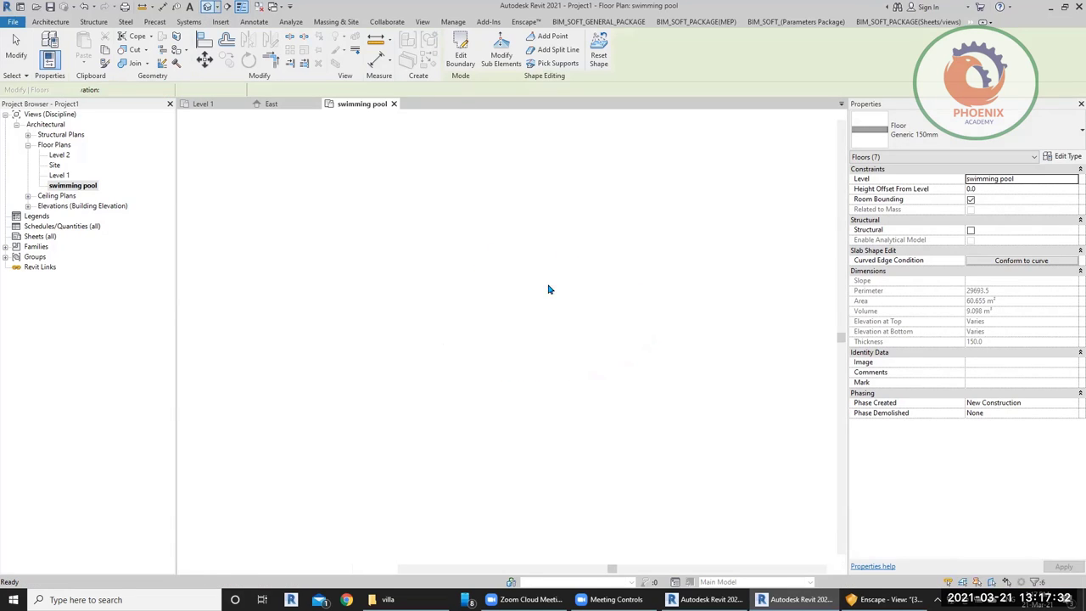
scroll(460, 379, "up", 5)
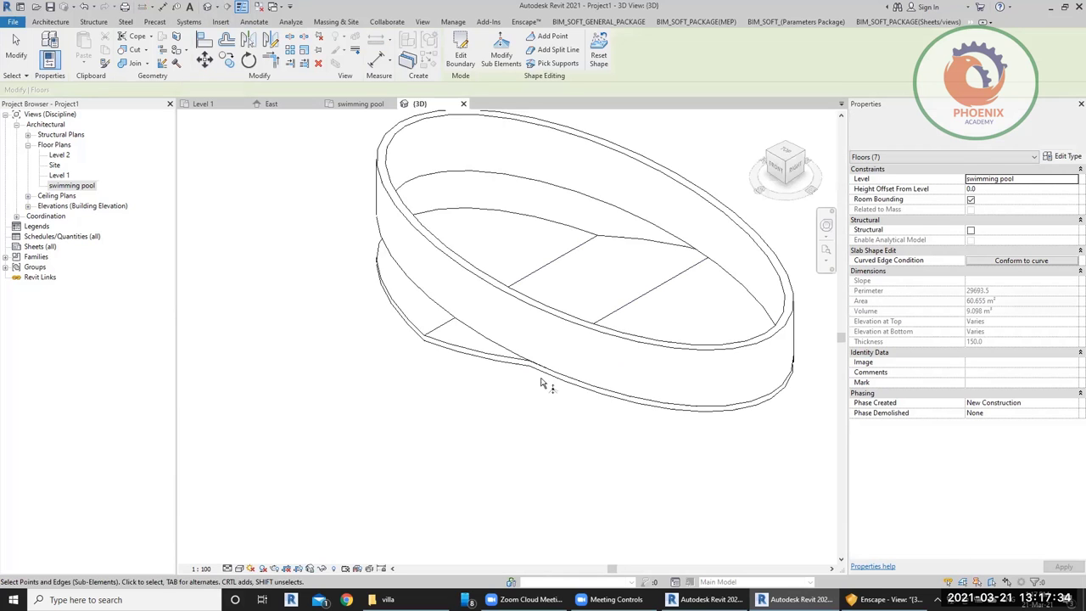
middle_click_drag(620, 400, 706, 297, "shift")
key("Escape")
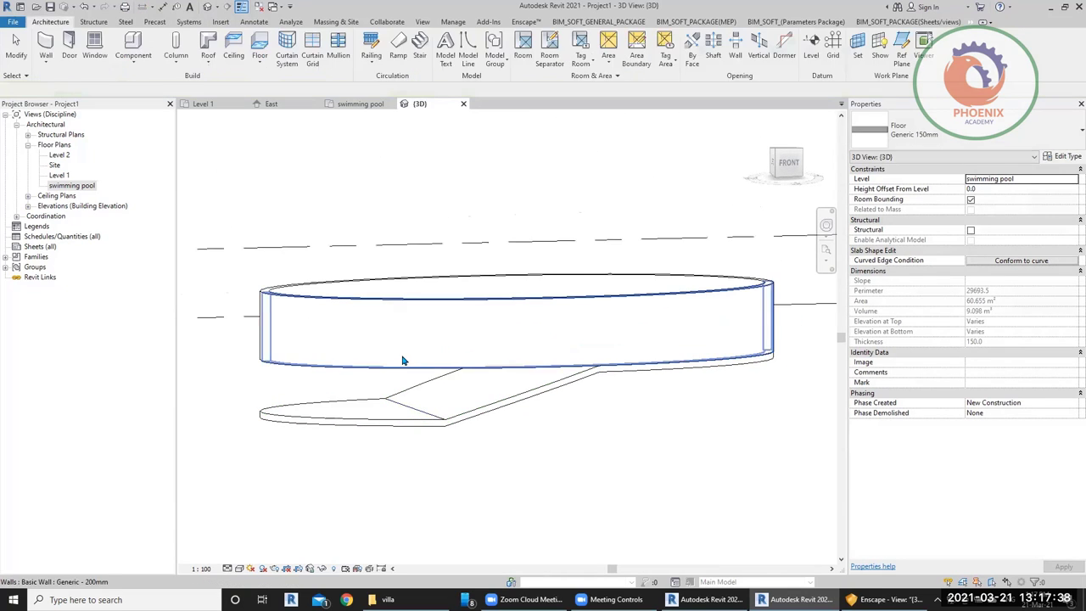
key("Escape")
Step: Attach the base of both elliptical walls to the stepped and sloped pool floor
left_click(333, 285)
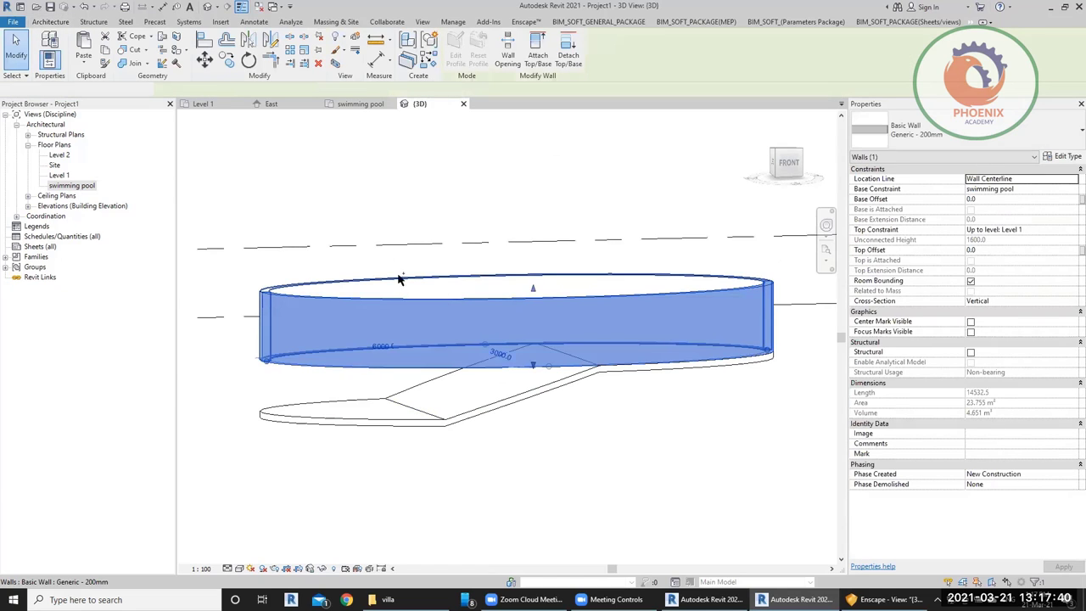
left_click(484, 286, "ctrl")
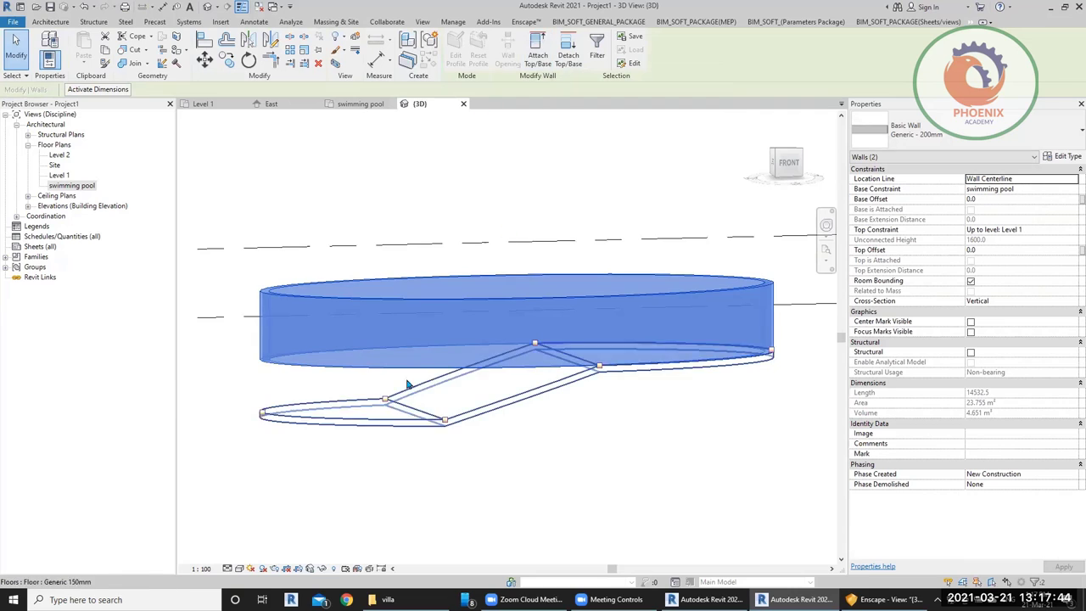
left_click(537, 59)
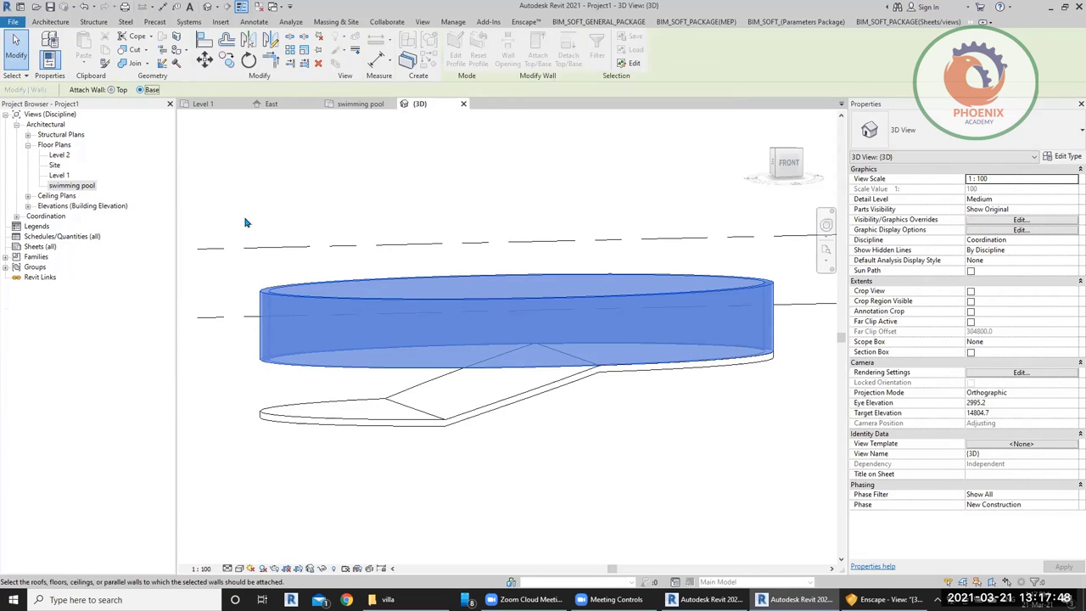
left_click(342, 411)
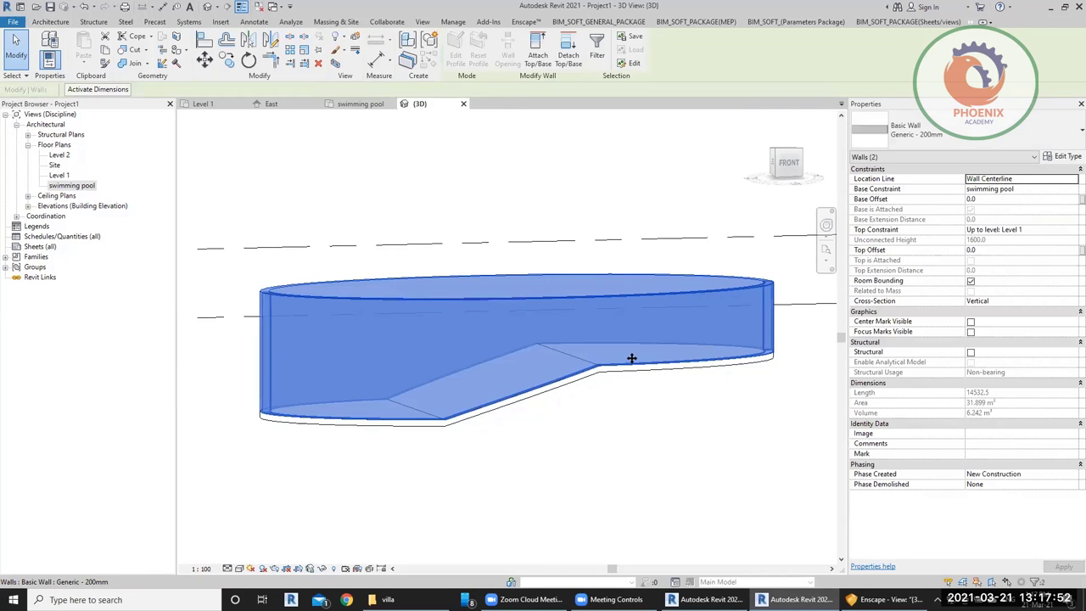
middle_click_drag(704, 303, 650, 512, "shift")
mouse_move(700, 417)
middle_mouse_down("shift")
mouse_move(704, 365)
mouse_move(688, 408)
middle_mouse_up("shift")
middle_click_drag(636, 480, 622, 473, "shift")
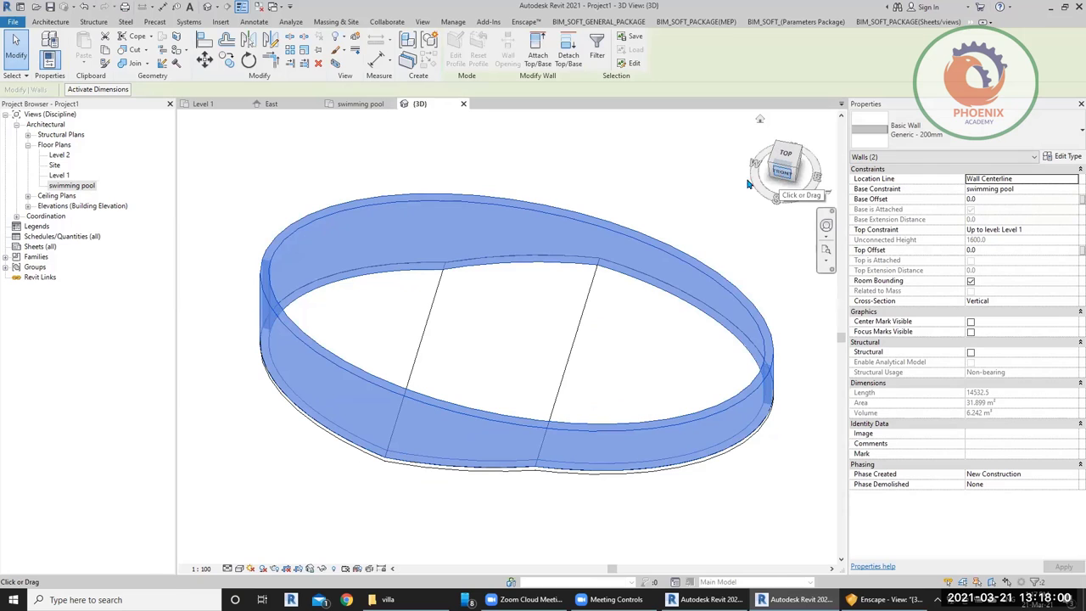
key("Escape")
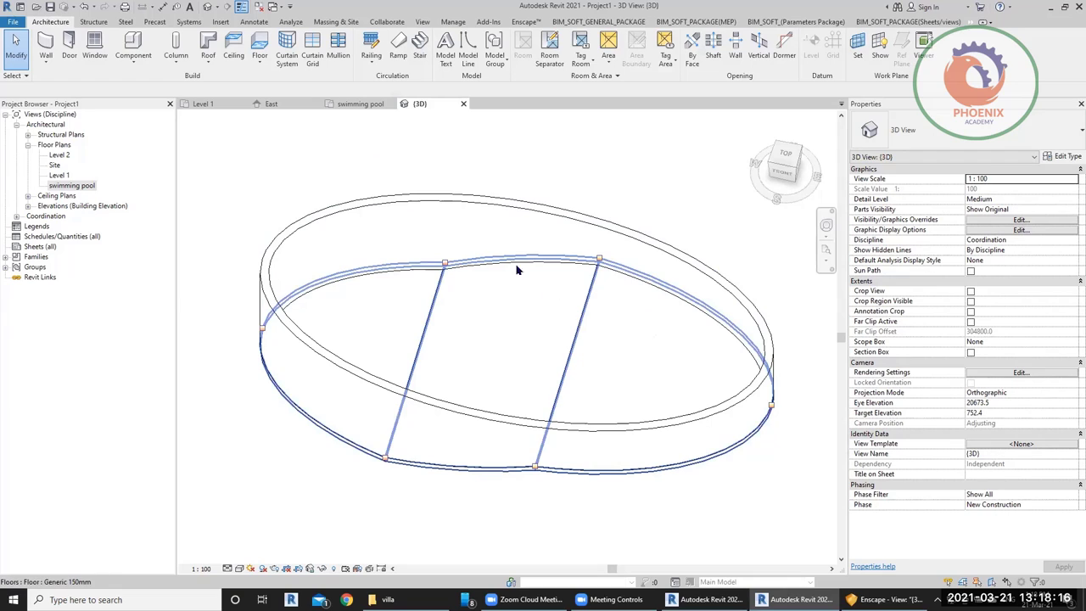
left_click(141, 70)
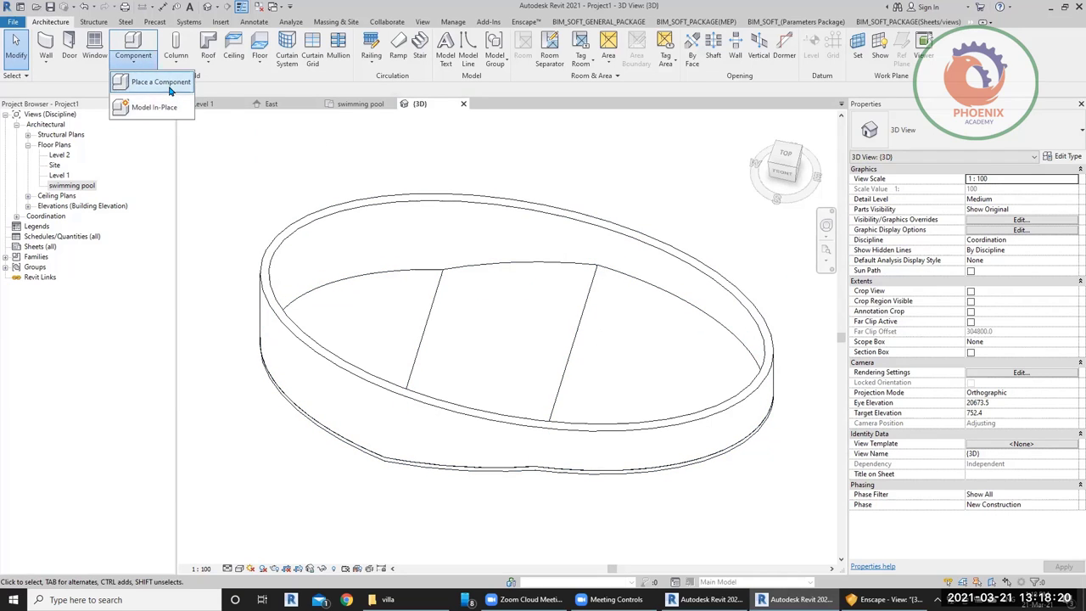
left_click(127, 82)
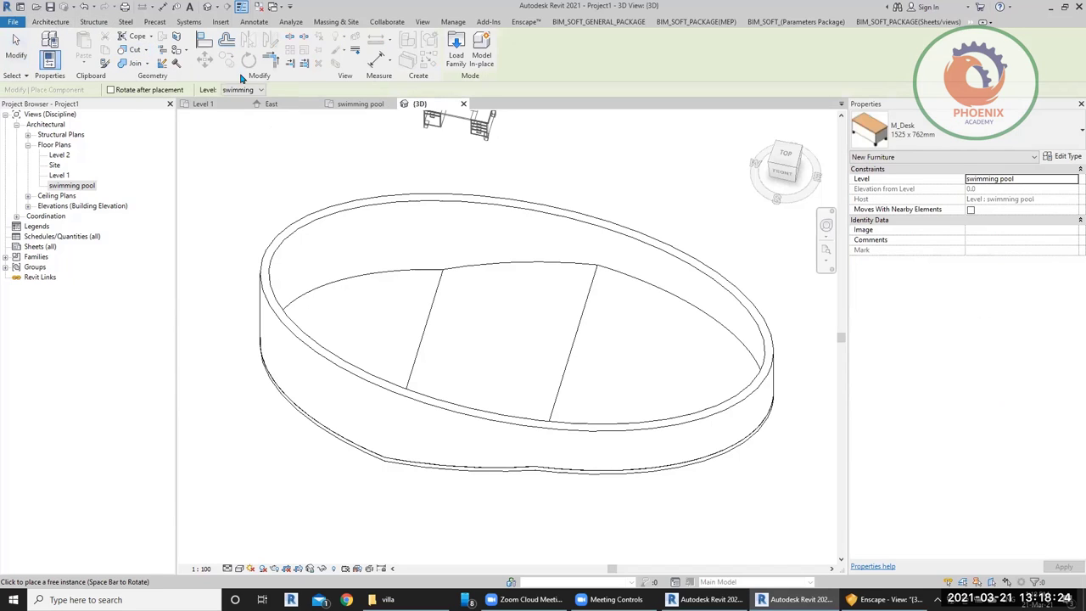
key("Escape")
Step: Create an in-place model in the Generic Models category, keeping the suggested name
left_click(62, 23)
left_click(143, 68)
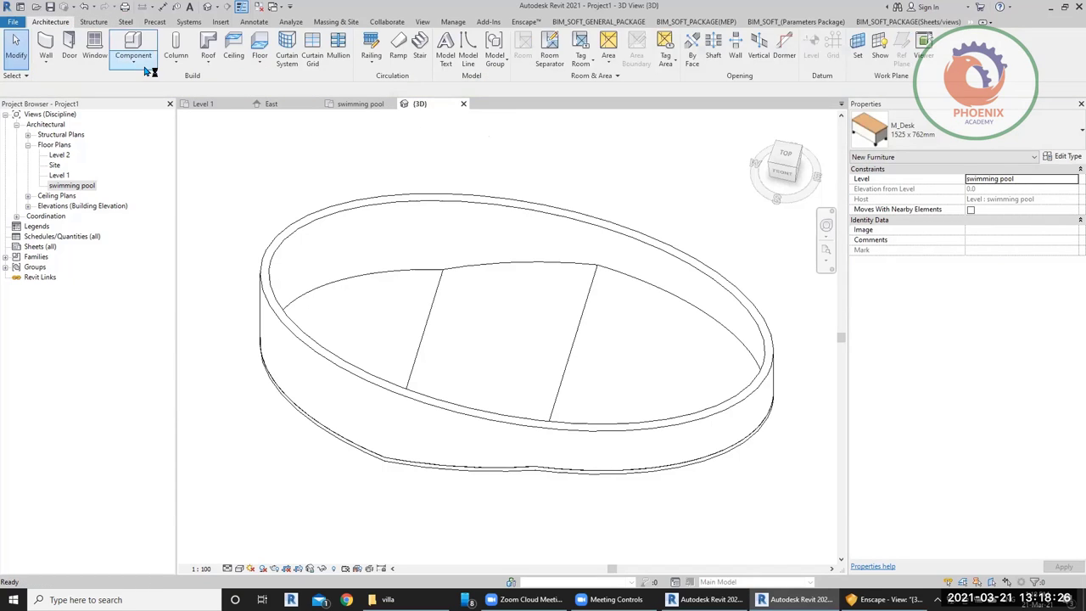
left_click(153, 107)
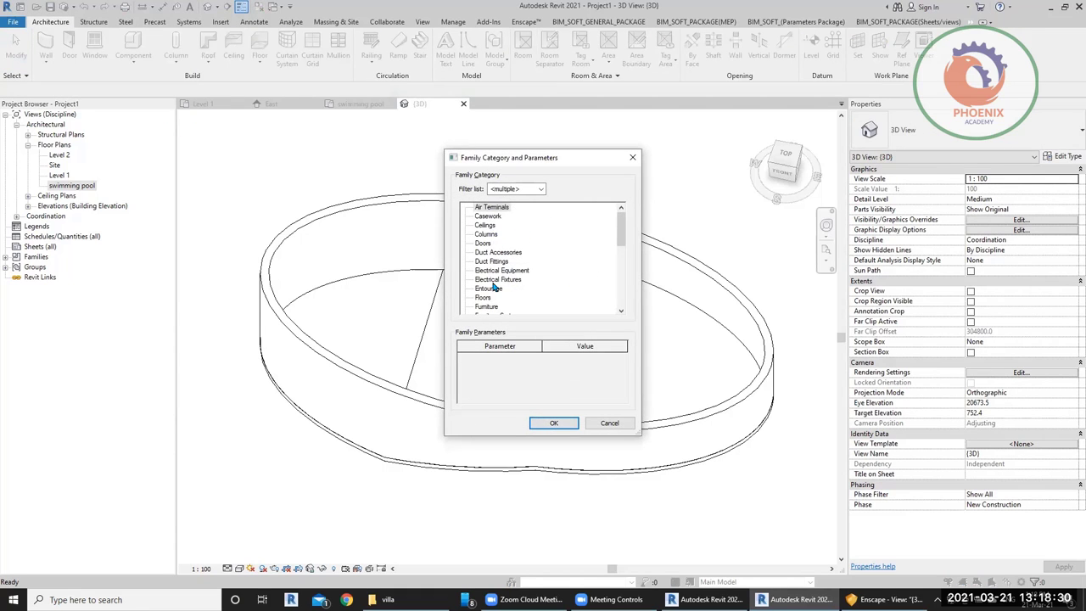
left_click(494, 283)
key("g")
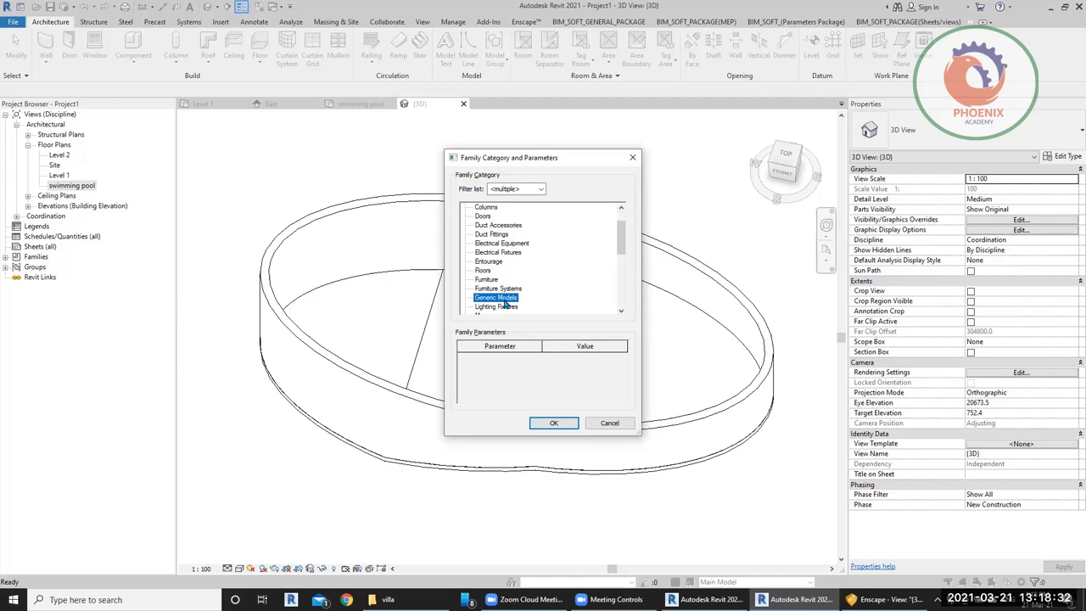
left_click(553, 423)
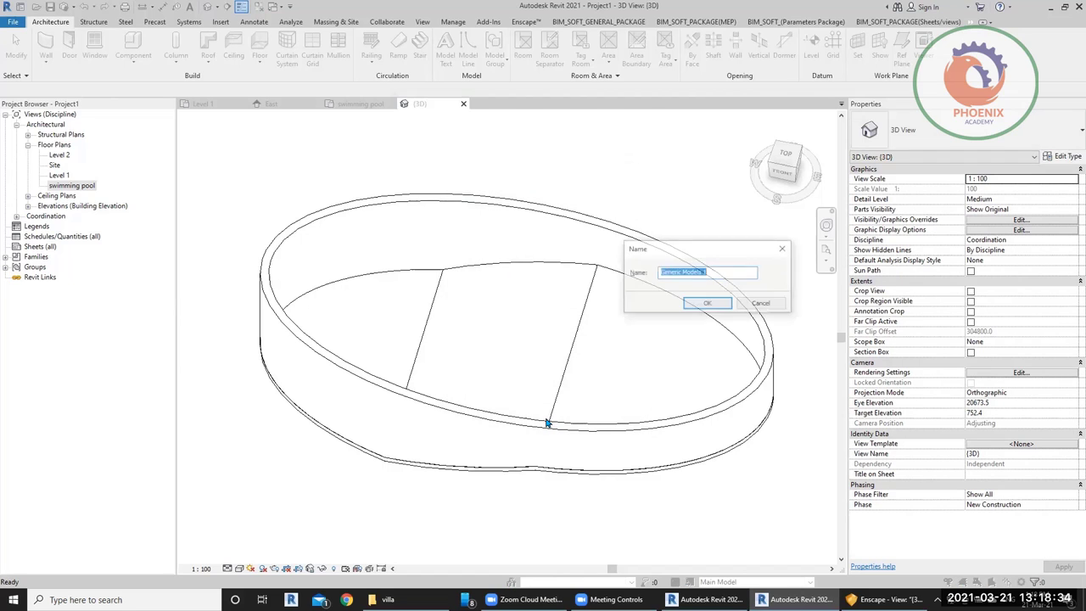
left_click(705, 306)
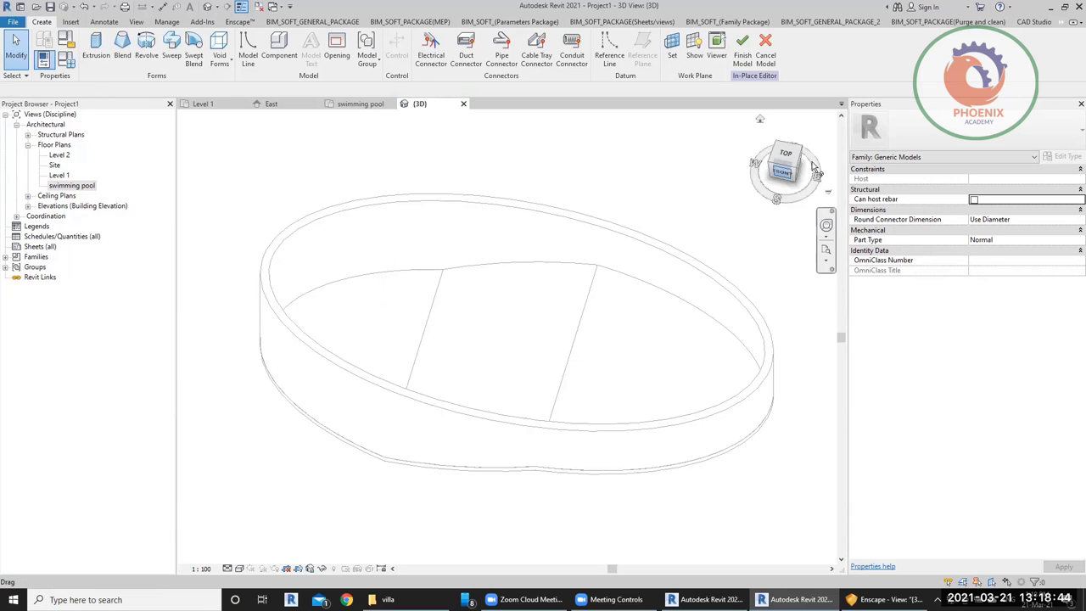
Step: Sketch an extrusion along the inner faces of both elliptical wall halves with a depth of 250 mm and finish it
left_click(783, 158)
scroll(556, 240, "up", 5)
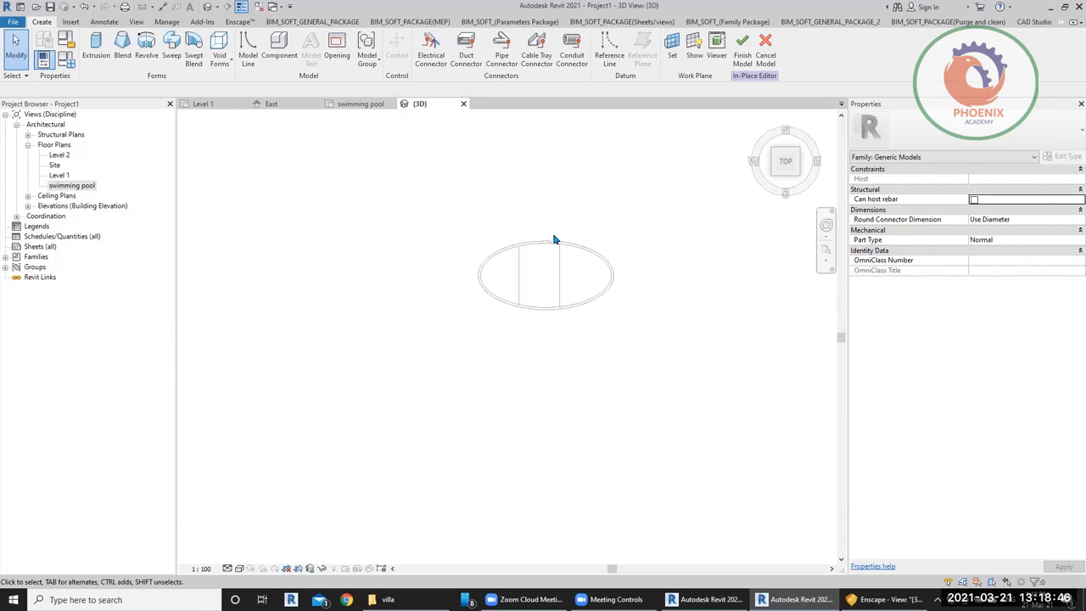
left_click(96, 53)
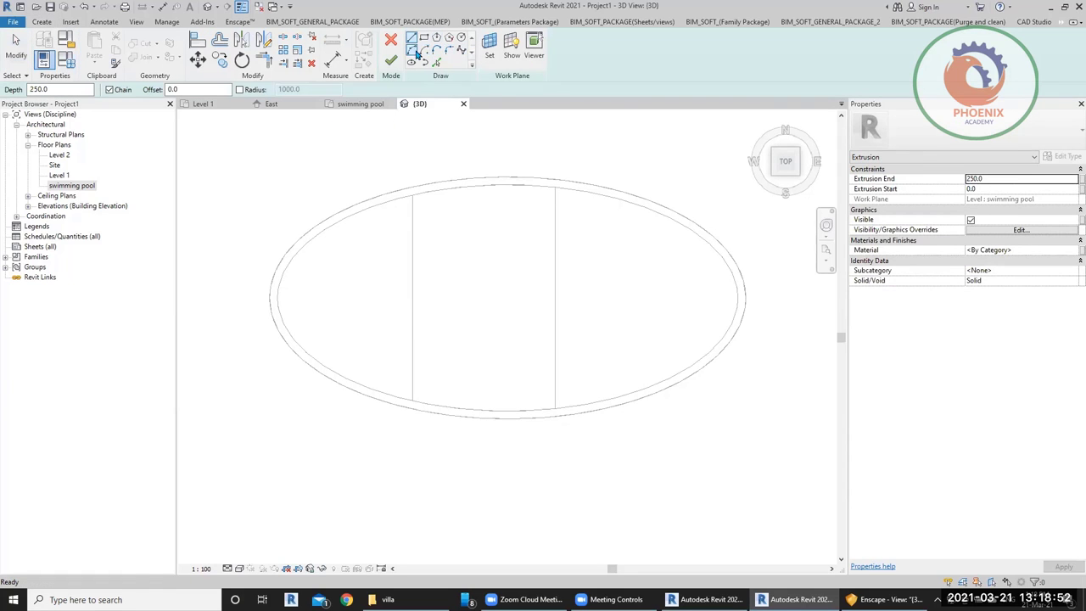
left_click(436, 65)
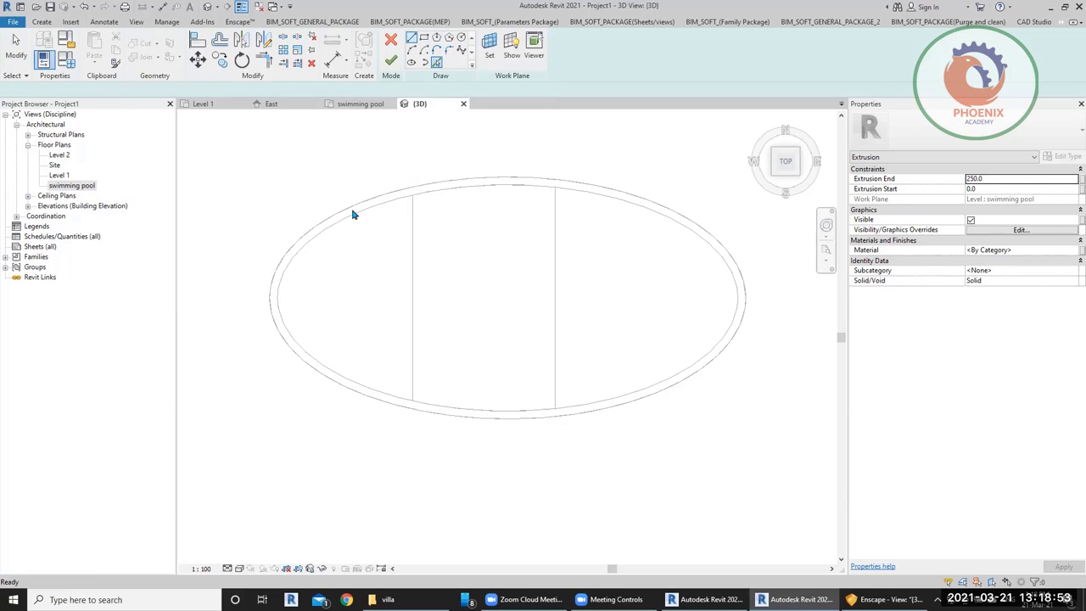
left_click(343, 389)
left_click(345, 386)
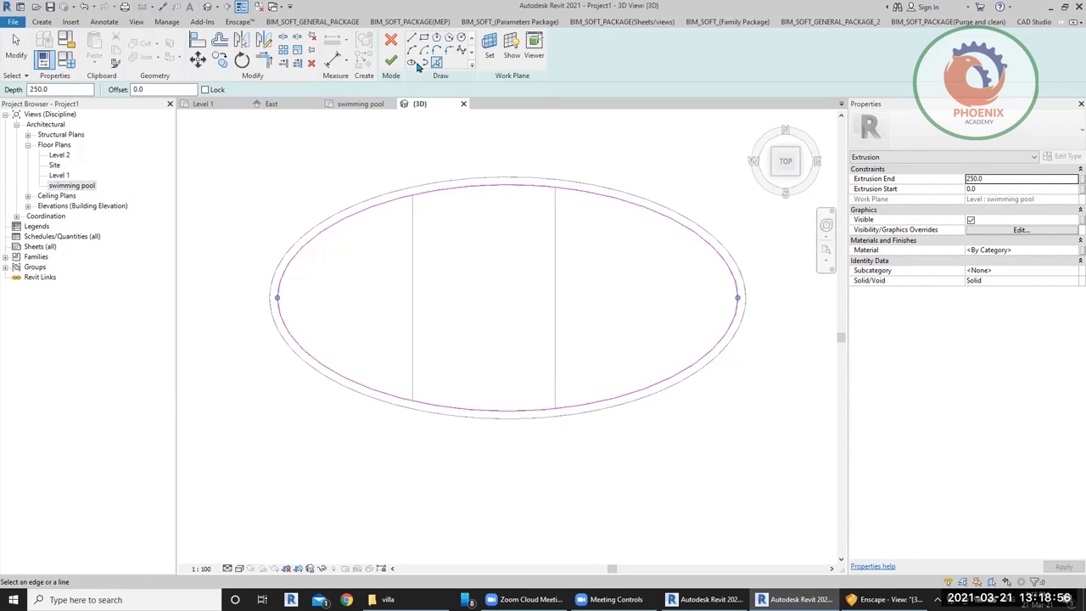
left_click(391, 61)
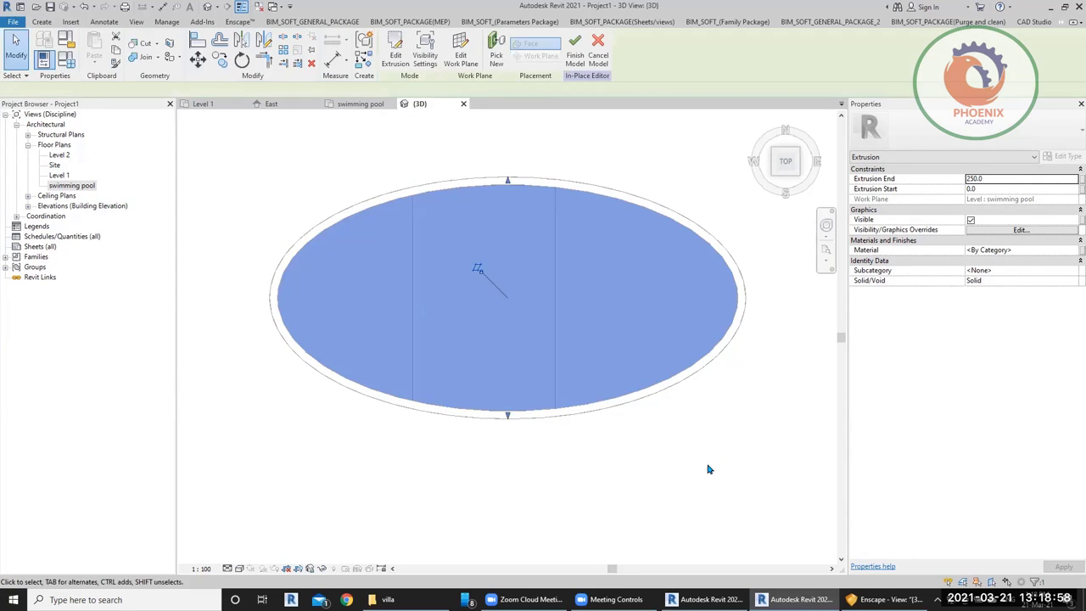
Step: Stretch the top of the elliptical extrusion up to about 1336 mm, near the rim of the pool walls
middle_click_drag(734, 369, 732, 205, "shift")
key("Escape")
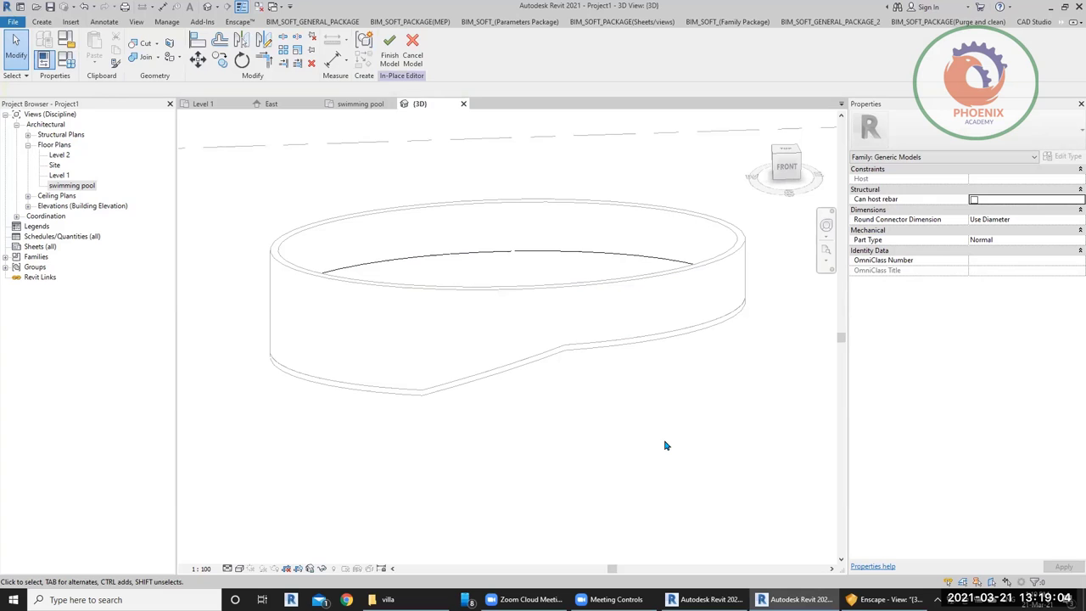
left_click(505, 271)
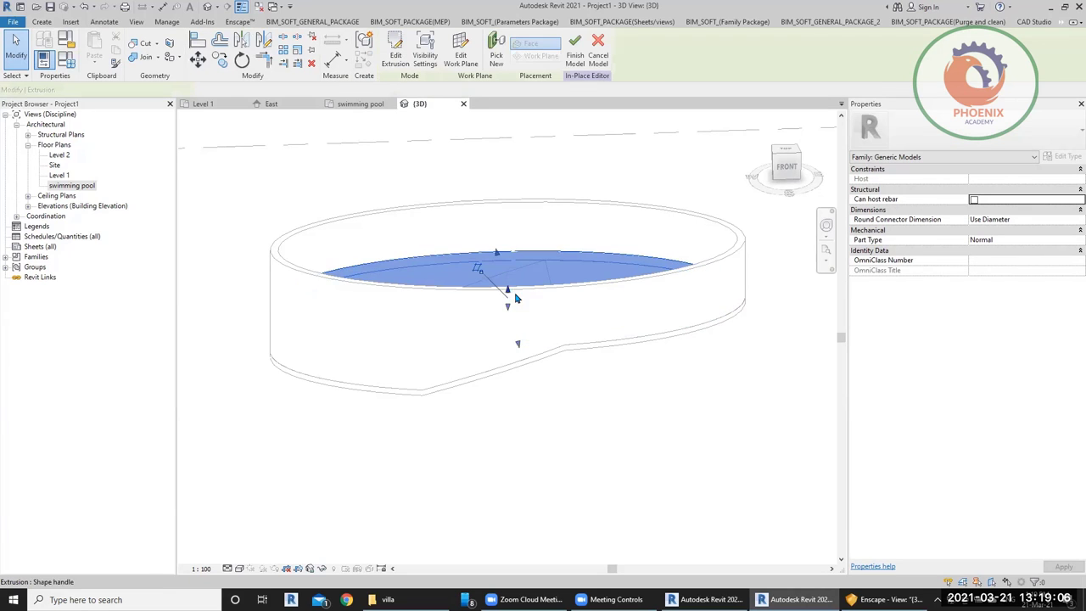
left_click_drag(521, 242, 504, 233)
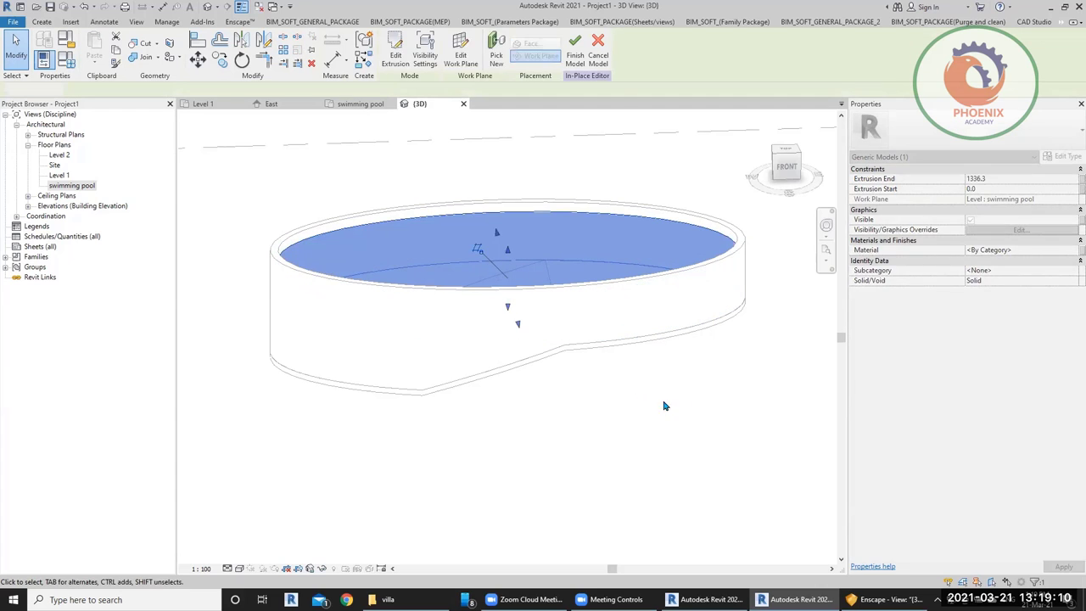
key("Escape")
Step: Delete the elliptical extrusion inside the pool
middle_click_drag(747, 388, 685, 412, "shift")
middle_click_drag(628, 422, 618, 417, "shift")
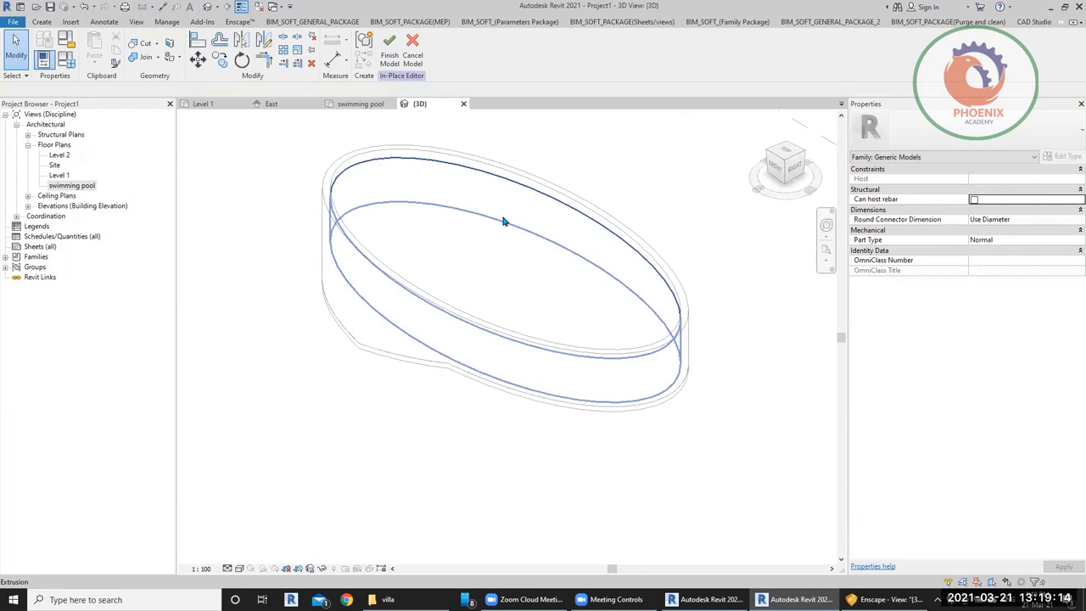
left_click(426, 197)
key("Escape")
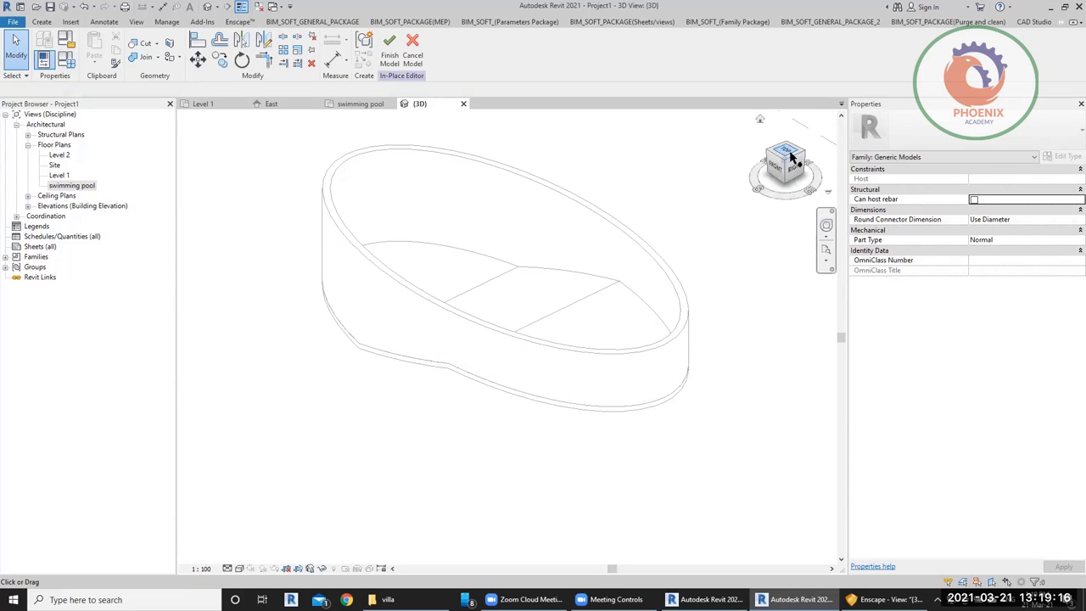
Step: Draw a reference line about 13400 mm long along the ellipse's long axis in the top view, and delete it
left_click(787, 152)
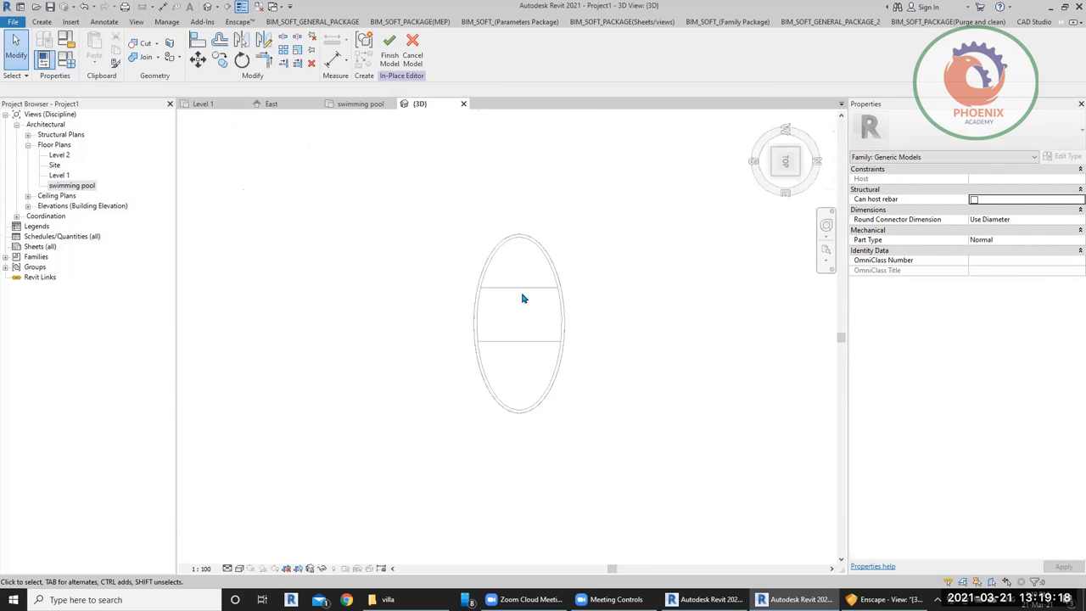
left_click(48, 22)
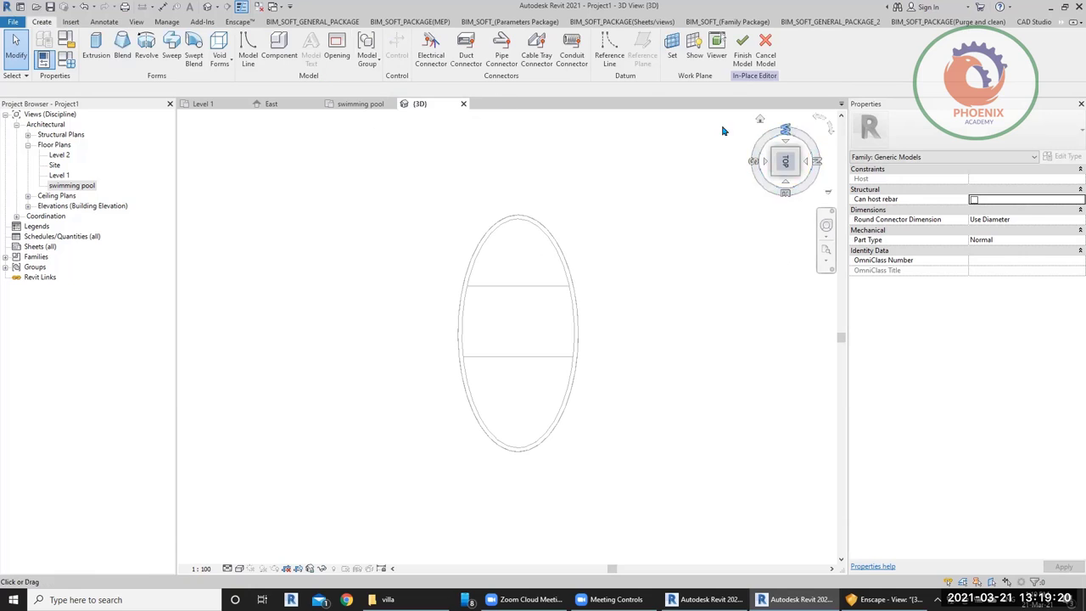
left_click(518, 219)
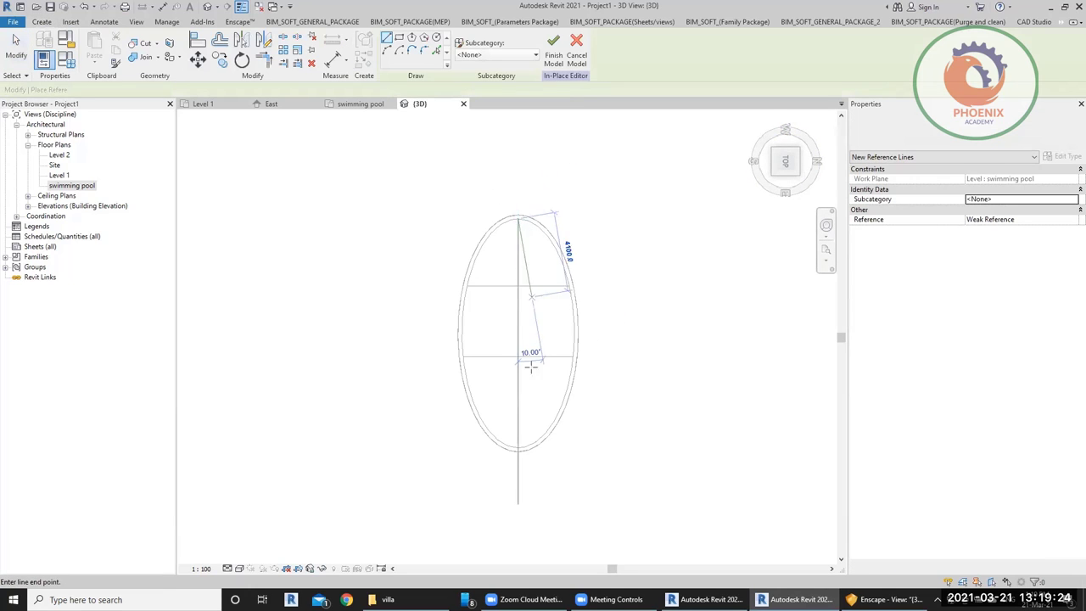
left_click(518, 477)
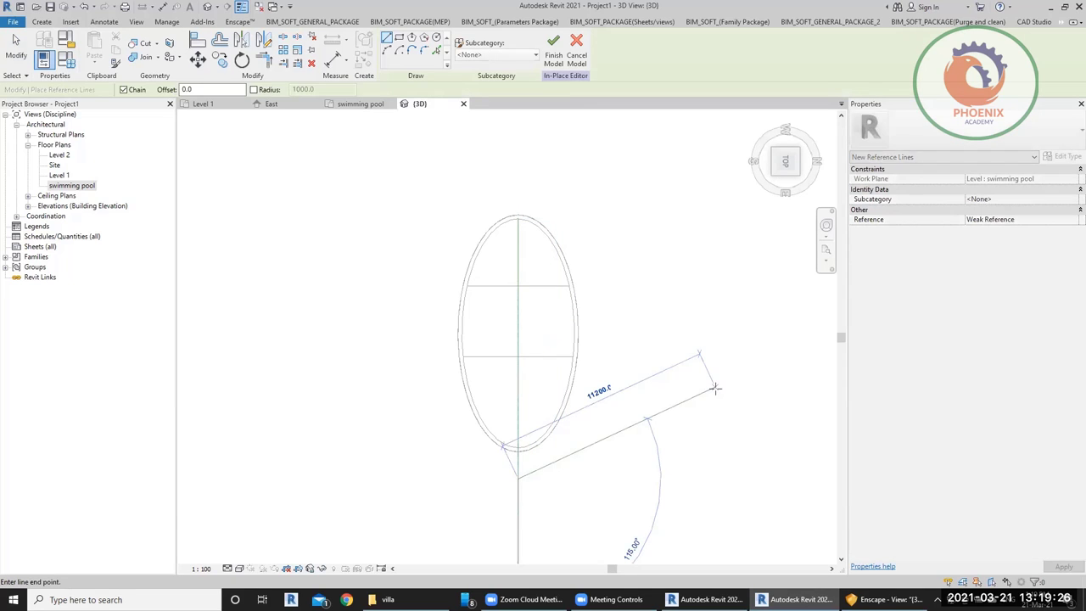
key("Escape")
key("Escape")
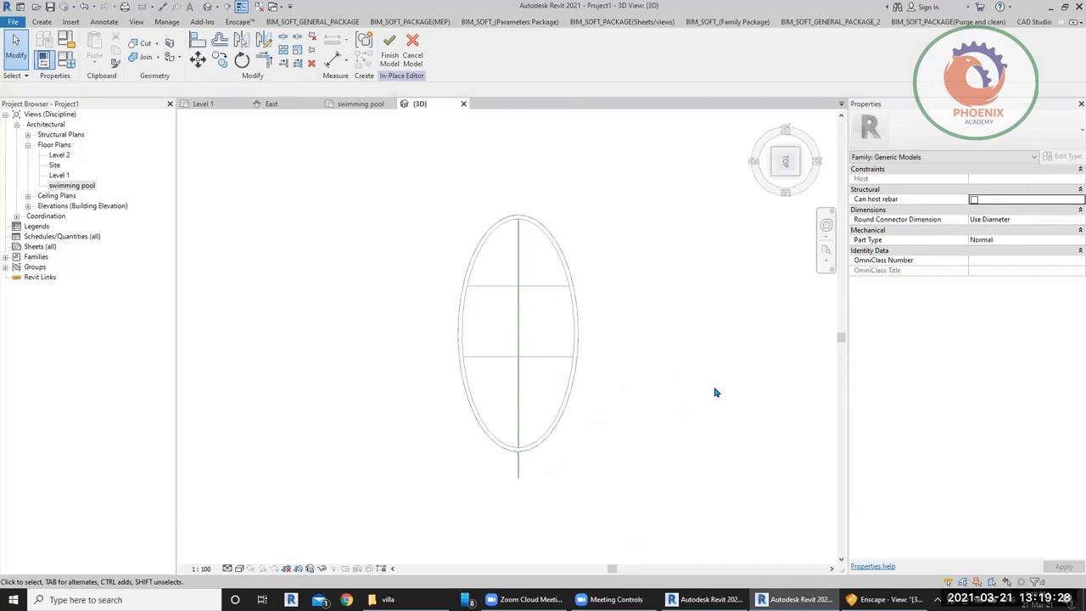
left_click(515, 373)
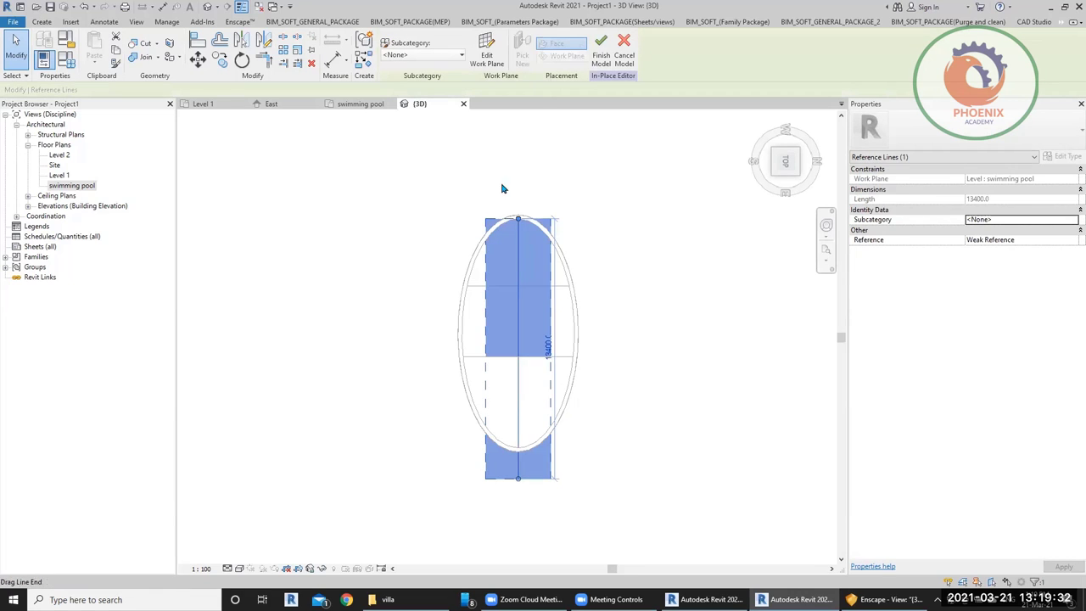
key("Delete")
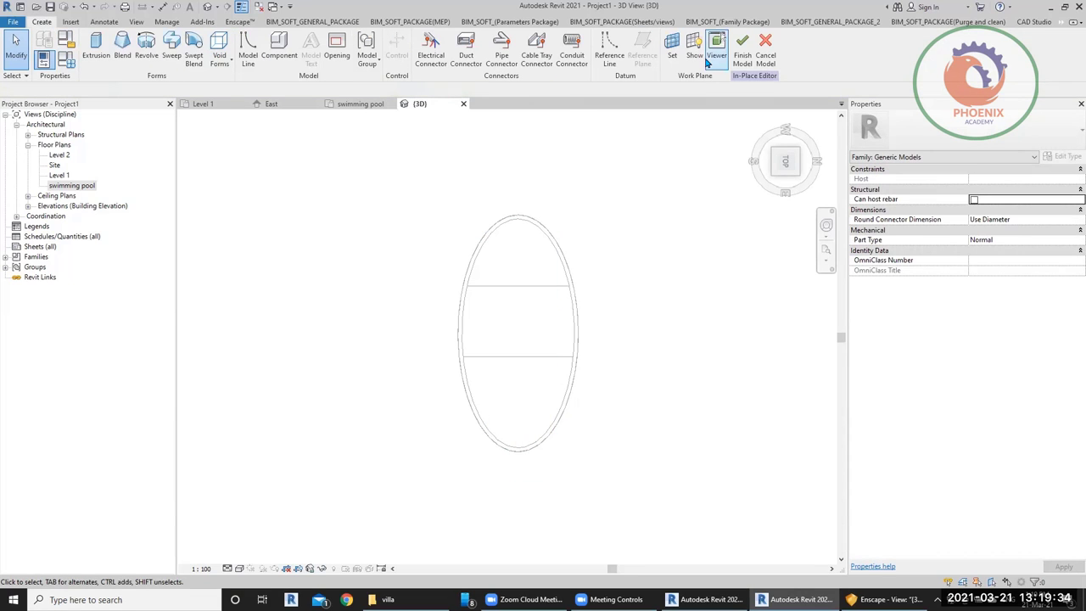
Step: Draw a reference plane along the ellipse's long axis in the swimming pool floor plan, extending beyond one end of the pool
double_click(68, 185)
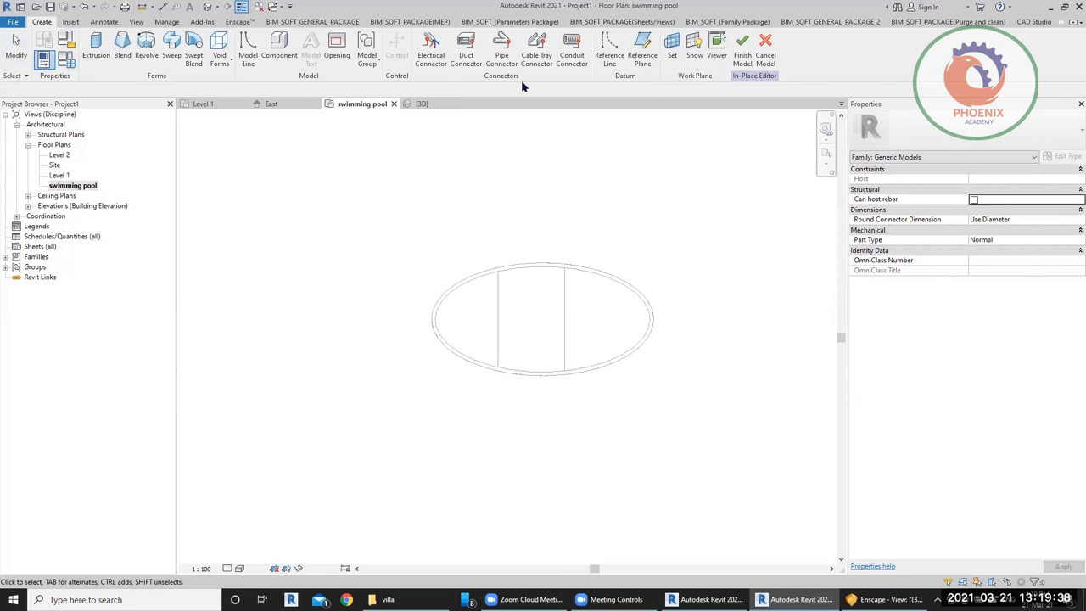
left_click(644, 56)
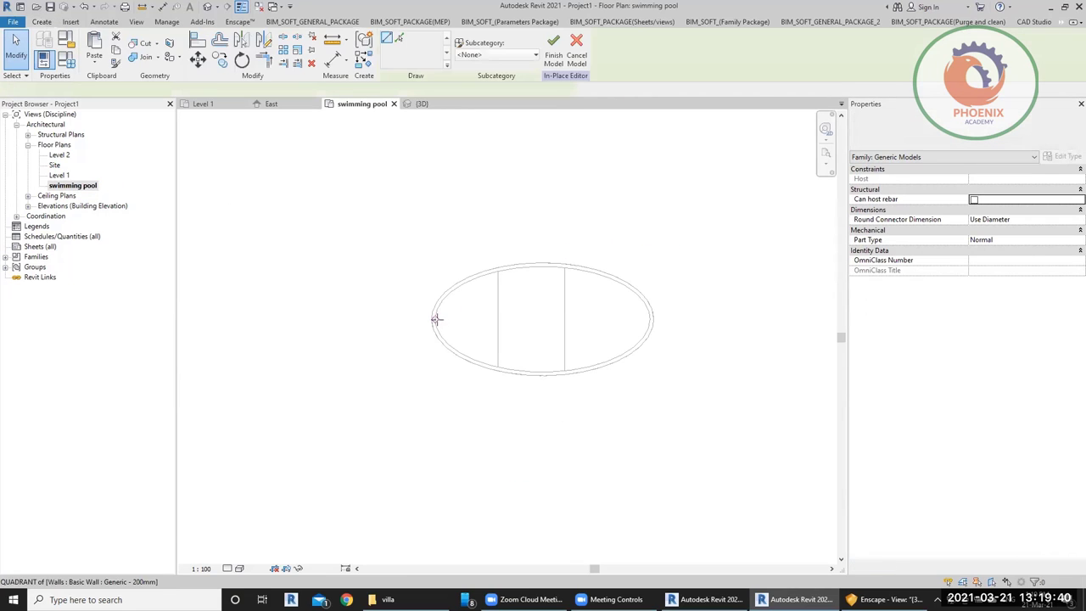
left_click(434, 320)
left_click(740, 320)
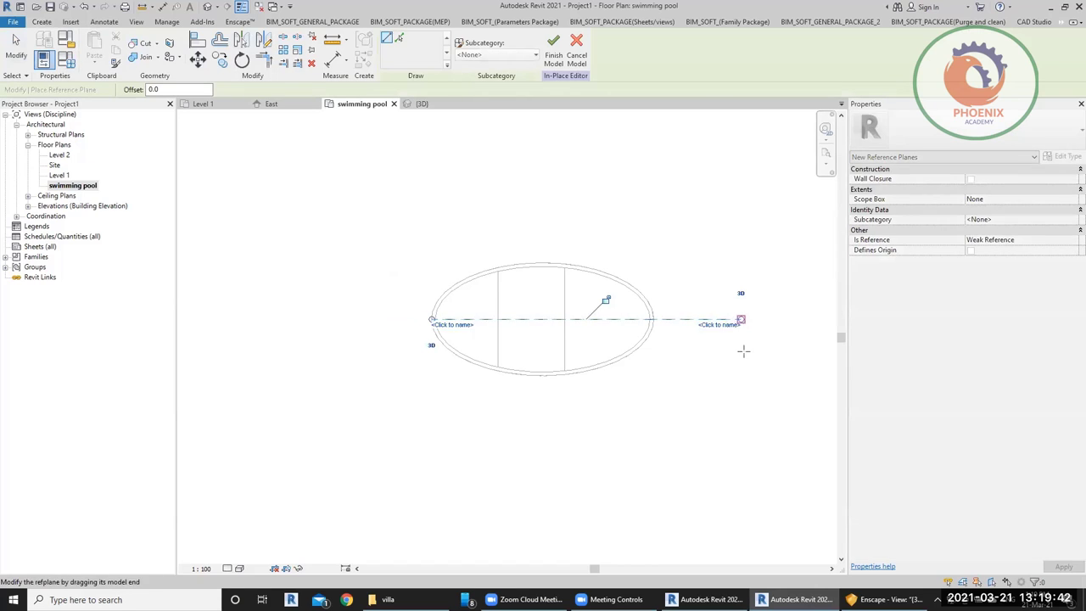
key("Escape")
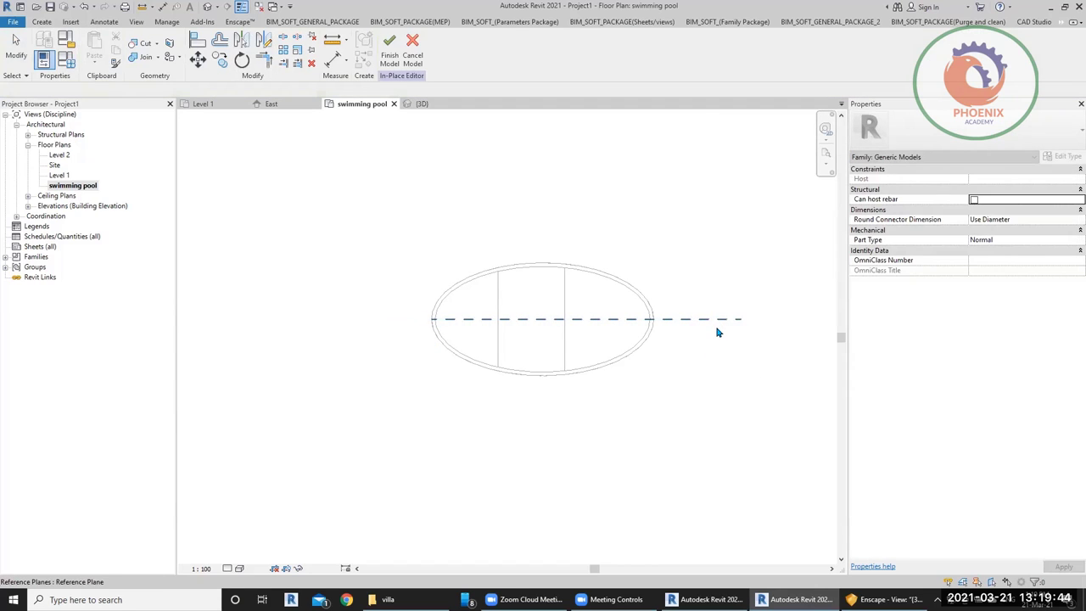
Step: Name the reference plane through the pool s
left_click(722, 325)
key("ctrl+c")
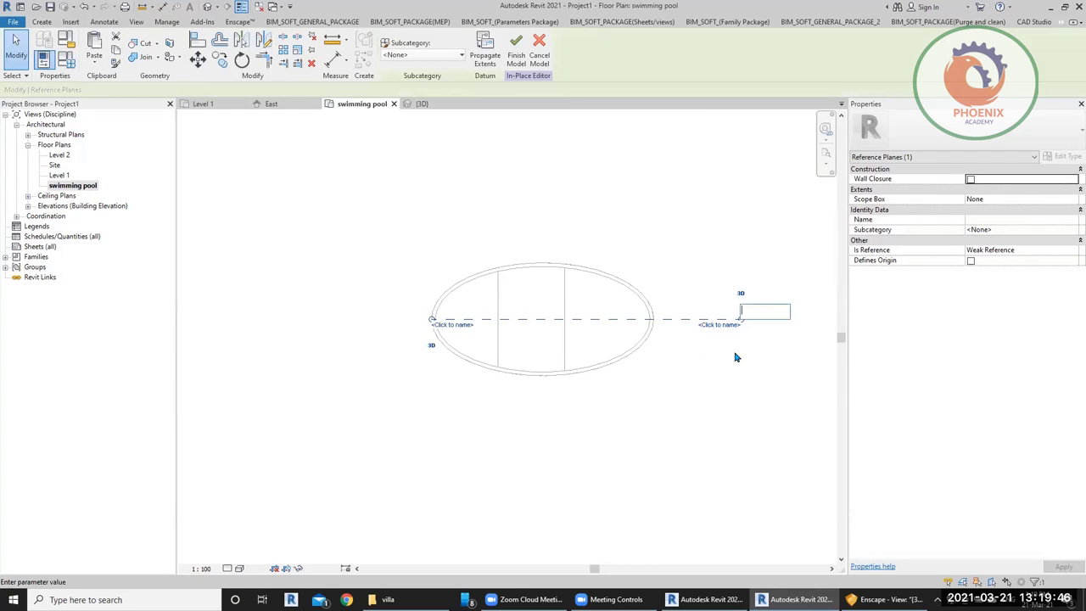
type("s")
left_click(743, 364)
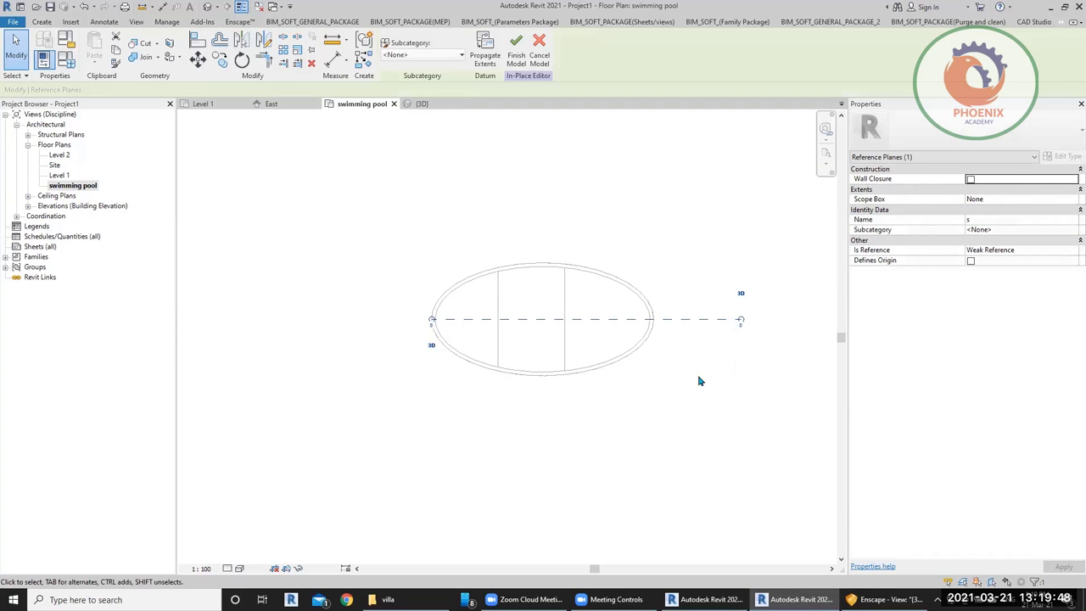
Step: Start an extrusion on the work plane Reference Plane : s and open the North elevation for its sketch
left_click(41, 22)
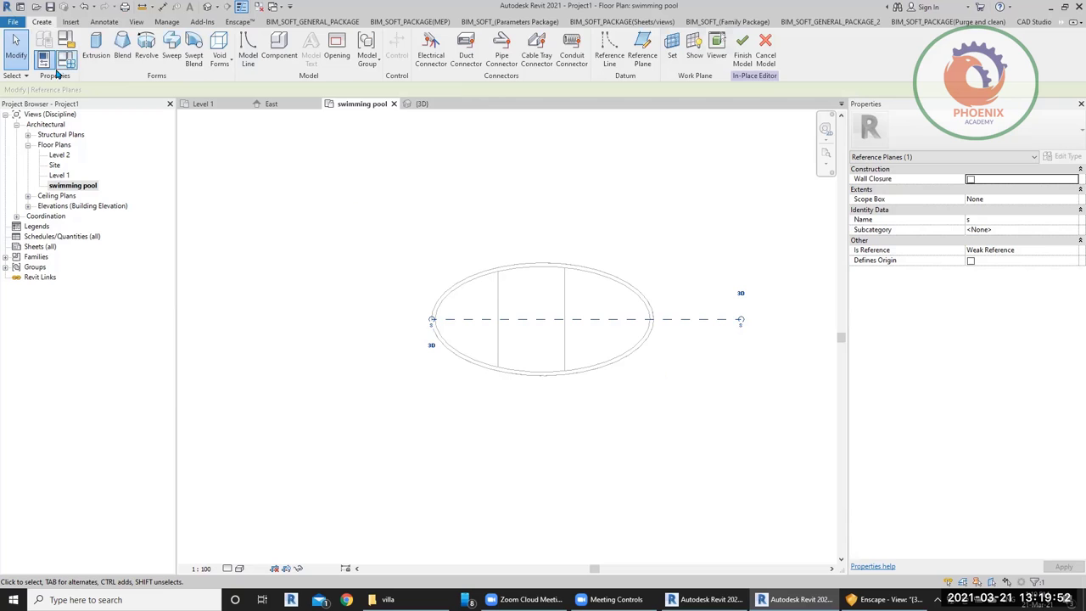
left_click(95, 55)
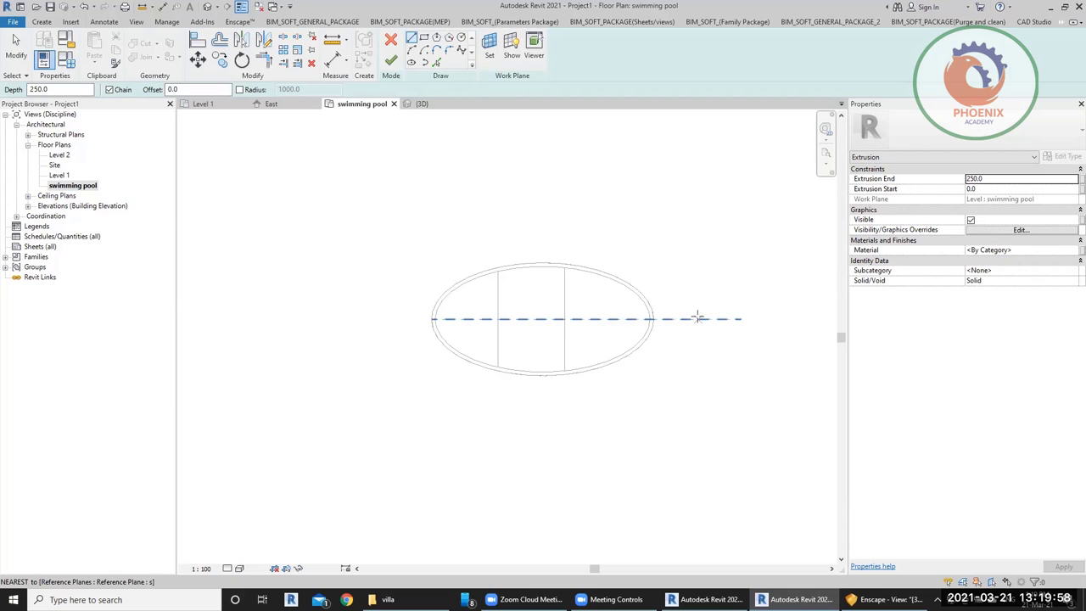
left_click(489, 51)
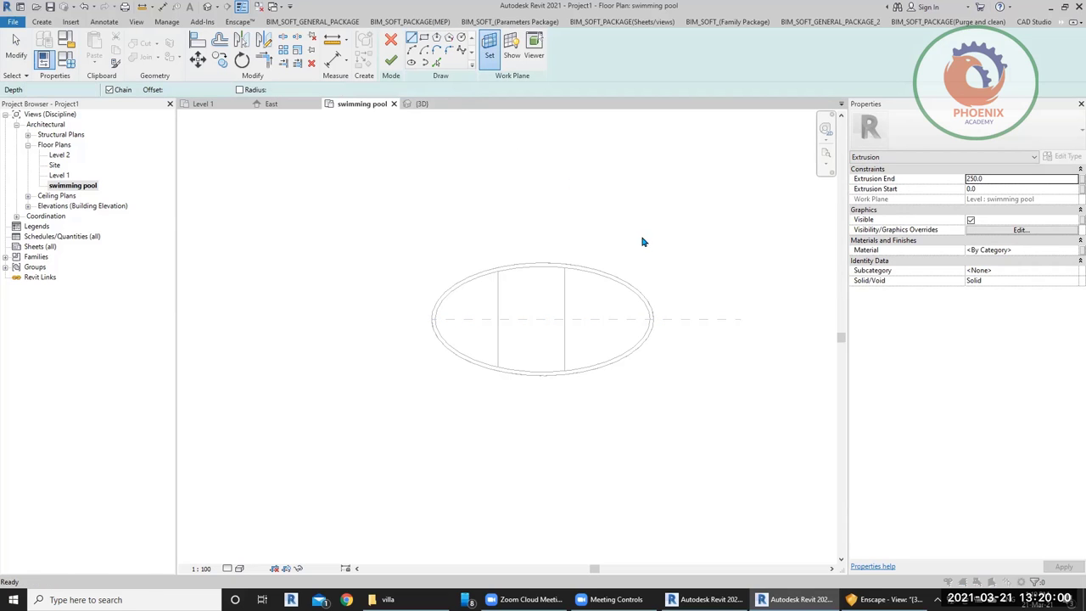
left_click(559, 302)
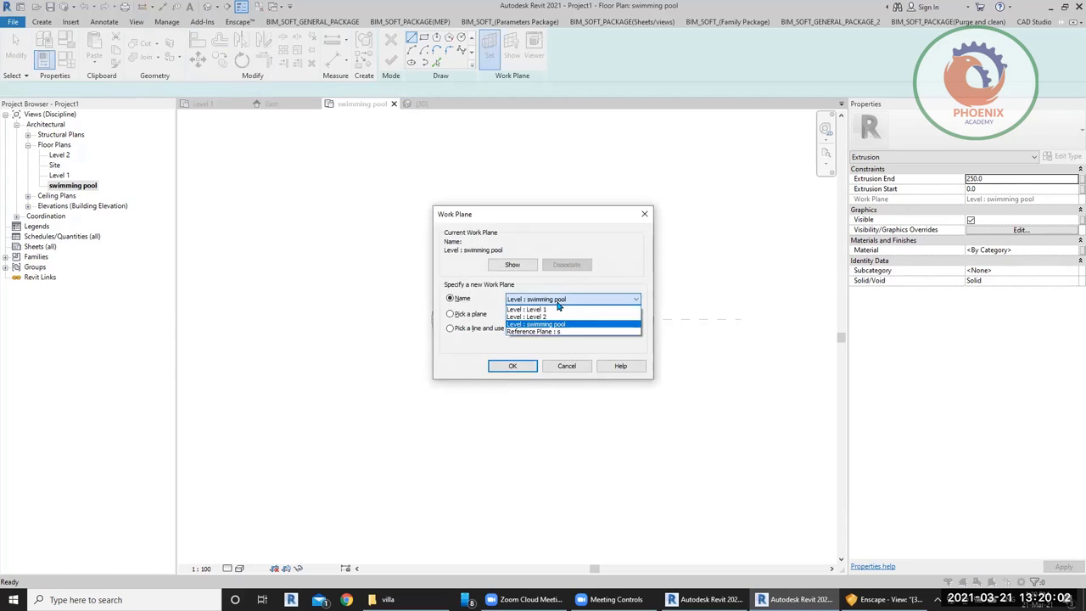
left_click(543, 332)
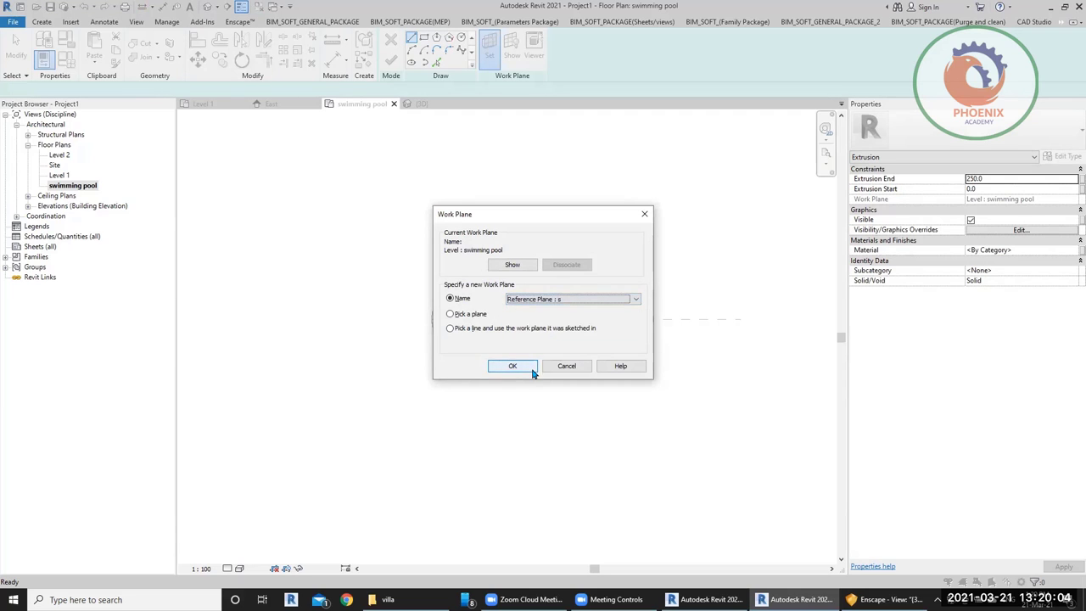
left_click(532, 369)
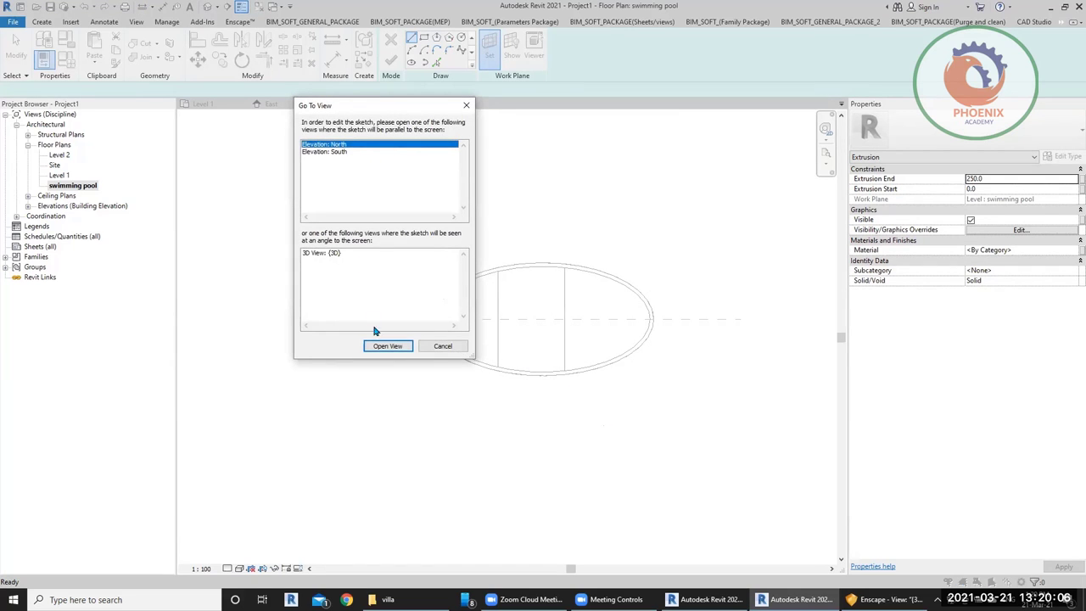
left_click(386, 346)
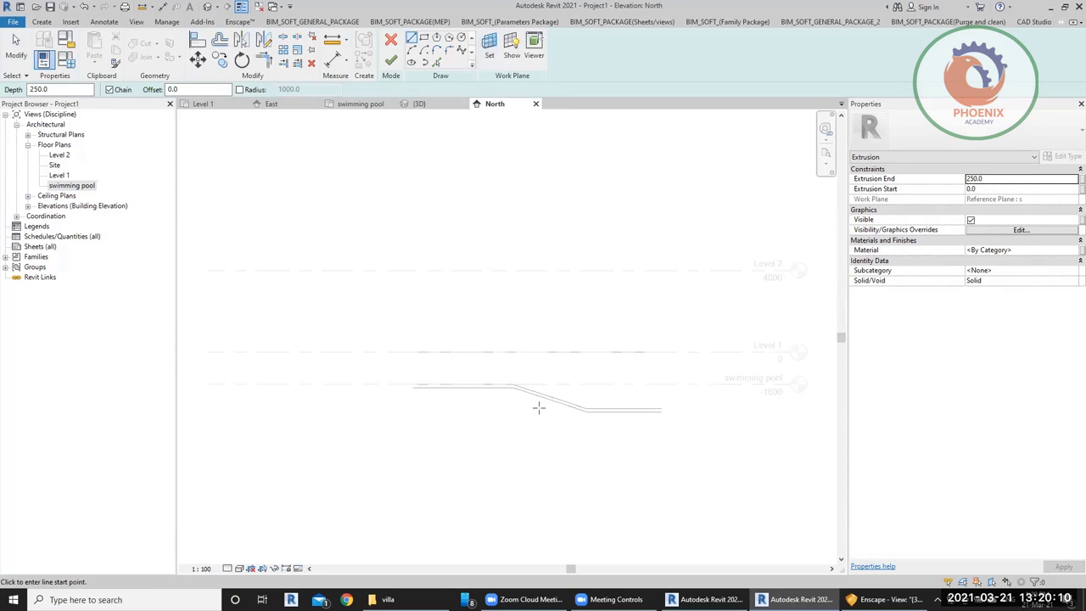
Step: Sketch the extrusion profile's shallow-end side about 1300 mm high, a horizontal top line to the deep end, and a vertical line down to the deep floor
scroll(429, 383, "up", 4)
scroll(357, 366, "down", 2)
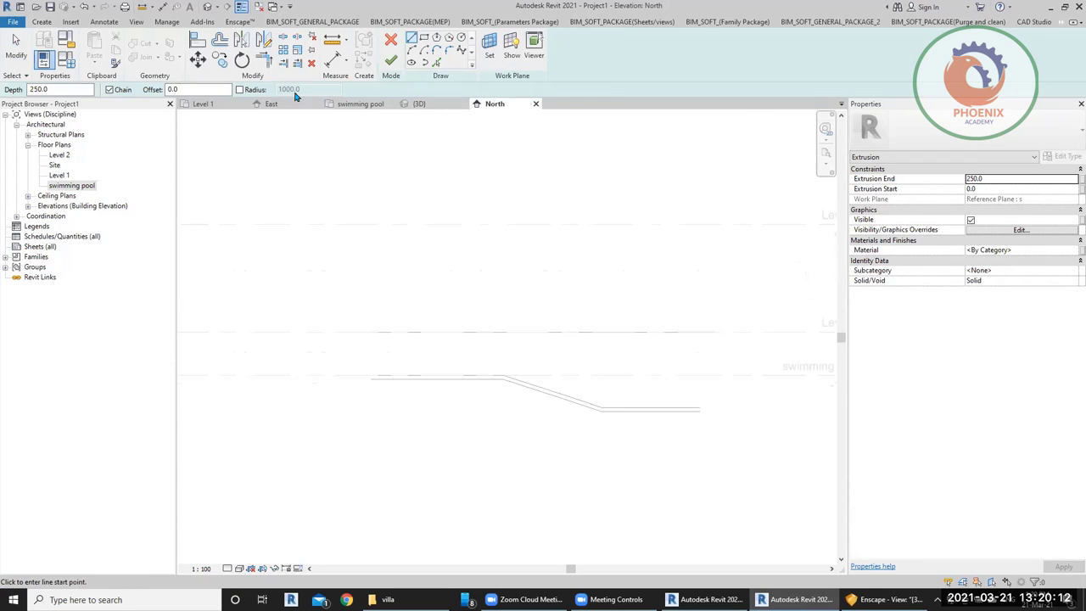
left_click(412, 41)
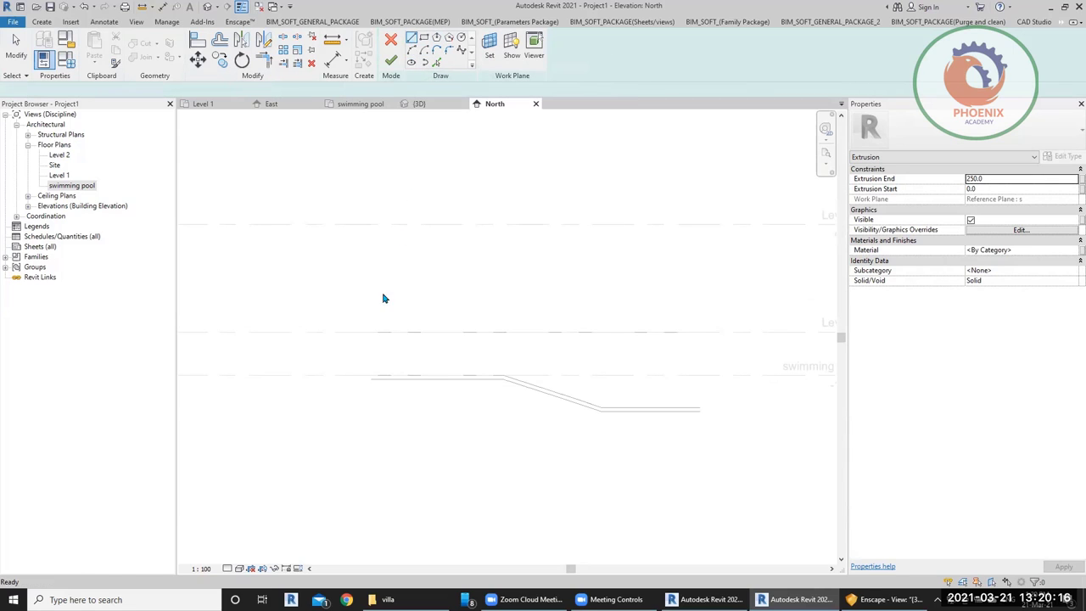
left_click(376, 374)
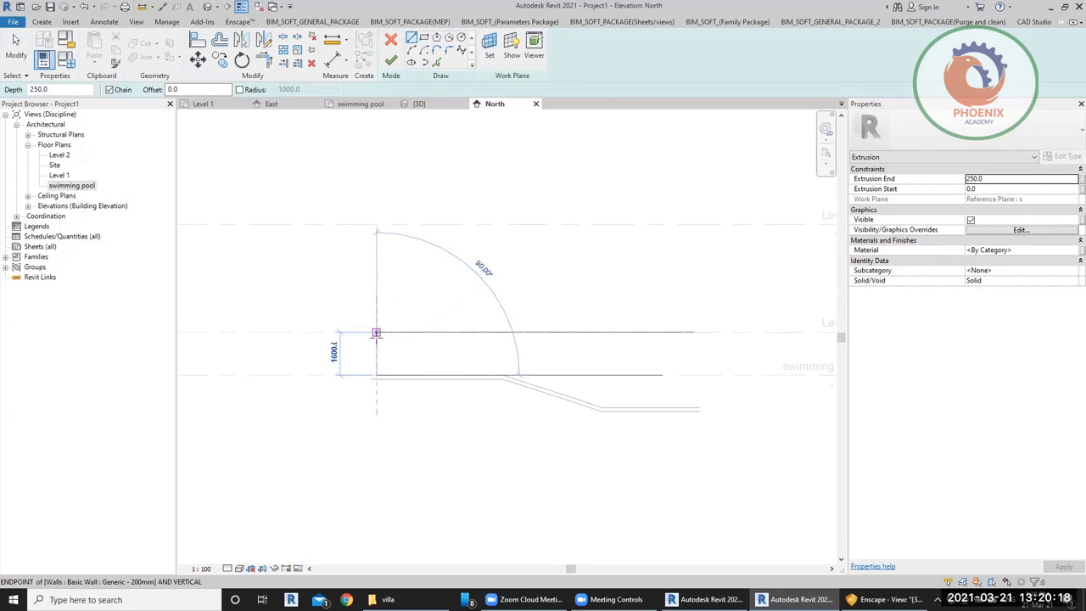
scroll(376, 340, "up", 3)
middle_click_drag(748, 362, 490, 318)
scroll(490, 318, "down", 3)
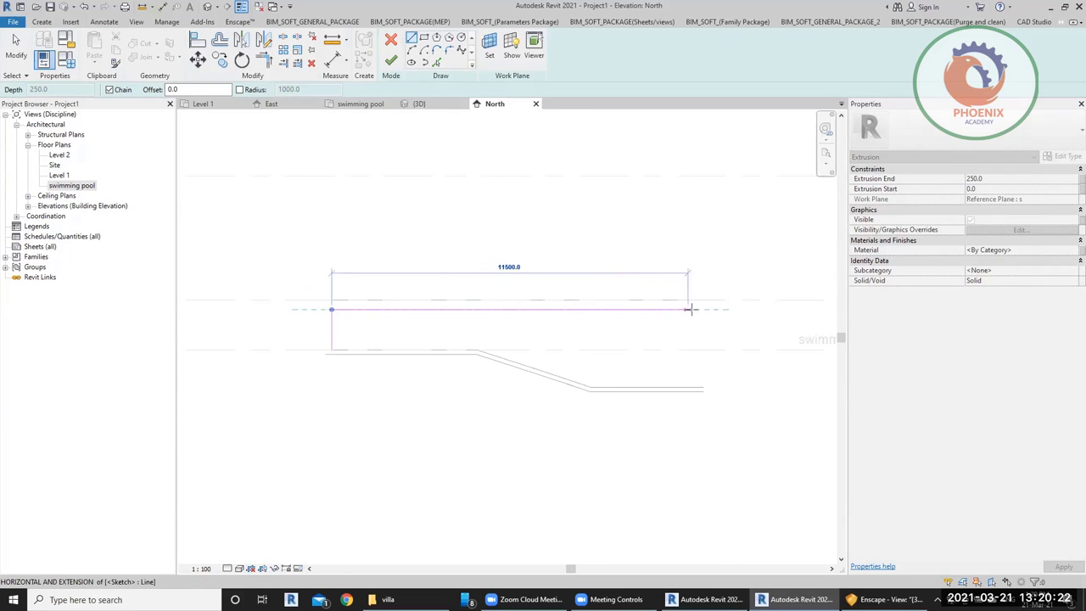
left_click(702, 309)
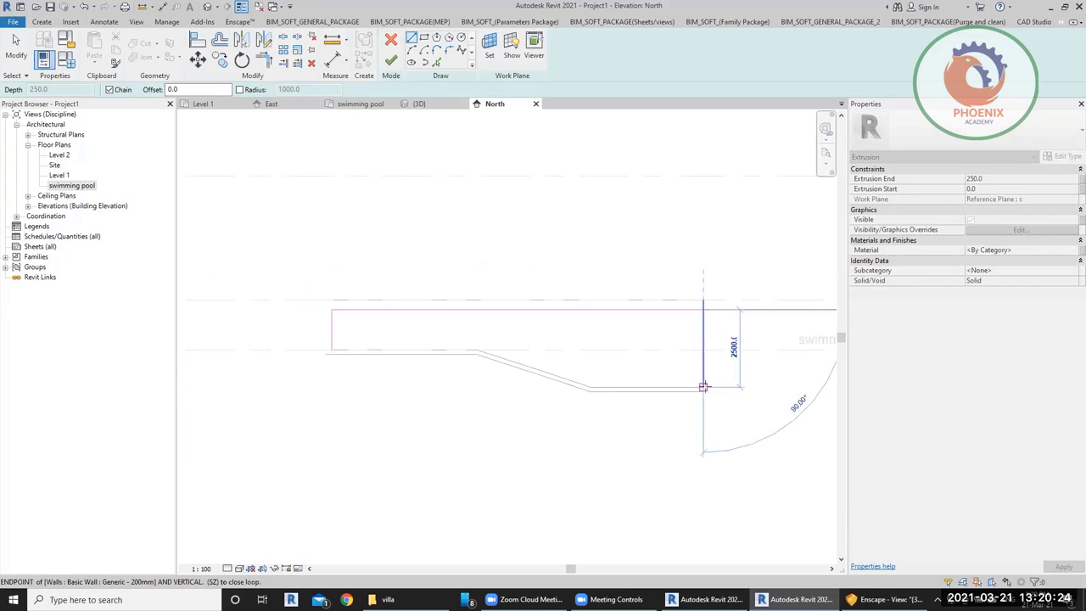
left_click(702, 387)
Step: Close the profile by tracing the upper surface of the deep, sloped and shallow floor, and finish the extrusion
scroll(569, 381, "up", 3)
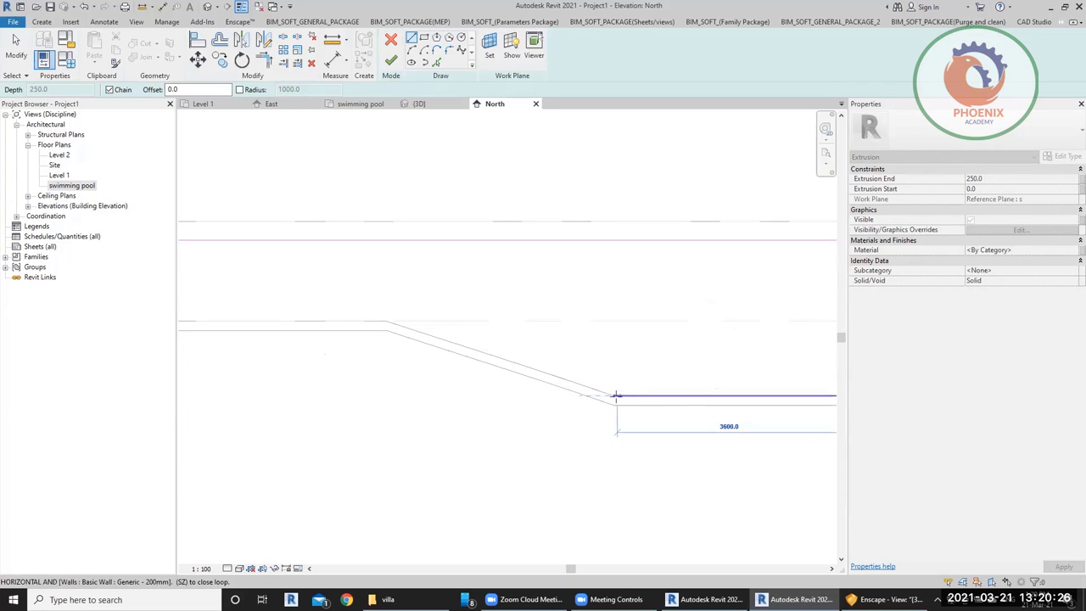
left_click(613, 395)
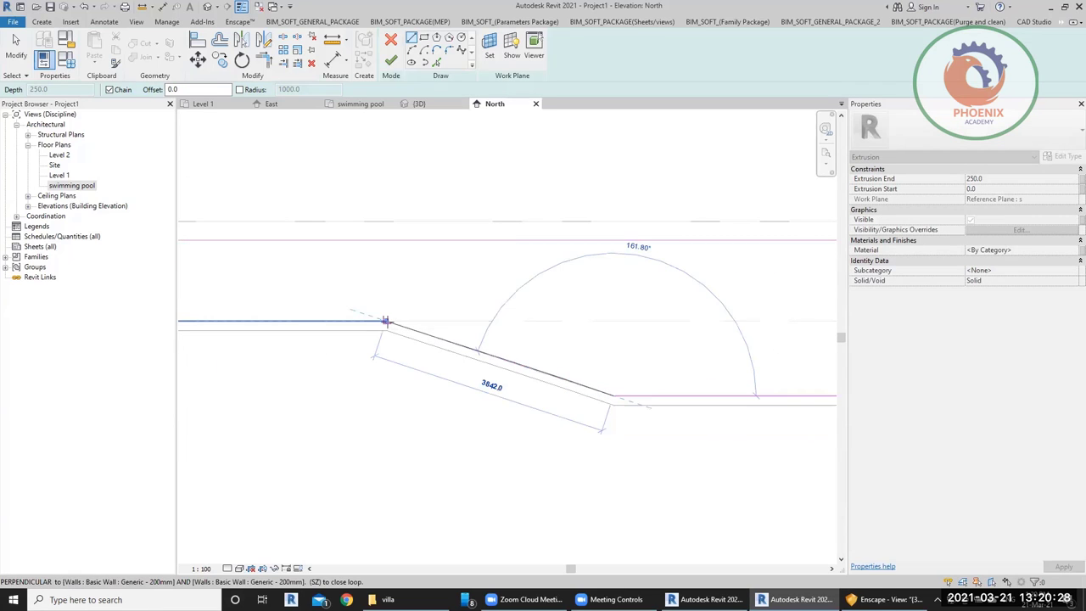
left_click(387, 322)
mouse_move(298, 320)
middle_mouse_down()
mouse_move(541, 324)
mouse_move(559, 312)
middle_mouse_up()
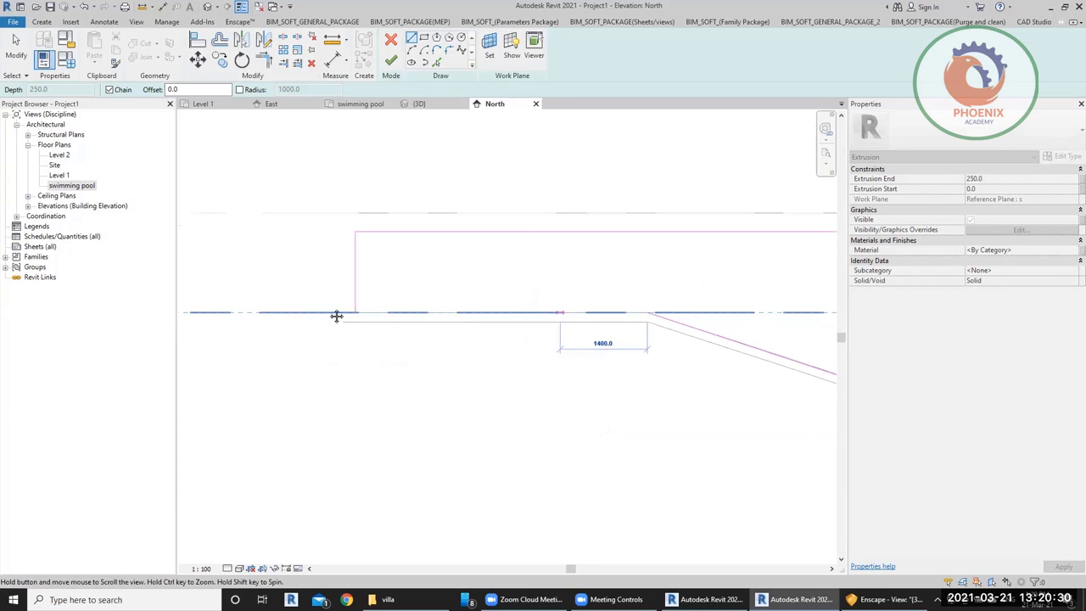
left_click(355, 312)
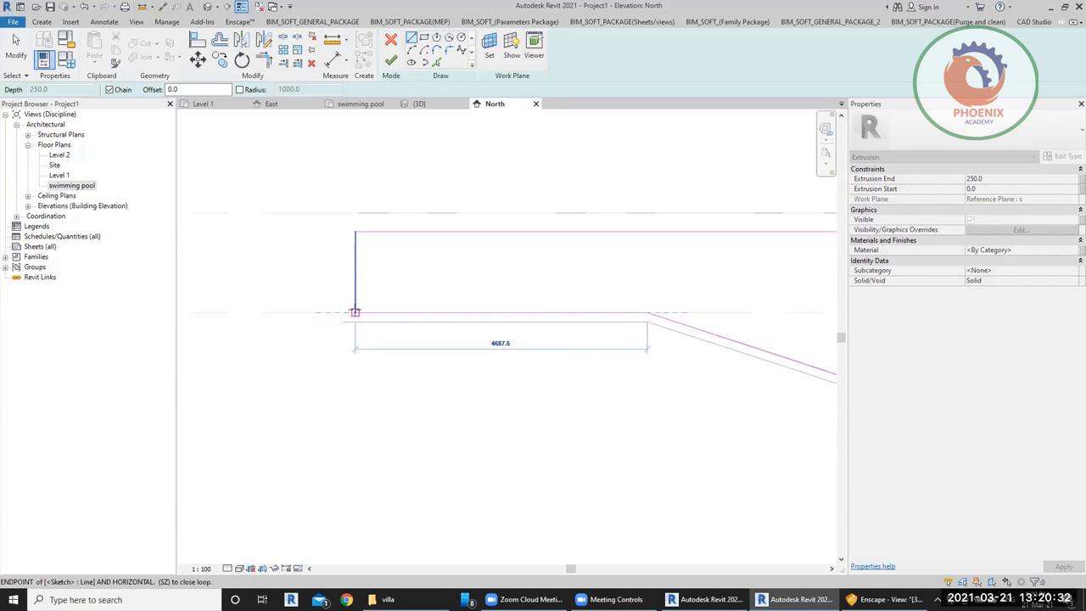
scroll(340, 323, "down", 3)
key("Escape")
key("Escape")
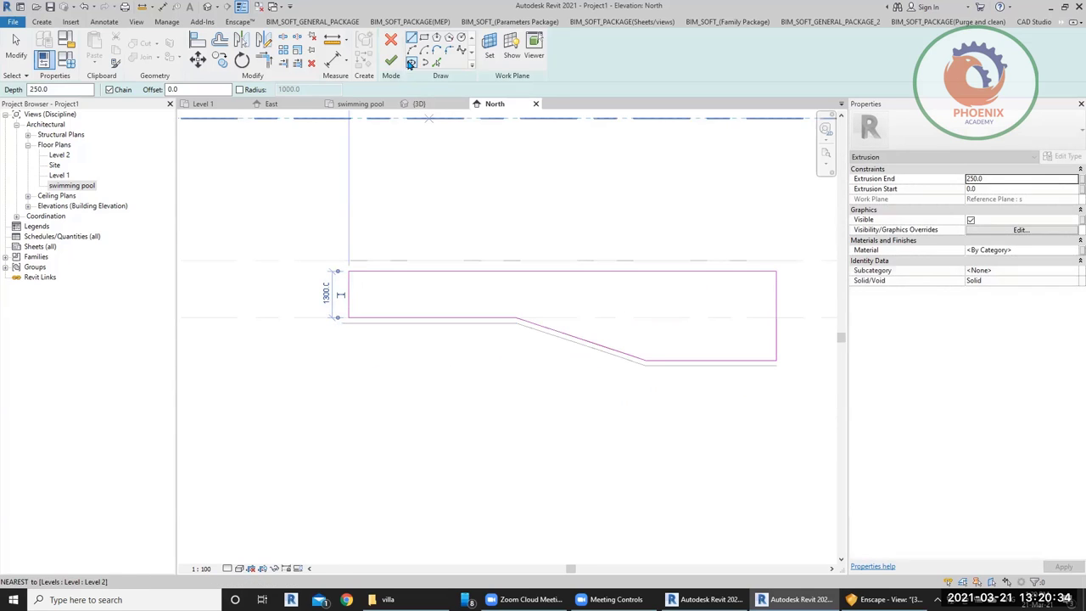
left_click(391, 64)
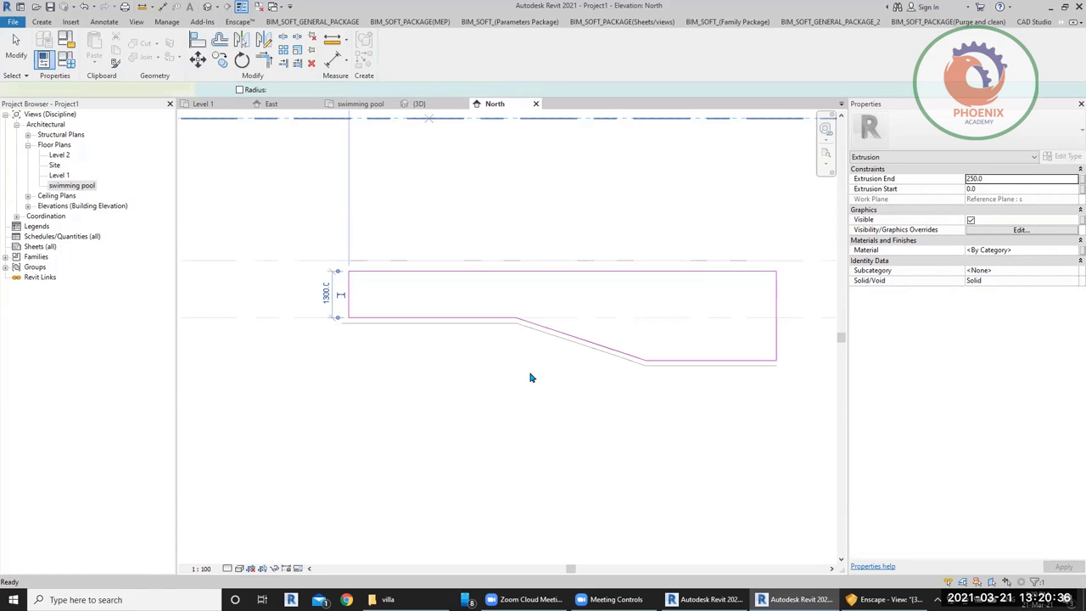
Step: In the 3D view, stretch the extrusion past both long sides of the elliptical wall, from about -3430.6 to 3701 mm
middle_click_drag(579, 384, 530, 435)
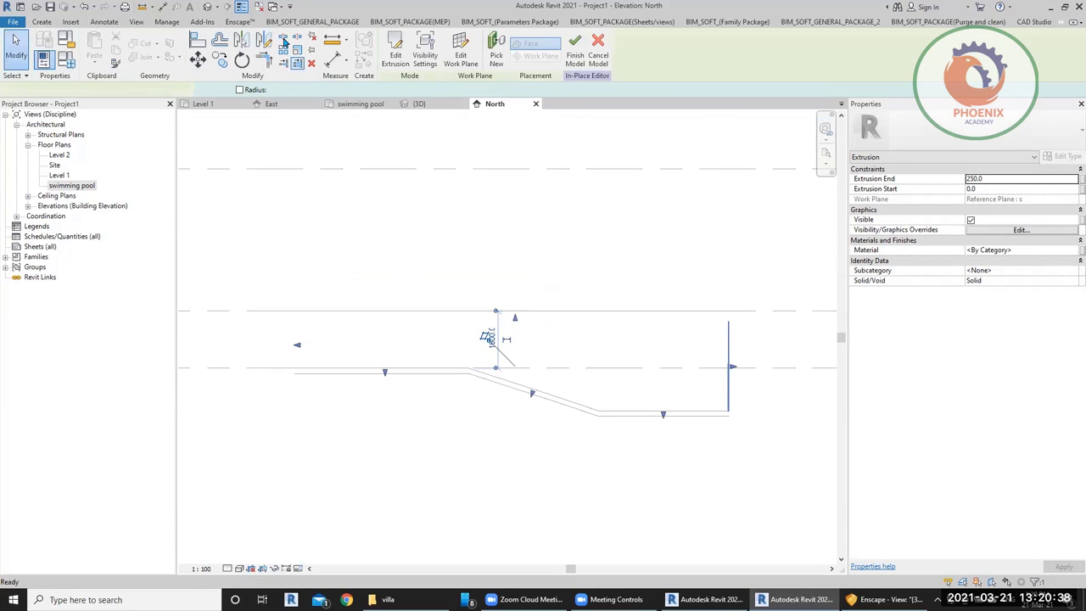
left_click(208, 7)
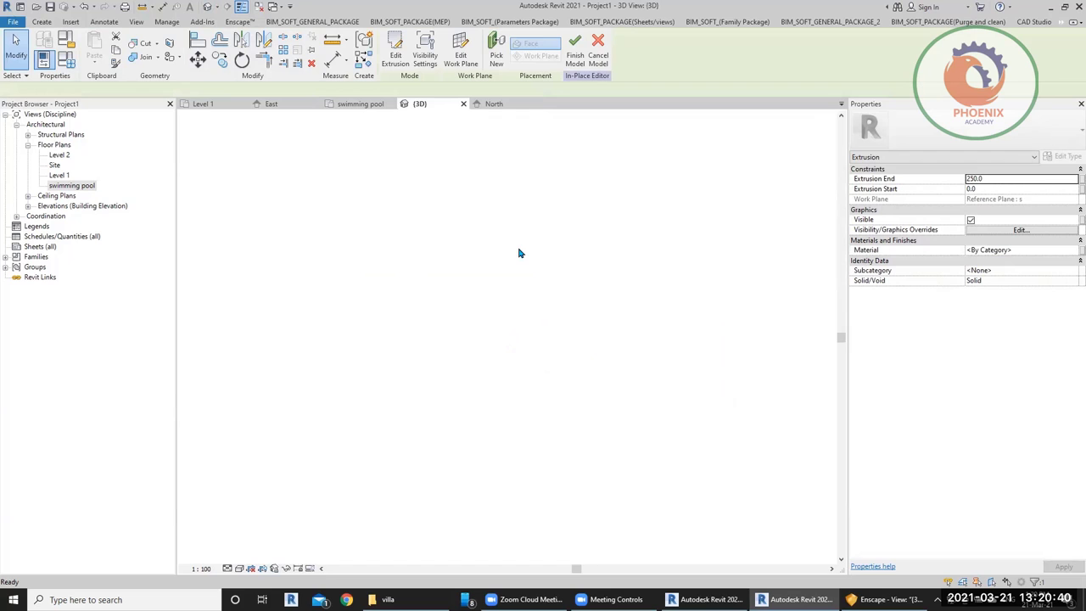
left_click(522, 341)
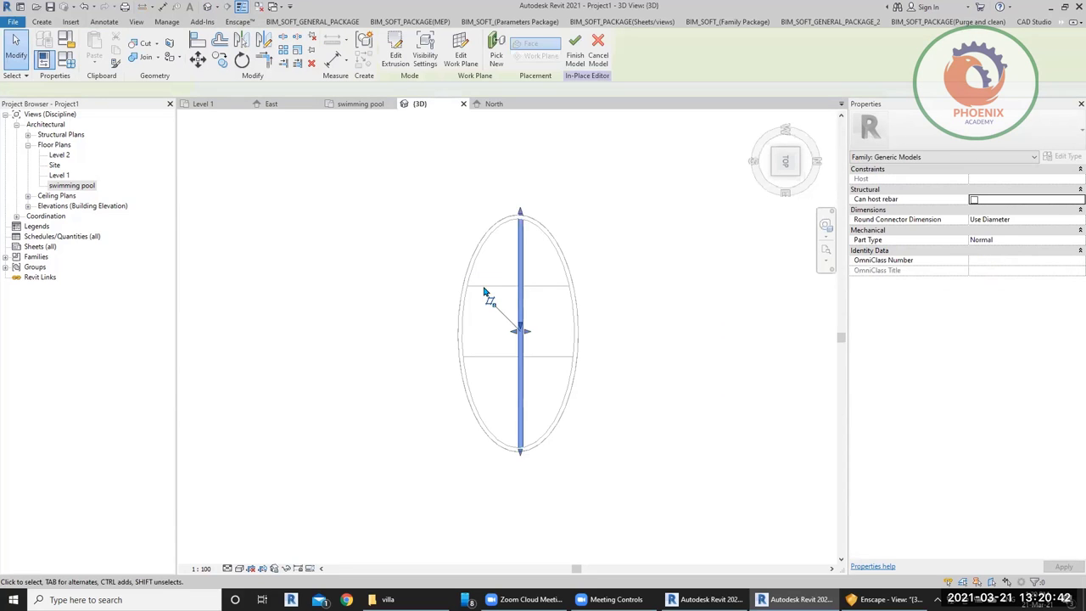
scroll(484, 288, "up", 2)
left_click(541, 361)
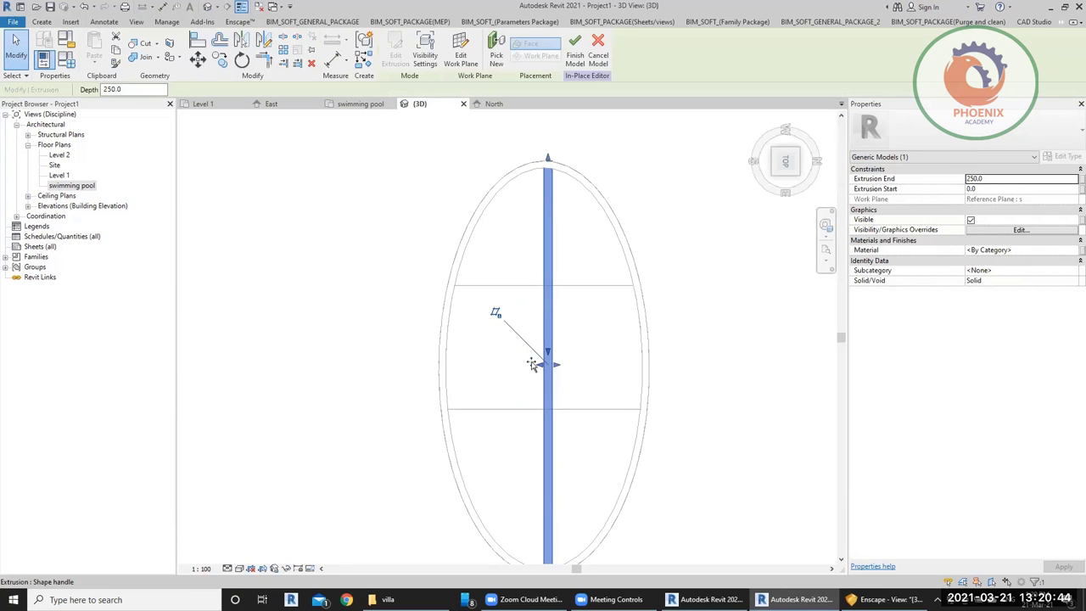
left_click_drag(538, 359, 427, 347)
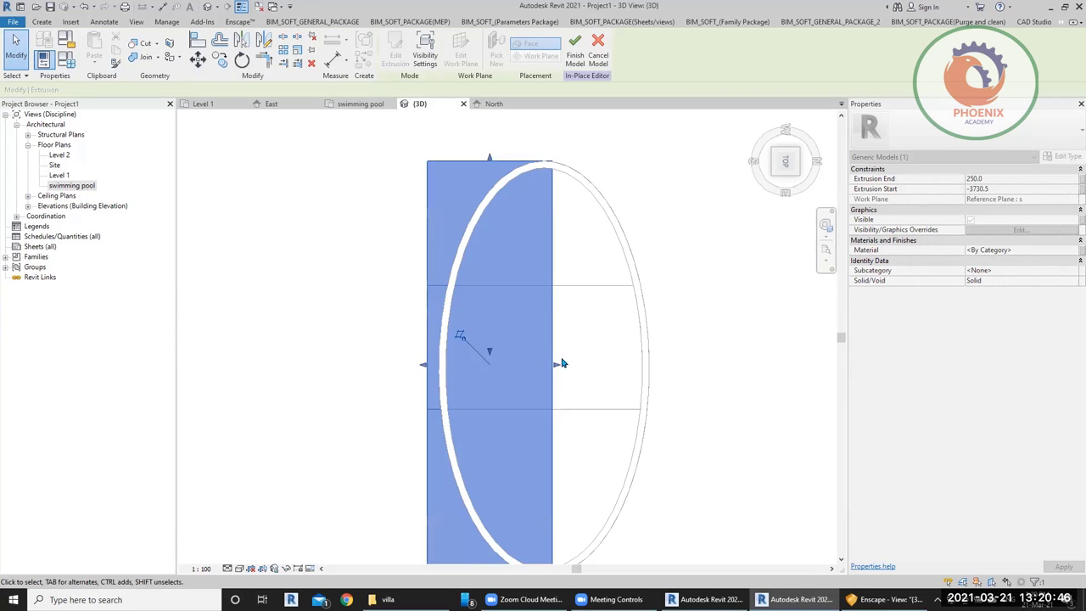
left_click_drag(646, 352, 670, 348)
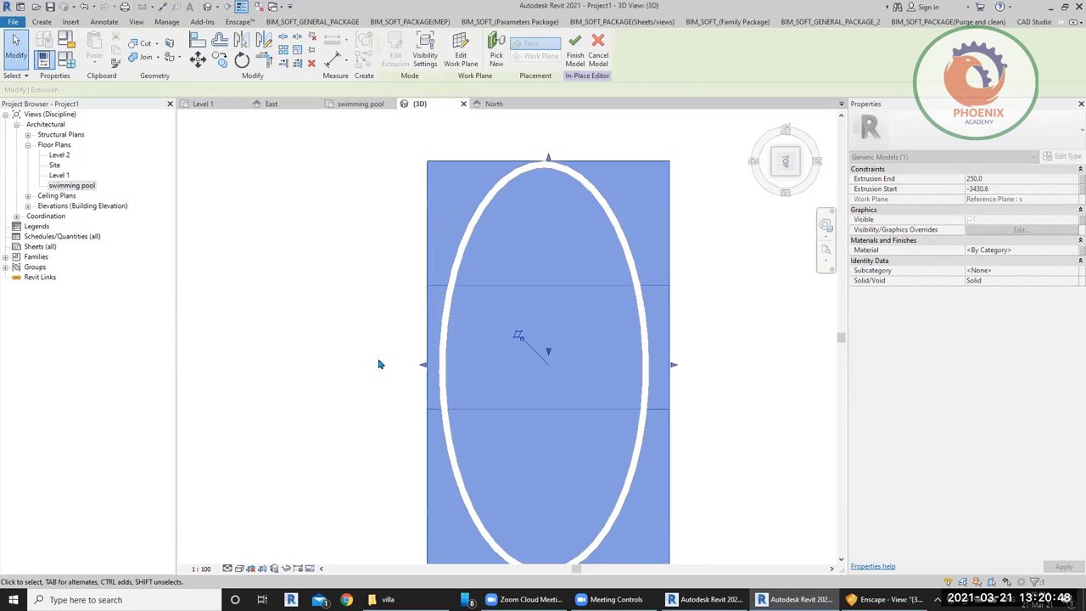
middle_click_drag(383, 365, 471, 415, "shift")
scroll(467, 365, "up", 3)
scroll(467, 366, "down", 4)
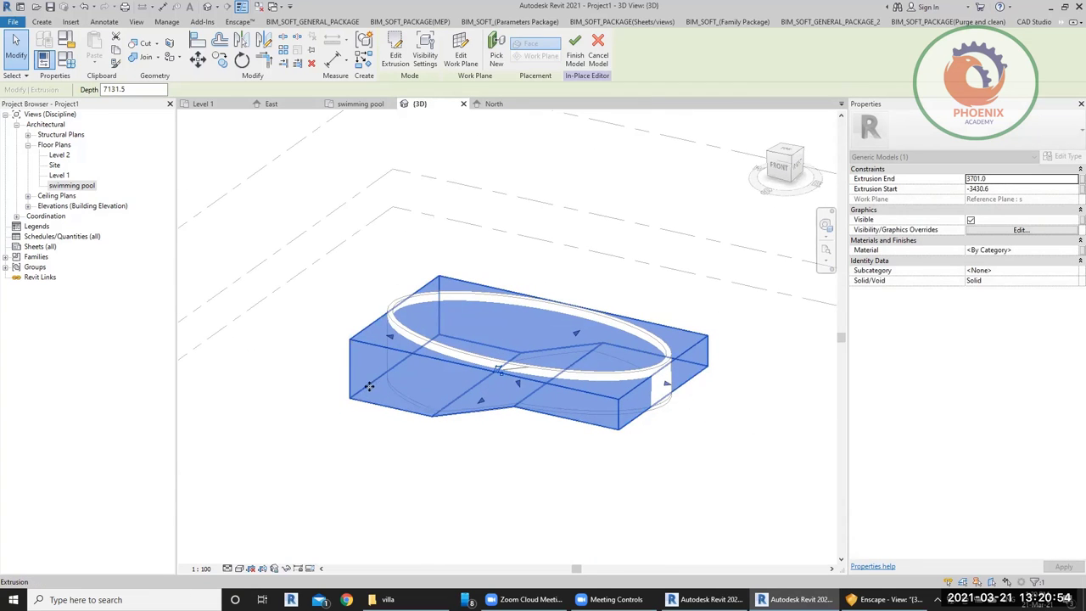
middle_click_drag(510, 365, 482, 371, "shift")
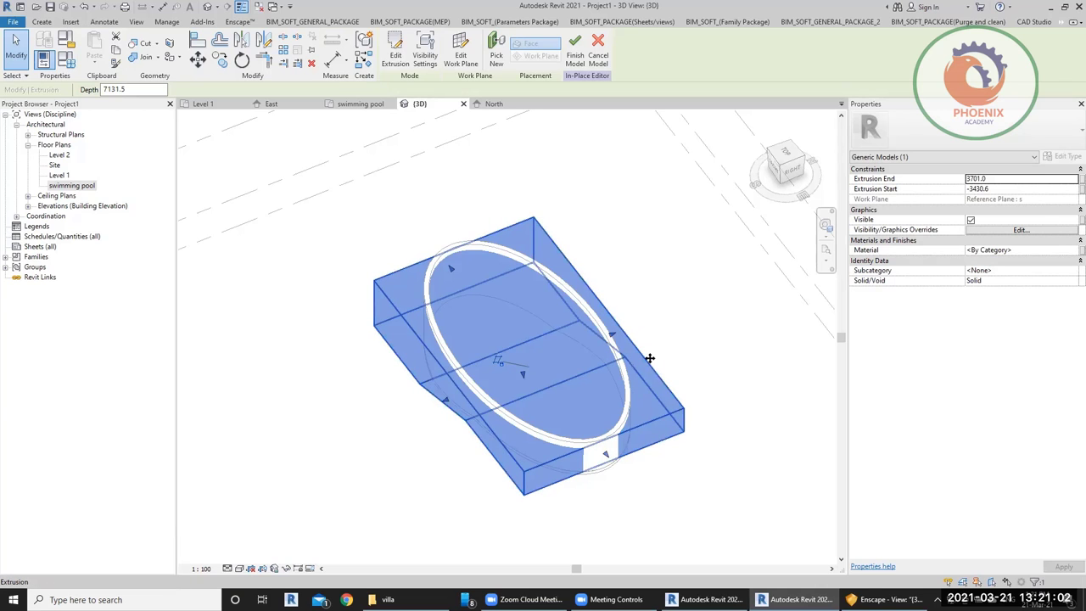
Step: Start a void extrusion in the 3D top view and pick both outer halves of the elliptical wall as its inner loop
left_click(776, 160)
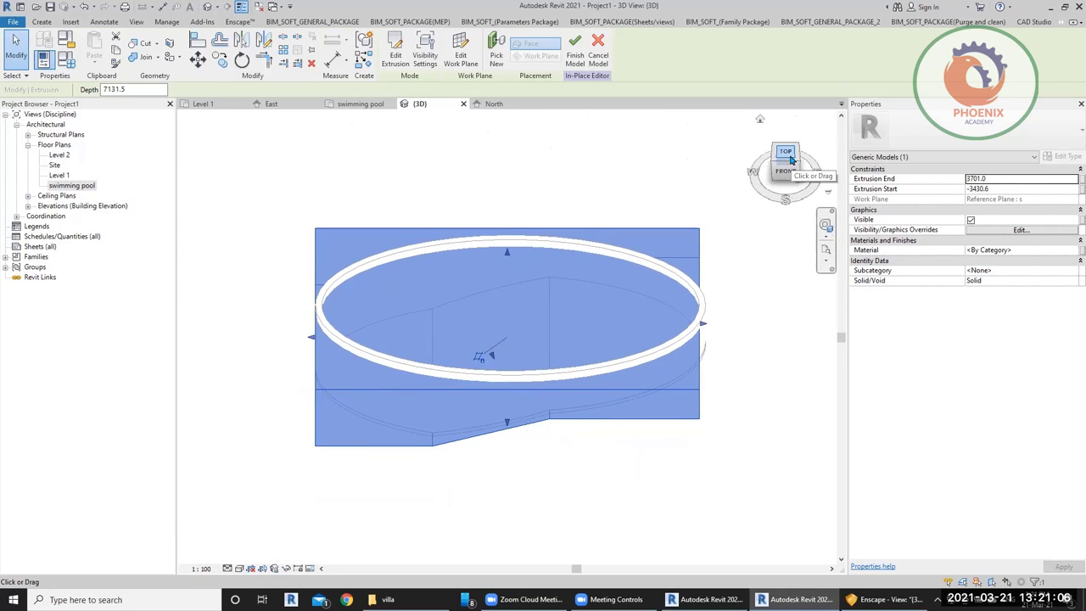
left_click(310, 150)
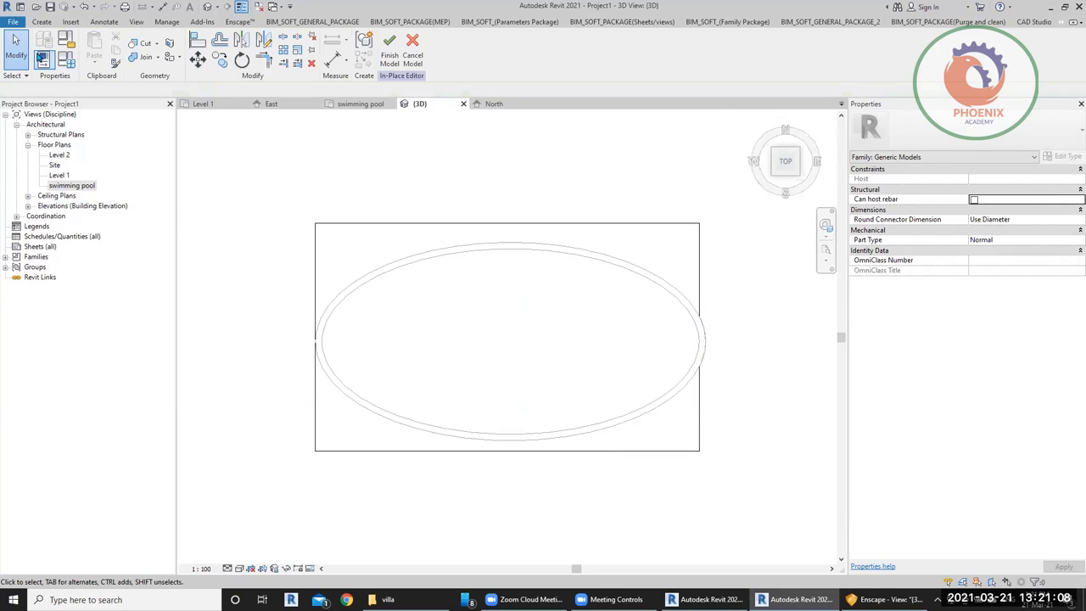
left_click(43, 22)
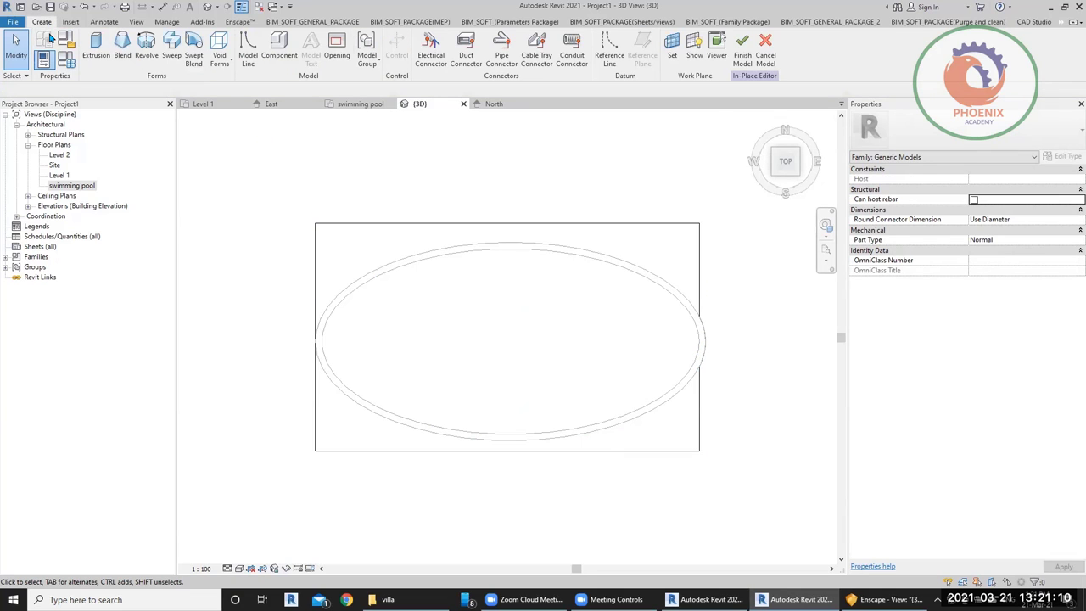
left_click(218, 73)
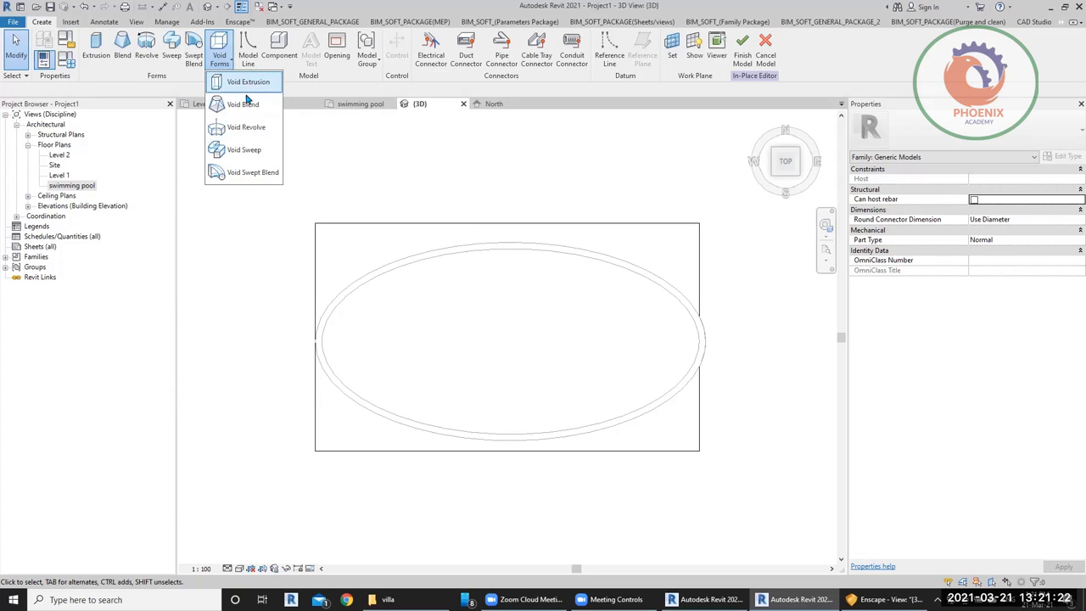
left_click(248, 85)
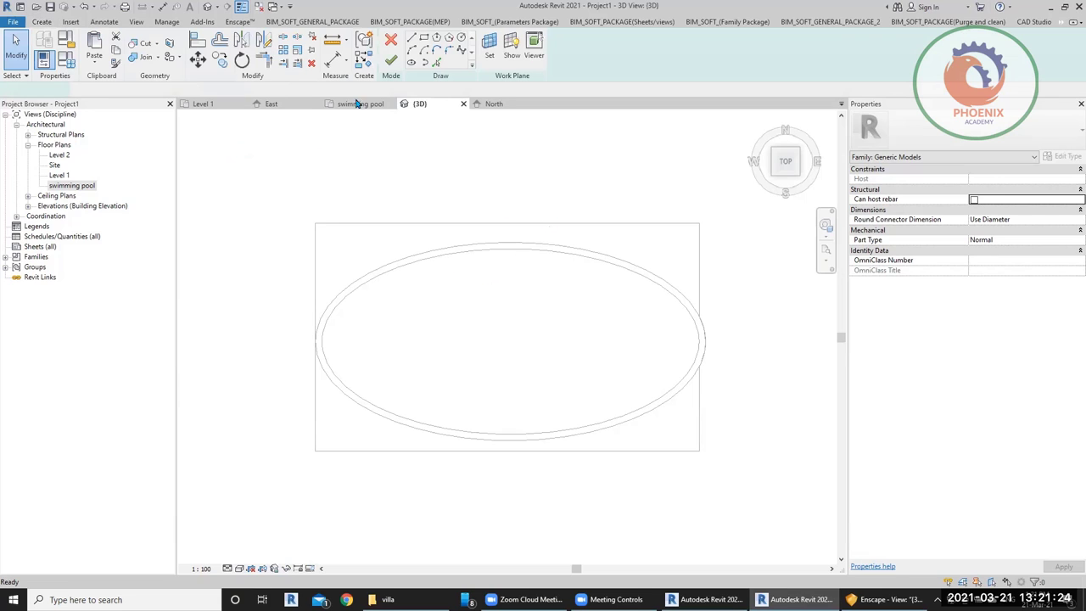
left_click(316, 342)
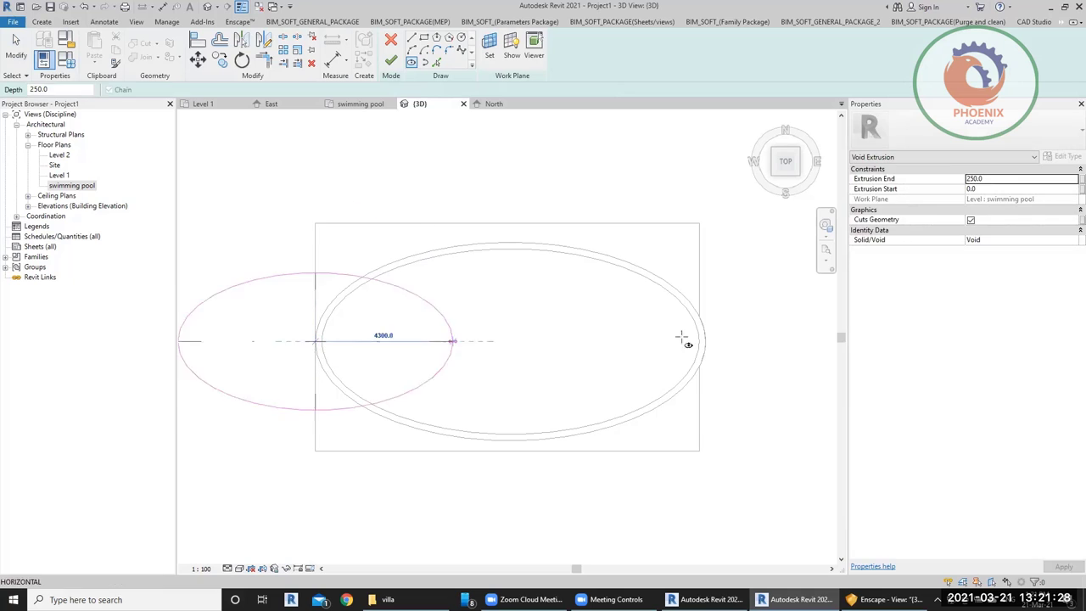
left_click(439, 65)
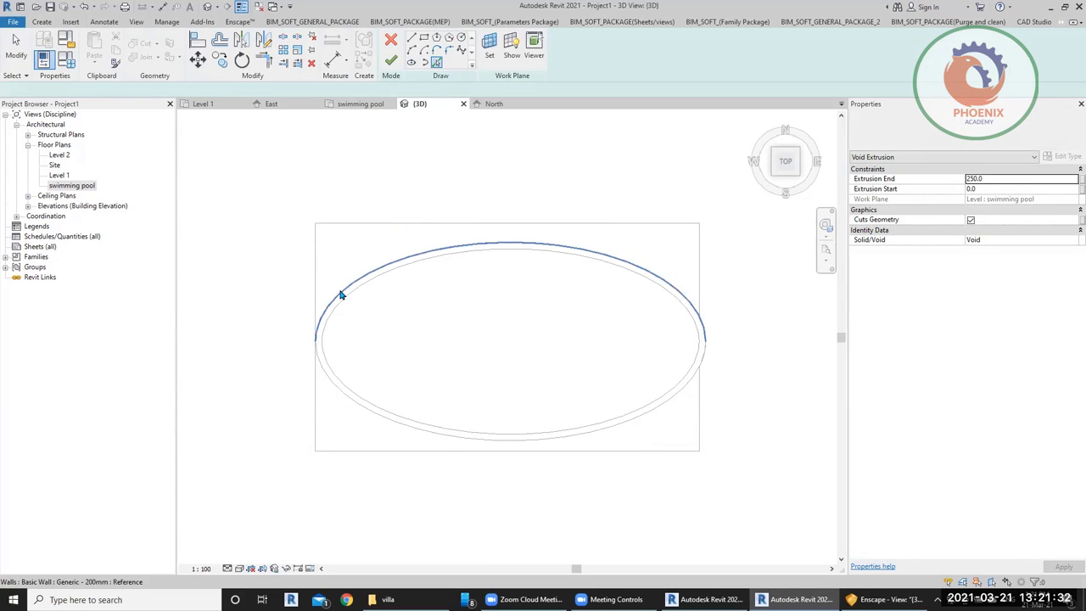
left_click(343, 295)
left_click(347, 391)
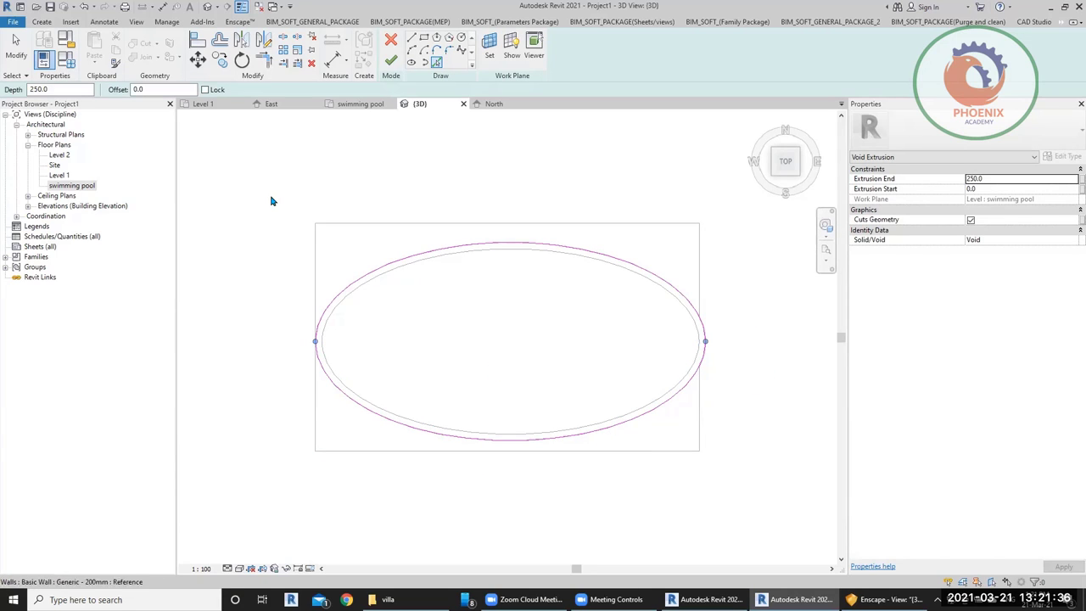
Step: Offset copies of both ellipse halves 3000 mm outward to form the void sketch's outer loop
left_click(221, 40)
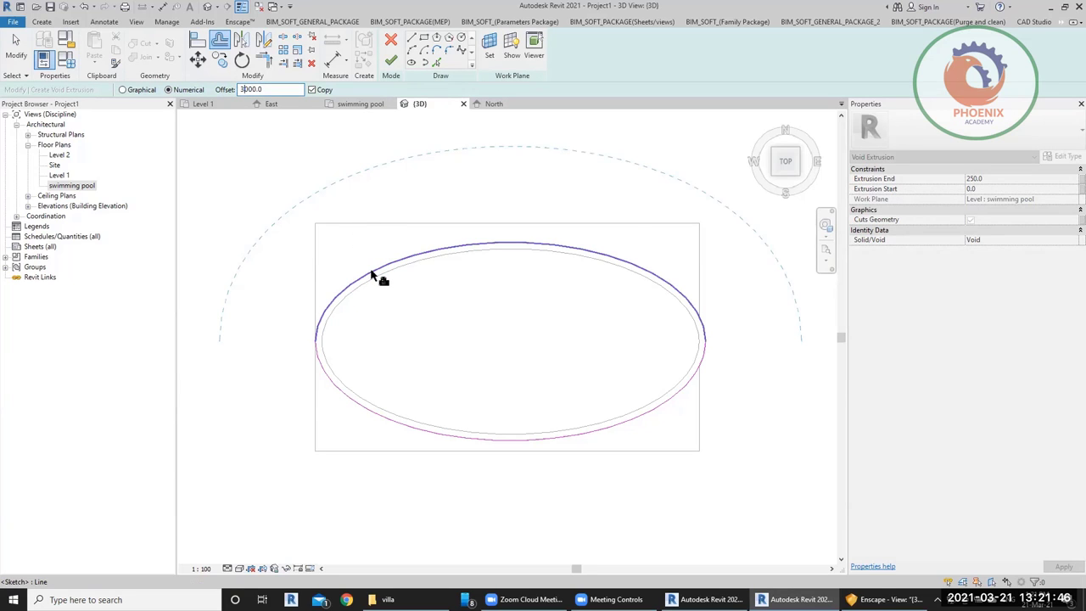
left_click(354, 404)
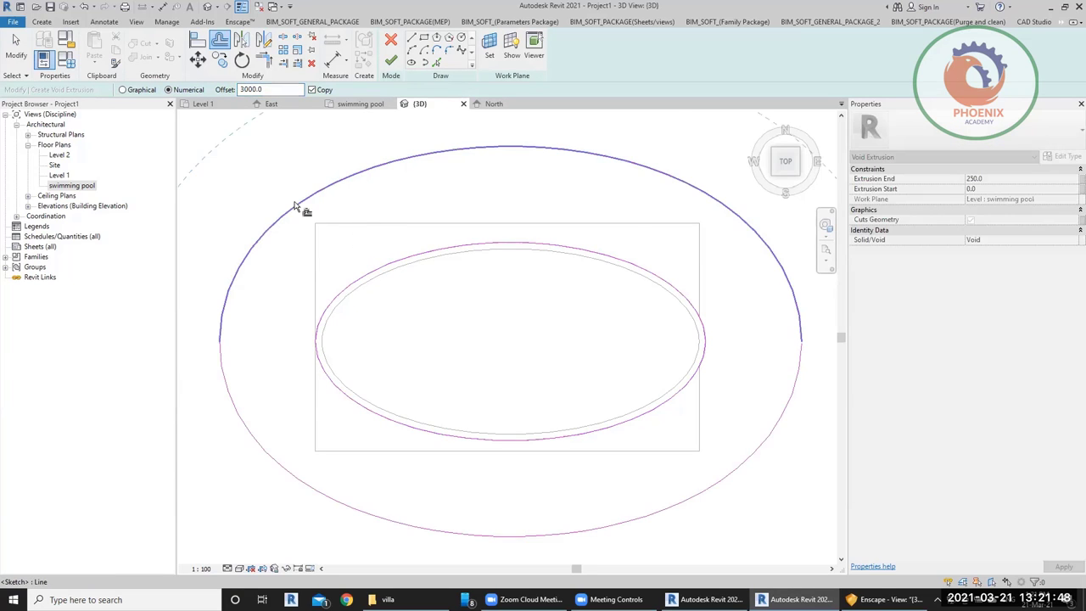
scroll(390, 269, "down", 3)
key("Escape")
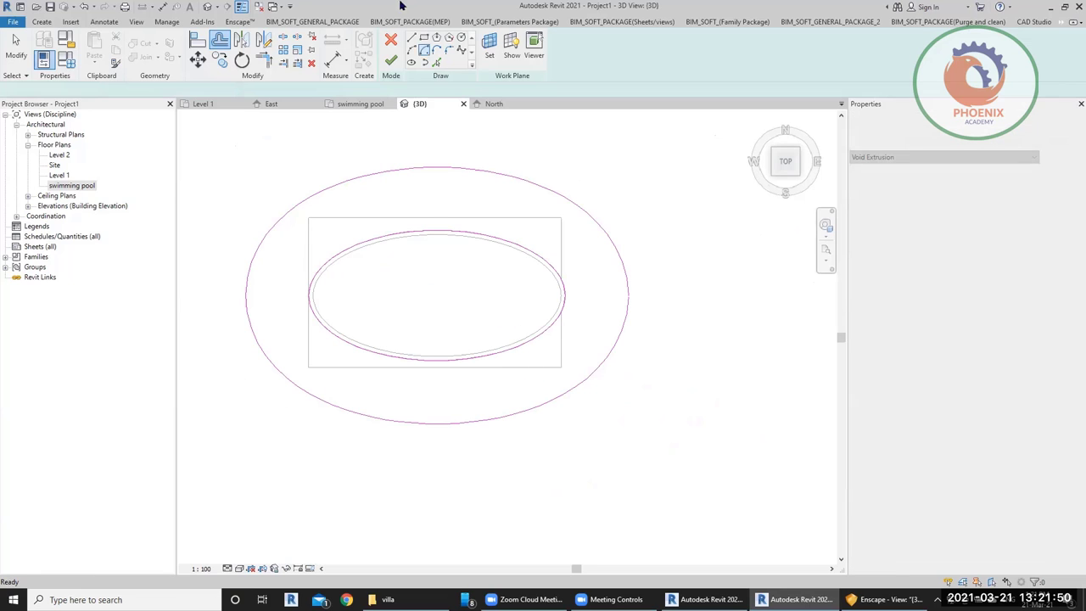